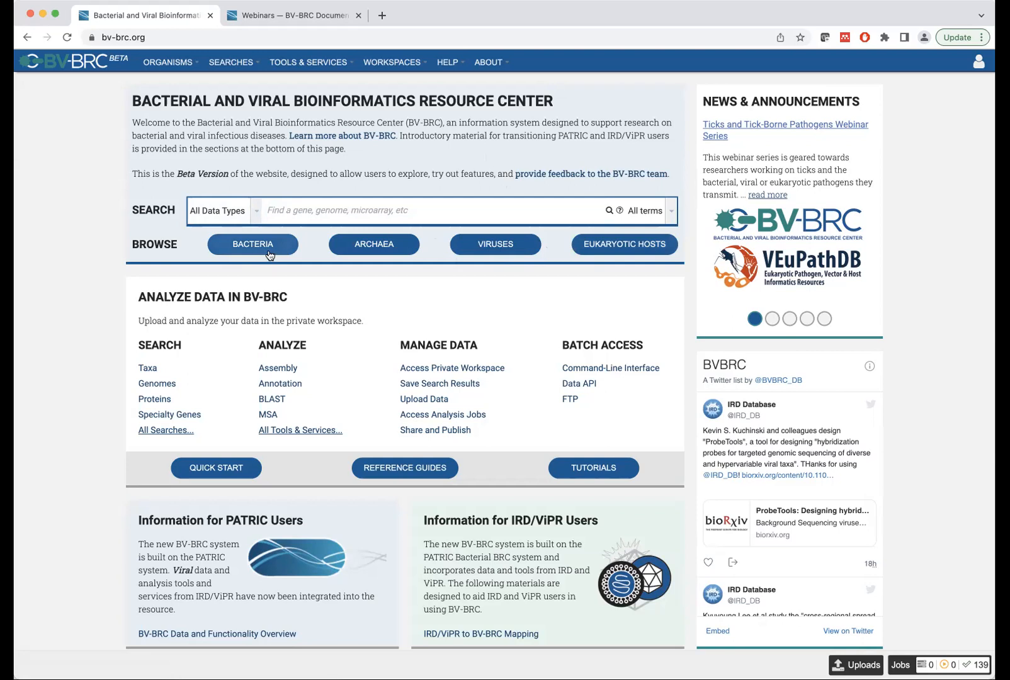
View the Viruses and Bacteria overview pages and return to the home page.
{"action": "left_click", "coordinate": [497, 245]}
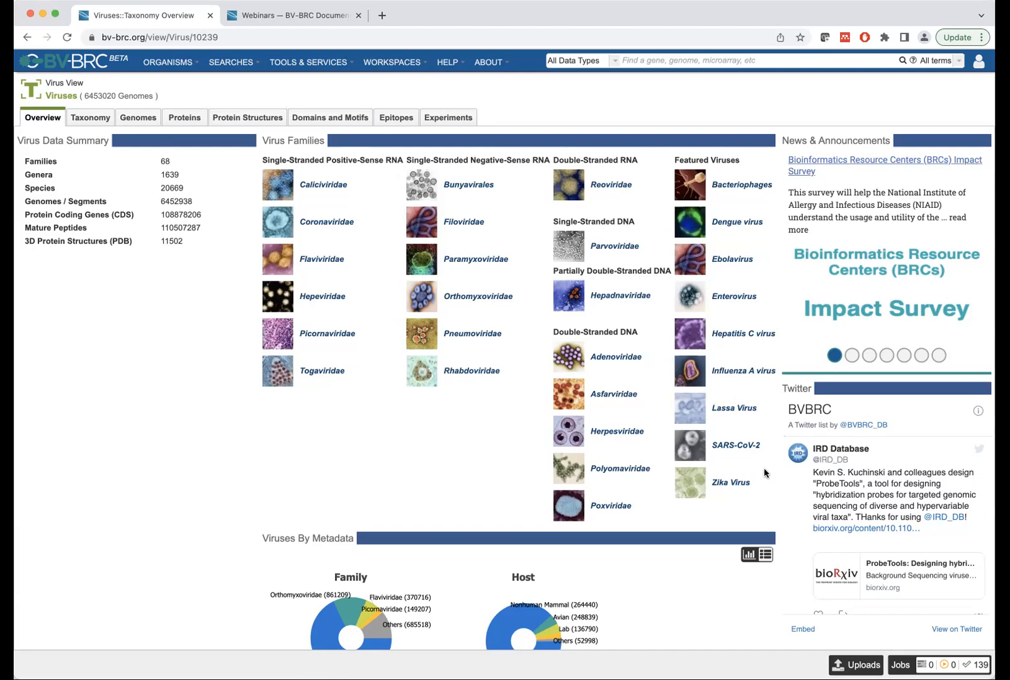
{"action": "scroll", "coordinate": [93, 345], "scroll_direction": "left", "scroll_amount": 5}
{"action": "left_click", "coordinate": [281, 254]}
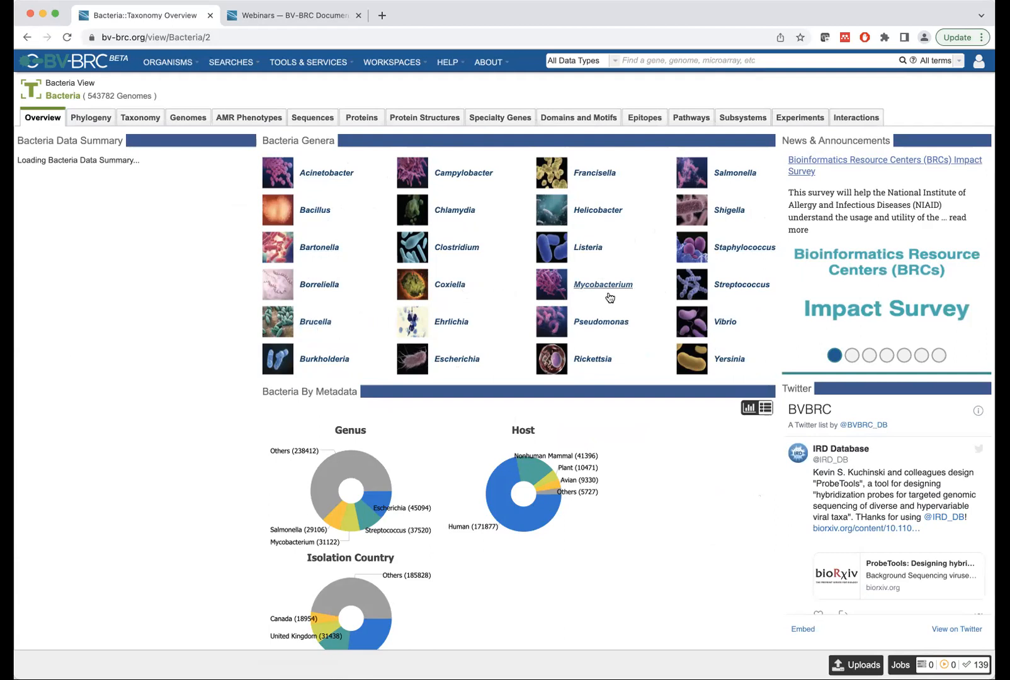
{"action": "left_click", "coordinate": [698, 60]}
{"action": "scroll", "coordinate": [403, 115], "scroll_direction": "left", "scroll_amount": 5}
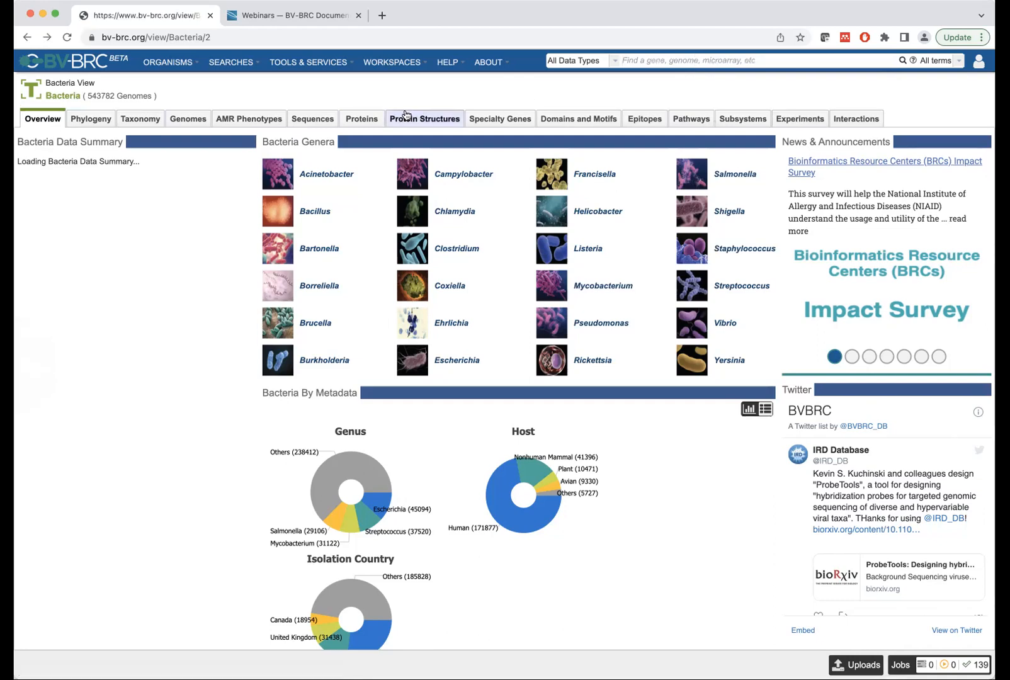
{"action": "scroll", "coordinate": [63, 278], "scroll_direction": "left", "scroll_amount": 5}
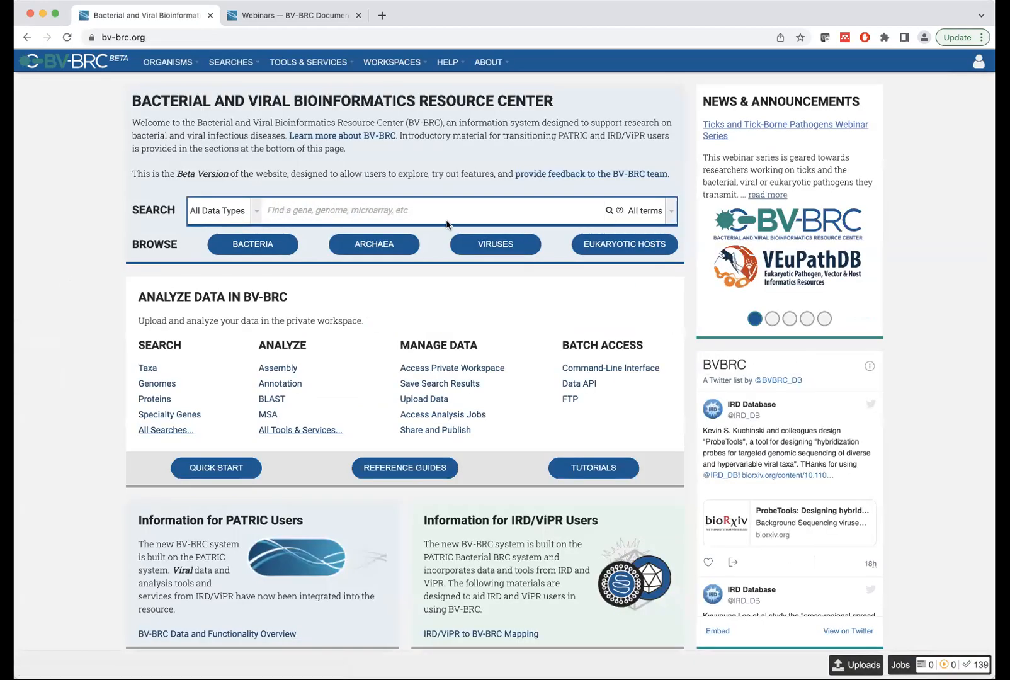
Search all data types for Morganella.
{"action": "type", "text": "MO"}
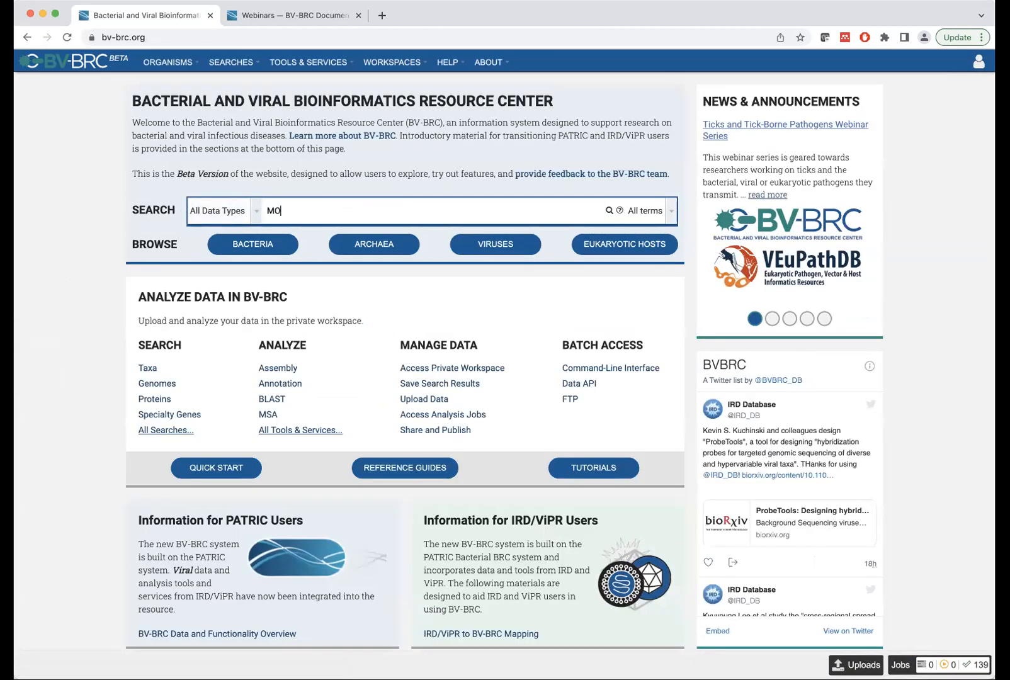
{"action": "type", "text": "rganella"}
{"action": "left_click", "coordinate": [281, 211]}
{"action": "key", "text": "BackSpace"}
{"action": "type", "text": "o"}
{"action": "key", "text": "Return"}
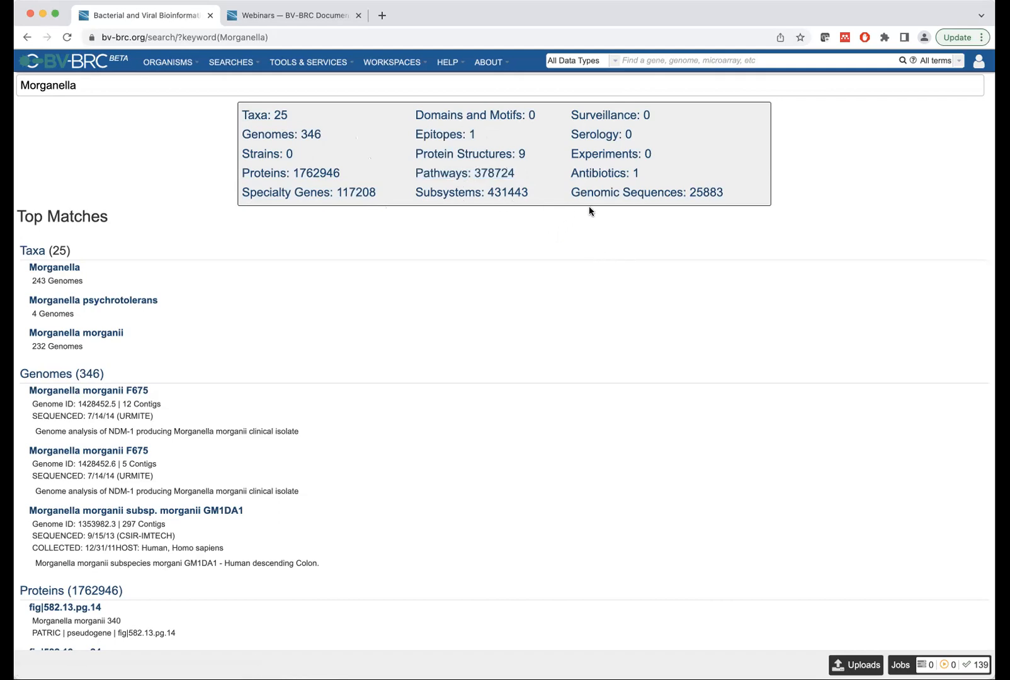
Examine the top Morganella matches in each data type and open the full Proteins results.
{"action": "scroll", "coordinate": [135, 339], "scroll_direction": "down", "scroll_amount": 2}
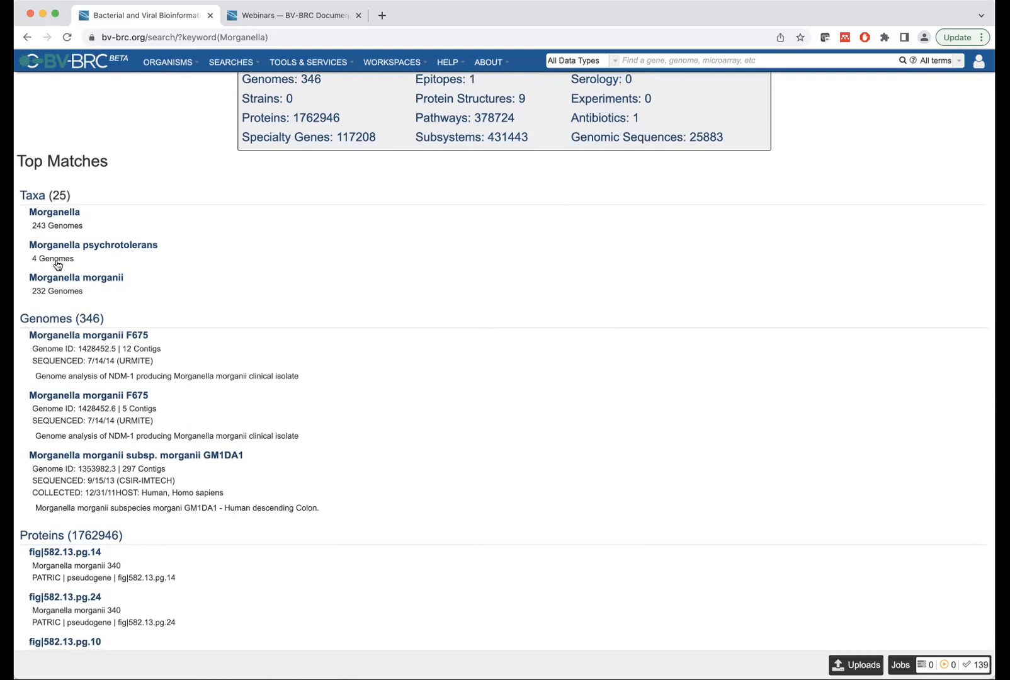
{"action": "scroll", "coordinate": [77, 354], "scroll_direction": "down", "scroll_amount": 3}
{"action": "scroll", "coordinate": [78, 356], "scroll_direction": "down", "scroll_amount": 1}
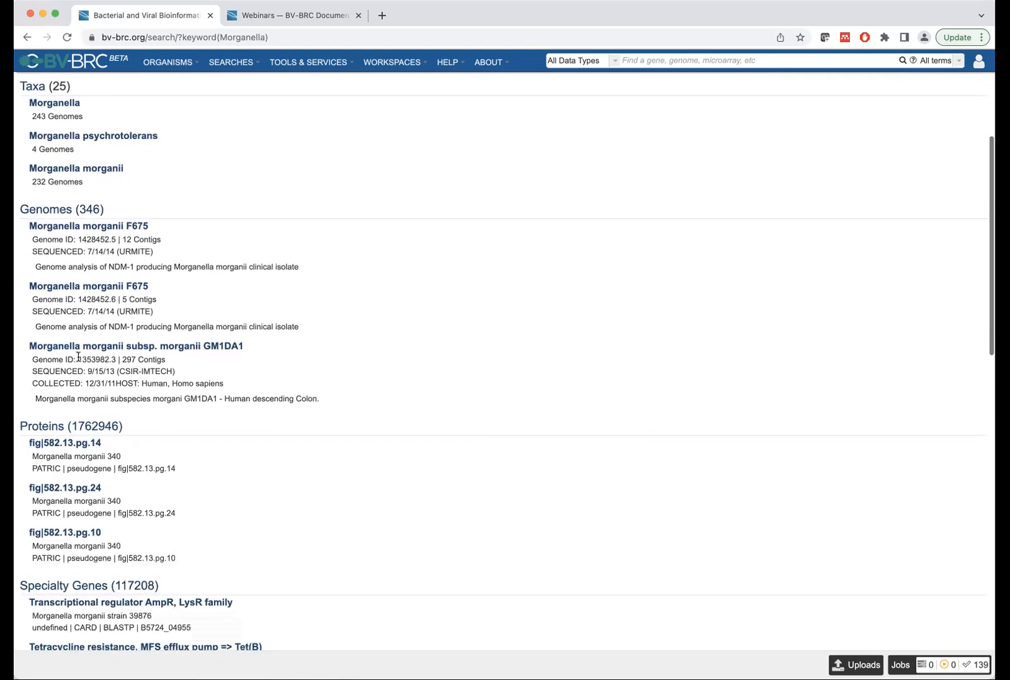
{"action": "scroll", "coordinate": [82, 378], "scroll_direction": "down", "scroll_amount": 5}
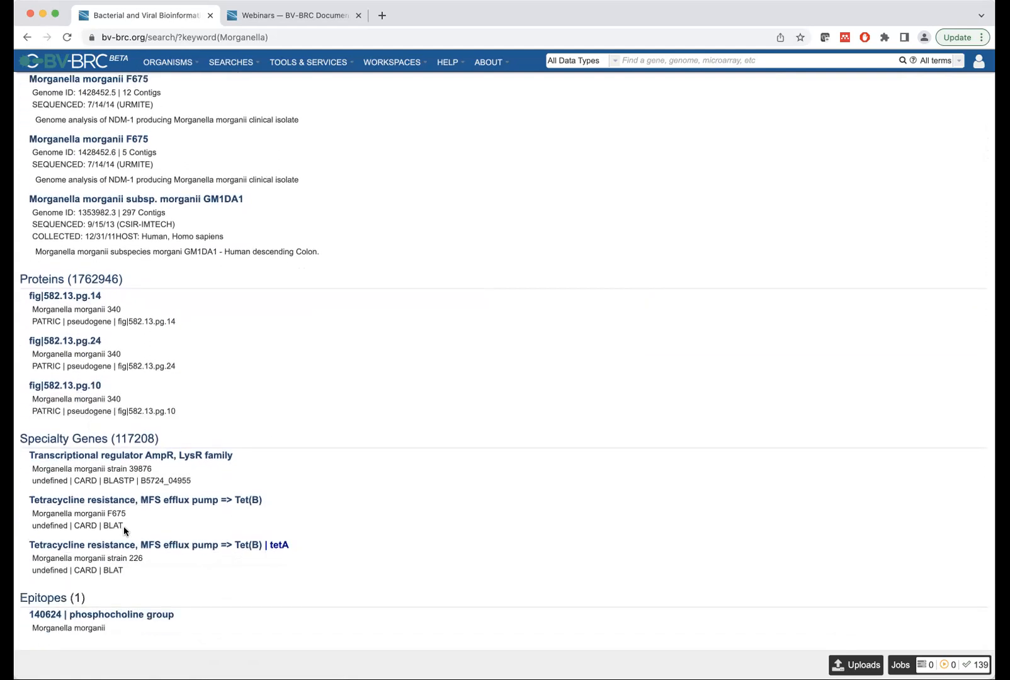
{"action": "scroll", "coordinate": [123, 526], "scroll_direction": "down", "scroll_amount": 10}
{"action": "scroll", "coordinate": [124, 532], "scroll_direction": "down", "scroll_amount": 2}
{"action": "scroll", "coordinate": [126, 526], "scroll_direction": "down", "scroll_amount": 5}
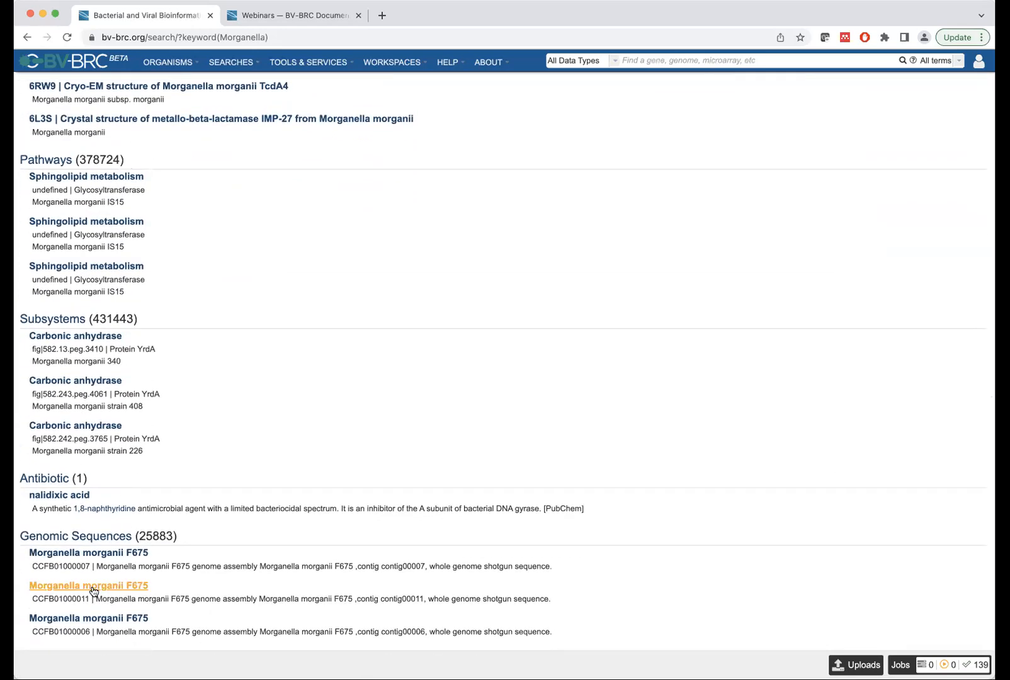
{"action": "scroll", "coordinate": [164, 416], "scroll_direction": "up", "scroll_amount": 15}
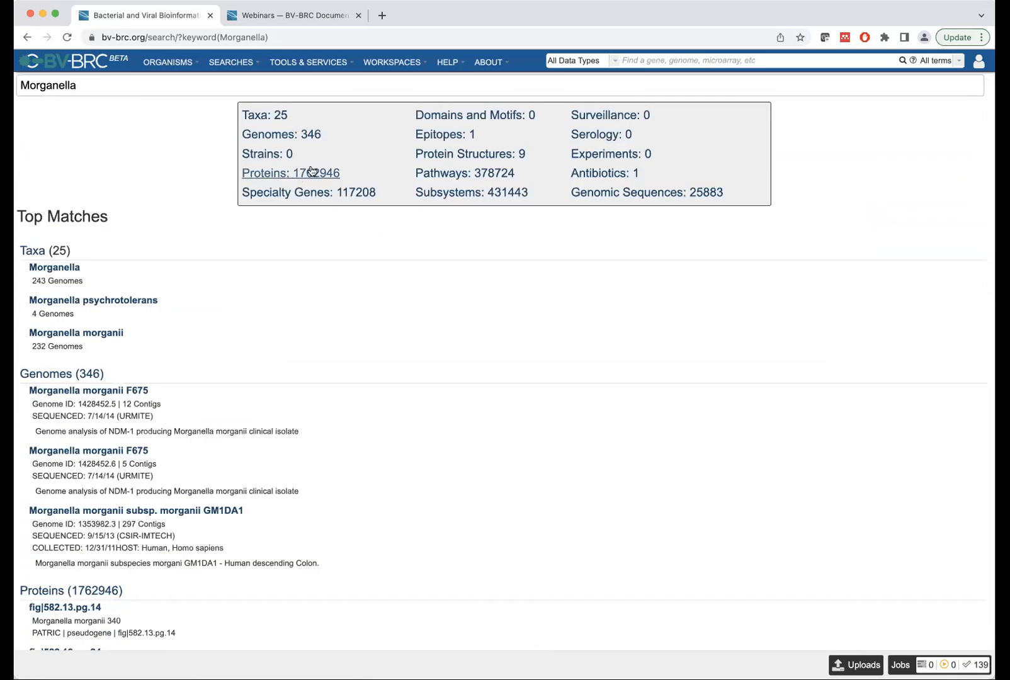
{"action": "left_click", "coordinate": [269, 173]}
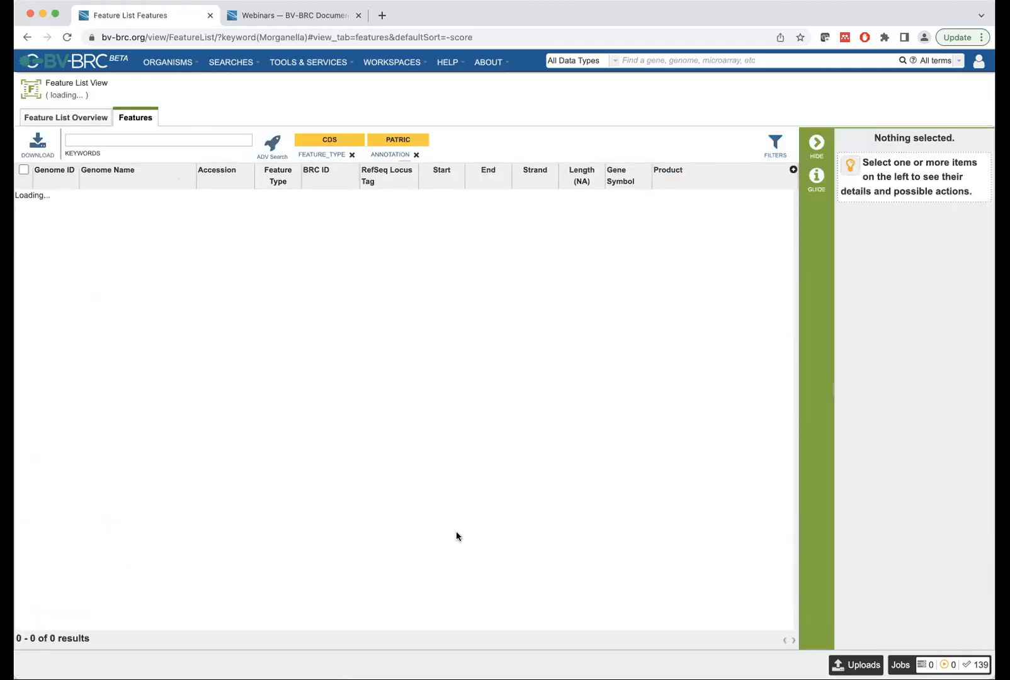
Return to the home page and search for Morganella with the data type restricted to Genomes.
{"action": "scroll", "coordinate": [456, 520], "scroll_direction": "left", "scroll_amount": 5}
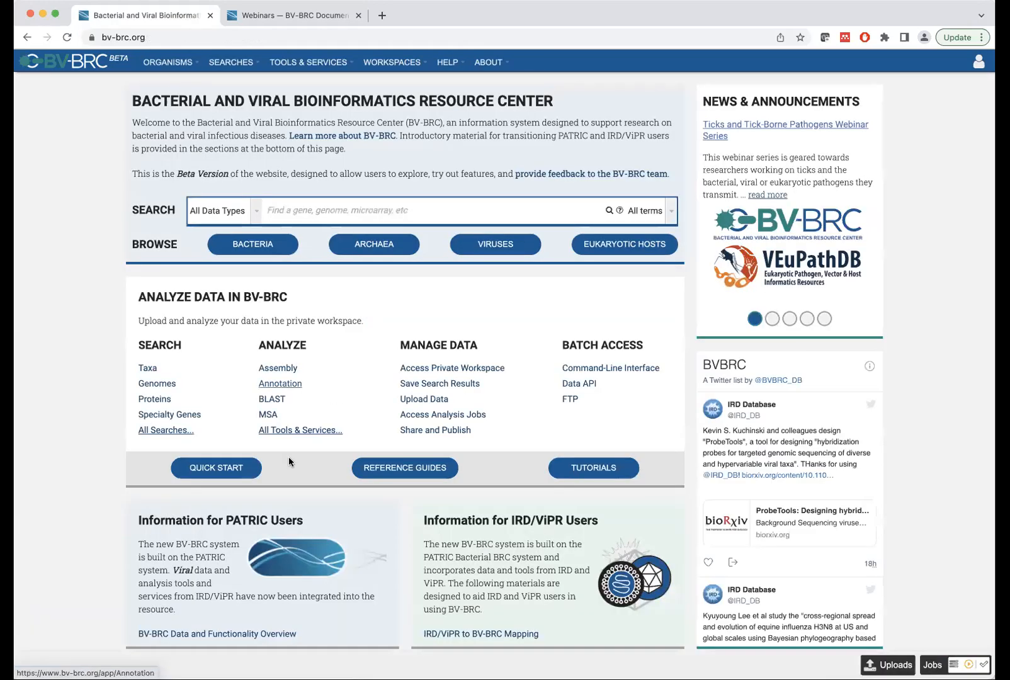
{"action": "left_click", "coordinate": [255, 210]}
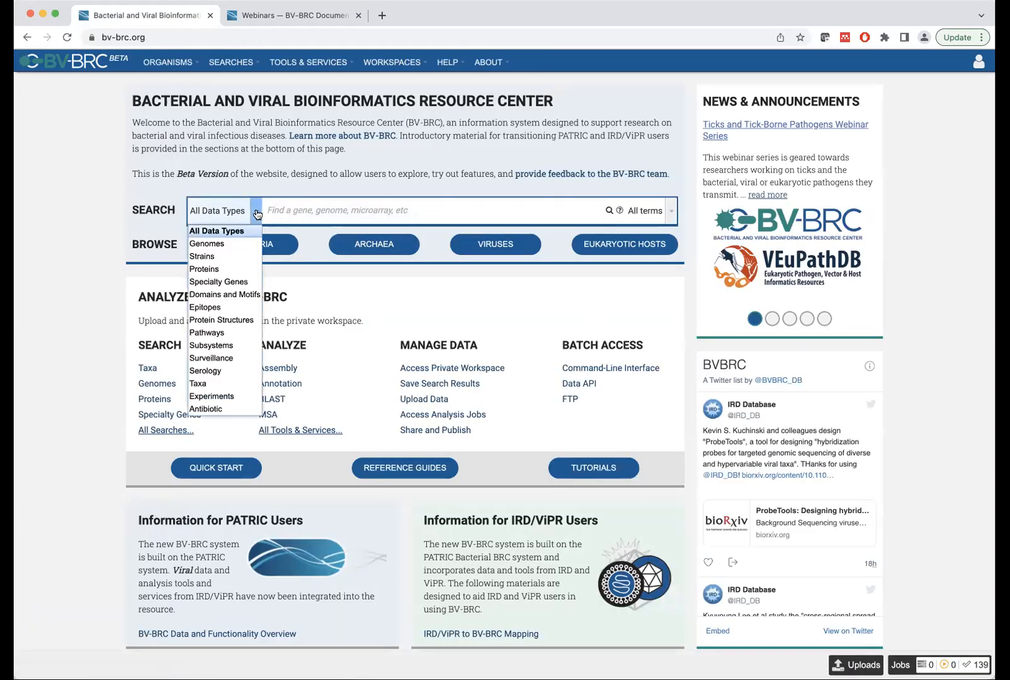
{"action": "left_click", "coordinate": [239, 244]}
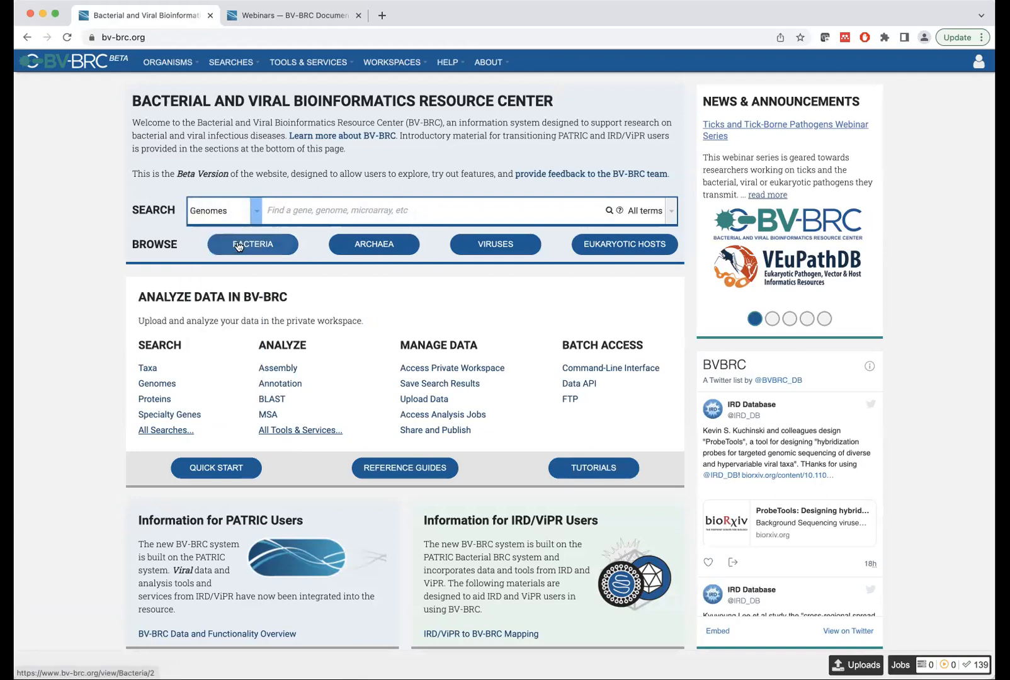
{"action": "left_click", "coordinate": [340, 204]}
{"action": "type", "text": "Morganella"}
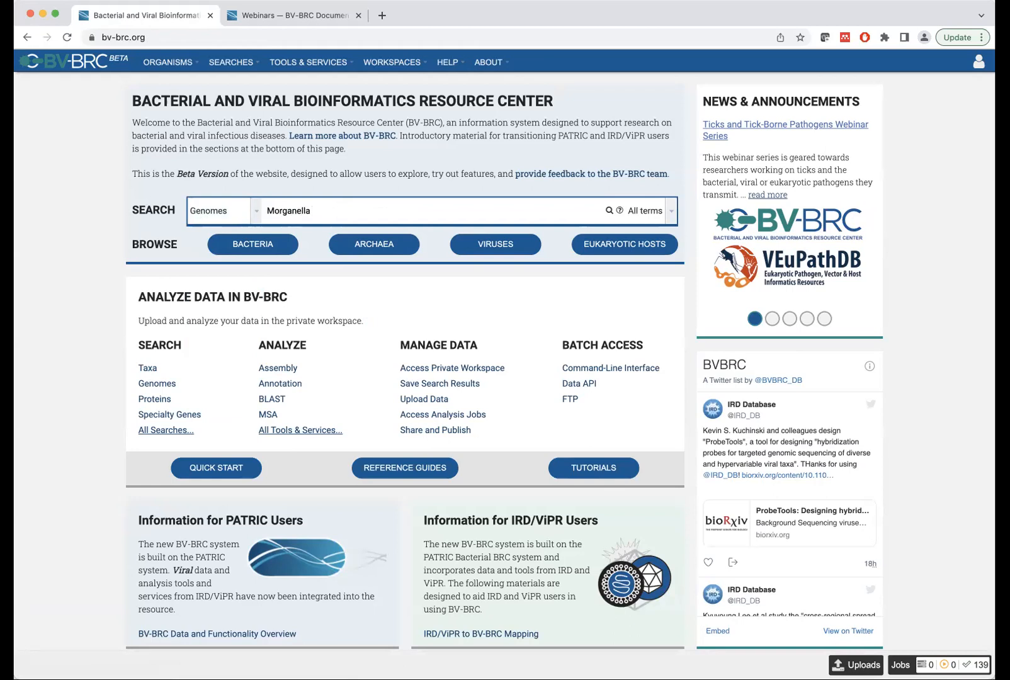
{"action": "key", "text": "Return"}
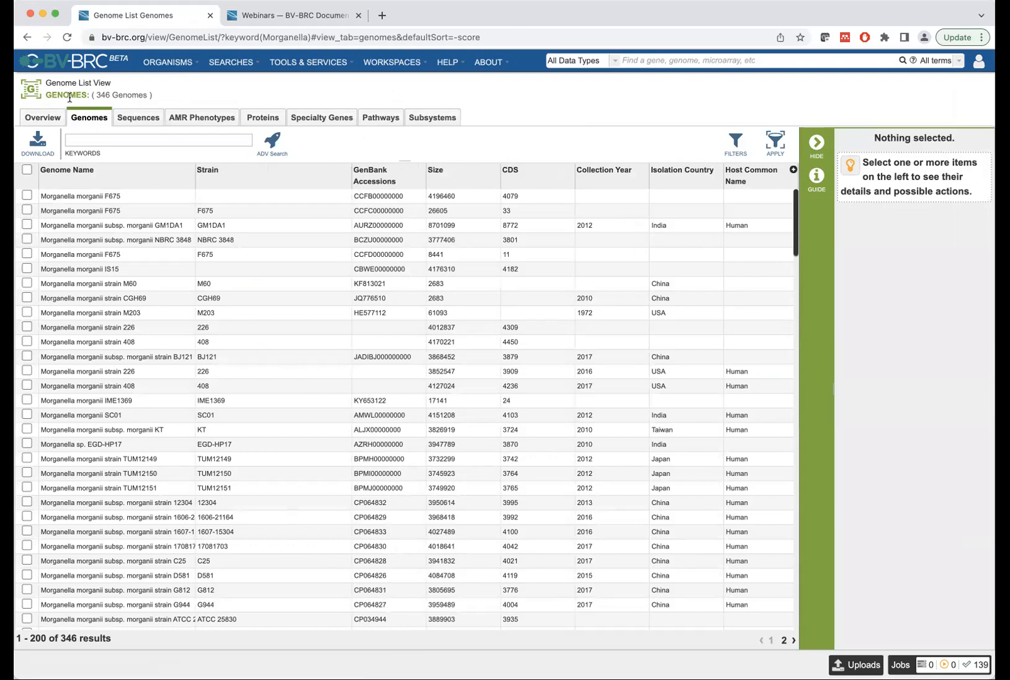
Go back to the home page and open Influenza A virus from the featured viruses among the organisms.
{"action": "scroll", "coordinate": [69, 98], "scroll_direction": "left", "scroll_amount": 5}
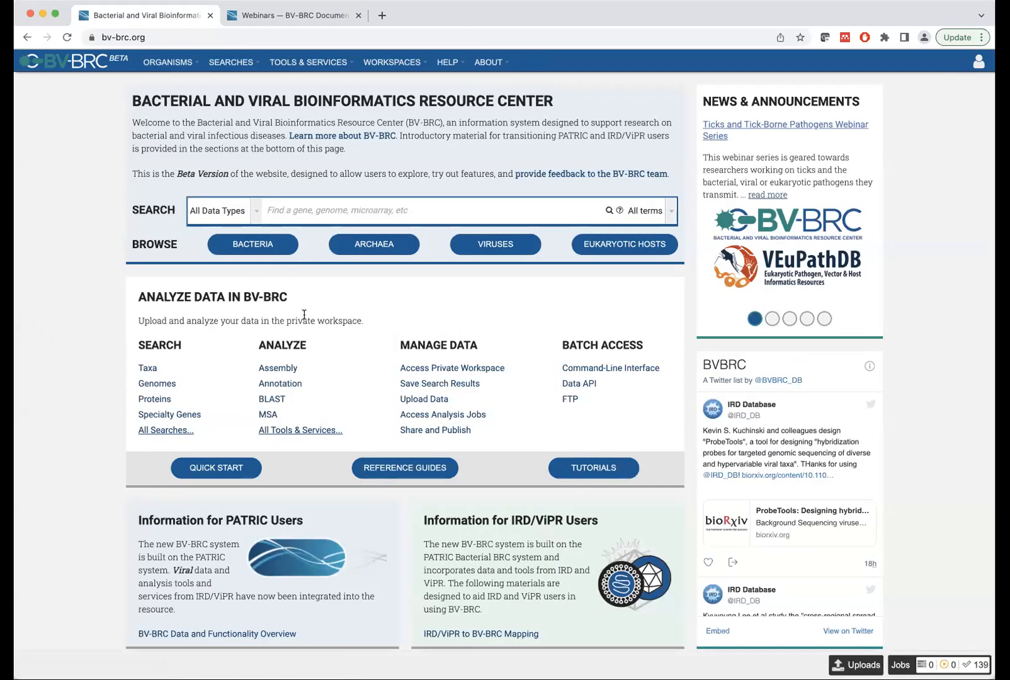
{"action": "left_click", "coordinate": [177, 61]}
{"action": "left_click", "coordinate": [178, 61]}
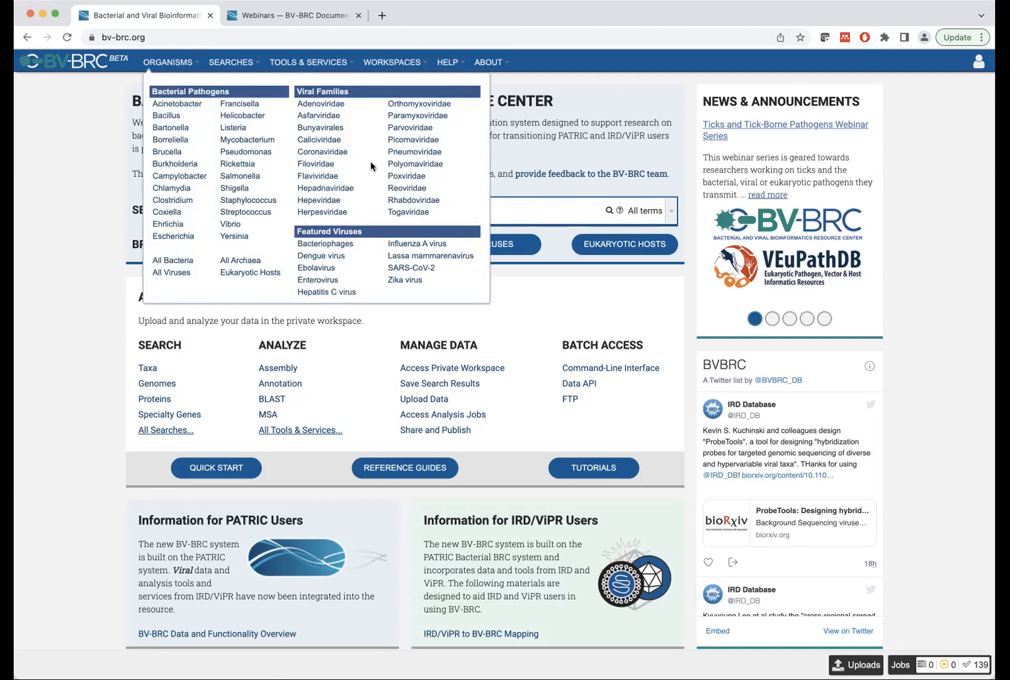
{"action": "left_click", "coordinate": [435, 246]}
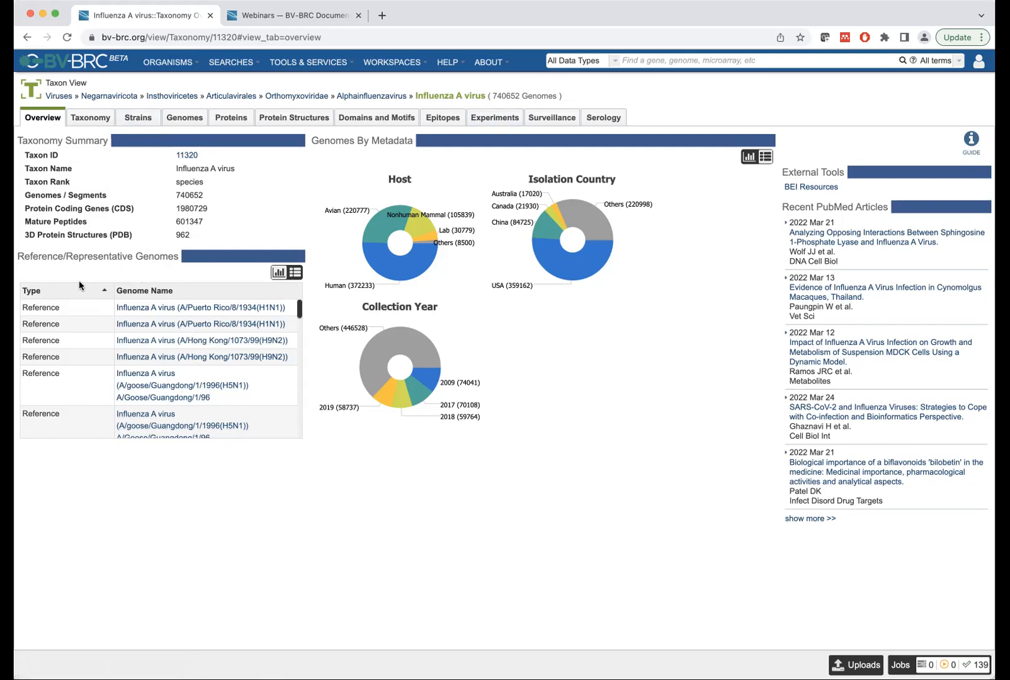
Look through the reference genomes and show the genome metadata as a table before restoring its charts.
{"action": "scroll", "coordinate": [236, 369], "scroll_direction": "down", "scroll_amount": 1}
{"action": "scroll", "coordinate": [236, 369], "scroll_direction": "down", "scroll_amount": 1}
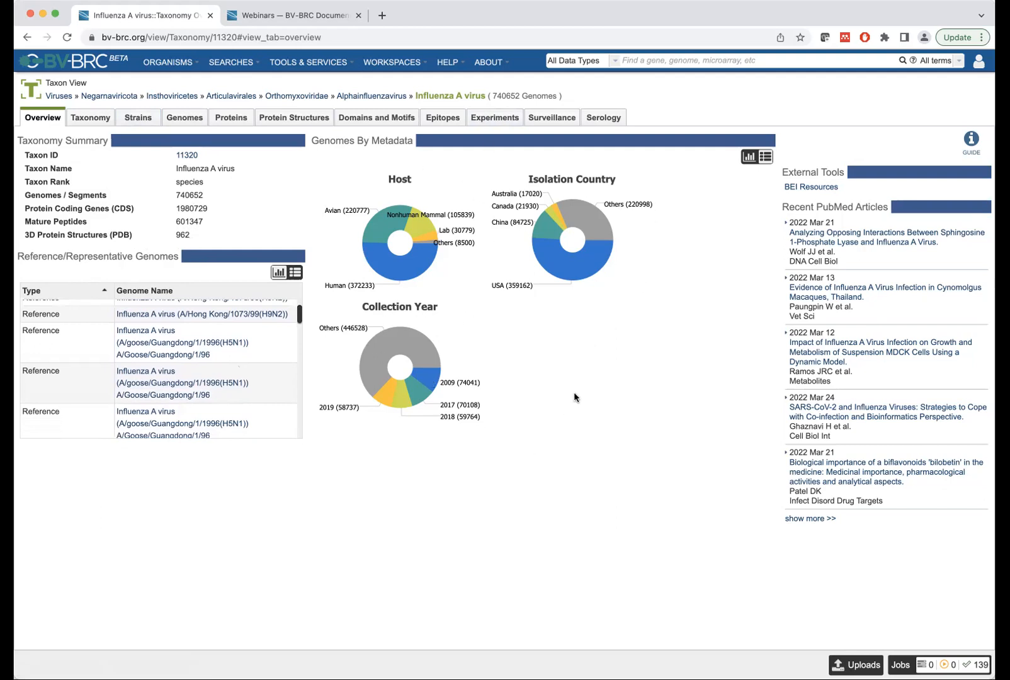
{"action": "left_click", "coordinate": [766, 157]}
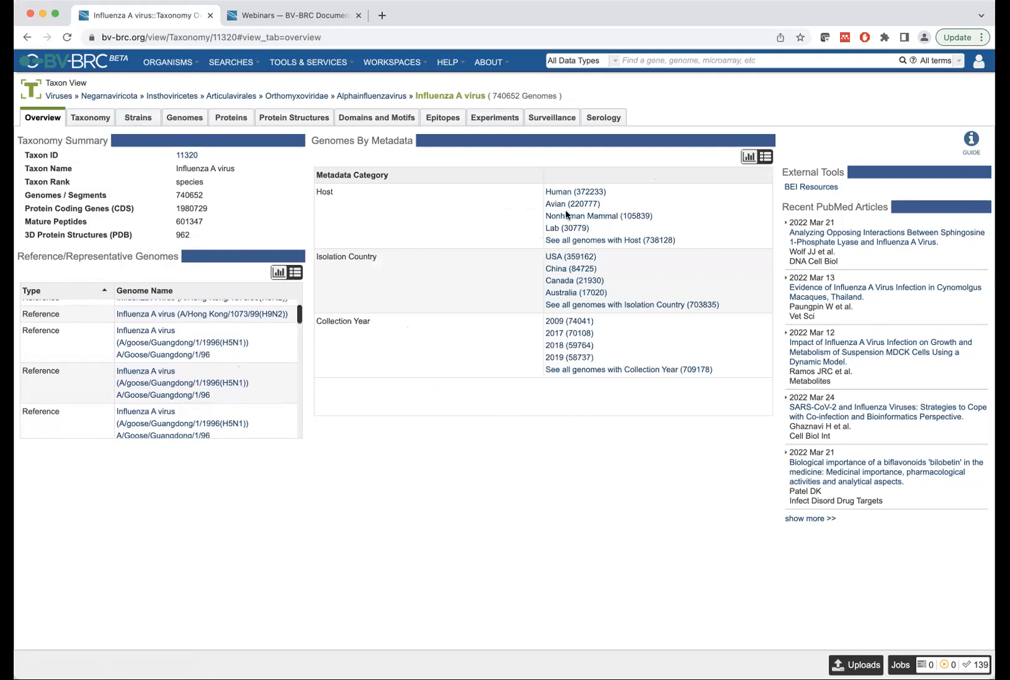
{"action": "left_click", "coordinate": [741, 158]}
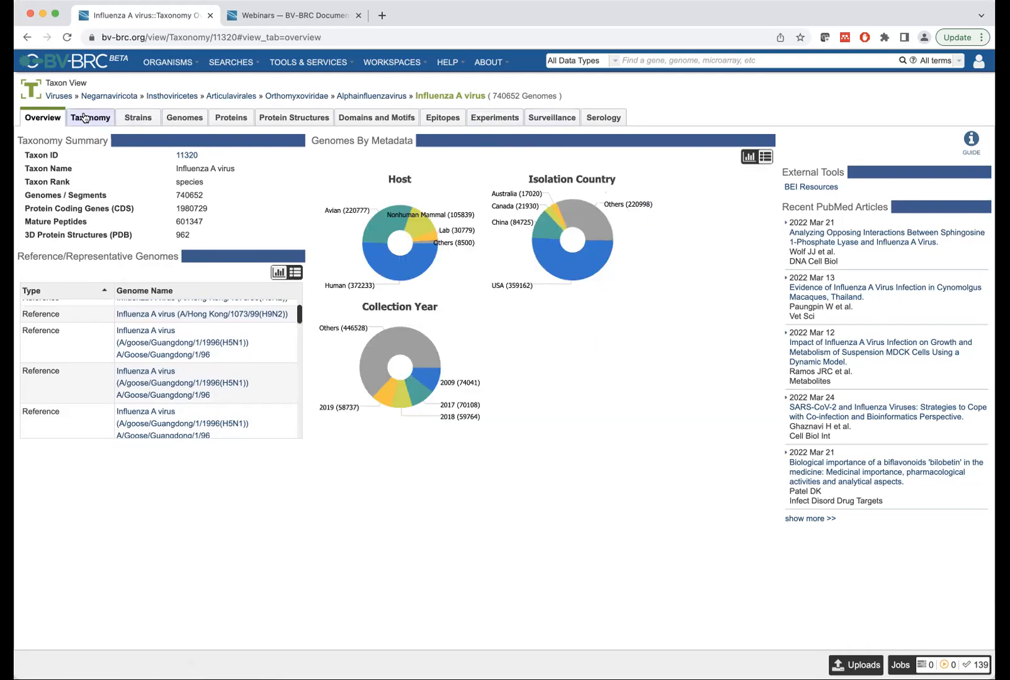
Open the taxonomy tree of Influenza A virus and look through its subtypes.
{"action": "left_click", "coordinate": [91, 118]}
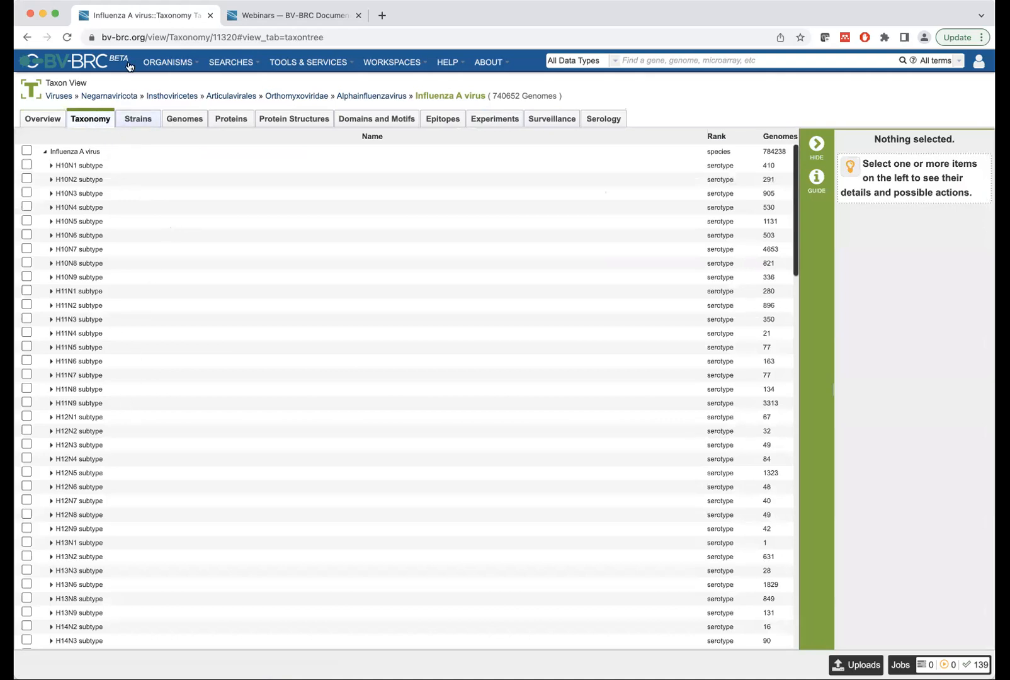
{"action": "scroll", "coordinate": [87, 414], "scroll_direction": "down", "scroll_amount": 5}
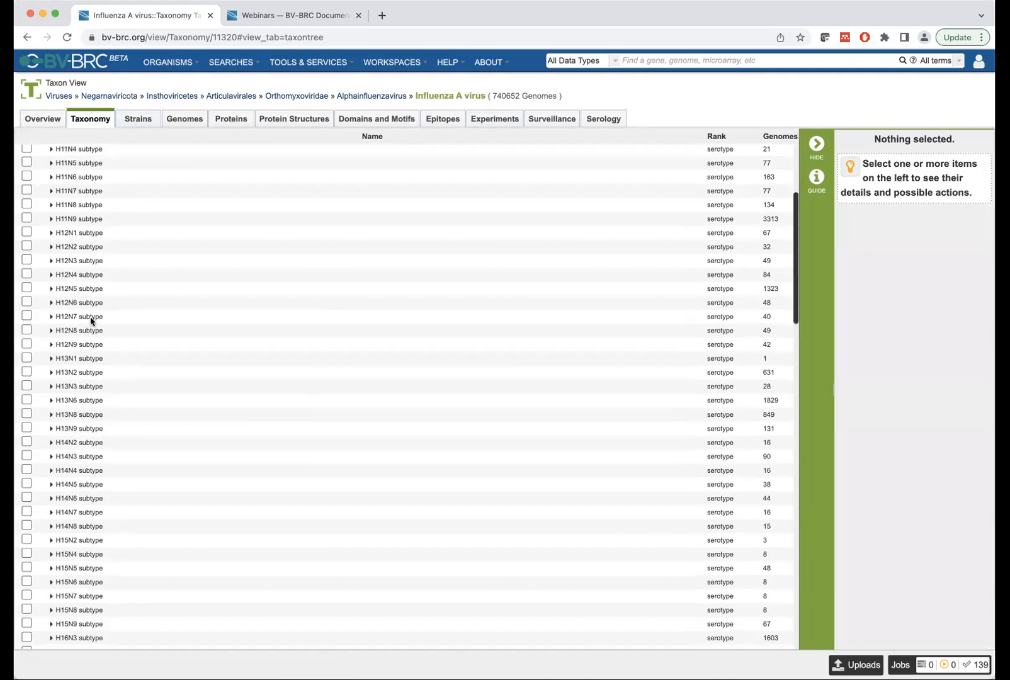
{"action": "scroll", "coordinate": [88, 276], "scroll_direction": "up", "scroll_amount": 5}
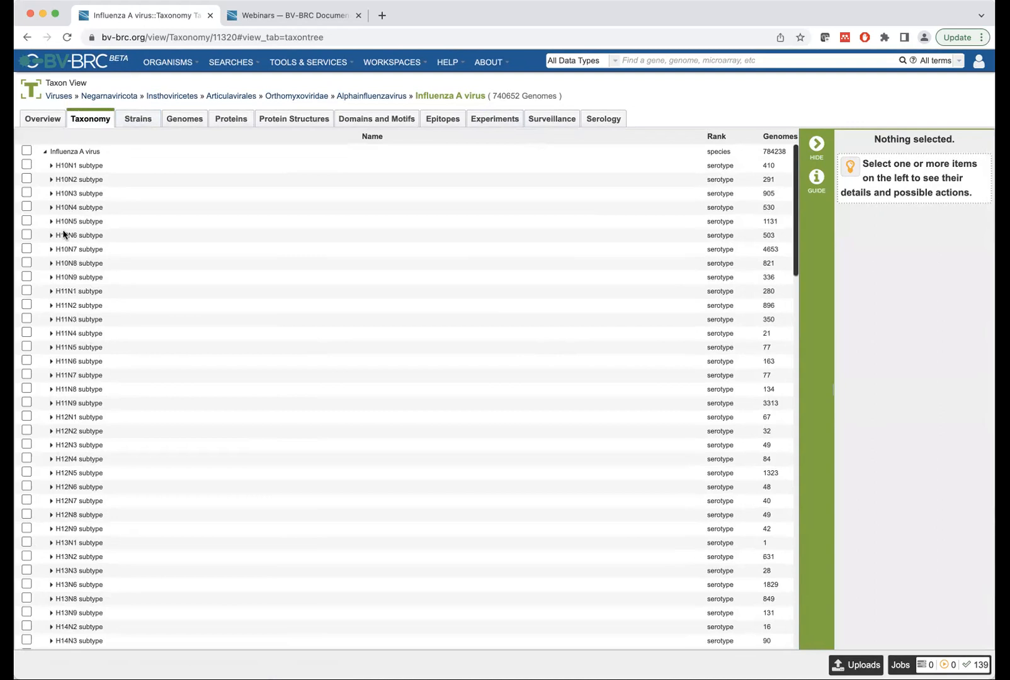
{"action": "scroll", "coordinate": [32, 416], "scroll_direction": "down", "scroll_amount": 5}
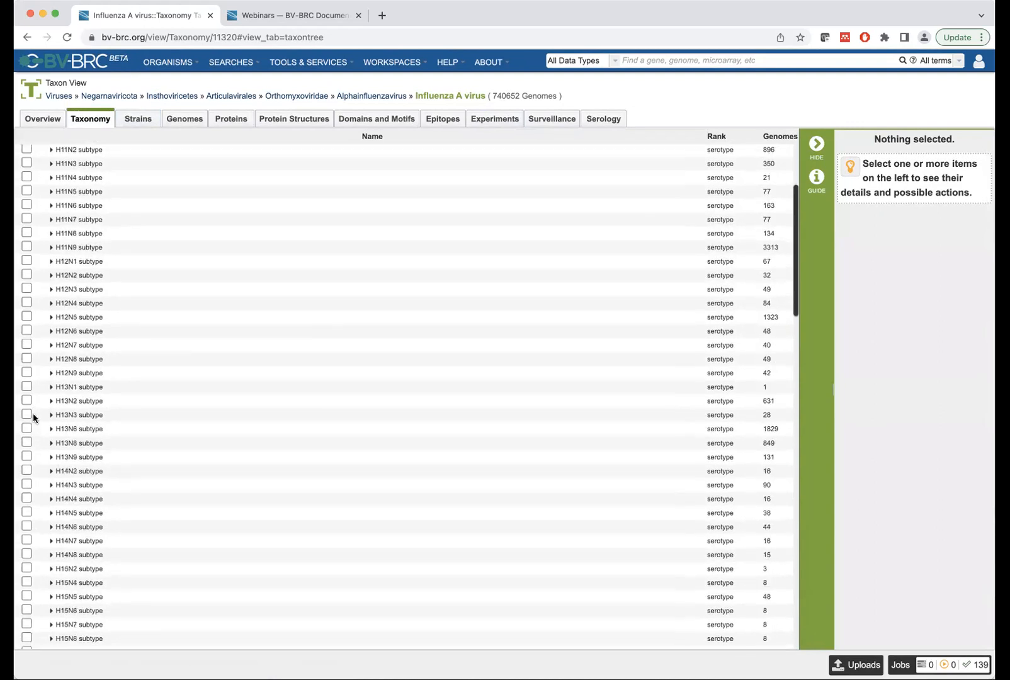
{"action": "scroll", "coordinate": [33, 417], "scroll_direction": "down", "scroll_amount": 15}
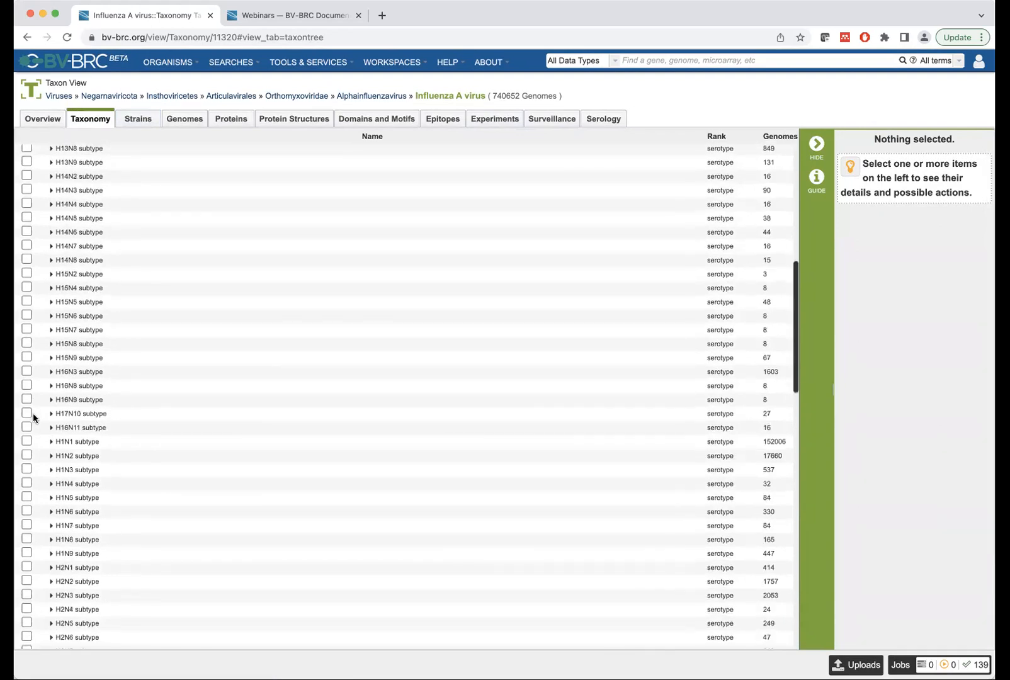
{"action": "scroll", "coordinate": [32, 416], "scroll_direction": "up", "scroll_amount": 3}
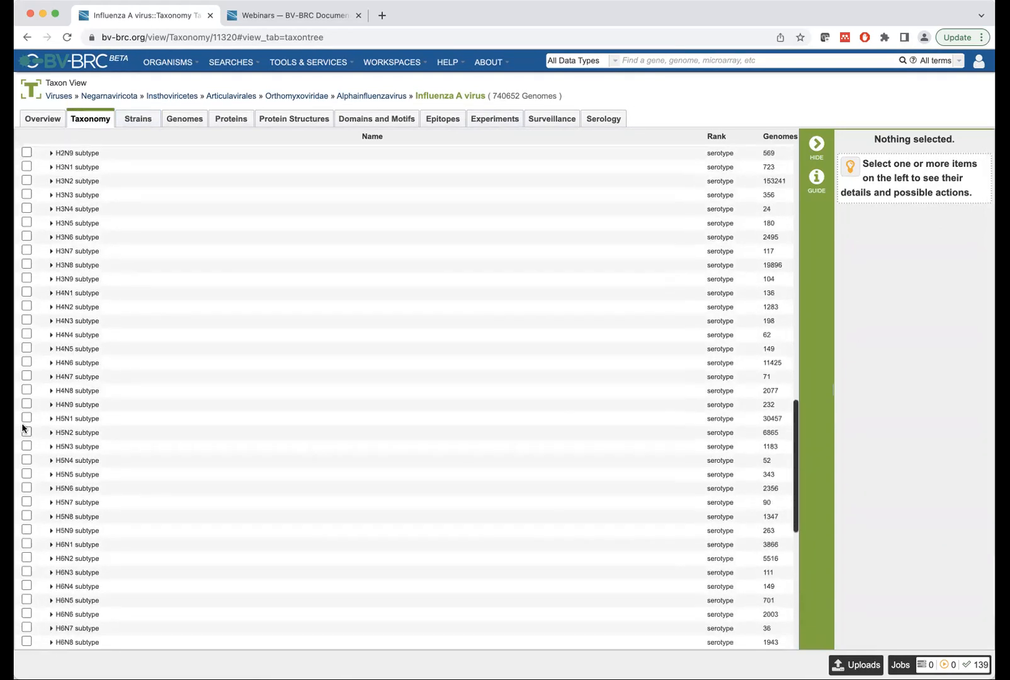
Select the H5N1 subtype, expand it to look through its strains, and collapse it with the subtype kept selected.
{"action": "left_click", "coordinate": [26, 419]}
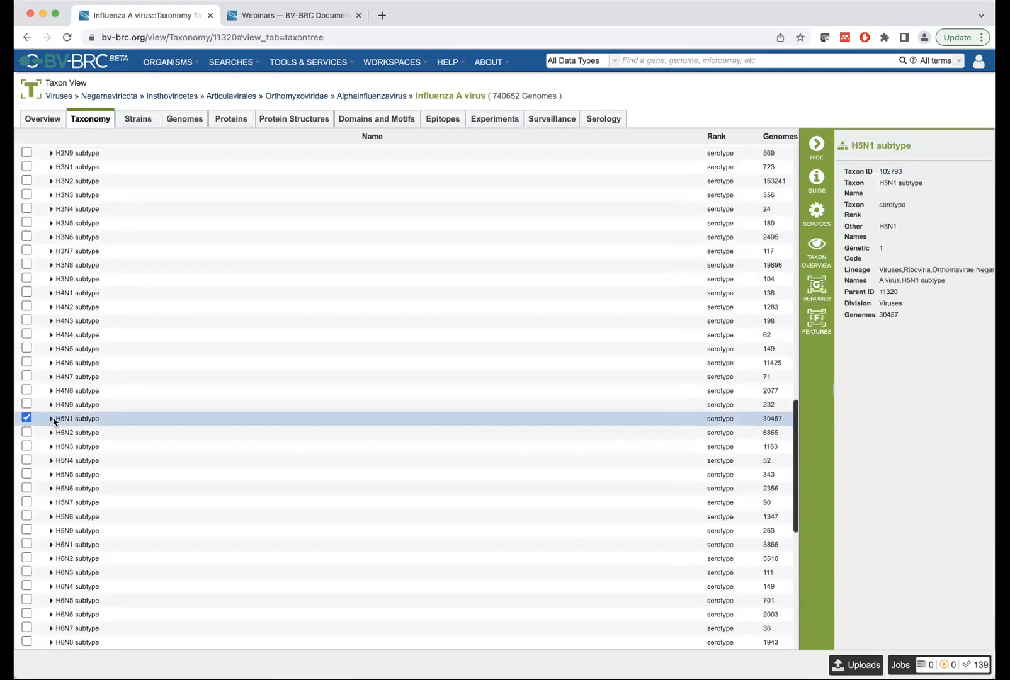
{"action": "left_click", "coordinate": [50, 418]}
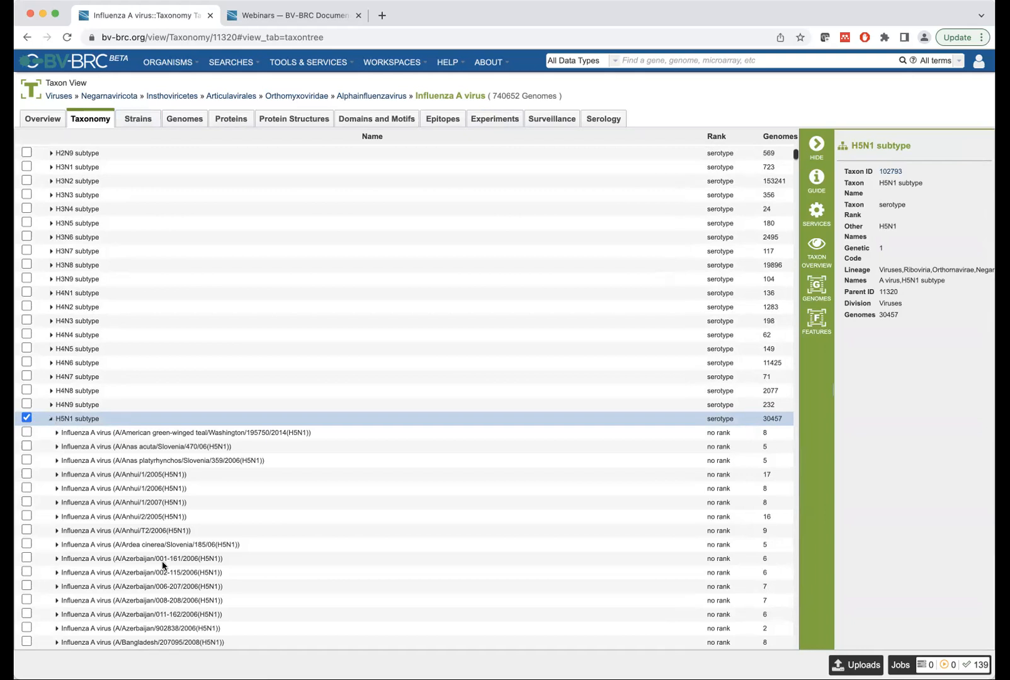
{"action": "scroll", "coordinate": [162, 565], "scroll_direction": "down", "scroll_amount": 5}
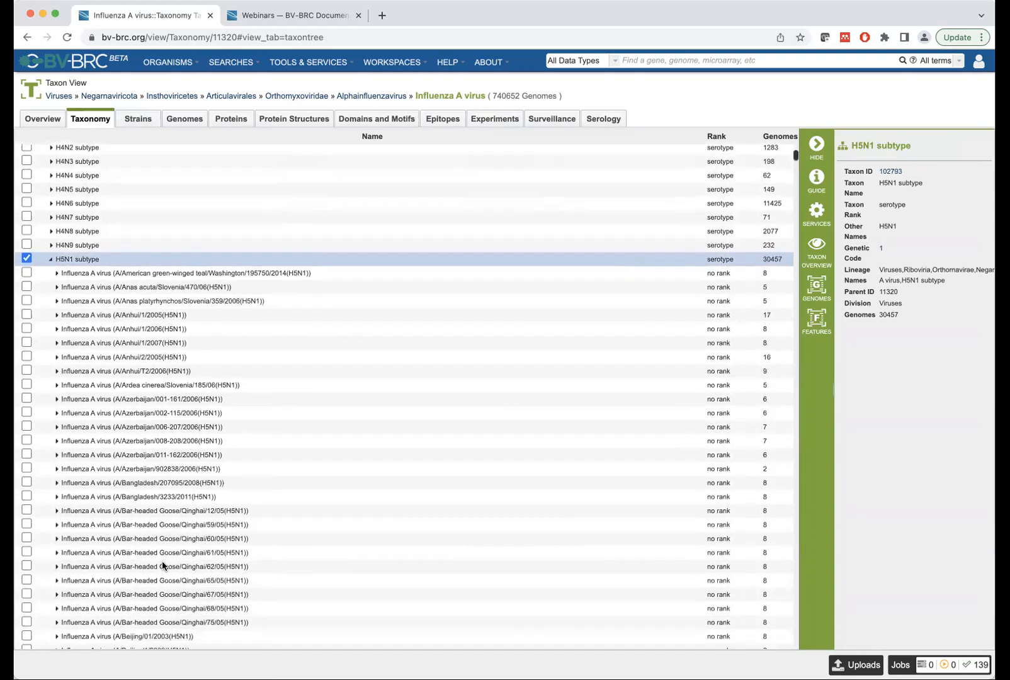
{"action": "scroll", "coordinate": [162, 566], "scroll_direction": "down", "scroll_amount": 1}
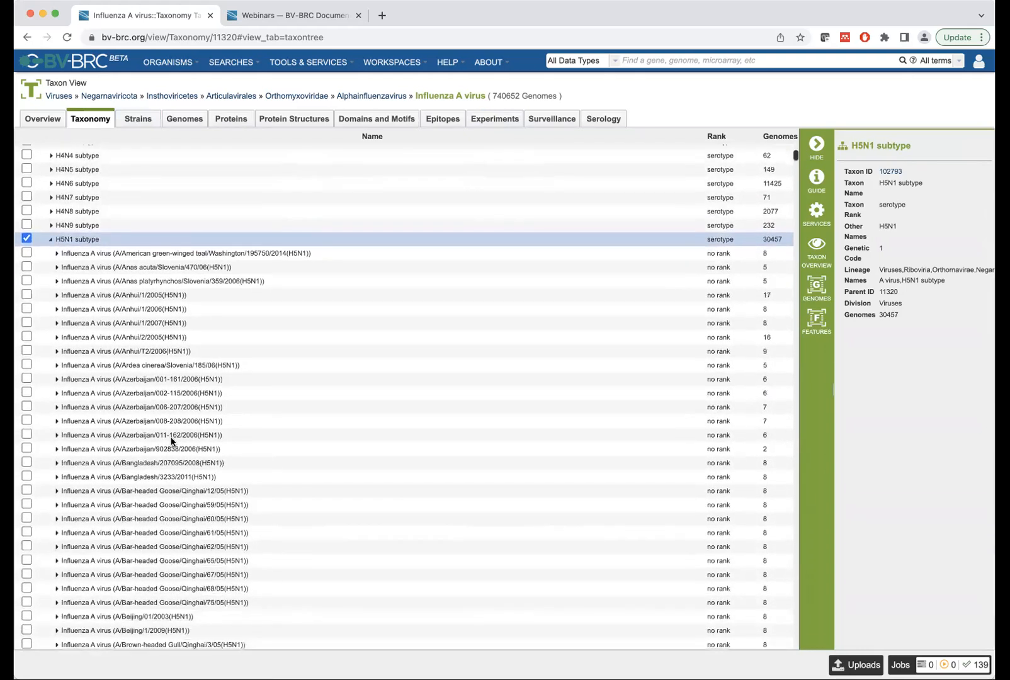
{"action": "left_click", "coordinate": [52, 240]}
{"action": "left_click", "coordinate": [26, 239]}
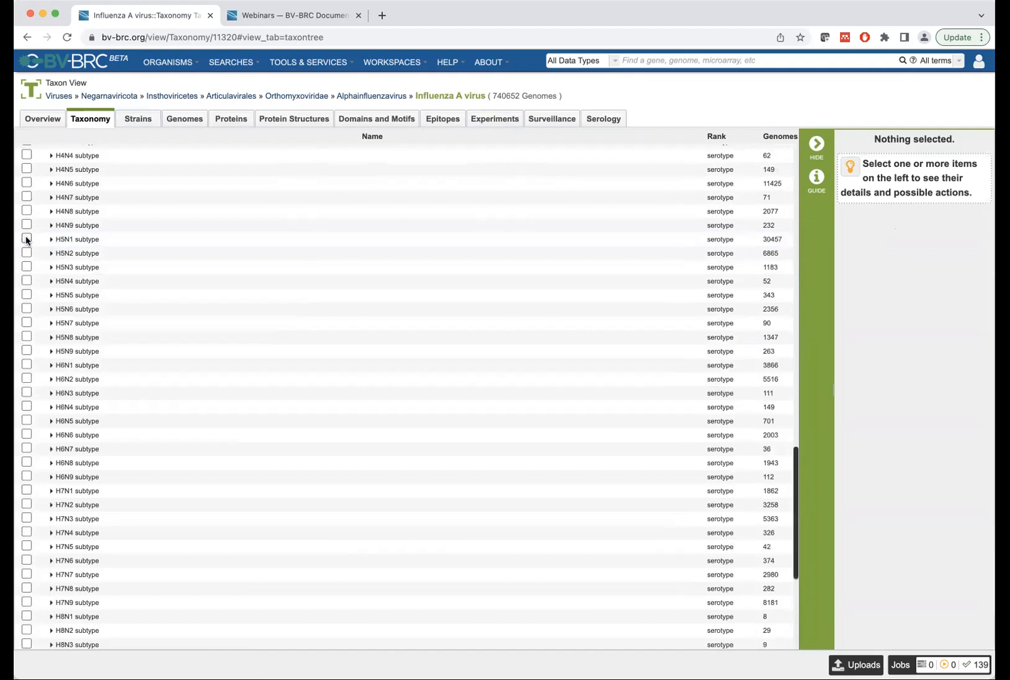
{"action": "left_click", "coordinate": [26, 239]}
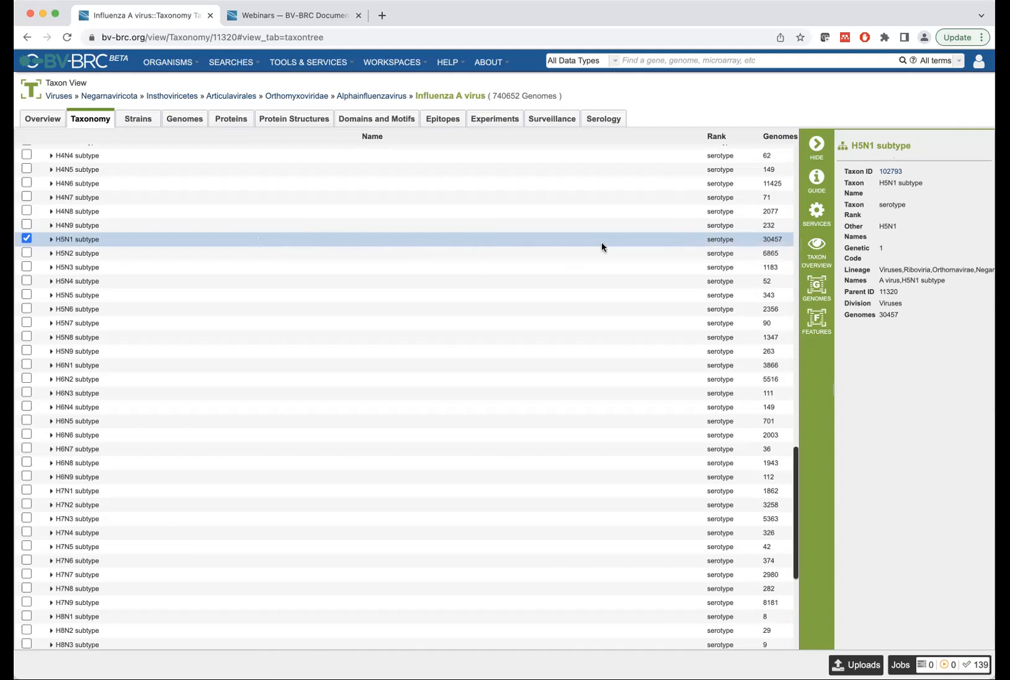
Open the strains list of the H5N1 subtype and view the genomes of strain A/duck/Hunan/795/2002.
{"action": "left_click", "coordinate": [820, 253]}
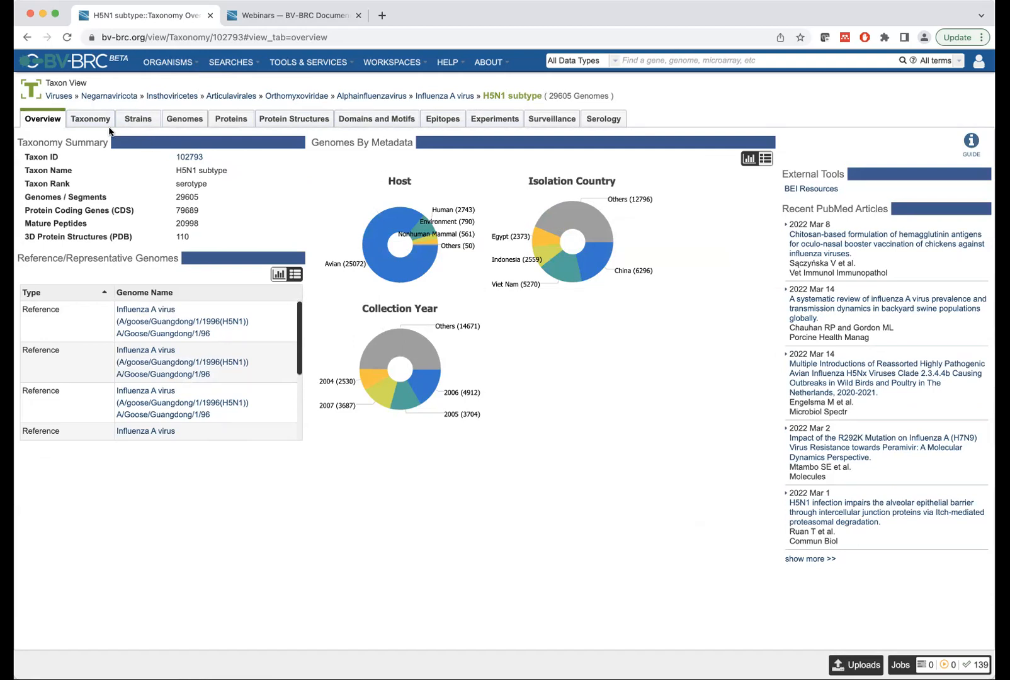
{"action": "left_click", "coordinate": [145, 122]}
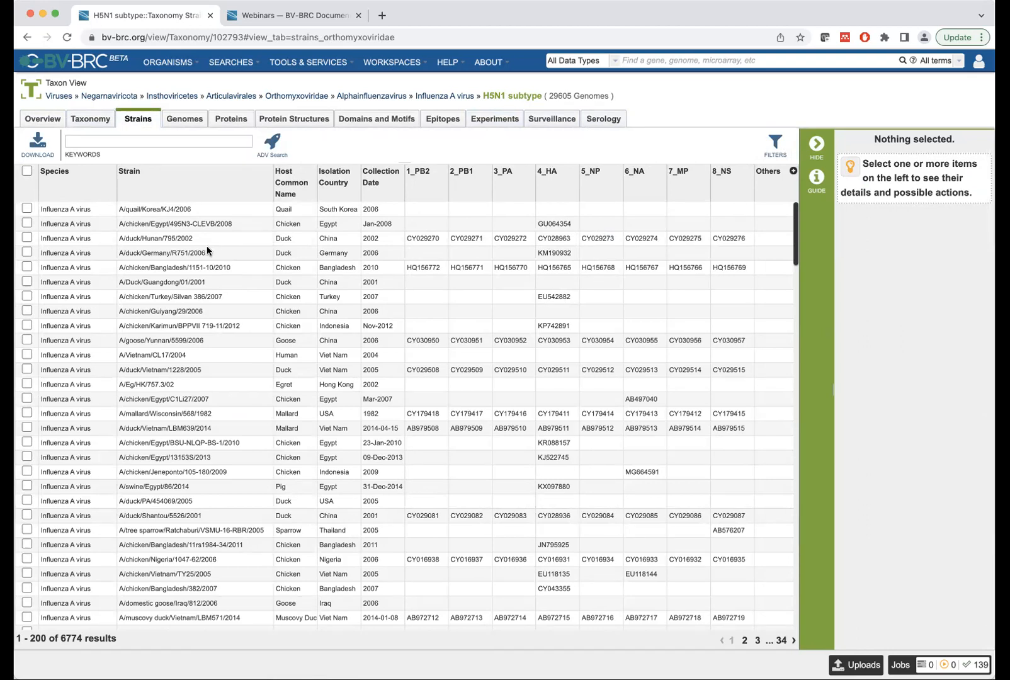
{"action": "left_click", "coordinate": [27, 239]}
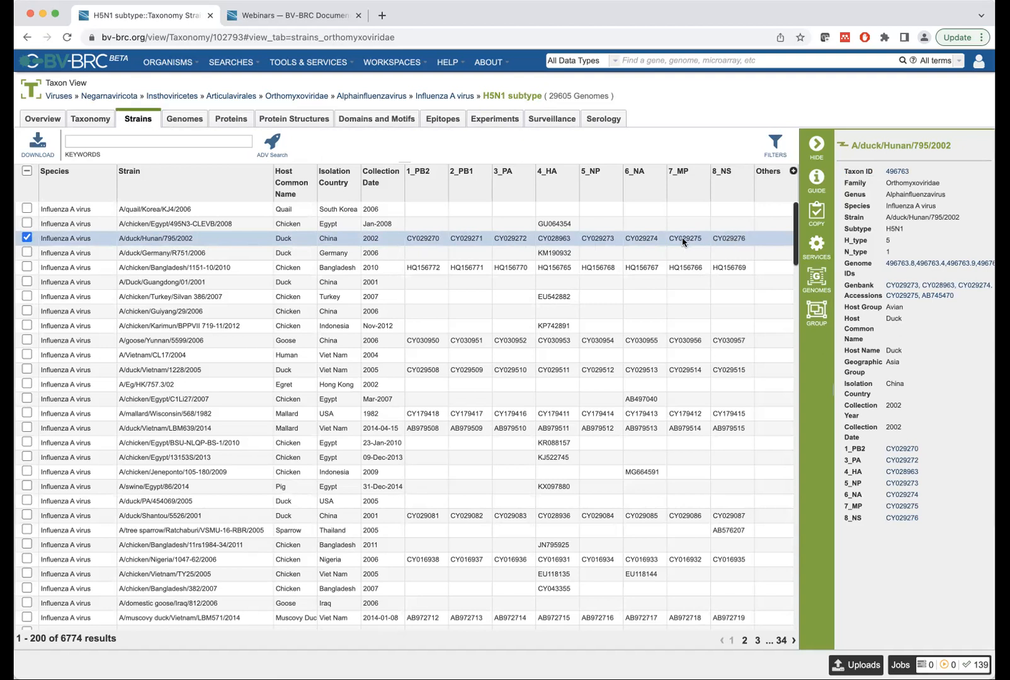
{"action": "left_click", "coordinate": [820, 283]}
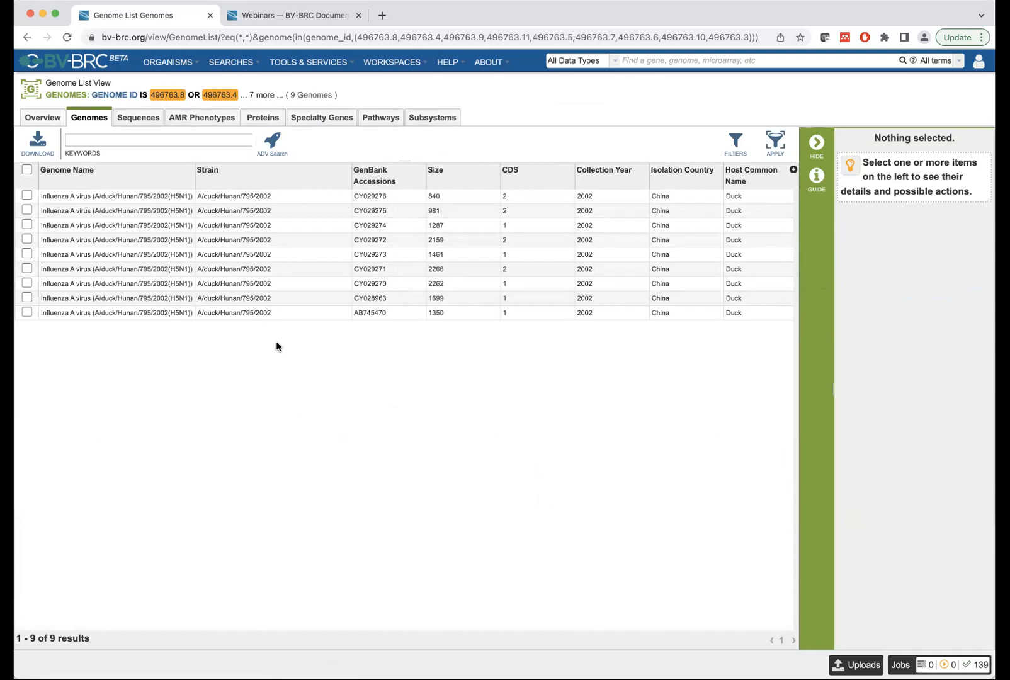
Go back to the H5N1 subtype, reload its page, and reopen its strains list.
{"action": "scroll", "coordinate": [277, 340], "scroll_direction": "left", "scroll_amount": 5}
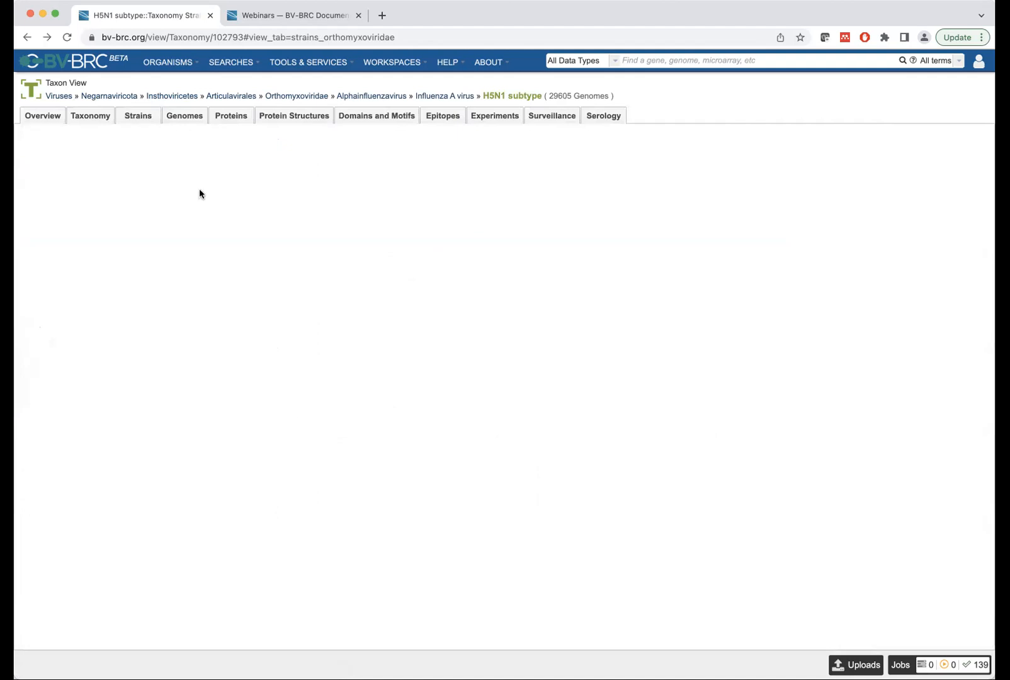
{"action": "left_click", "coordinate": [68, 38]}
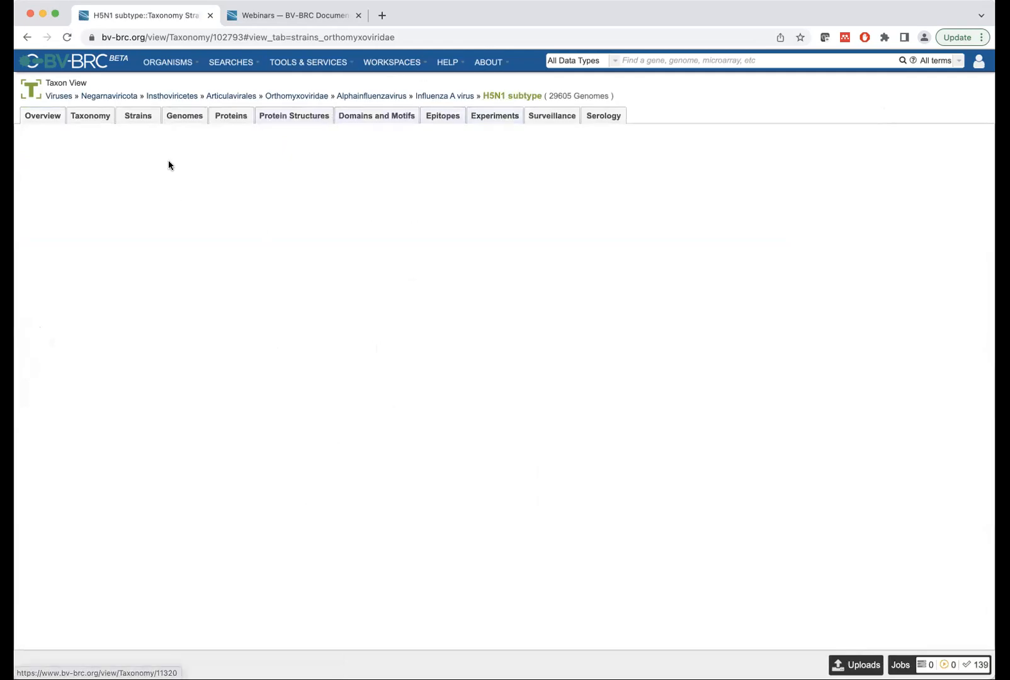
{"action": "left_click", "coordinate": [513, 95]}
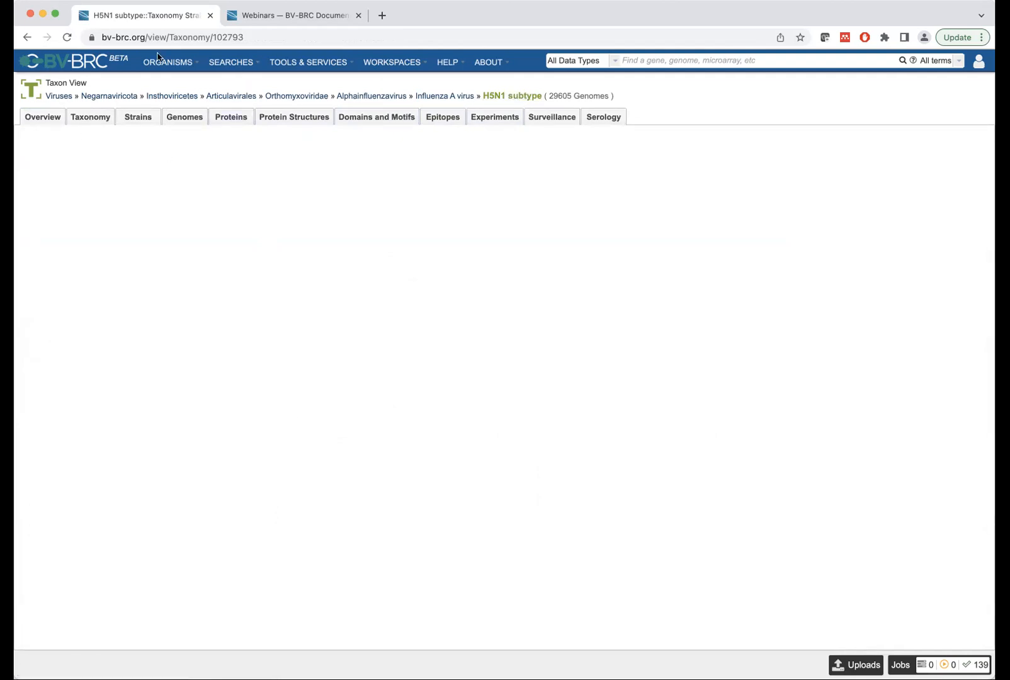
{"action": "left_click", "coordinate": [67, 37]}
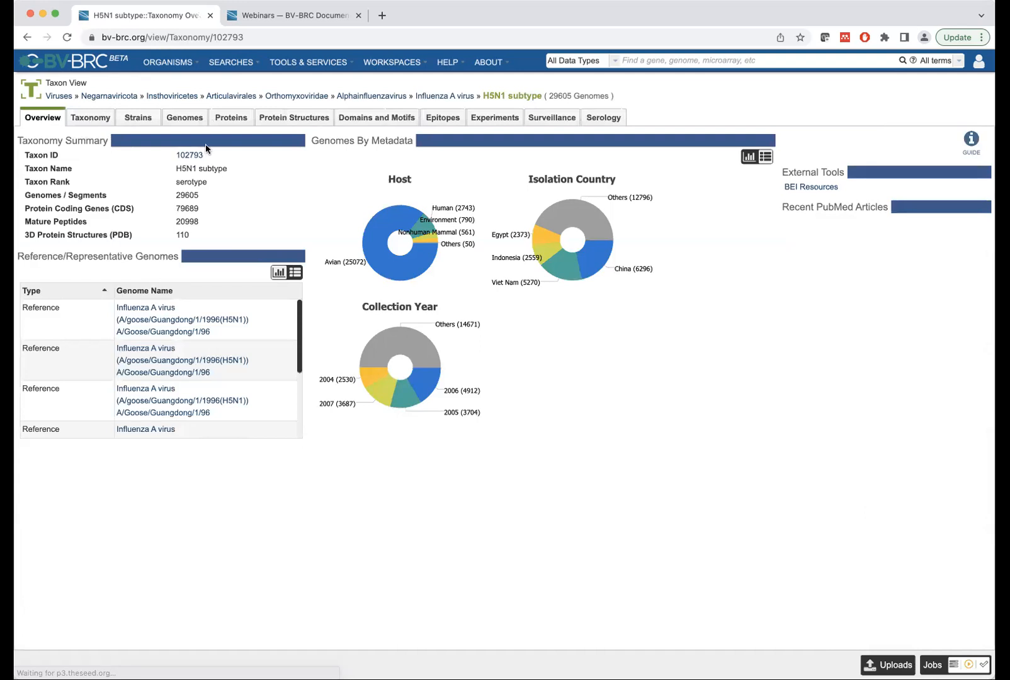
{"action": "left_click", "coordinate": [140, 118]}
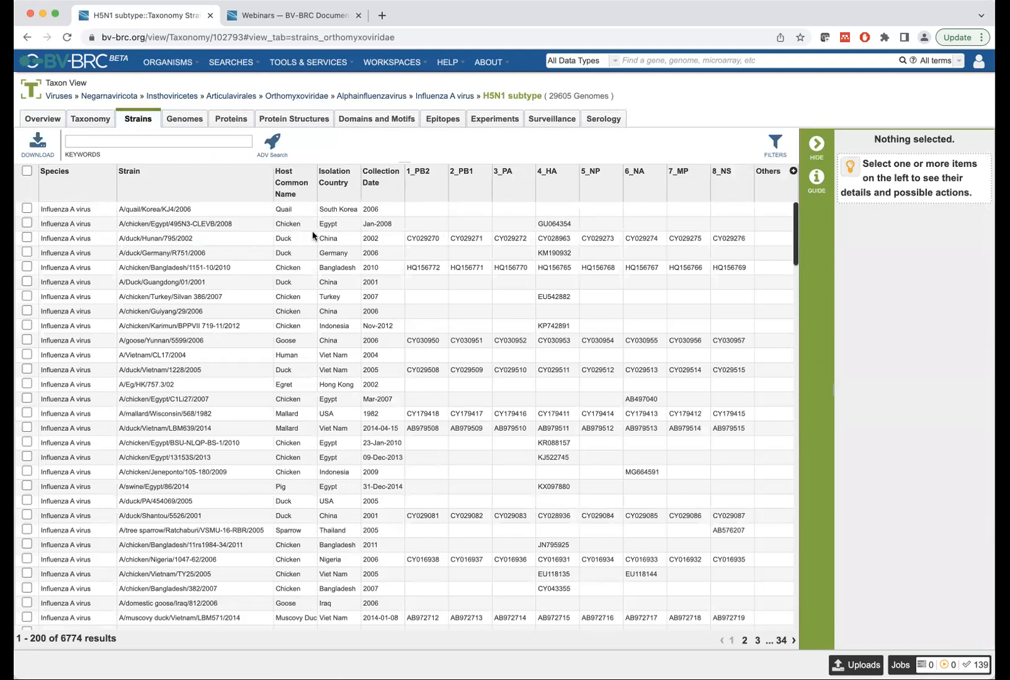
Select the first eight strains that have accessions for all eight segments, from A/duck/Hunan/795/2002 to A/chicken/Nigeria/1047-62/2006.
{"action": "left_click", "coordinate": [27, 237]}
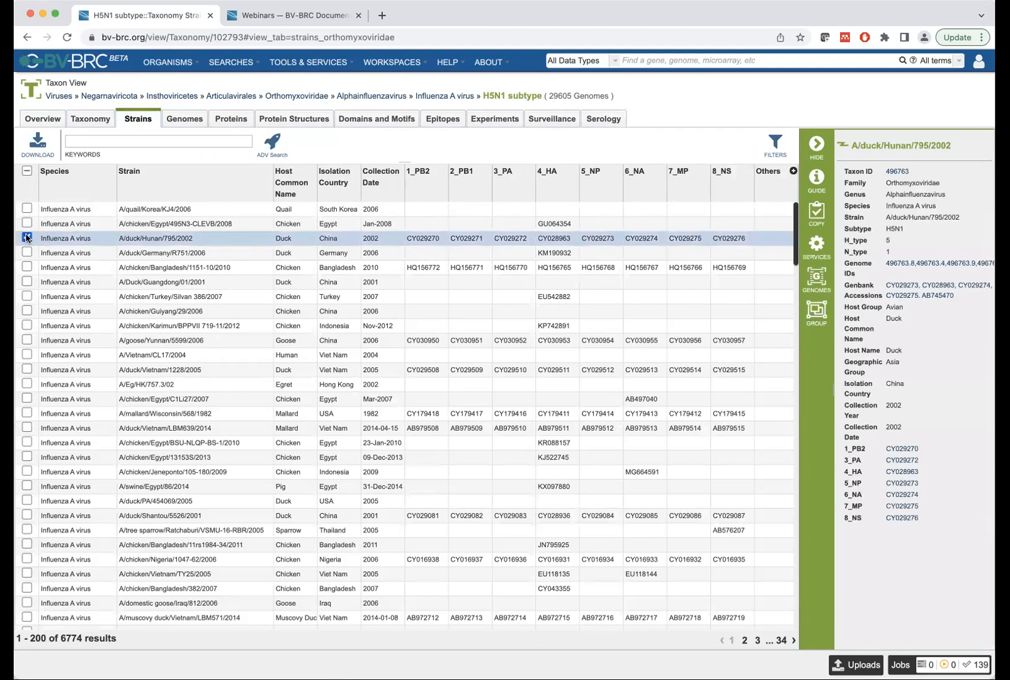
{"action": "left_click", "coordinate": [27, 266]}
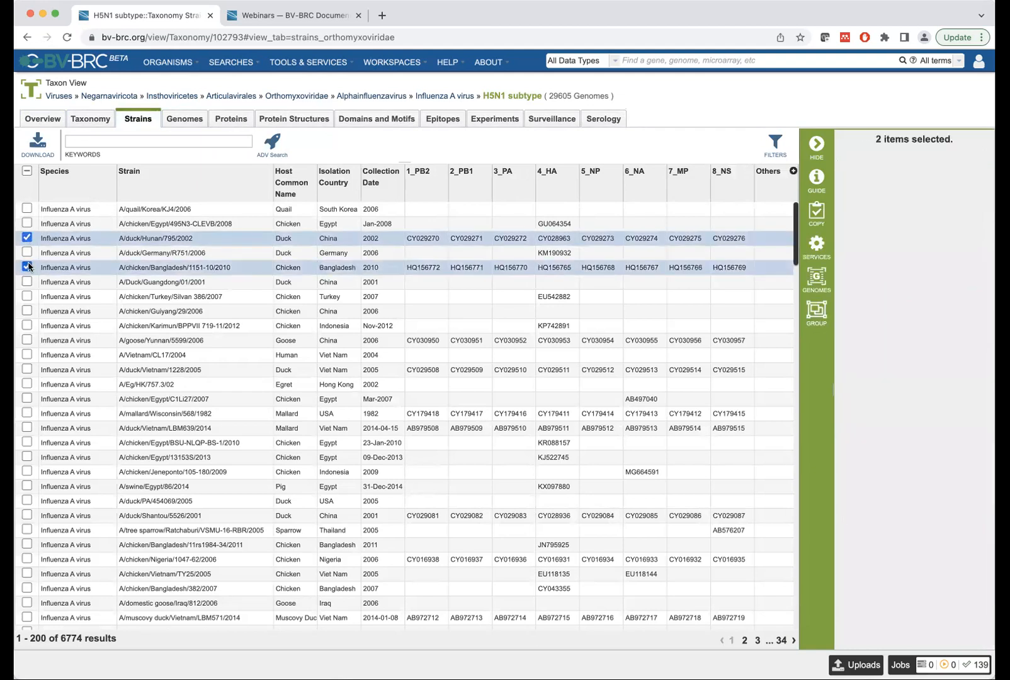
{"action": "left_click", "coordinate": [27, 340]}
{"action": "left_click", "coordinate": [27, 370]}
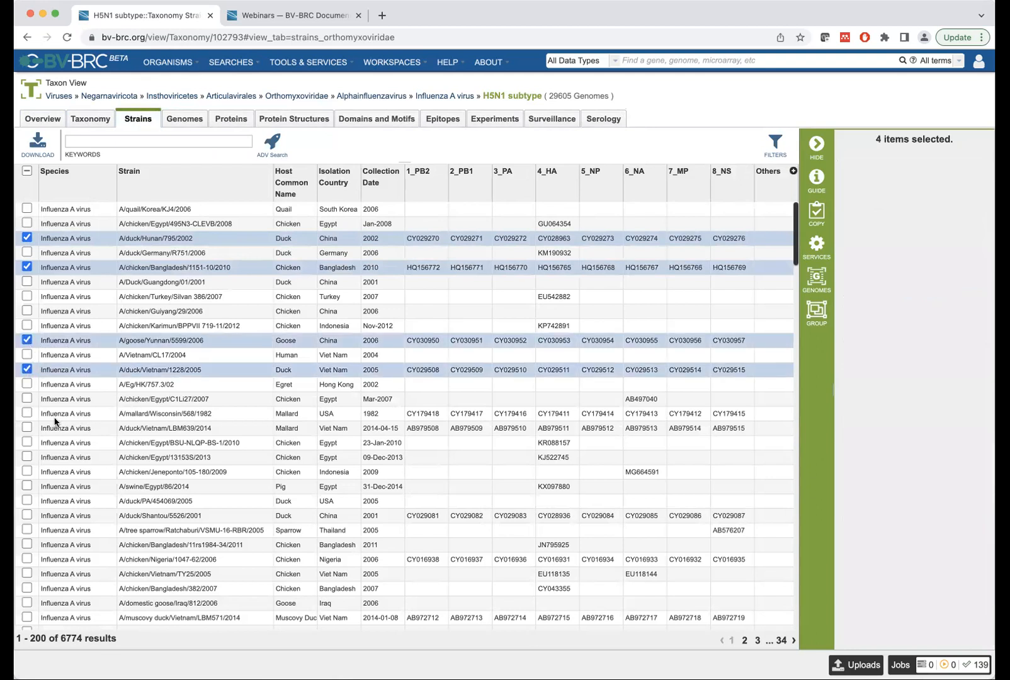
{"action": "left_click", "coordinate": [27, 414]}
{"action": "left_click", "coordinate": [27, 429]}
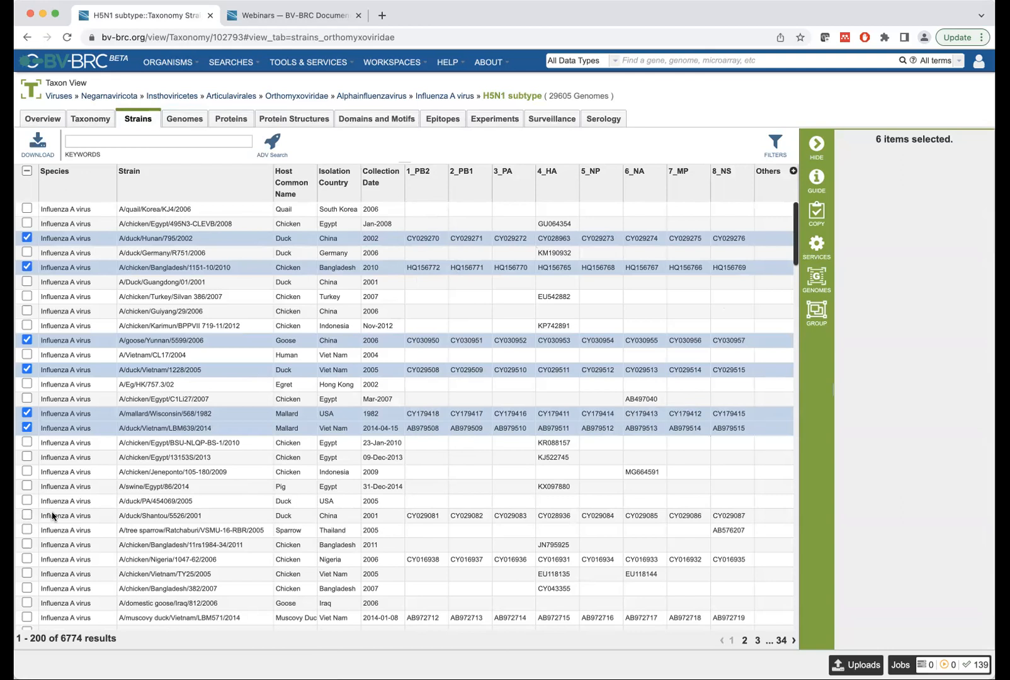
{"action": "left_click", "coordinate": [26, 516]}
{"action": "left_click", "coordinate": [26, 560]}
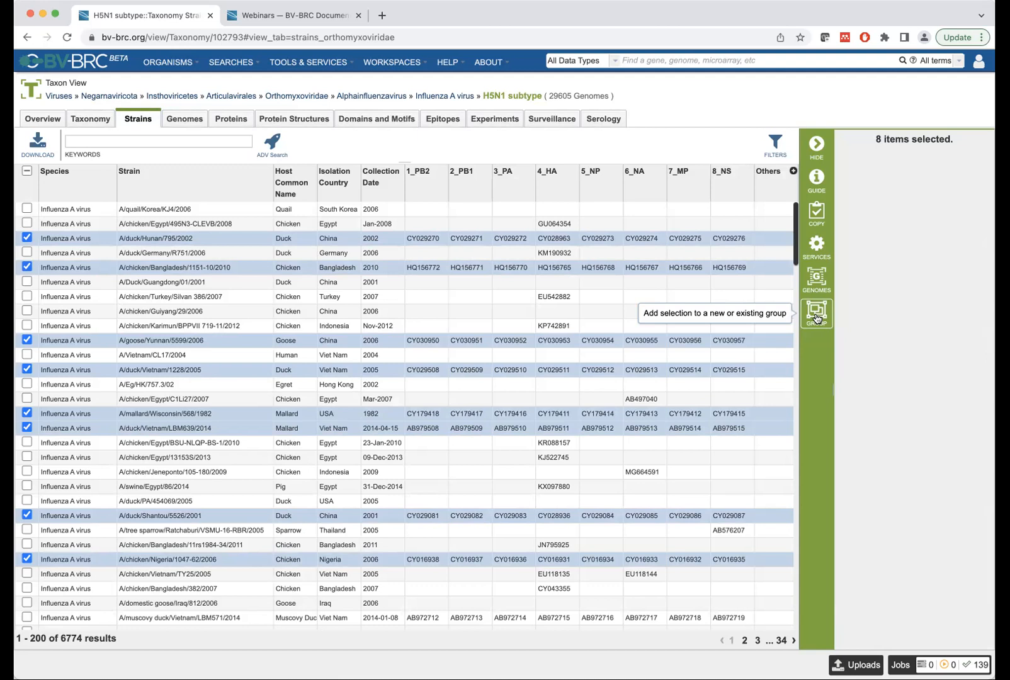
Start adding the selected strains to a new group and look at the choice of its output folder.
{"action": "left_click", "coordinate": [816, 317]}
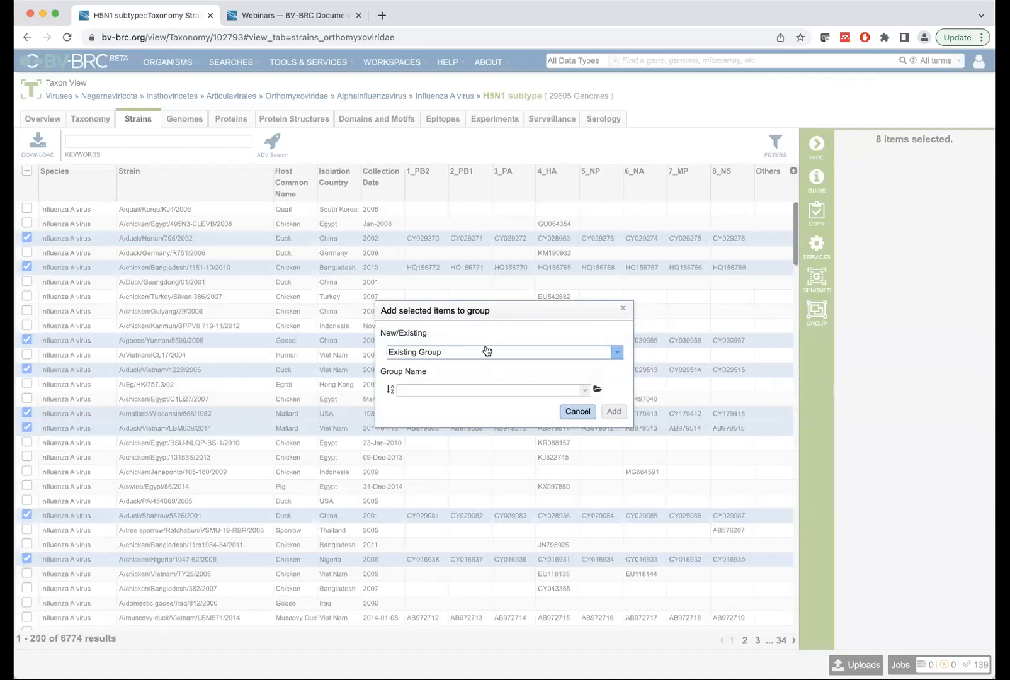
{"action": "left_click", "coordinate": [595, 358]}
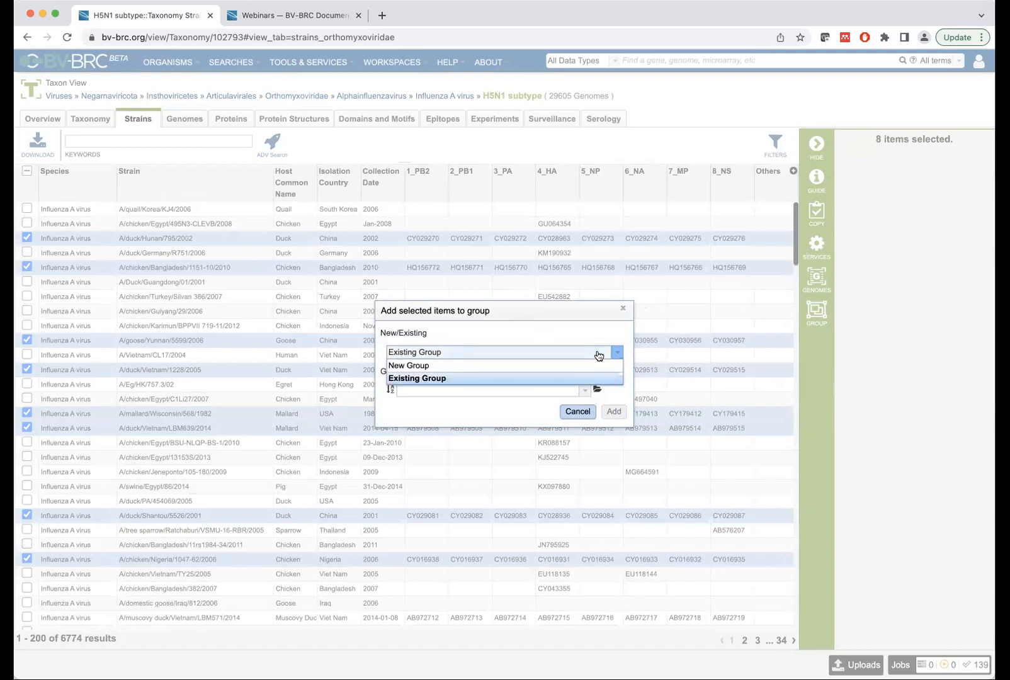
{"action": "left_click", "coordinate": [527, 365]}
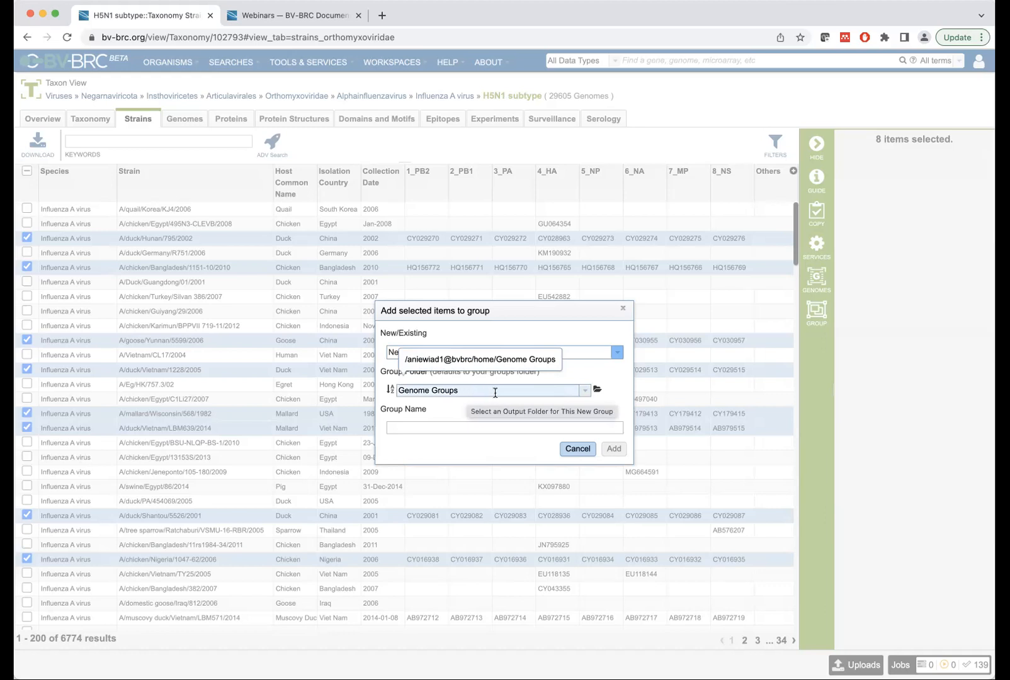
{"action": "left_click", "coordinate": [596, 388]}
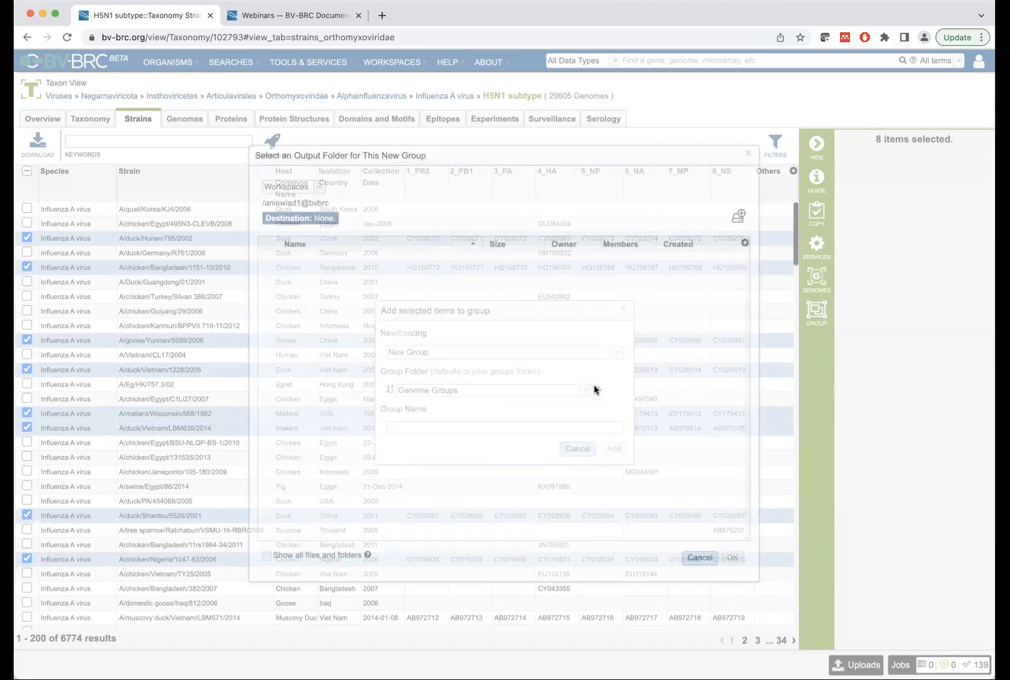
{"action": "left_click", "coordinate": [704, 557]}
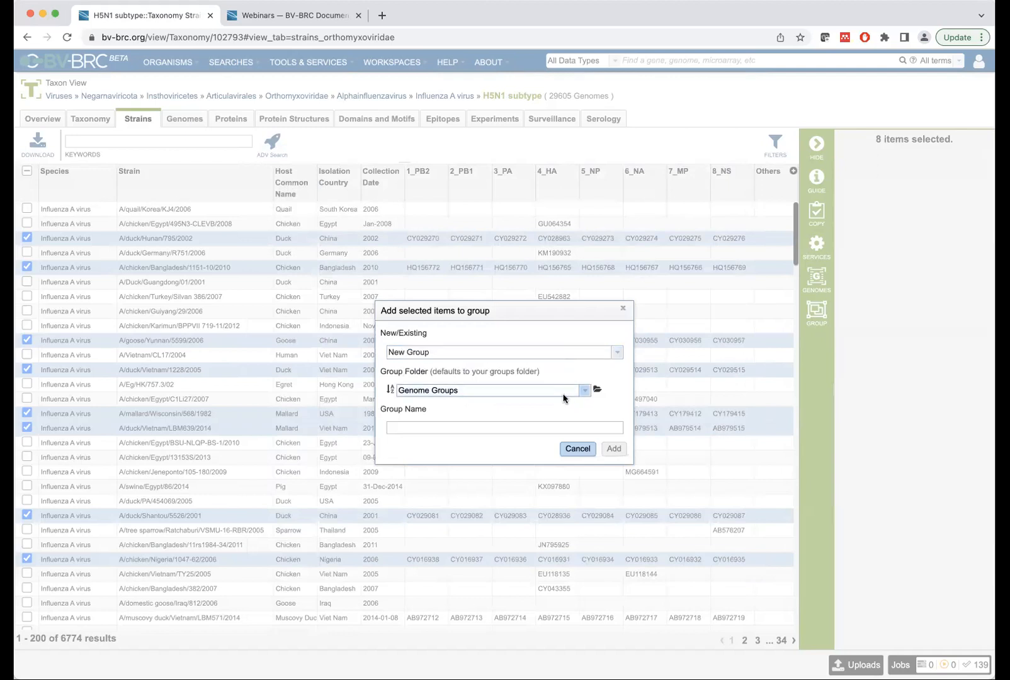
Create a folder named Mar25 in the home workspace and set it as the new group's folder.
{"action": "left_click", "coordinate": [598, 389]}
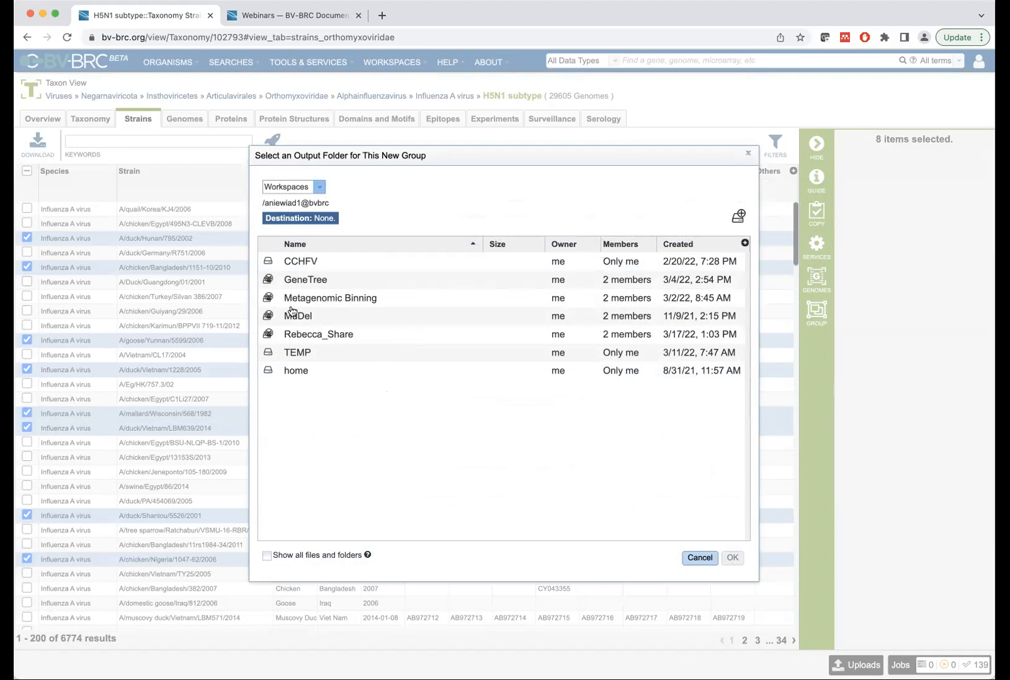
{"action": "left_click", "coordinate": [294, 373]}
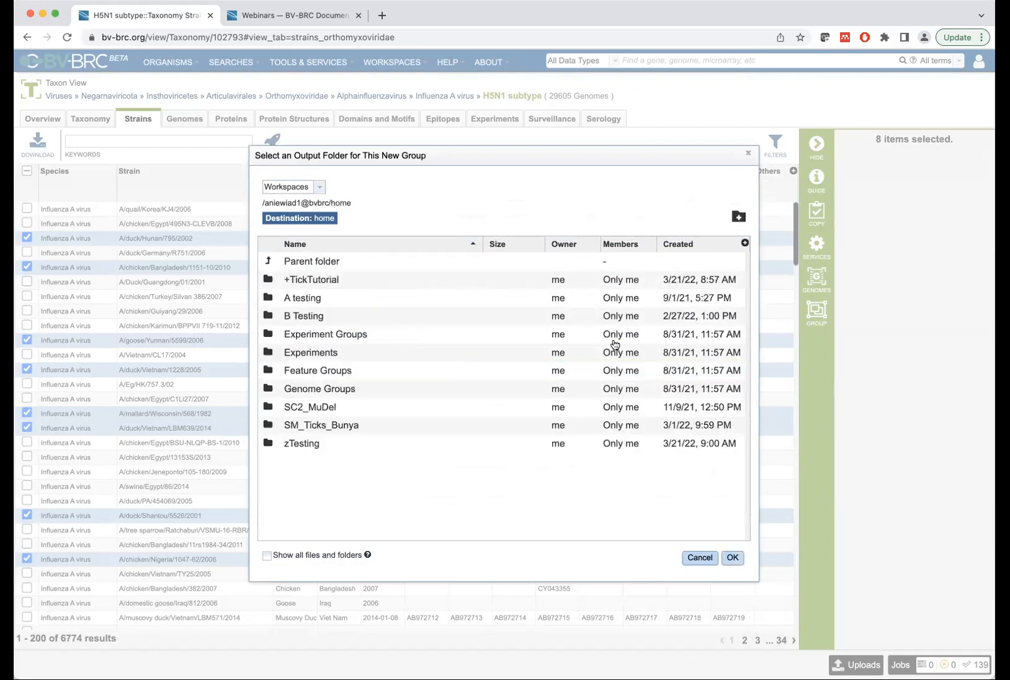
{"action": "left_click", "coordinate": [739, 218]}
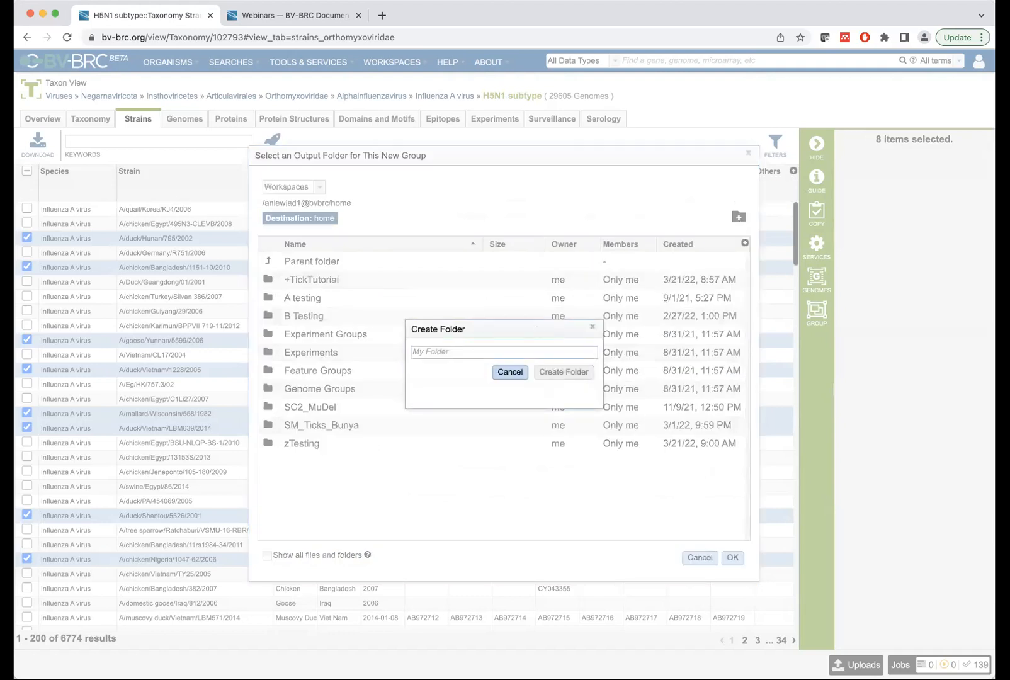
{"action": "type", "text": "Ma"}
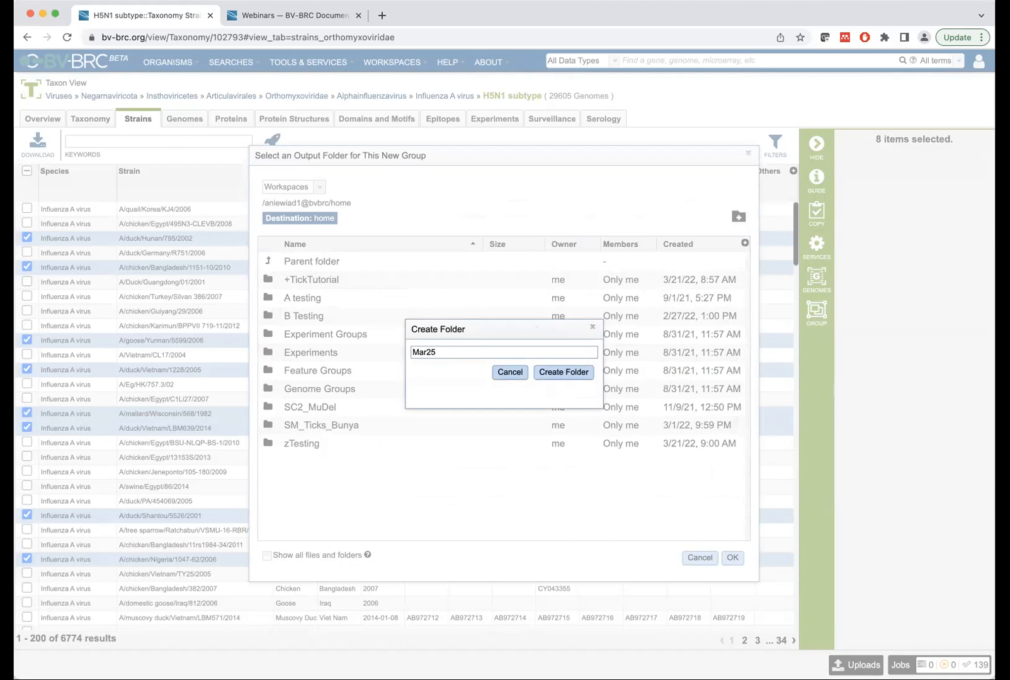
{"action": "type", "text": "r25"}
{"action": "left_click", "coordinate": [584, 375]}
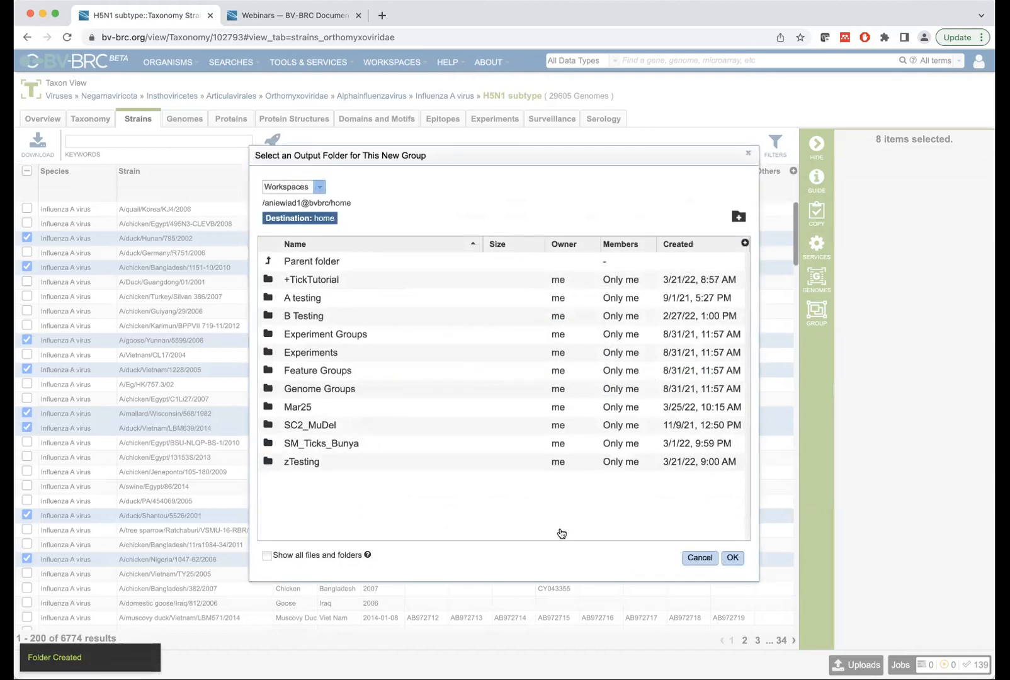
{"action": "left_click", "coordinate": [307, 411]}
{"action": "left_click", "coordinate": [733, 558]}
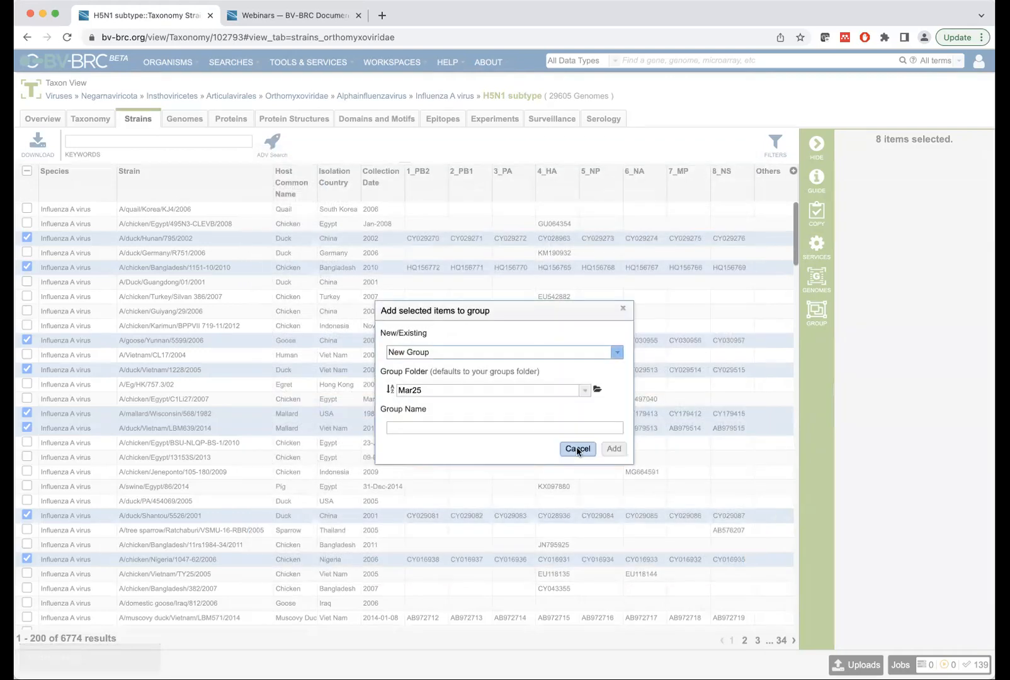
Name the new group Infl! and add the selected strains to it.
{"action": "left_click", "coordinate": [496, 429]}
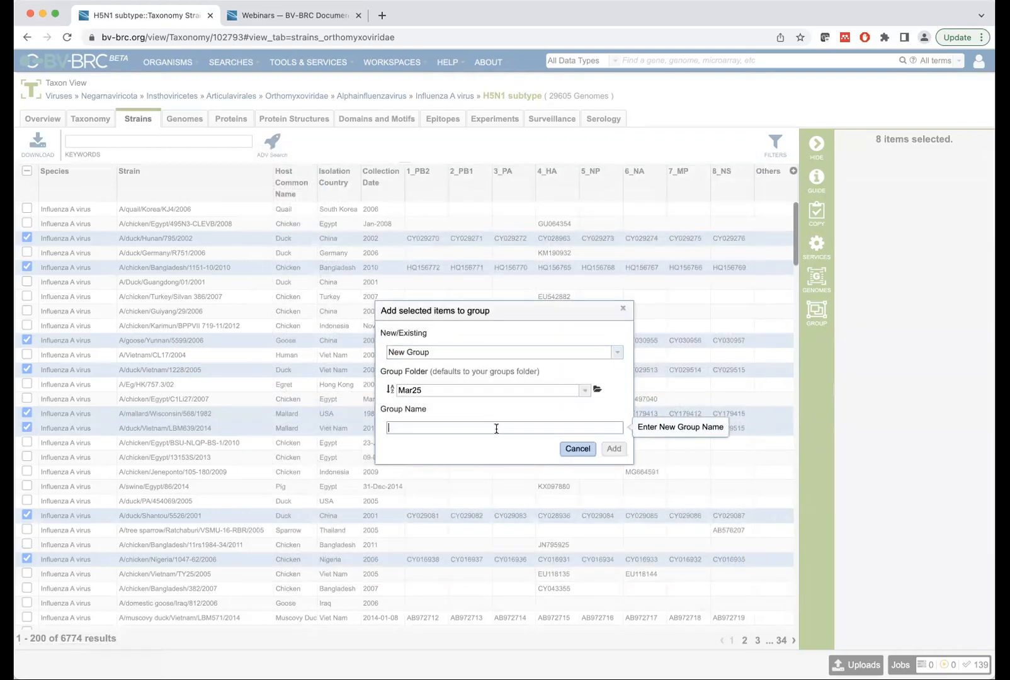
{"action": "type", "text": "Infl"}
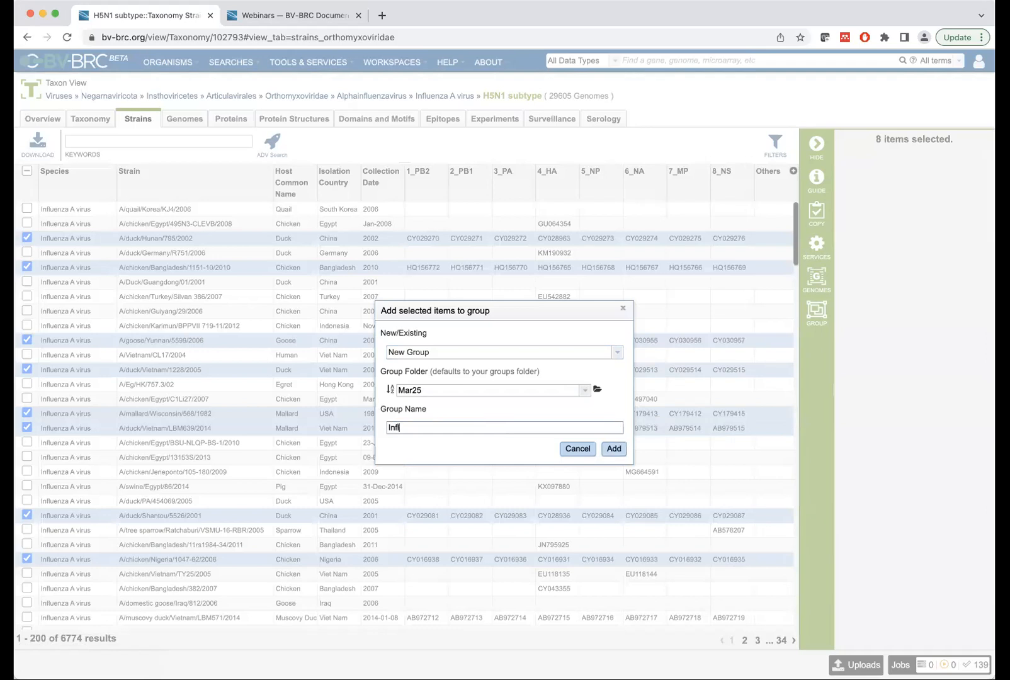
{"action": "left_click", "coordinate": [614, 448]}
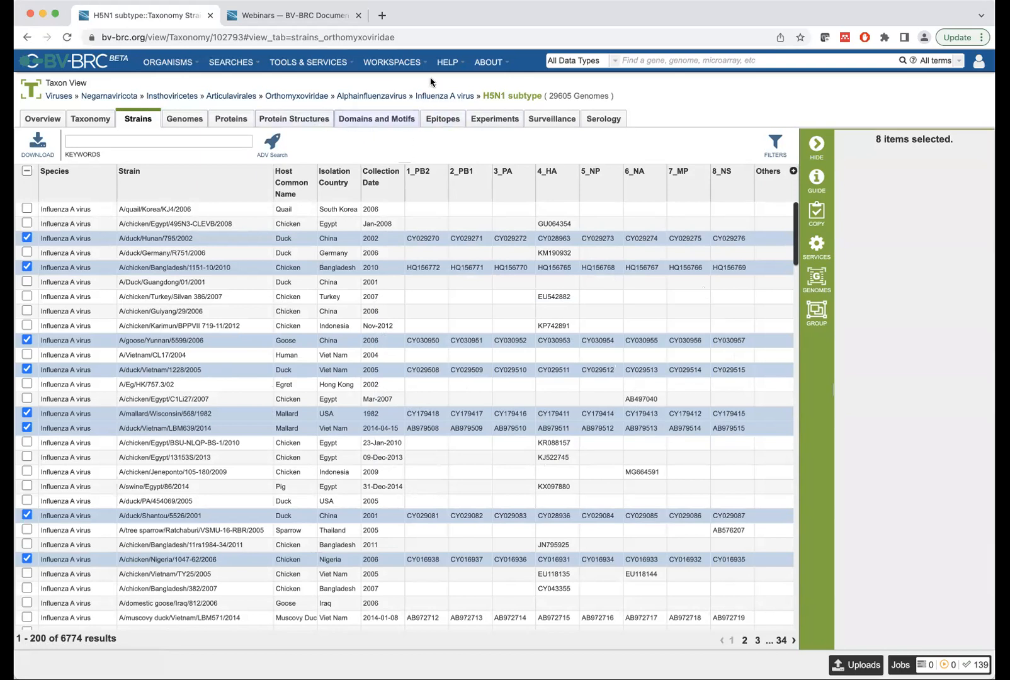
Open the Mar25 folder in the home workspace and select the Infl! genome group.
{"action": "left_click", "coordinate": [390, 66]}
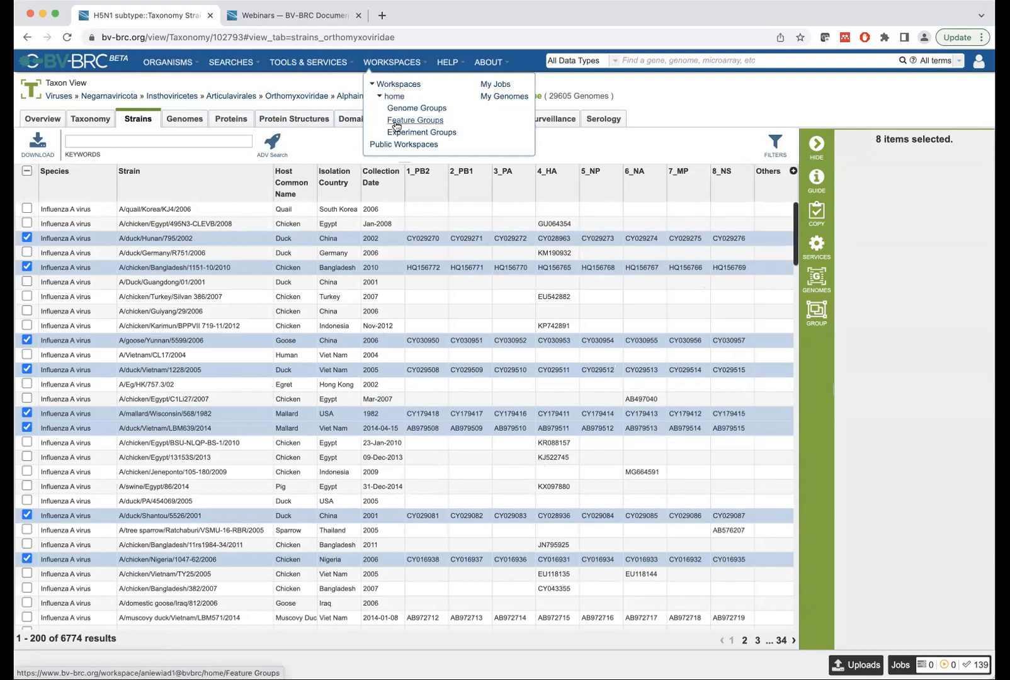
{"action": "left_click", "coordinate": [396, 97]}
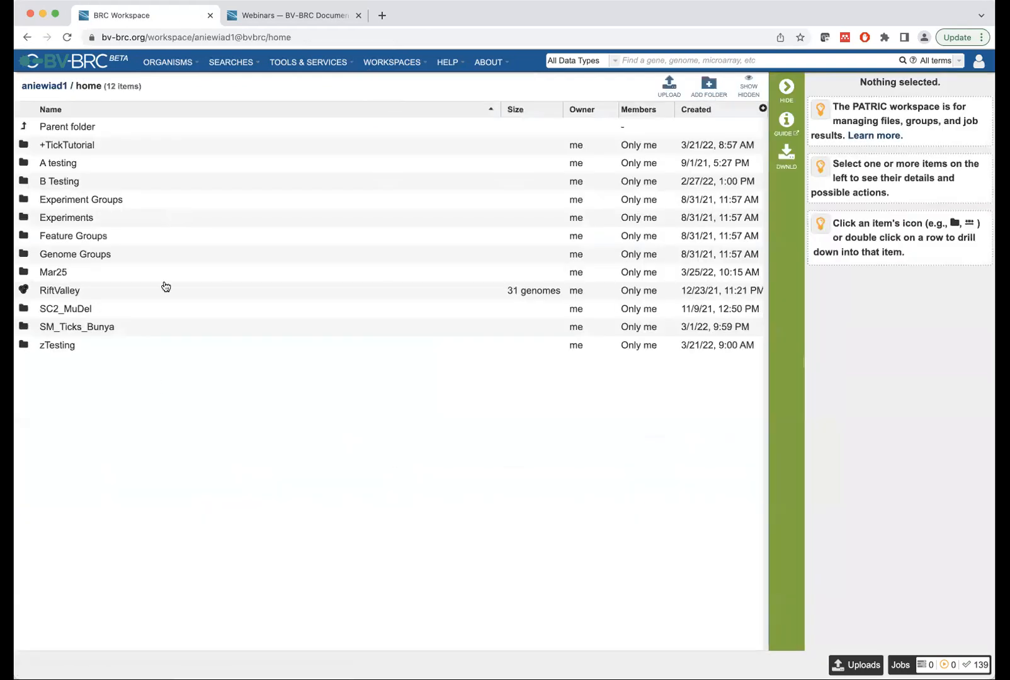
{"action": "double_click", "coordinate": [54, 274]}
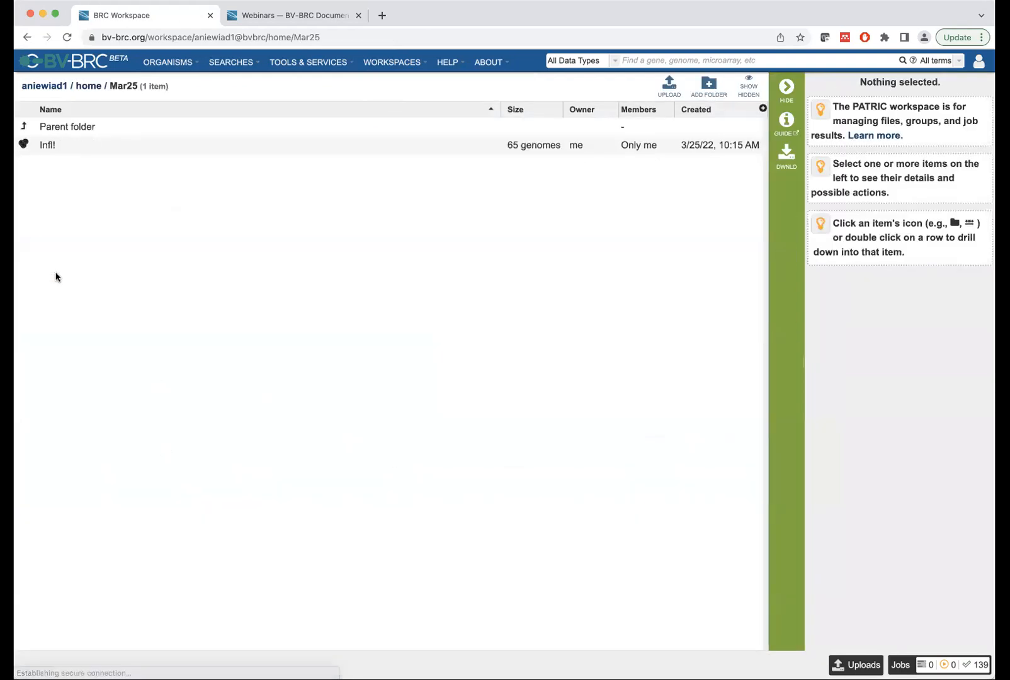
{"action": "left_click", "coordinate": [51, 146]}
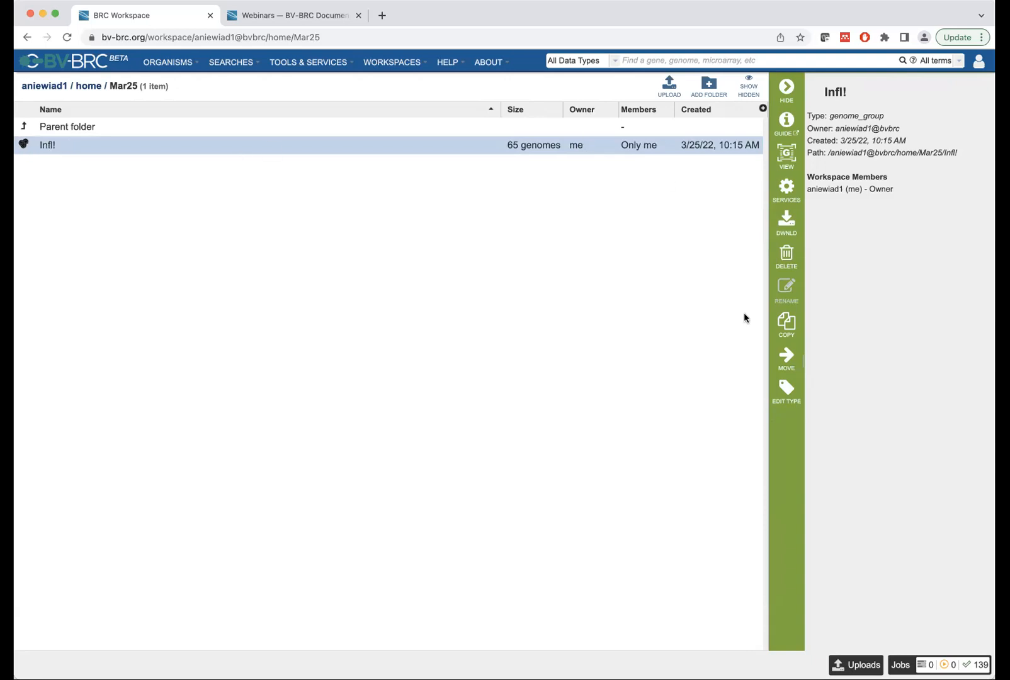
View the Infl! genome group and open its list of genomes.
{"action": "left_click", "coordinate": [791, 158]}
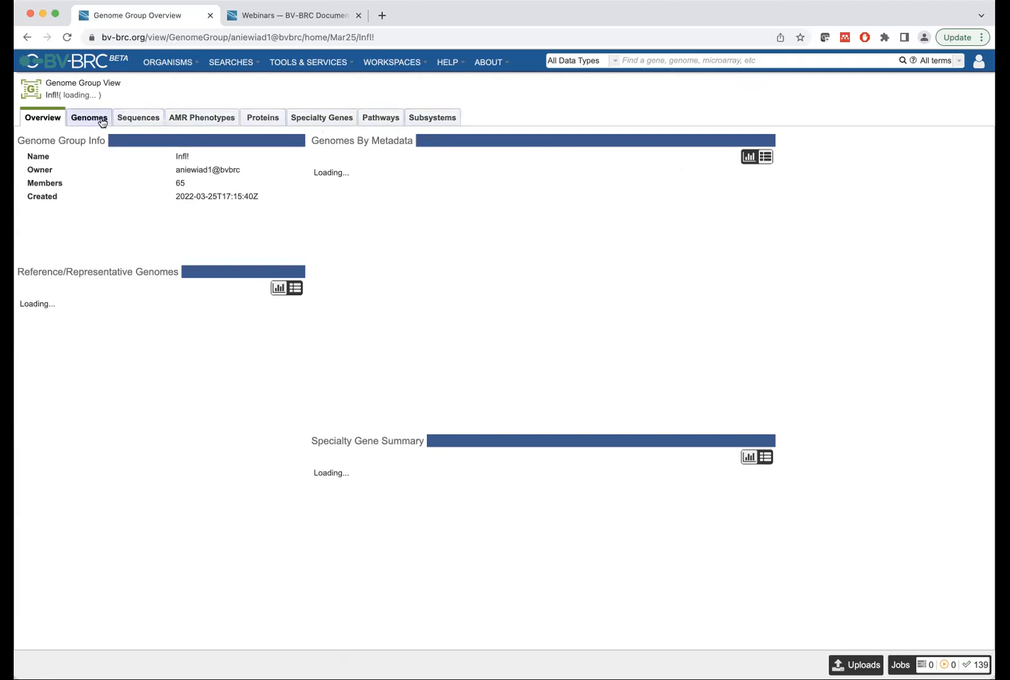
{"action": "left_click", "coordinate": [93, 118]}
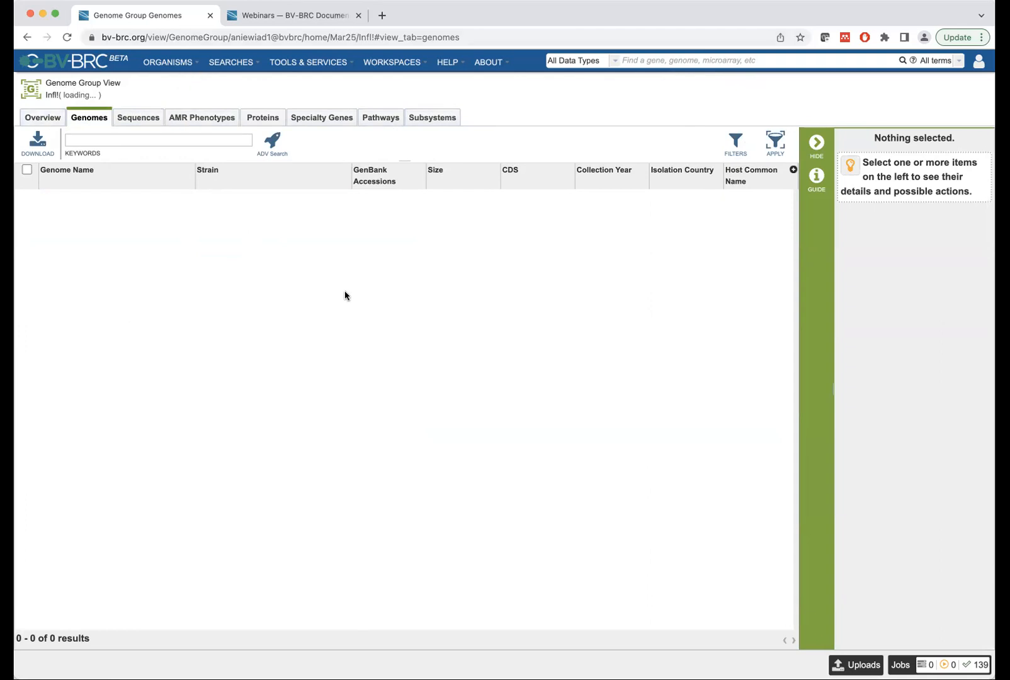
{"action": "scroll", "coordinate": [431, 323], "scroll_direction": "left", "scroll_amount": 5}
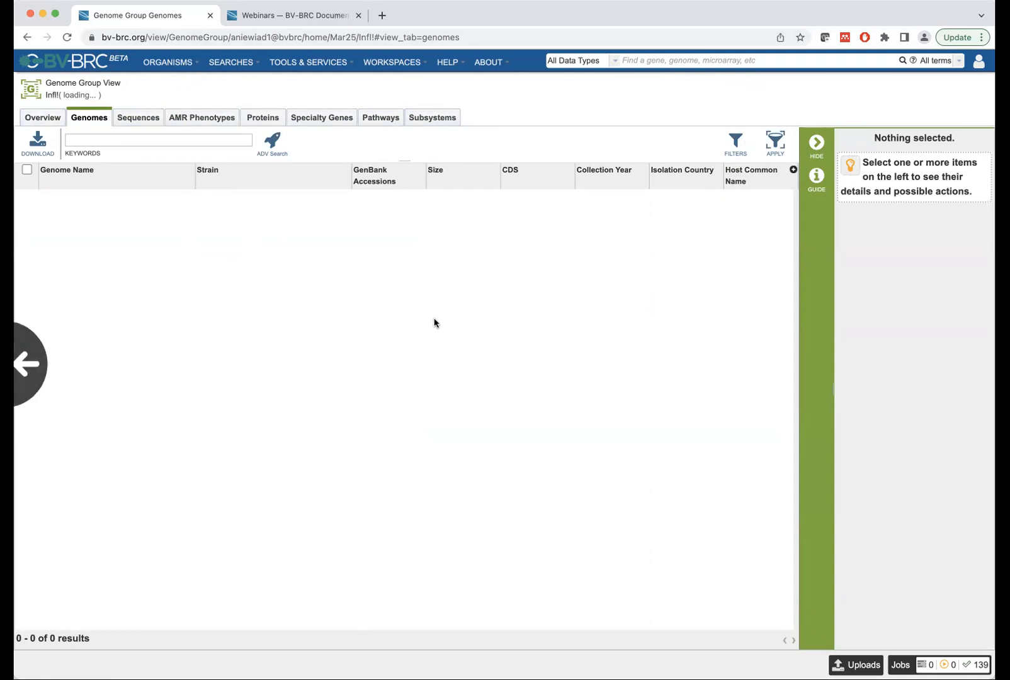
Return to the H5N1 subtype taxon page and reload its overview.
{"action": "scroll", "coordinate": [434, 323], "scroll_direction": "left", "scroll_amount": 5}
{"action": "scroll", "coordinate": [434, 323], "scroll_direction": "left", "scroll_amount": 5}
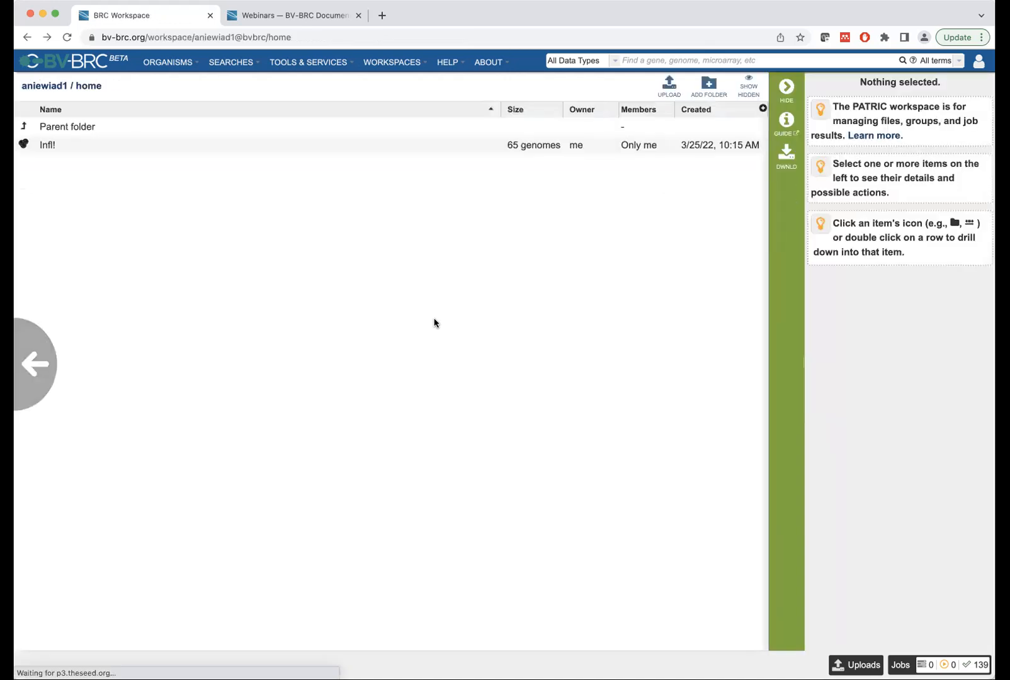
{"action": "scroll", "coordinate": [435, 323], "scroll_direction": "left", "scroll_amount": 5}
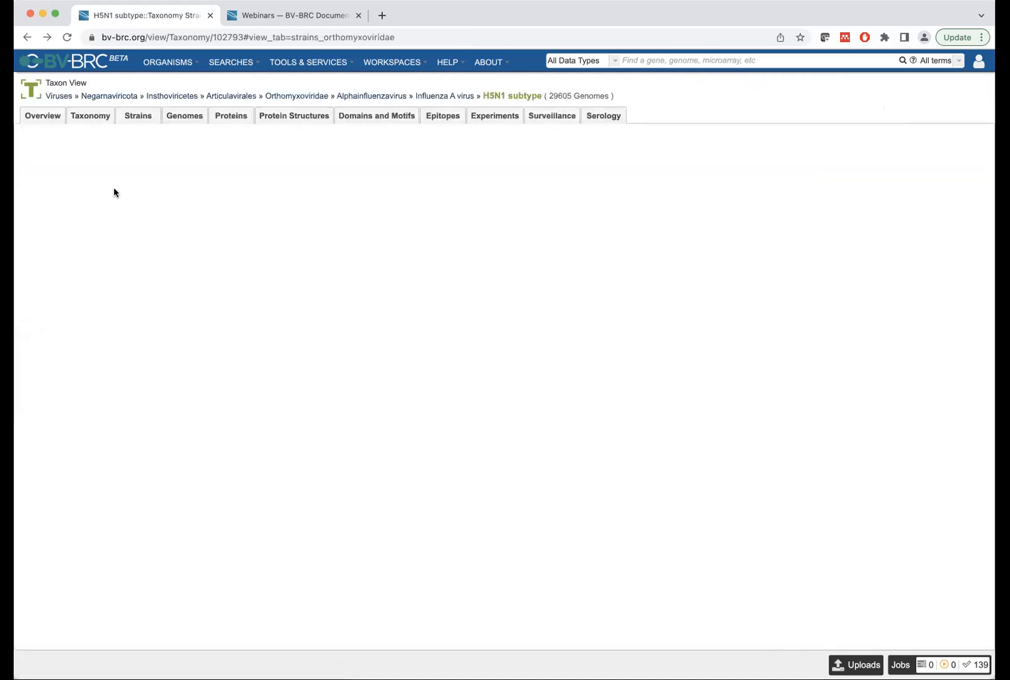
{"action": "left_click", "coordinate": [500, 98]}
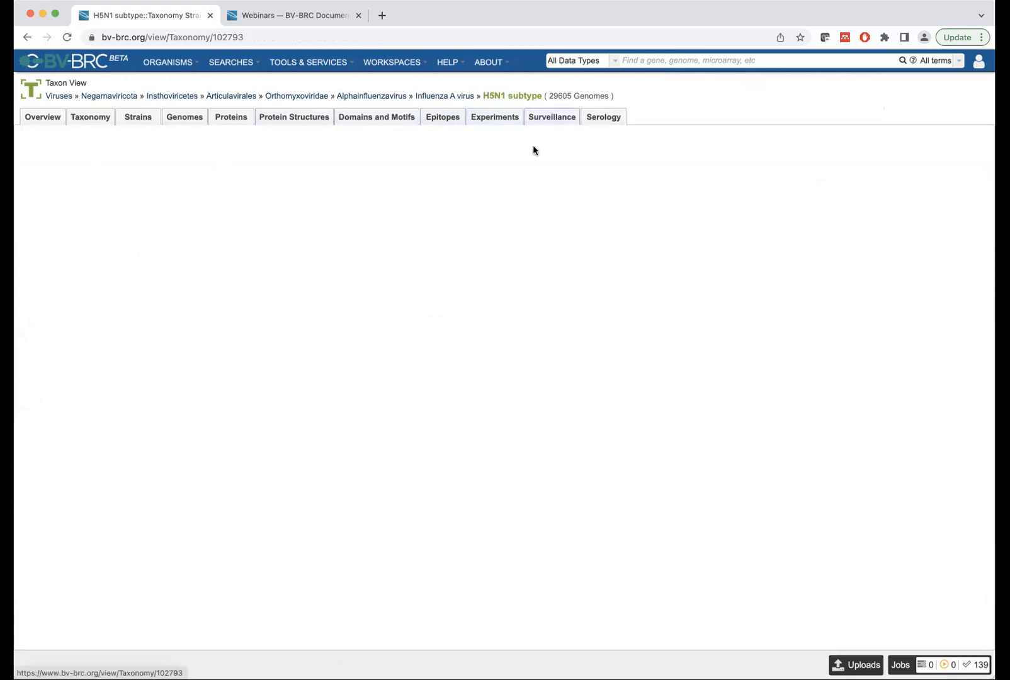
{"action": "key", "text": "super+r"}
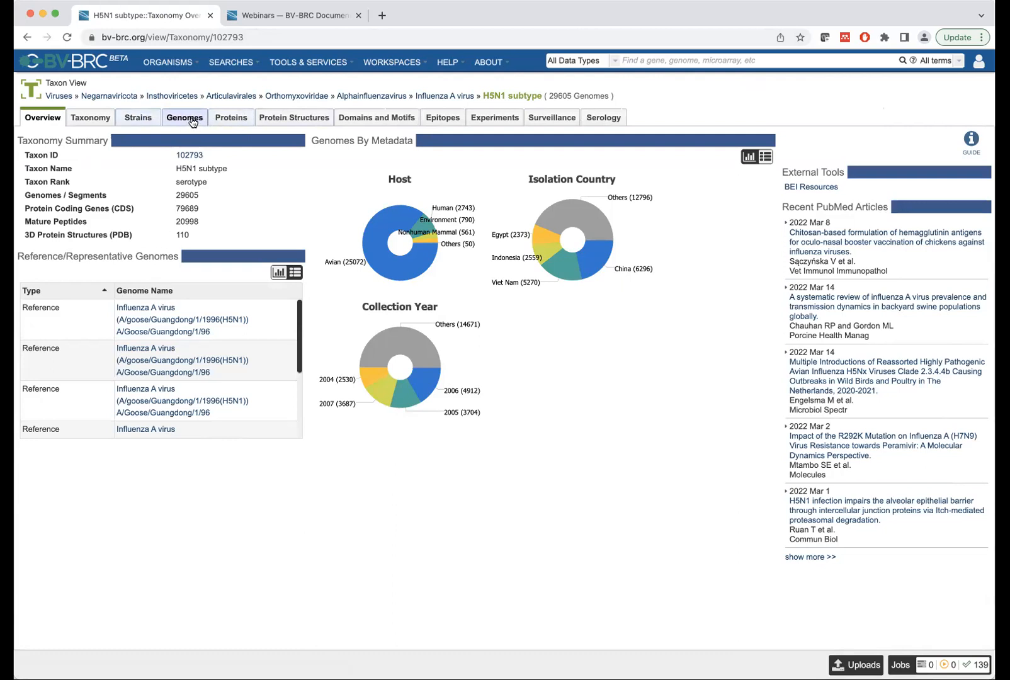
Open the genome list of the H5N1 subtype and show its filters.
{"action": "left_click", "coordinate": [195, 120]}
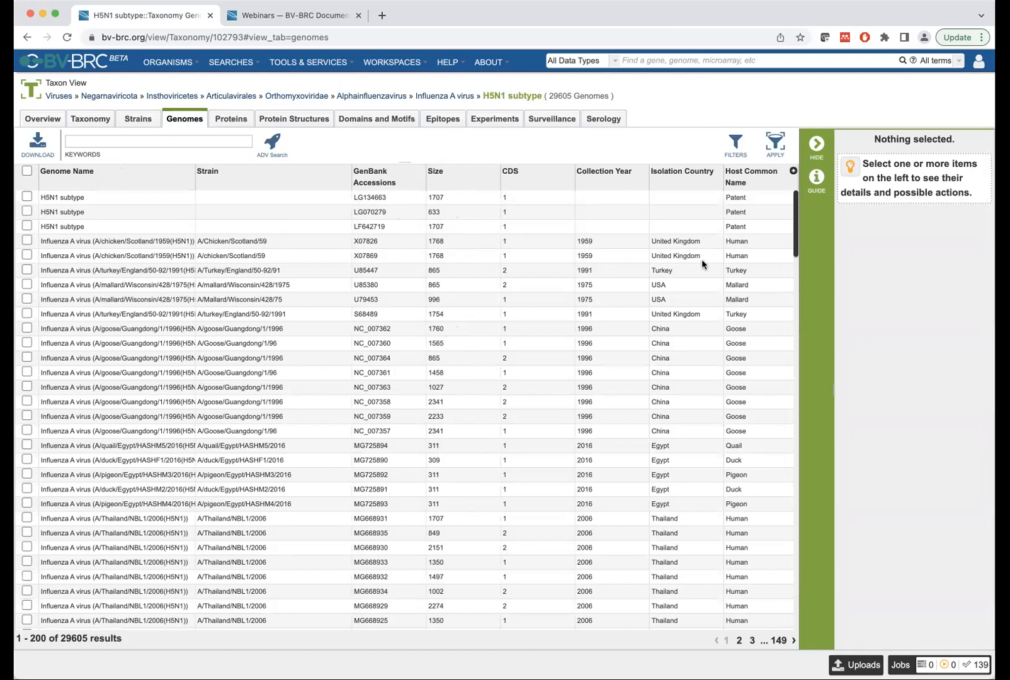
{"action": "scroll", "coordinate": [724, 365], "scroll_direction": "down", "scroll_amount": 5}
{"action": "scroll", "coordinate": [724, 365], "scroll_direction": "down", "scroll_amount": 10}
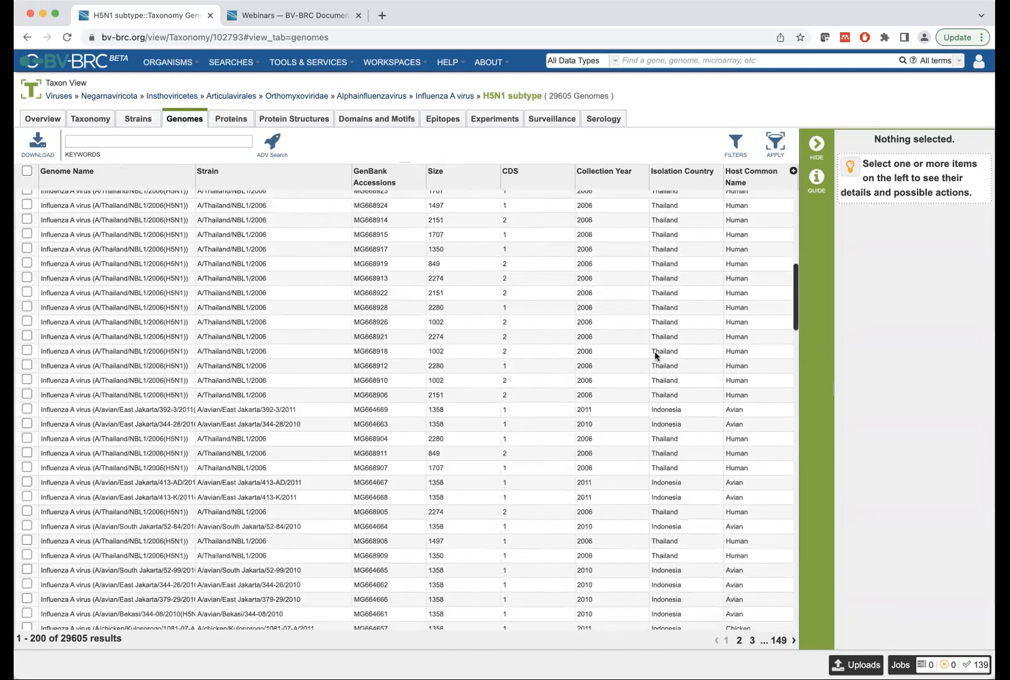
{"action": "scroll", "coordinate": [699, 283], "scroll_direction": "up", "scroll_amount": 15}
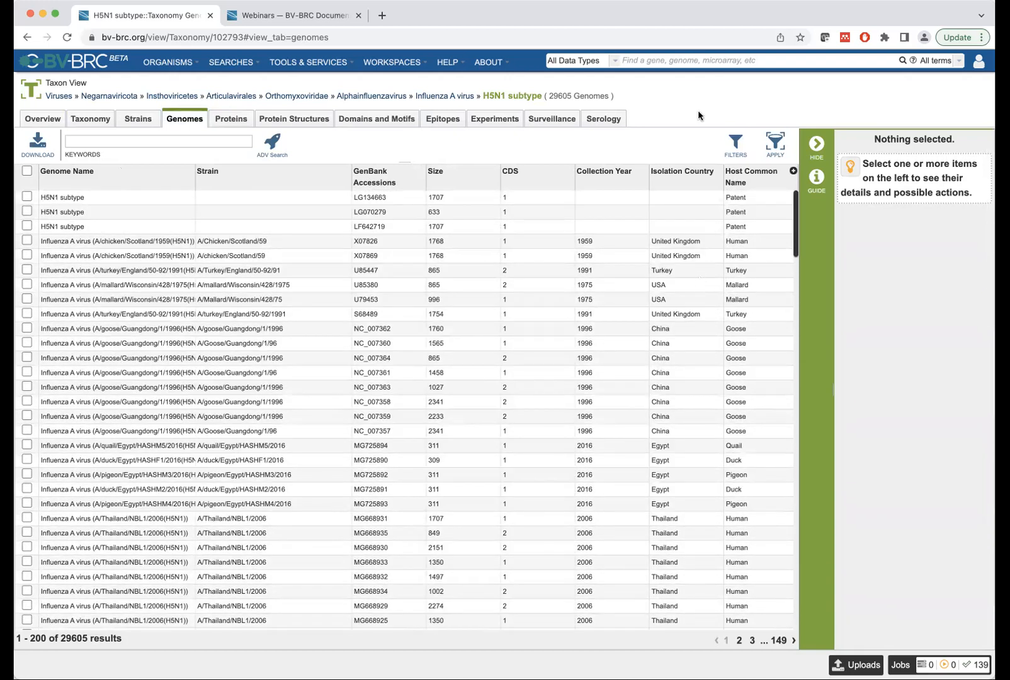
{"action": "left_click", "coordinate": [737, 149]}
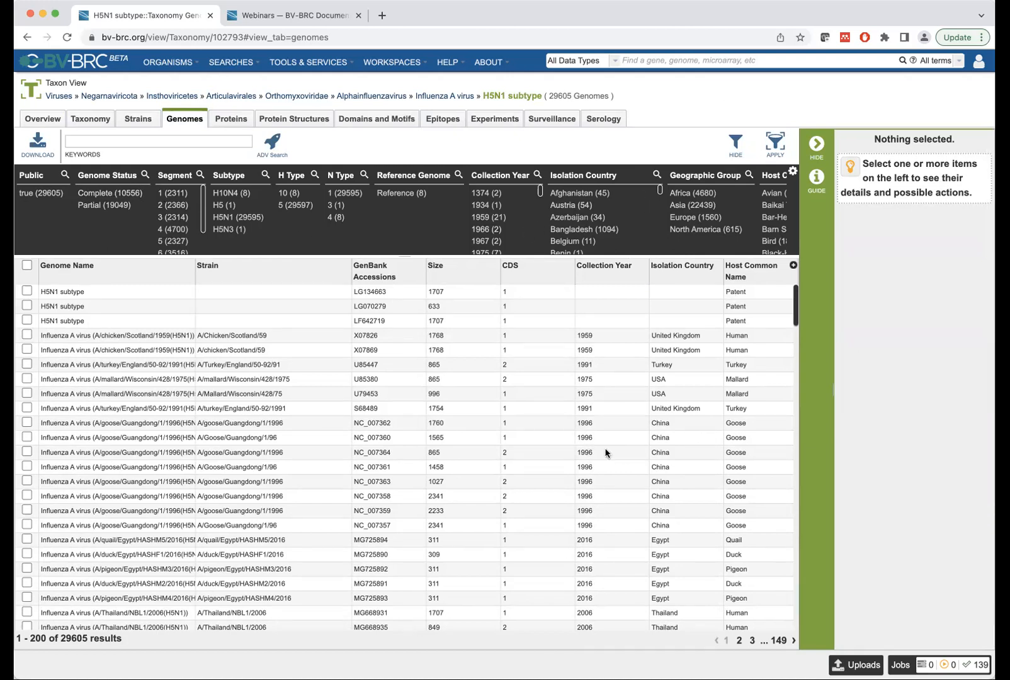
Select the A/Chicken/Scotland/59 genome with accession X07826 and review its details from general info to additional info.
{"action": "left_click", "coordinate": [66, 340]}
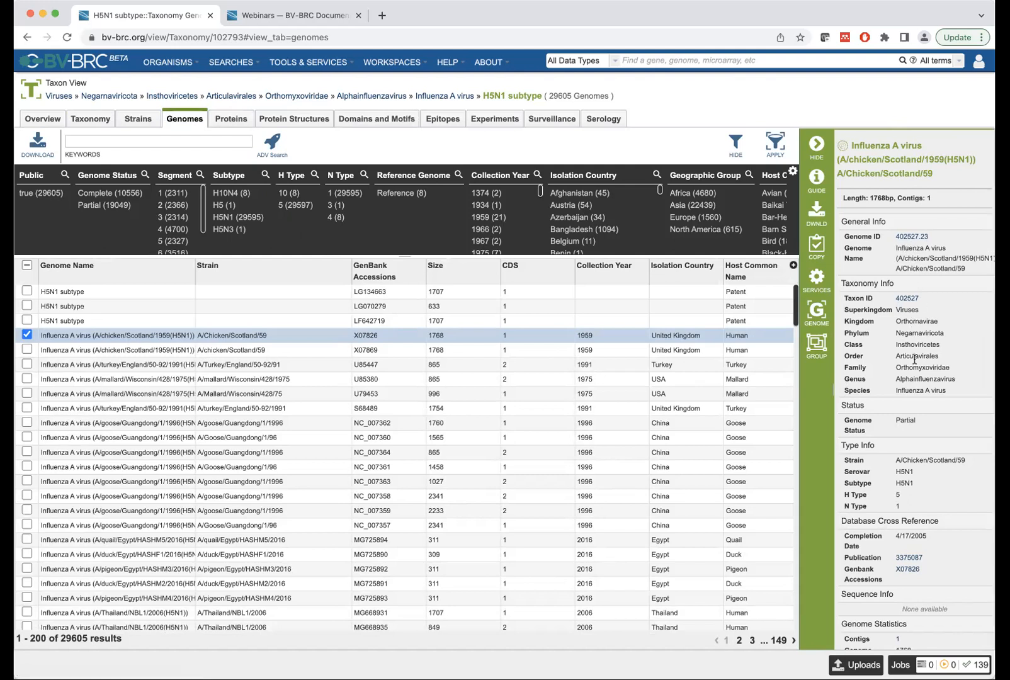
{"action": "scroll", "coordinate": [927, 489], "scroll_direction": "down", "scroll_amount": 3}
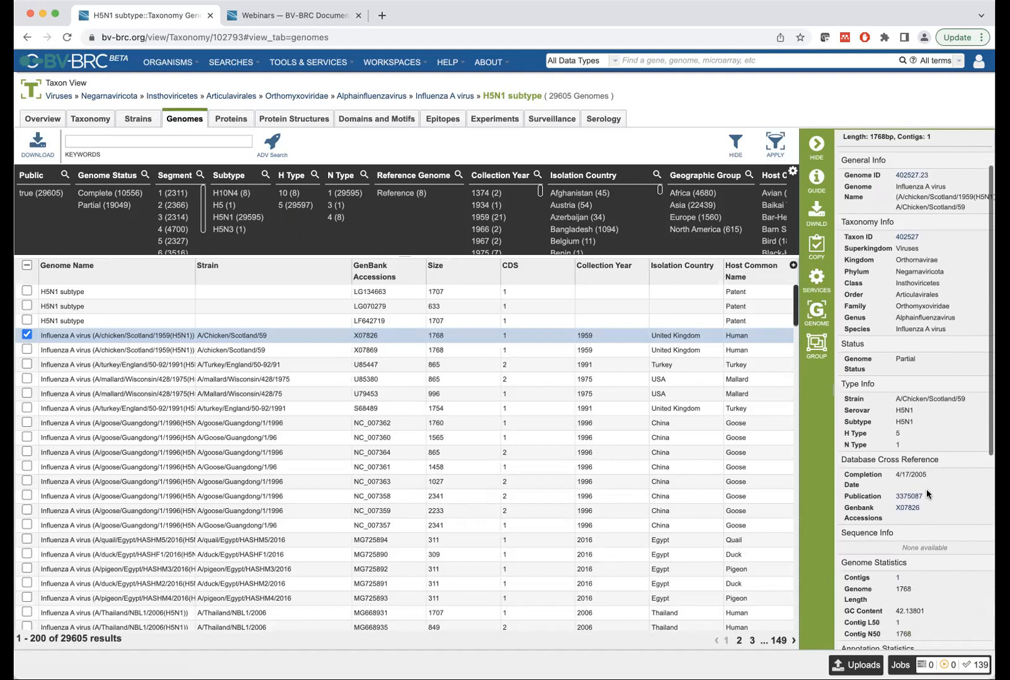
{"action": "scroll", "coordinate": [919, 511], "scroll_direction": "down", "scroll_amount": 4}
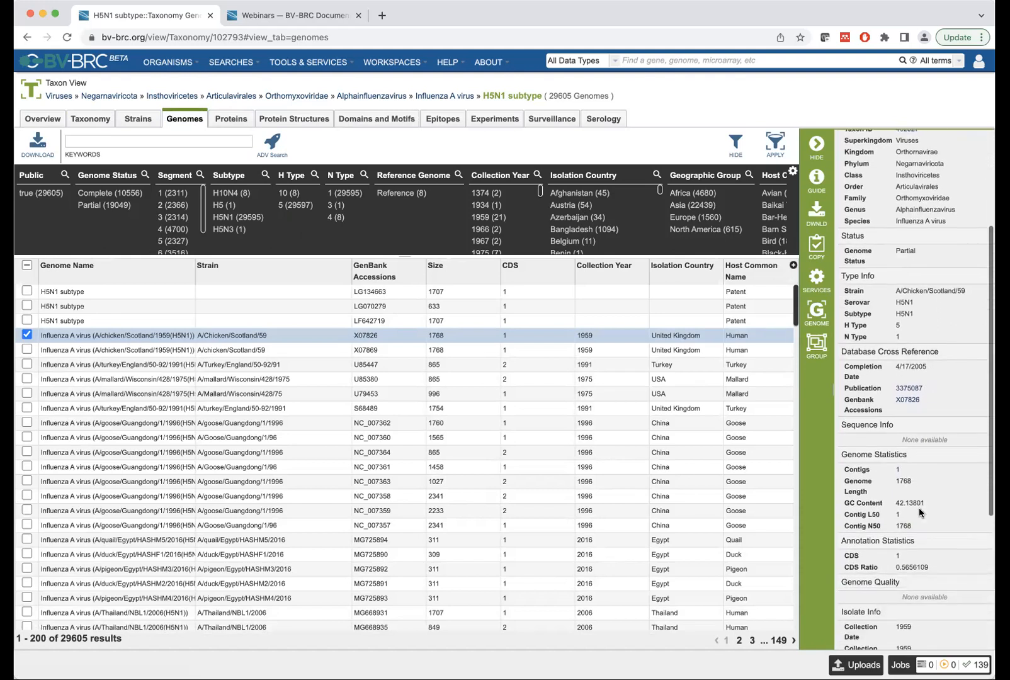
{"action": "scroll", "coordinate": [910, 423], "scroll_direction": "down", "scroll_amount": 5}
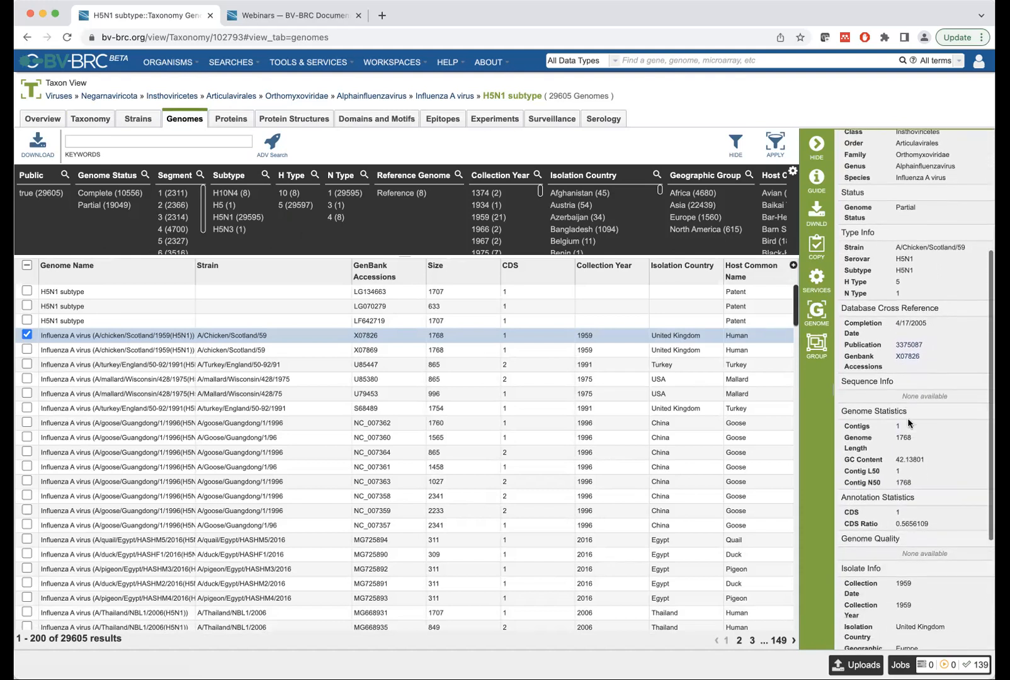
{"action": "scroll", "coordinate": [909, 423], "scroll_direction": "down", "scroll_amount": 3}
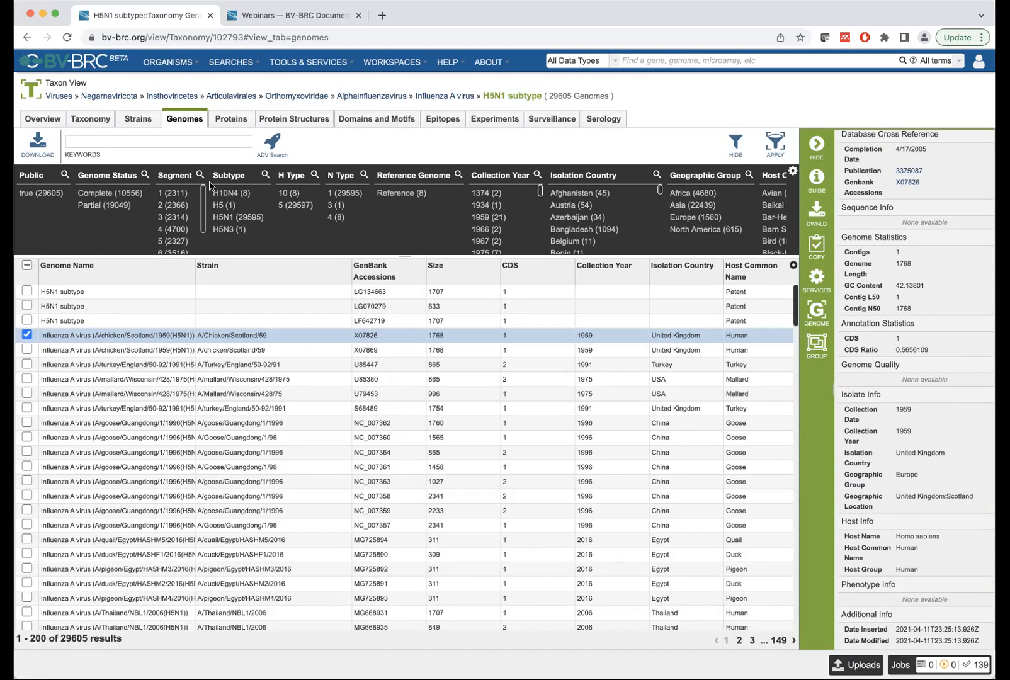
Filter the genomes to Complete status, segment 4, collection year 2015, geographic group Africa and host common name Chicken.
{"action": "left_click", "coordinate": [96, 195]}
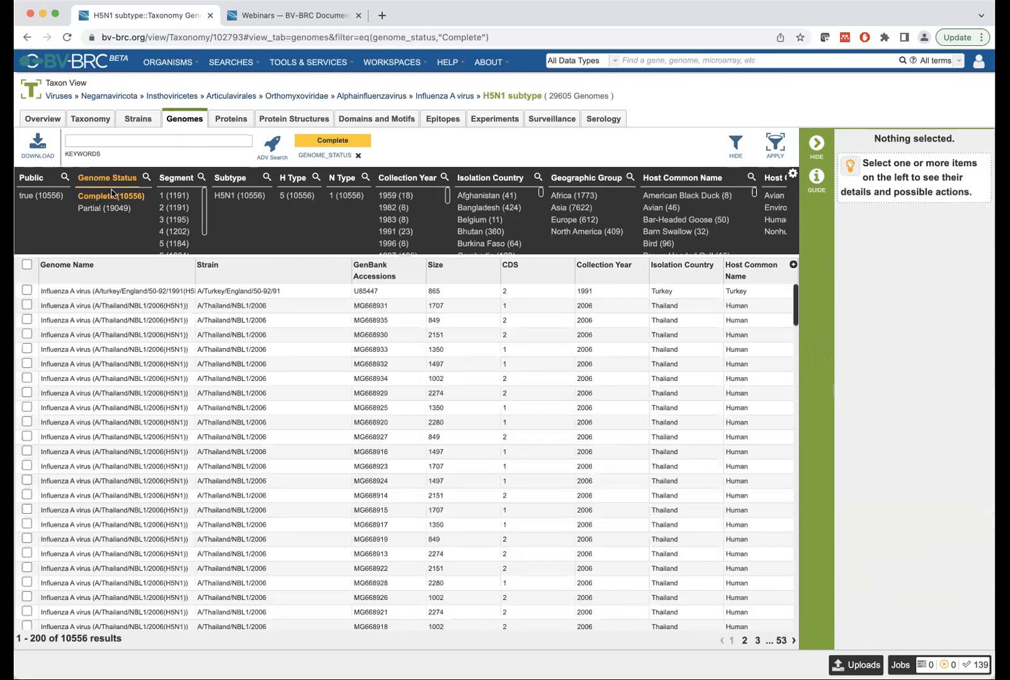
{"action": "left_click", "coordinate": [173, 233]}
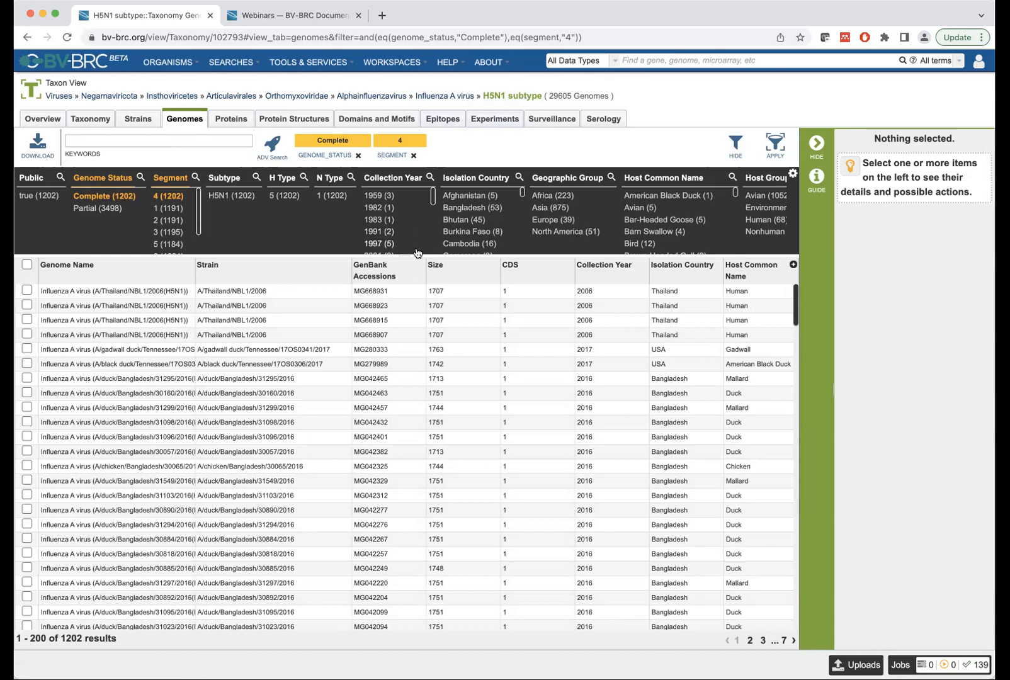
{"action": "scroll", "coordinate": [421, 227], "scroll_direction": "down", "scroll_amount": 1}
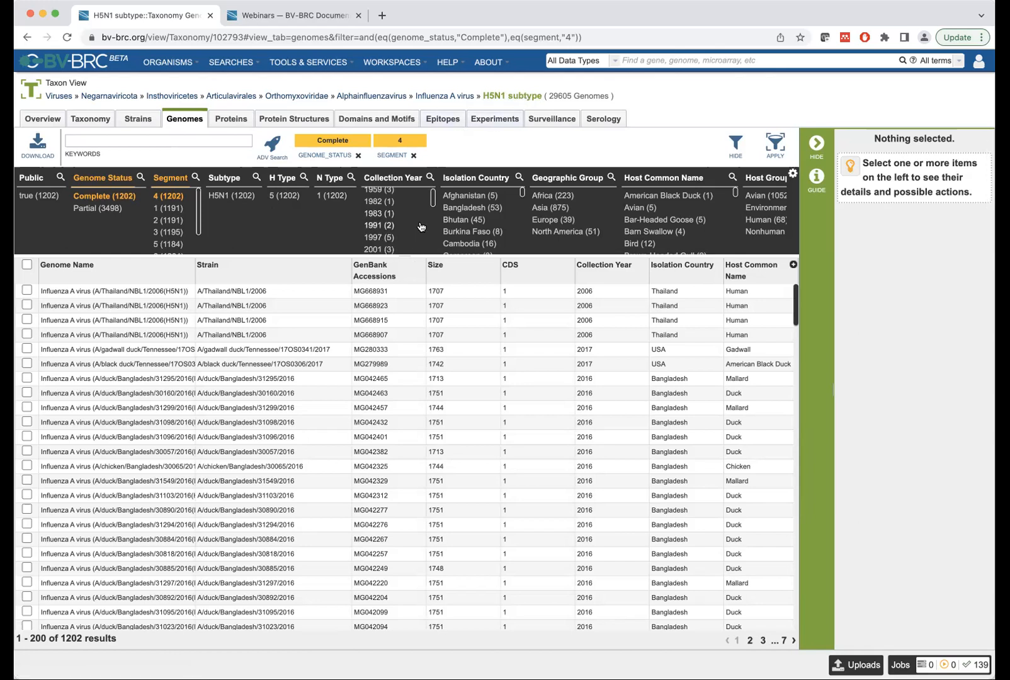
{"action": "scroll", "coordinate": [421, 227], "scroll_direction": "down", "scroll_amount": 5}
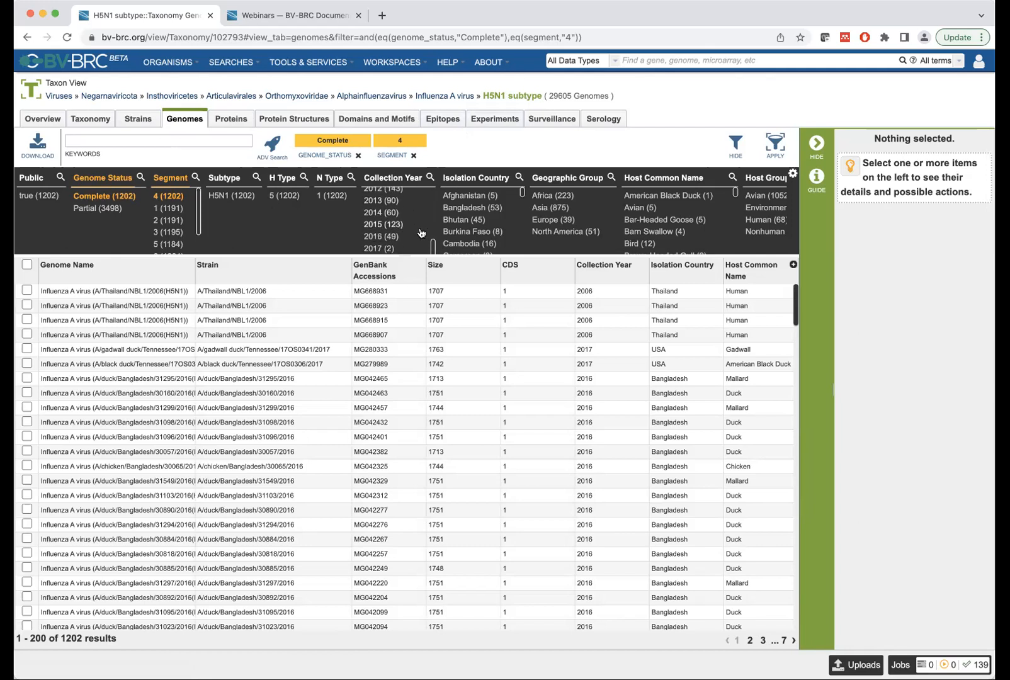
{"action": "scroll", "coordinate": [414, 225], "scroll_direction": "down", "scroll_amount": 1}
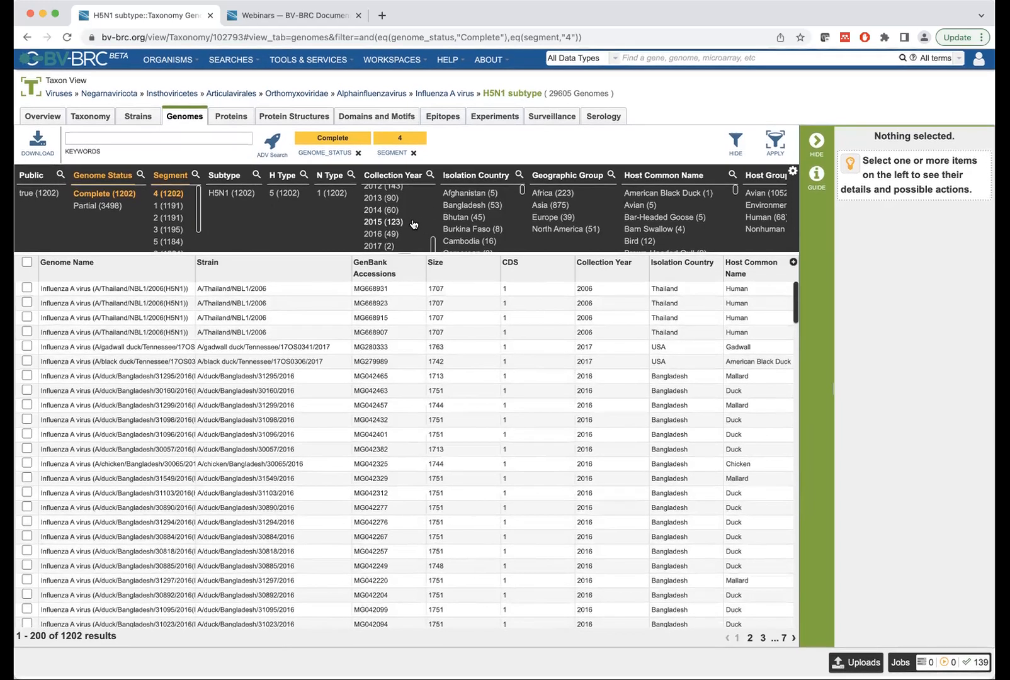
{"action": "scroll", "coordinate": [409, 238], "scroll_direction": "down", "scroll_amount": 1}
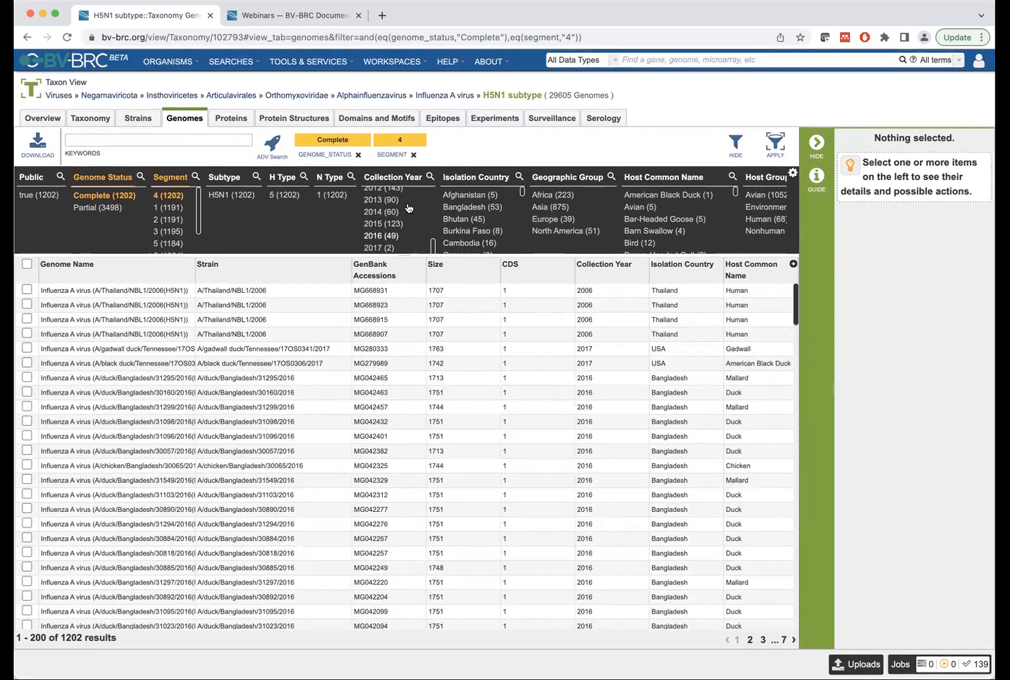
{"action": "left_click", "coordinate": [376, 226]}
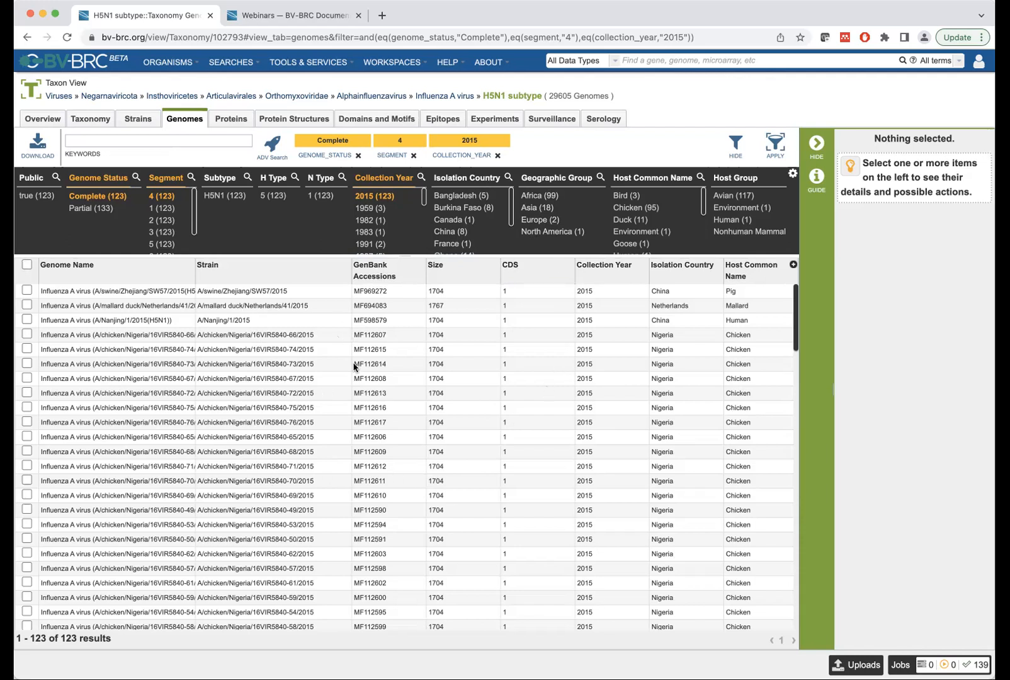
{"action": "left_click", "coordinate": [530, 198]}
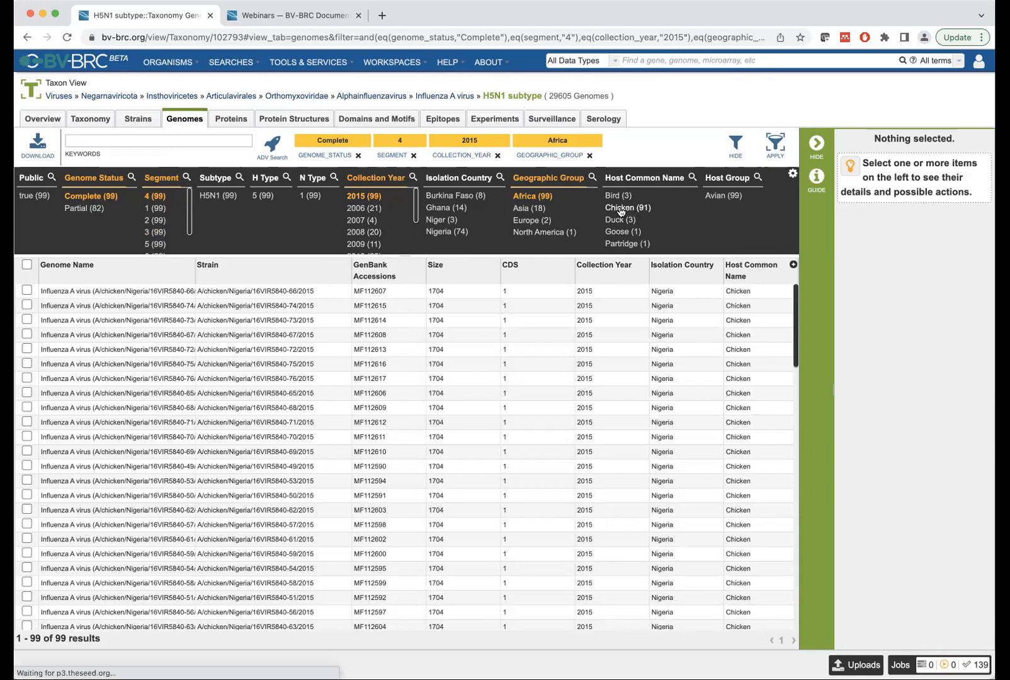
{"action": "left_click", "coordinate": [621, 209]}
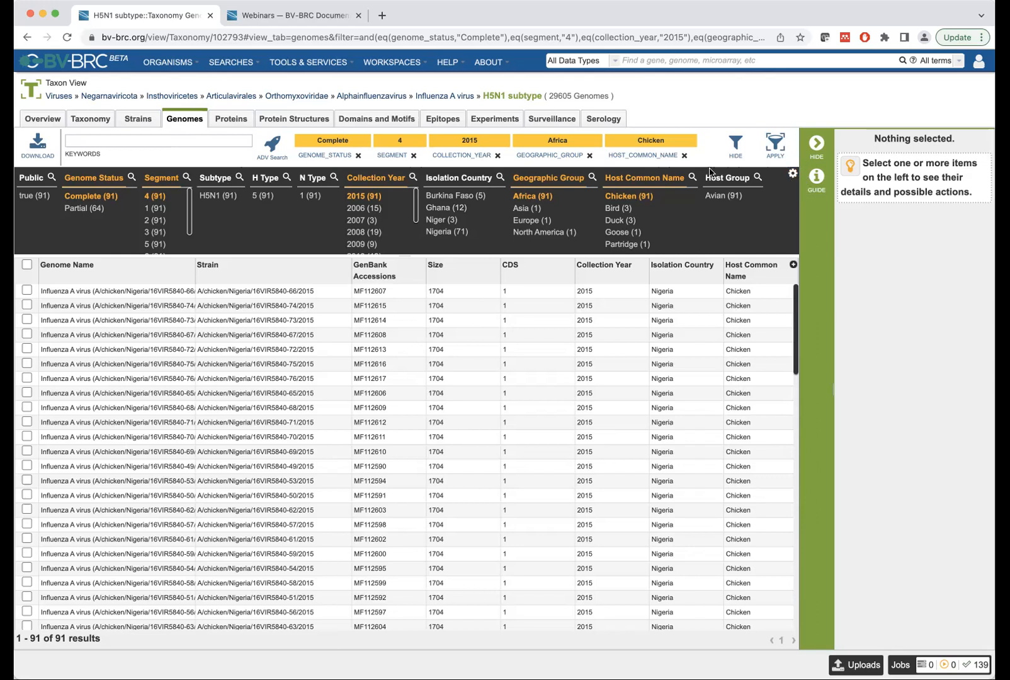
Examine which filter categories are available for the genome list, and close the list of categories.
{"action": "left_click", "coordinate": [793, 174]}
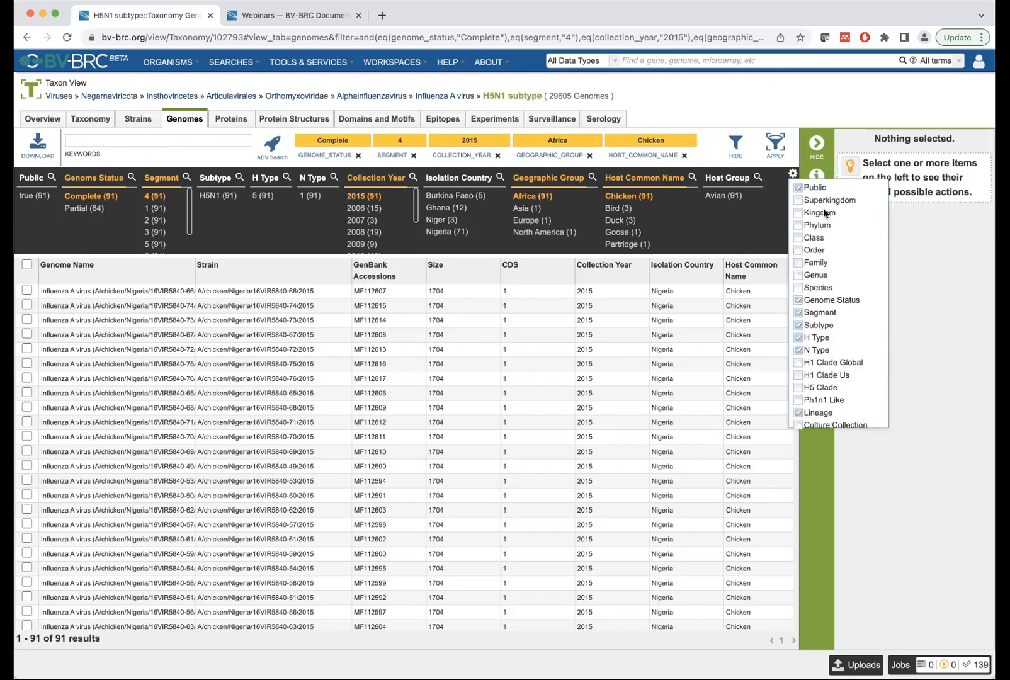
{"action": "scroll", "coordinate": [844, 366], "scroll_direction": "down", "scroll_amount": 5}
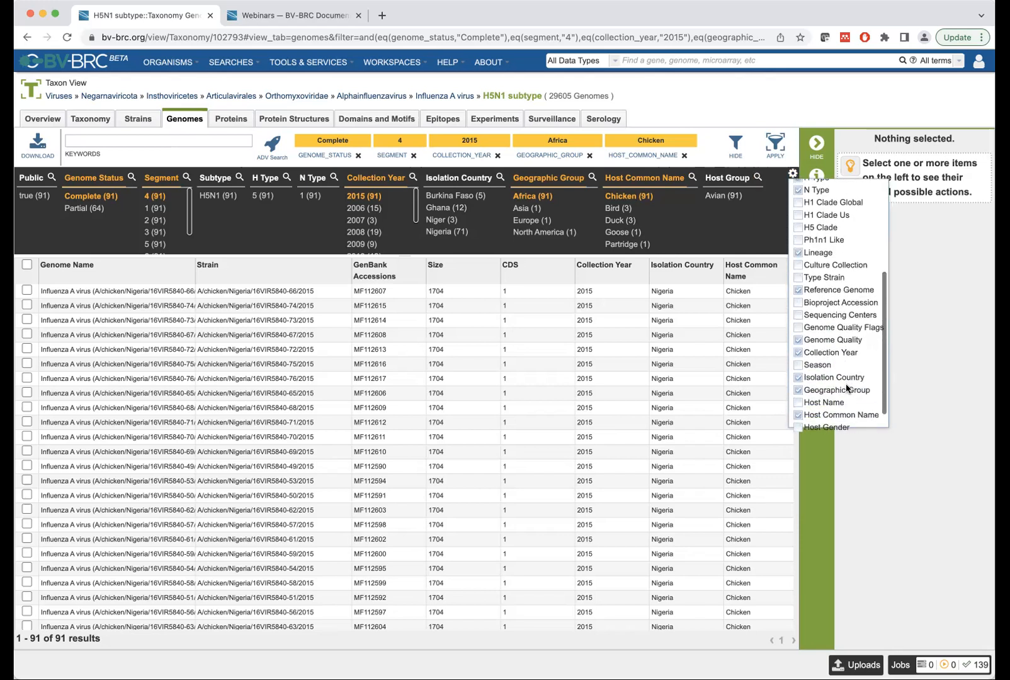
{"action": "scroll", "coordinate": [847, 385], "scroll_direction": "down", "scroll_amount": 1}
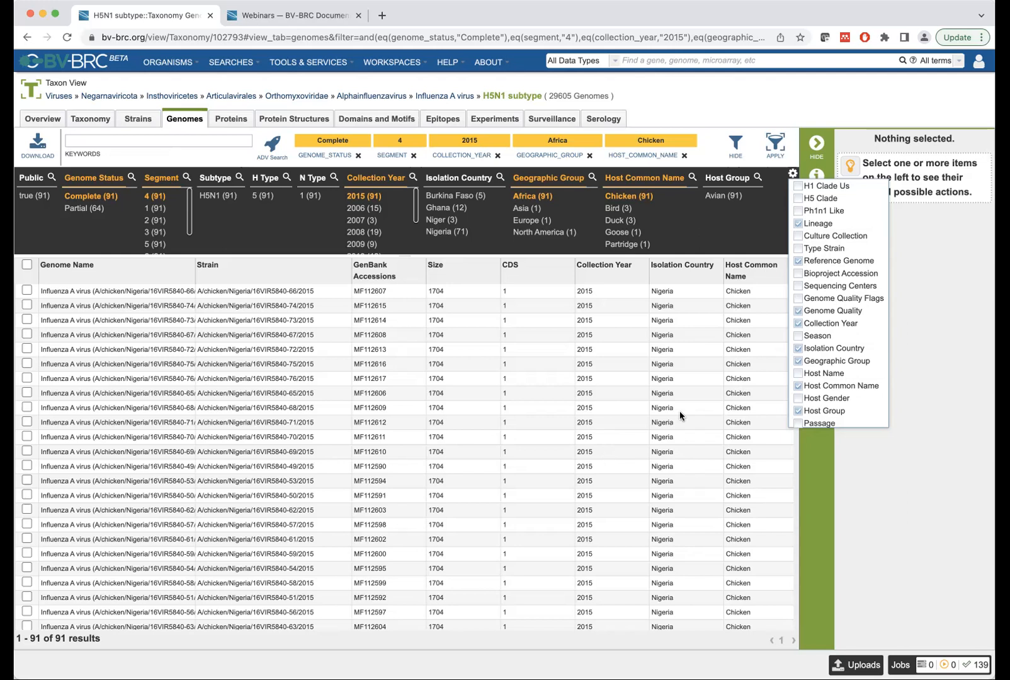
{"action": "scroll", "coordinate": [838, 310], "scroll_direction": "up", "scroll_amount": 3}
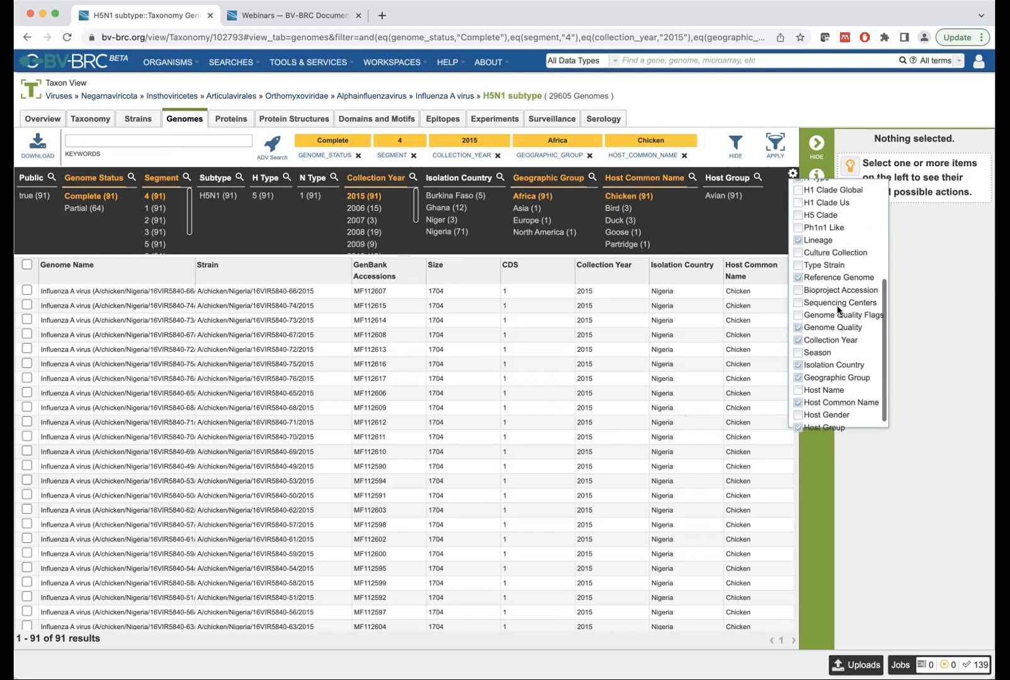
{"action": "scroll", "coordinate": [838, 310], "scroll_direction": "up", "scroll_amount": 4}
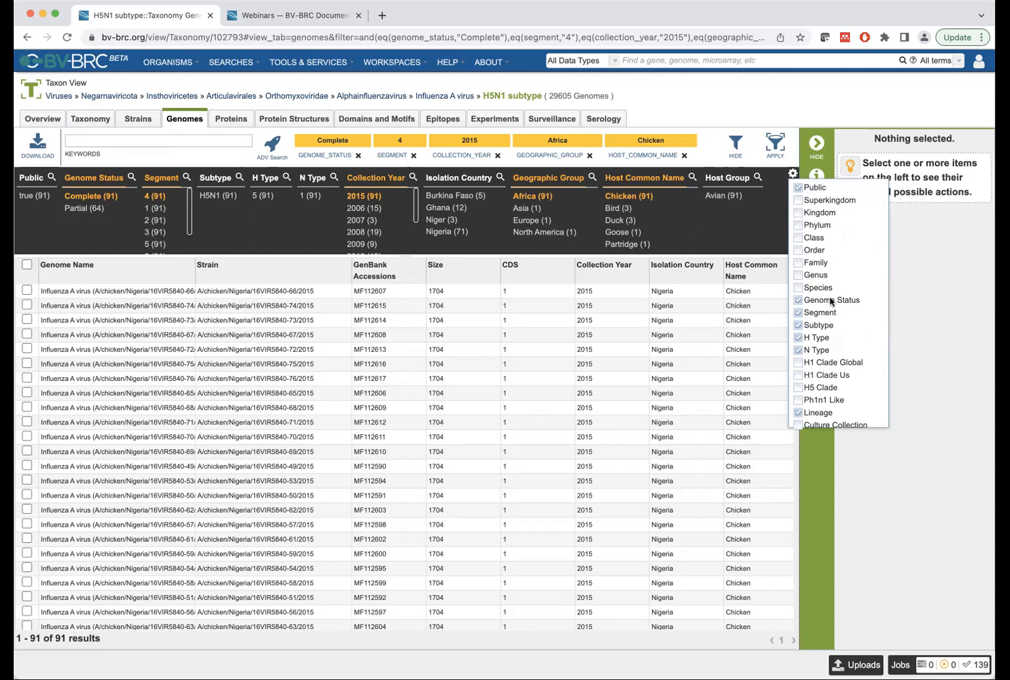
{"action": "scroll", "coordinate": [856, 344], "scroll_direction": "down", "scroll_amount": 4}
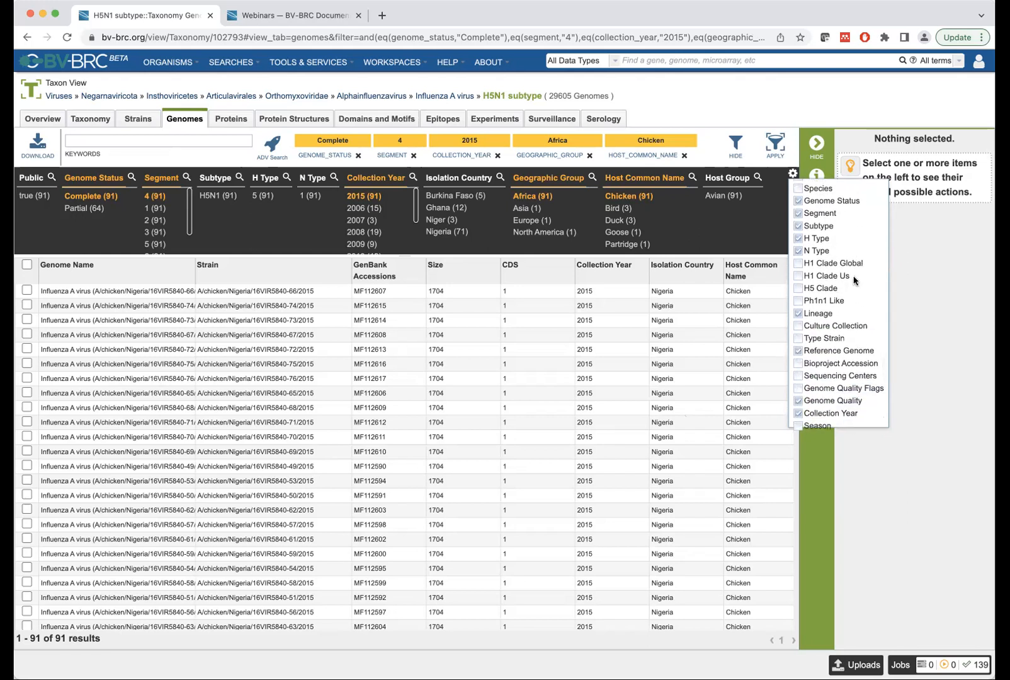
{"action": "left_click", "coordinate": [828, 492]}
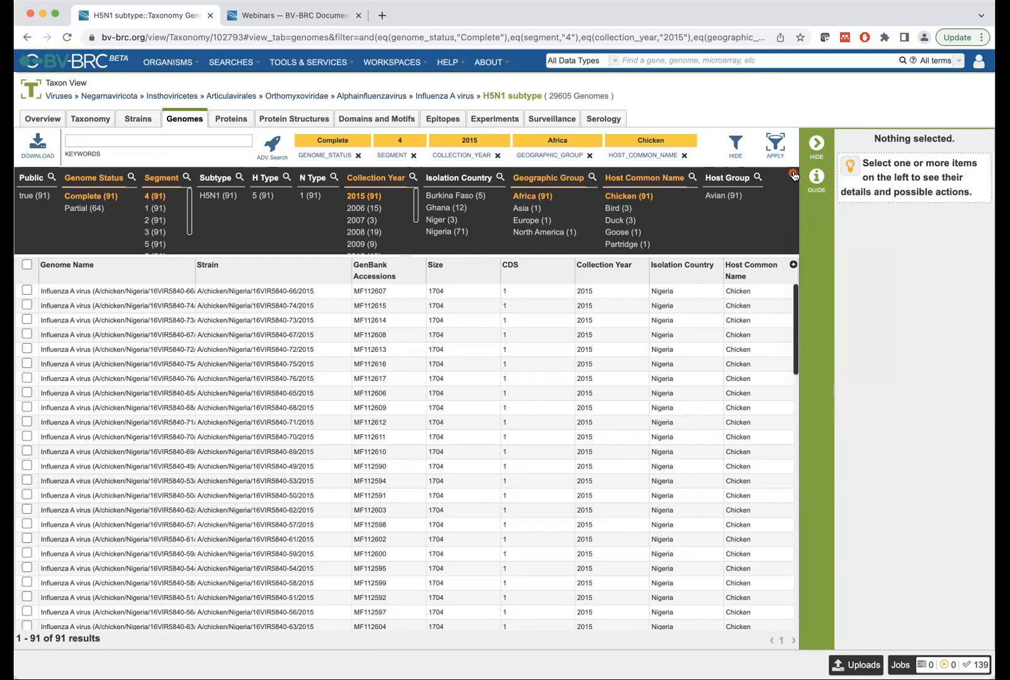
Hide the details pane and select the genomes A/chicken/Nigeria/16VIR5840-24/2015 and A/chicken/Nigeria/16VIR5840-49/2015.
{"action": "left_click", "coordinate": [819, 144]}
{"action": "scroll", "coordinate": [804, 390], "scroll_direction": "down", "scroll_amount": 4}
{"action": "scroll", "coordinate": [804, 389], "scroll_direction": "down", "scroll_amount": 10}
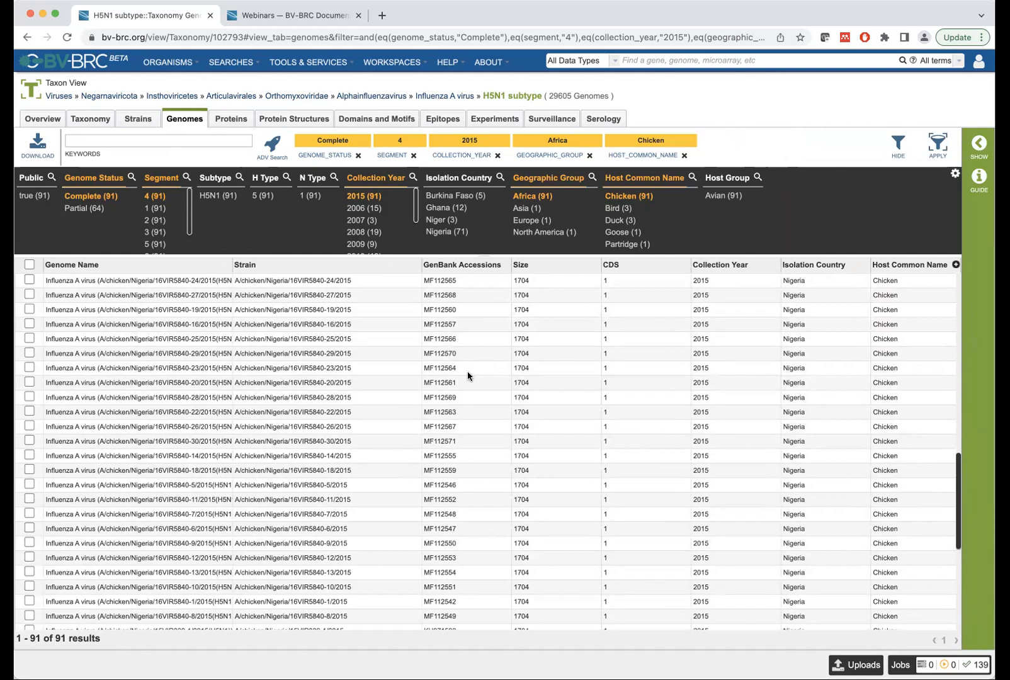
{"action": "left_click", "coordinate": [29, 280]}
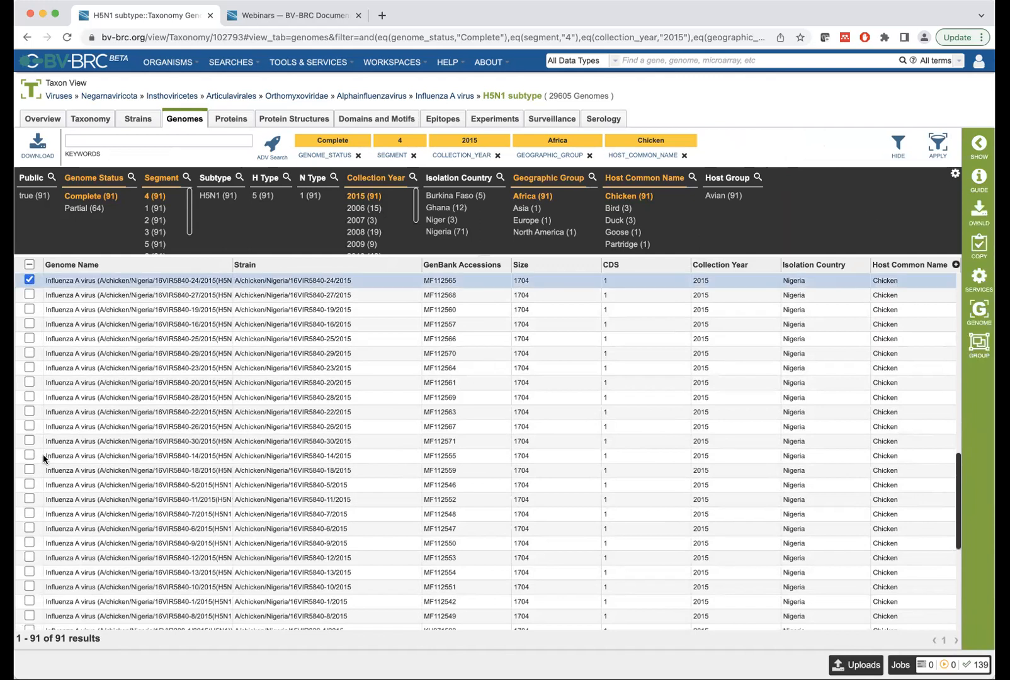
{"action": "scroll", "coordinate": [126, 478], "scroll_direction": "up", "scroll_amount": 12}
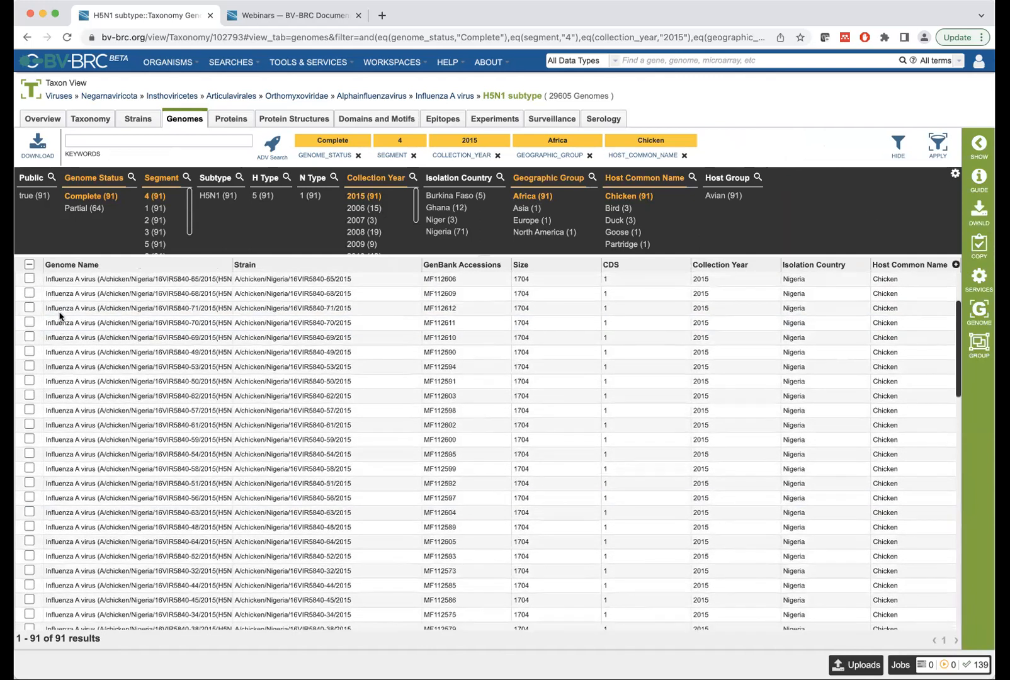
{"action": "left_click", "coordinate": [29, 279]}
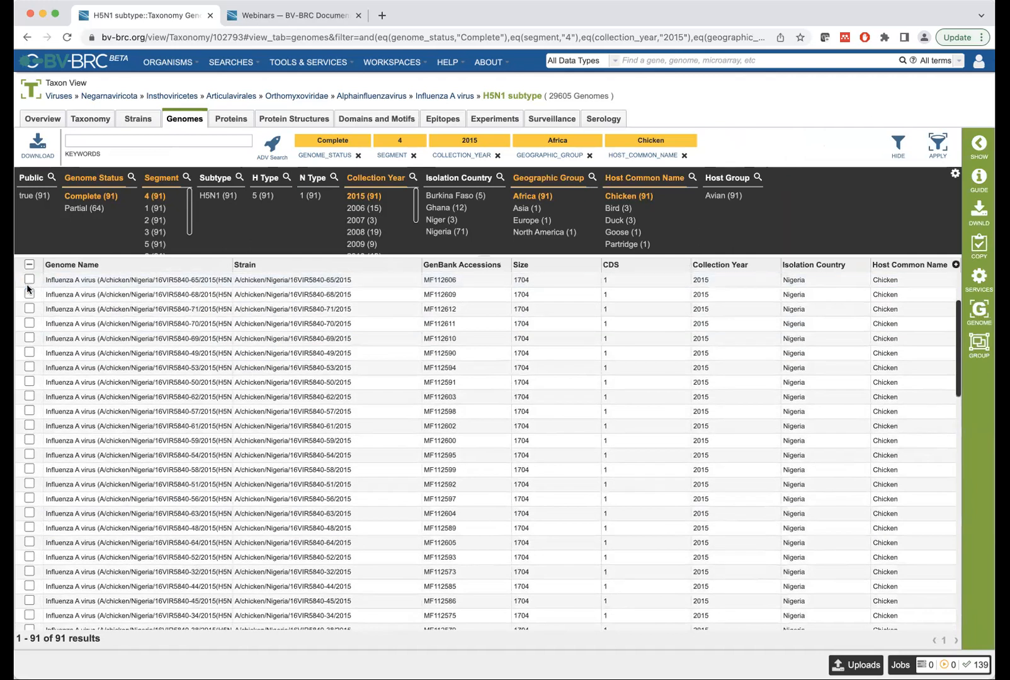
{"action": "left_click", "coordinate": [29, 281]}
{"action": "left_click", "coordinate": [29, 397]}
{"action": "left_click", "coordinate": [58, 356]}
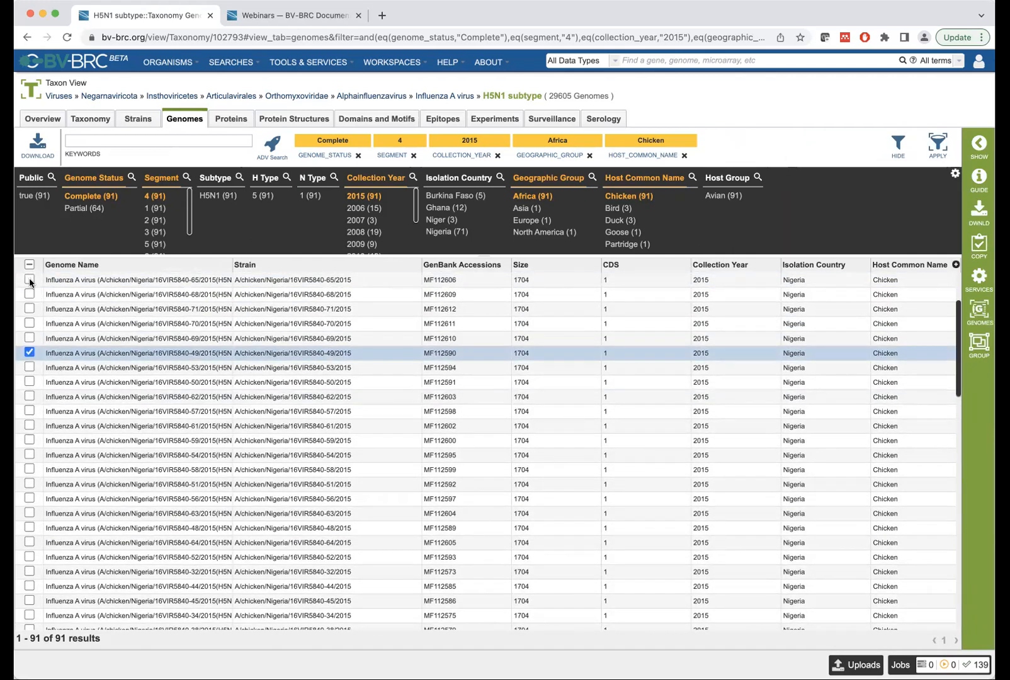
Select the continuous range of genomes from A/chicken/Nigeria/16VIR5840-65/2015 through A/chicken/Nigeria/16VIR5840-45/2015.
{"action": "left_click", "coordinate": [29, 279]}
{"action": "left_click", "coordinate": [29, 543], "text": "shift"}
{"action": "left_click", "coordinate": [40, 600], "text": "shift"}
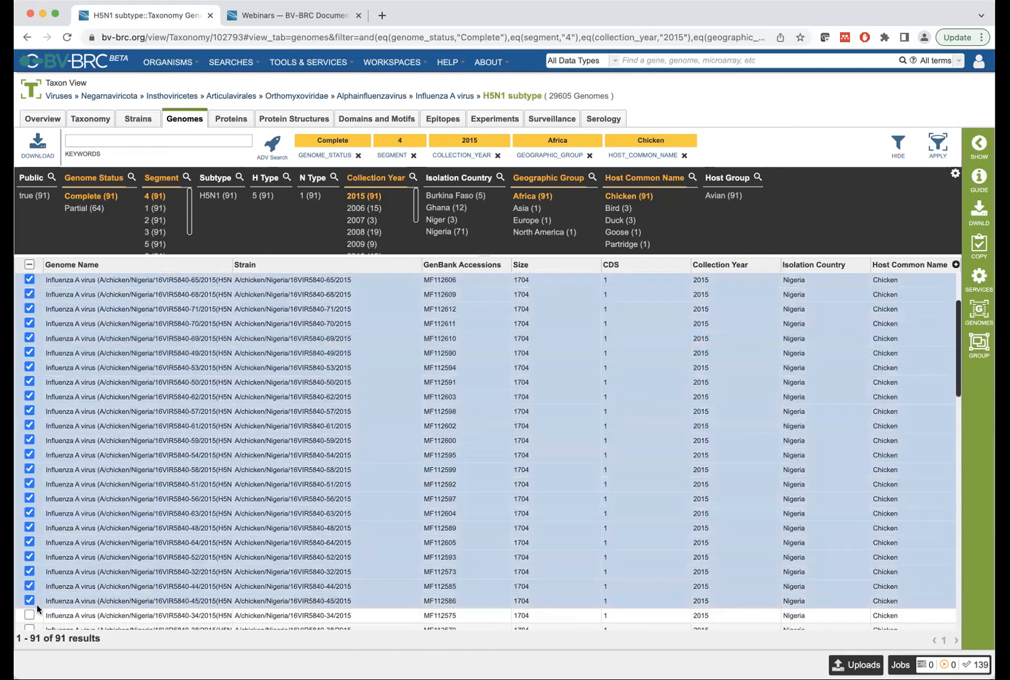
Clear the current genome selection and select all genomes in the filtered list.
{"action": "left_click", "coordinate": [29, 615]}
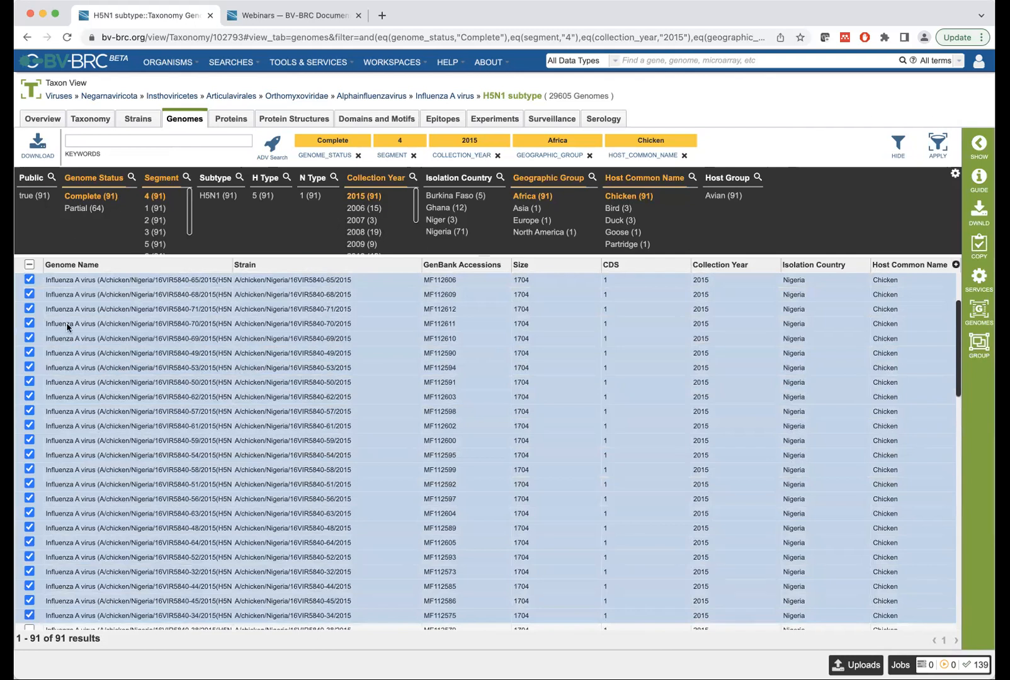
{"action": "left_click", "coordinate": [29, 265]}
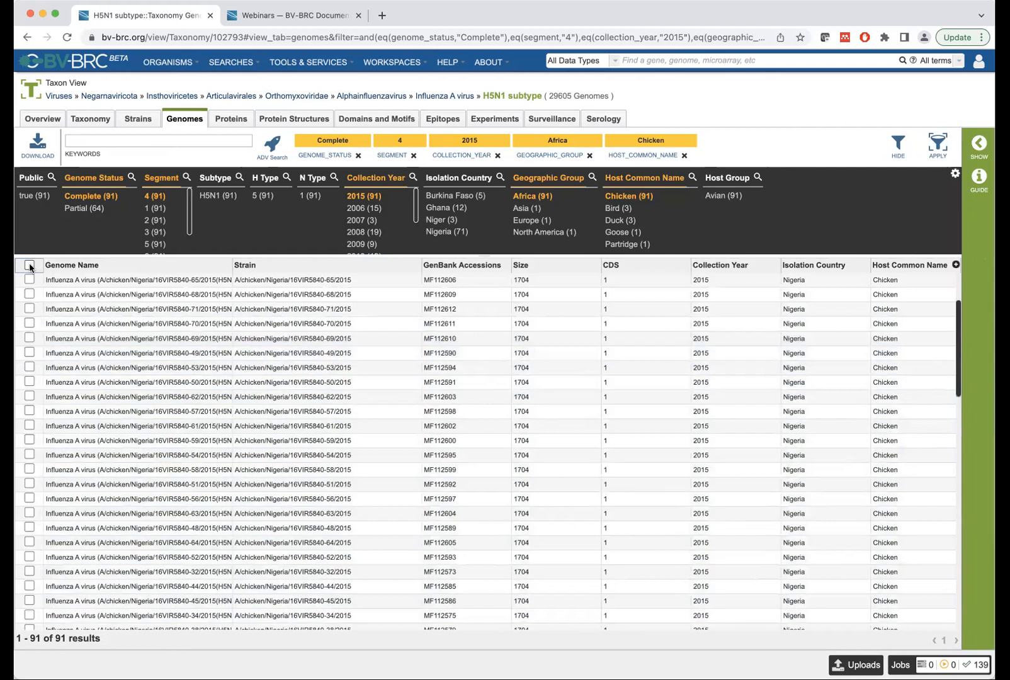
{"action": "left_click", "coordinate": [29, 265]}
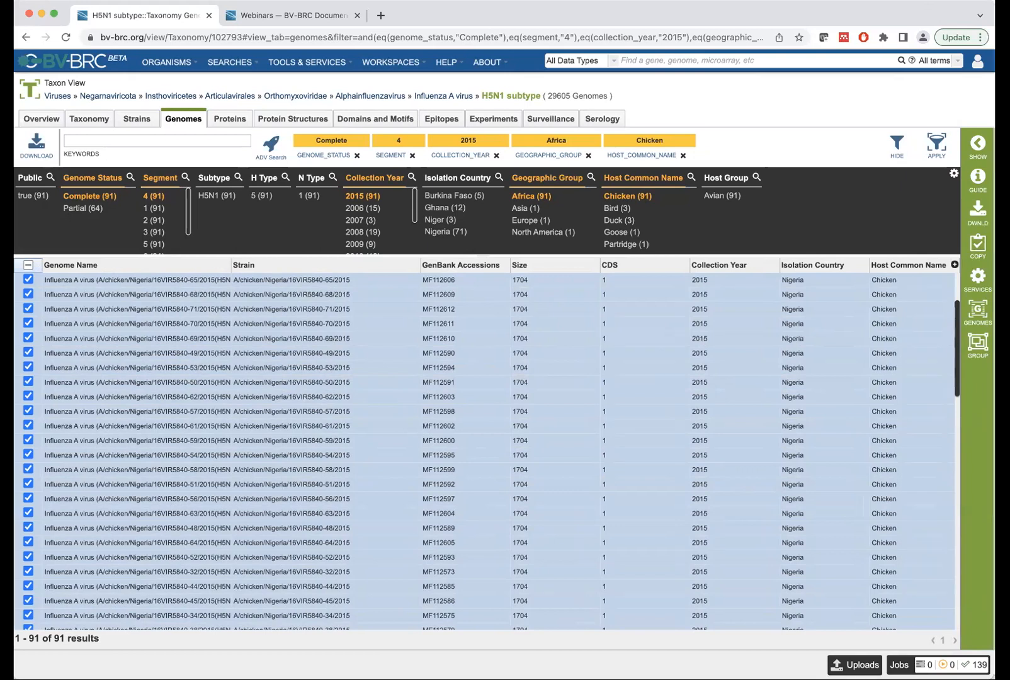
Save the selected genomes as a new genome group named H5N1_Nigeria in the Mar25 folder.
{"action": "left_click", "coordinate": [980, 346]}
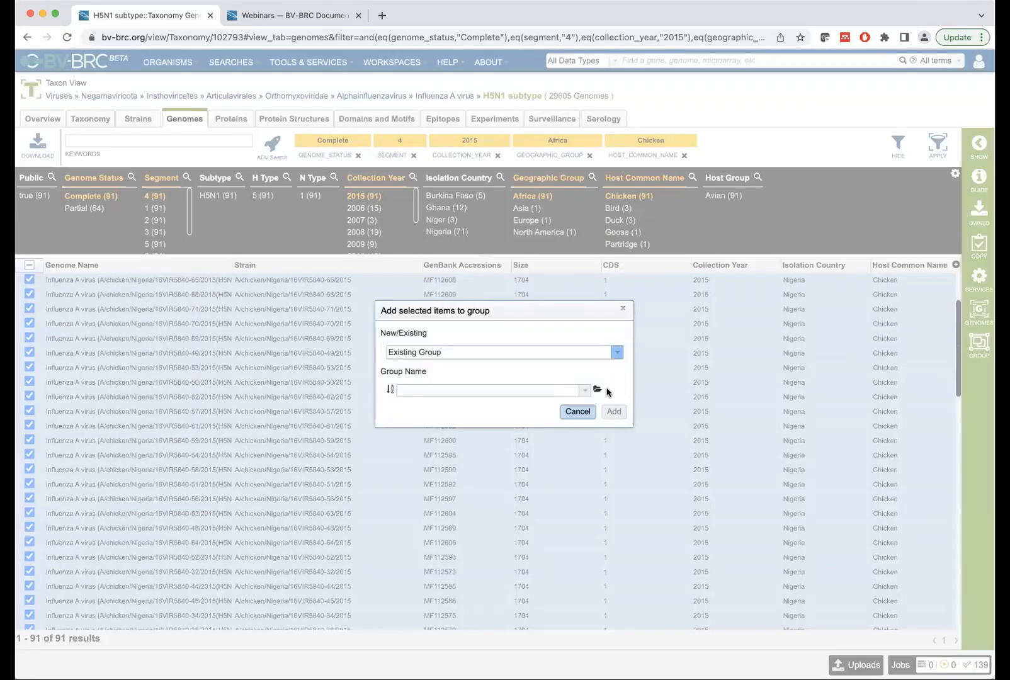
{"action": "left_click", "coordinate": [506, 352]}
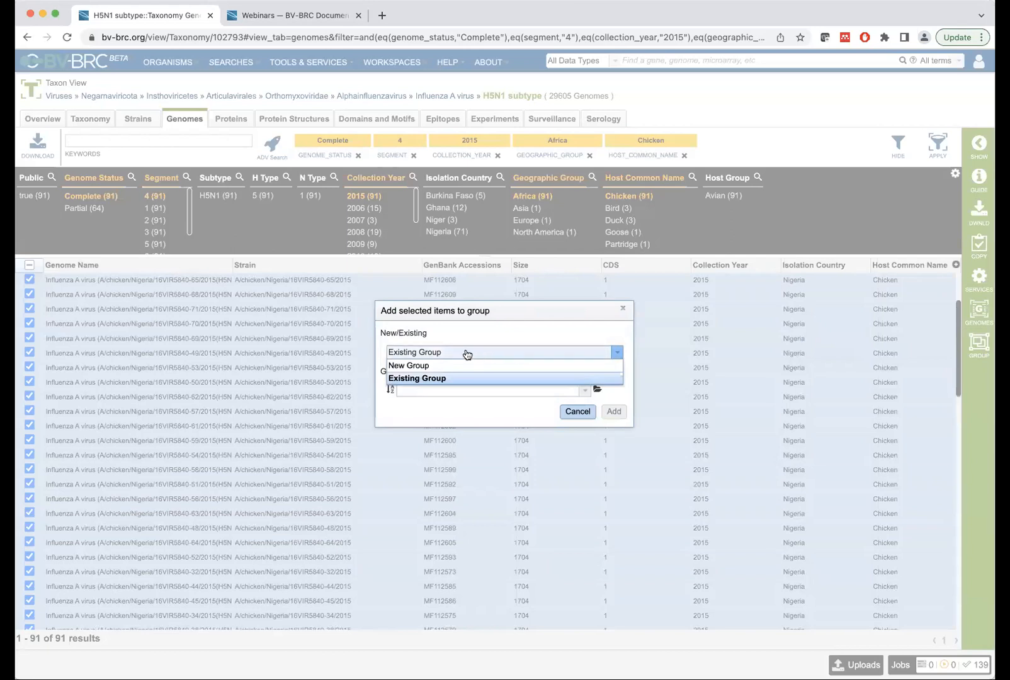
{"action": "left_click", "coordinate": [434, 372]}
{"action": "left_click", "coordinate": [456, 426]}
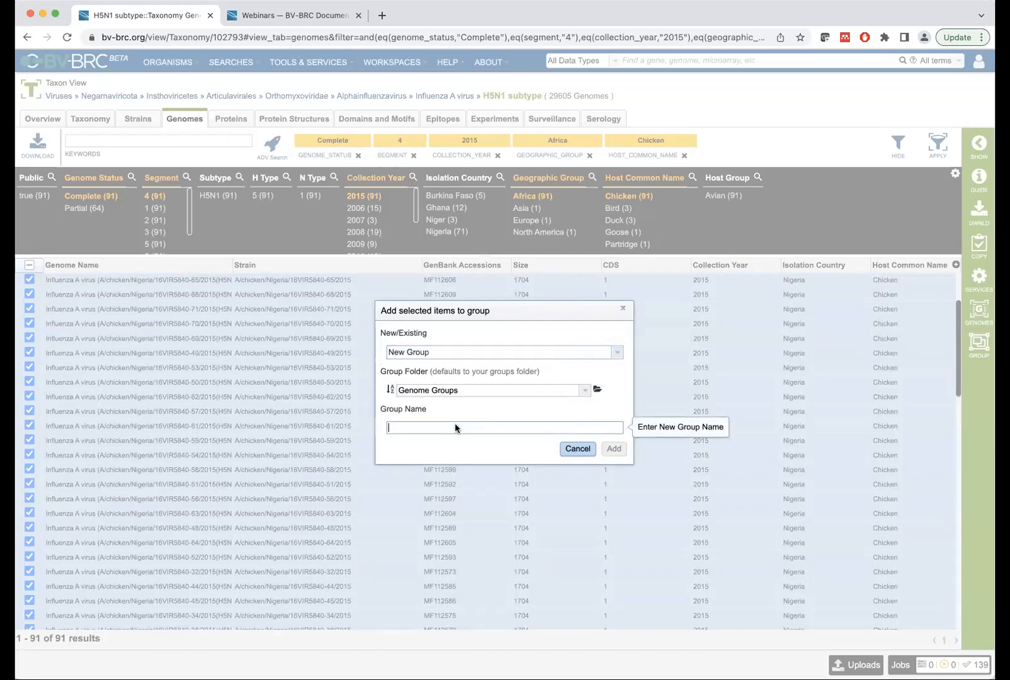
{"action": "left_click", "coordinate": [475, 391]}
{"action": "triple_click", "coordinate": [475, 390]}
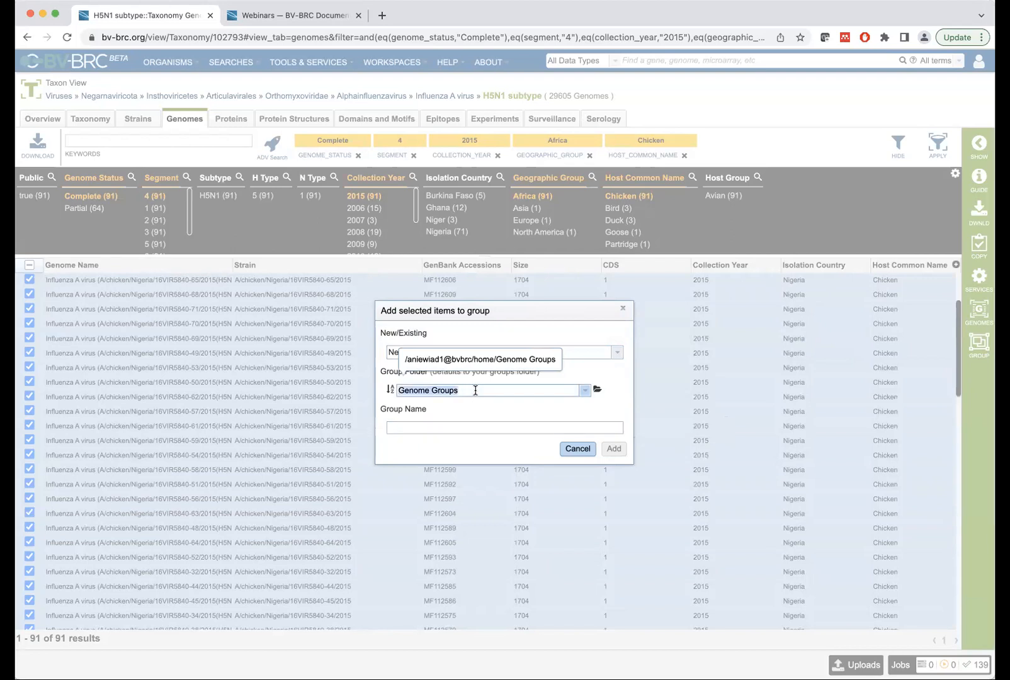
{"action": "type", "text": "Mar25"}
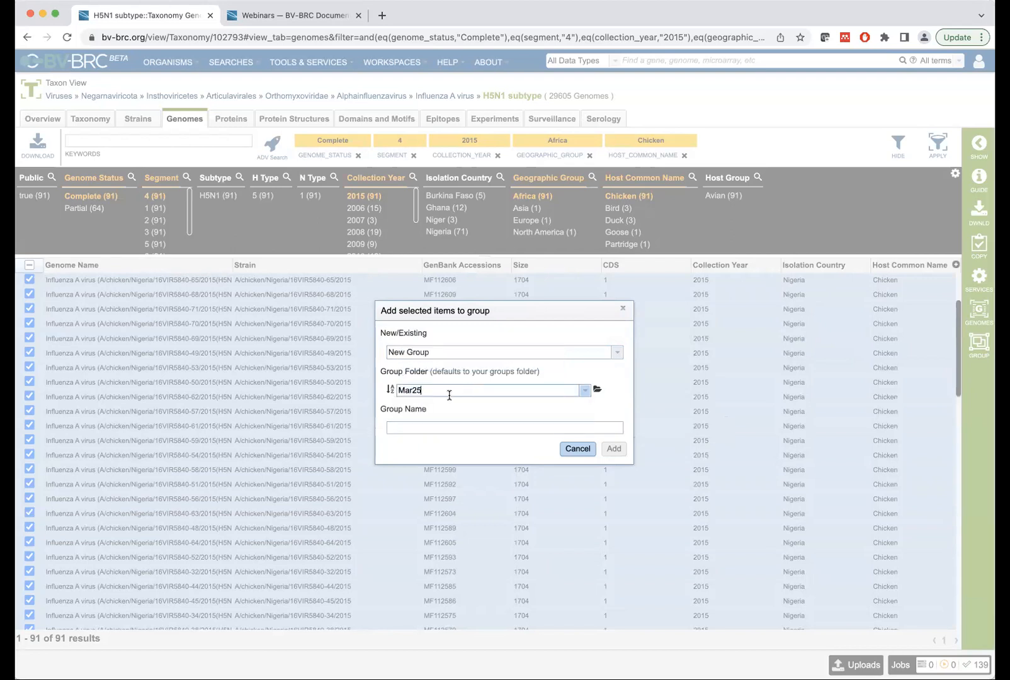
{"action": "left_click", "coordinate": [444, 427]}
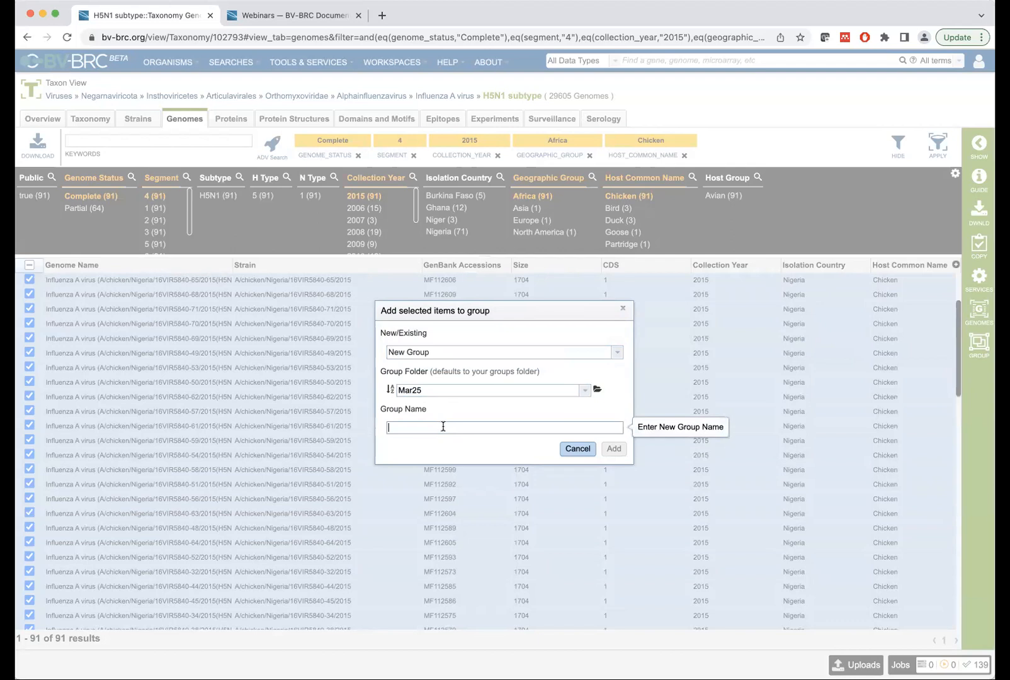
{"action": "type", "text": "H5N1_"}
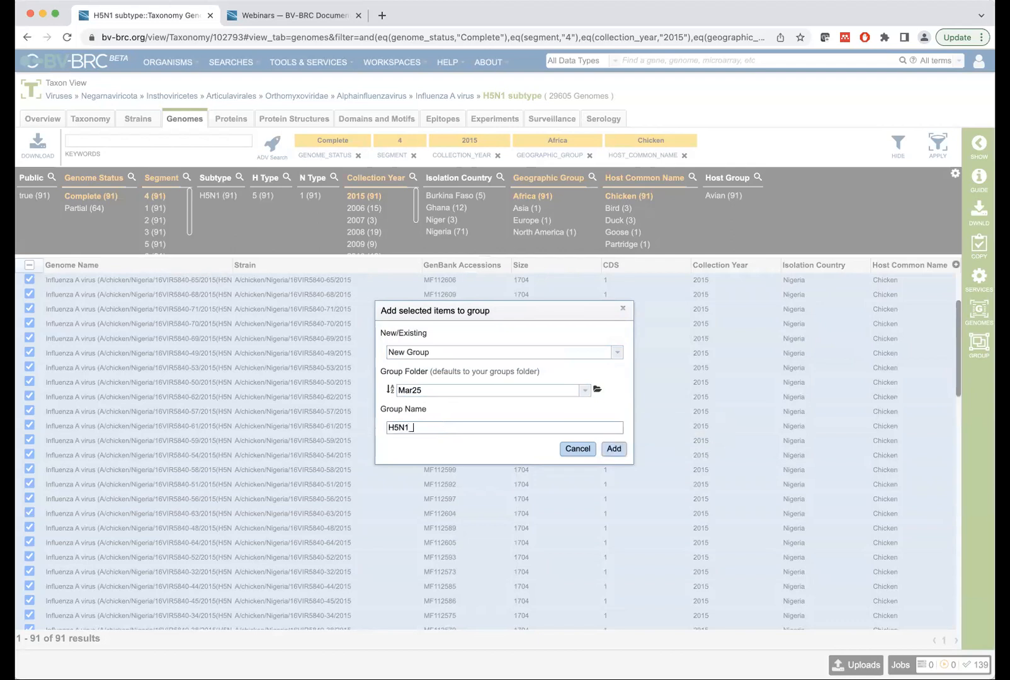
{"action": "type", "text": "Nigeria"}
{"action": "left_click", "coordinate": [610, 453]}
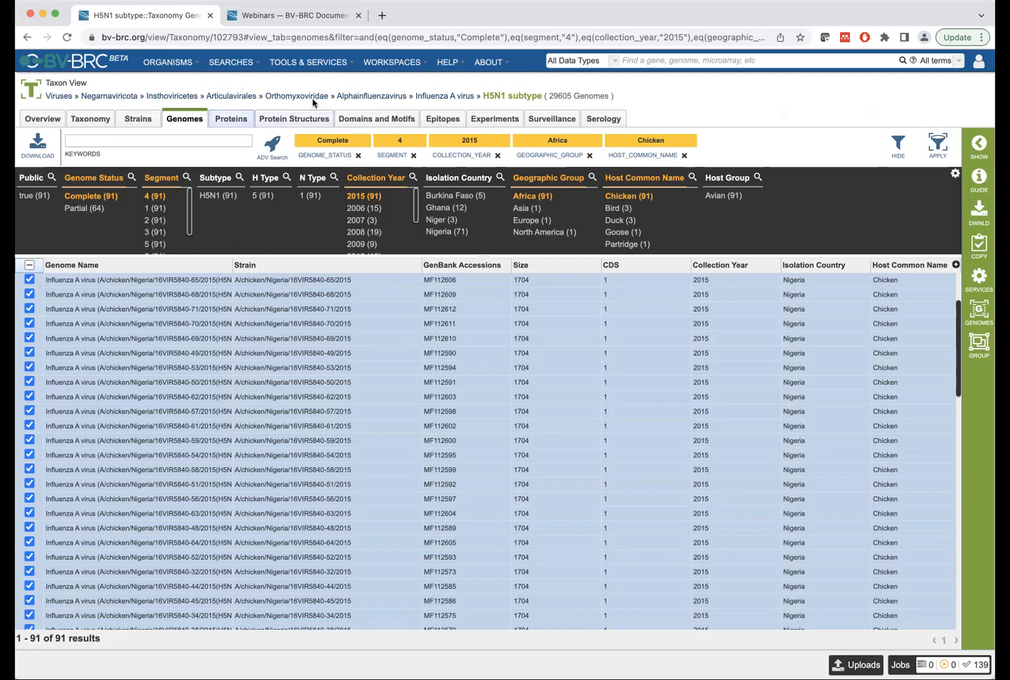
Apply the active genome filters to the whole taxon view and look through the list of matching proteins.
{"action": "left_click", "coordinate": [939, 144]}
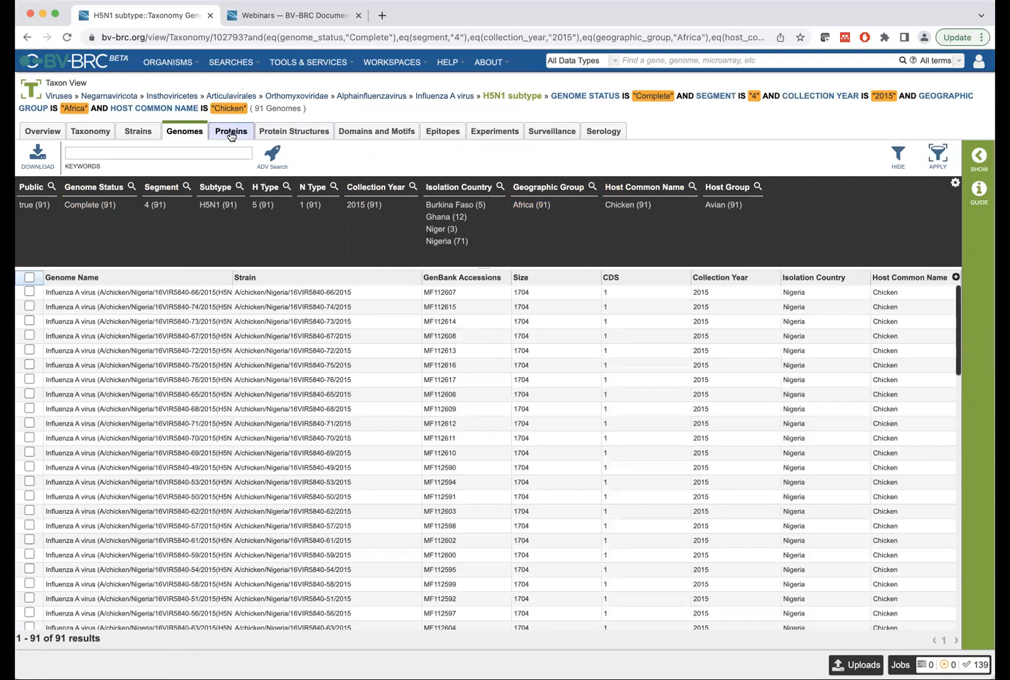
{"action": "left_click", "coordinate": [232, 135]}
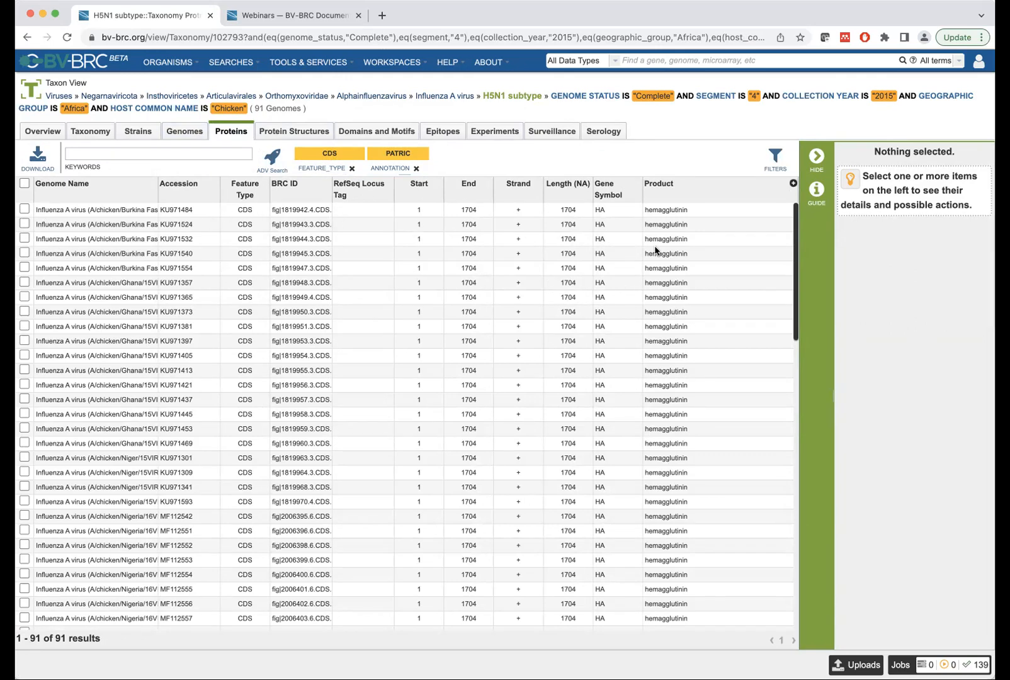
{"action": "scroll", "coordinate": [679, 406], "scroll_direction": "down", "scroll_amount": 10}
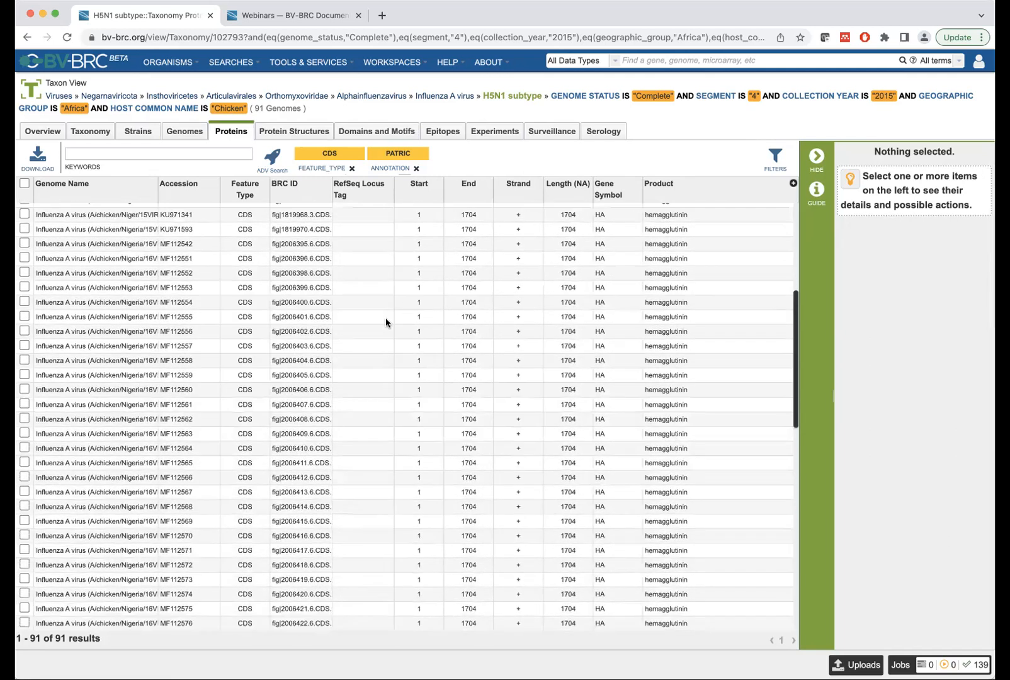
{"action": "scroll", "coordinate": [386, 322], "scroll_direction": "up", "scroll_amount": 10}
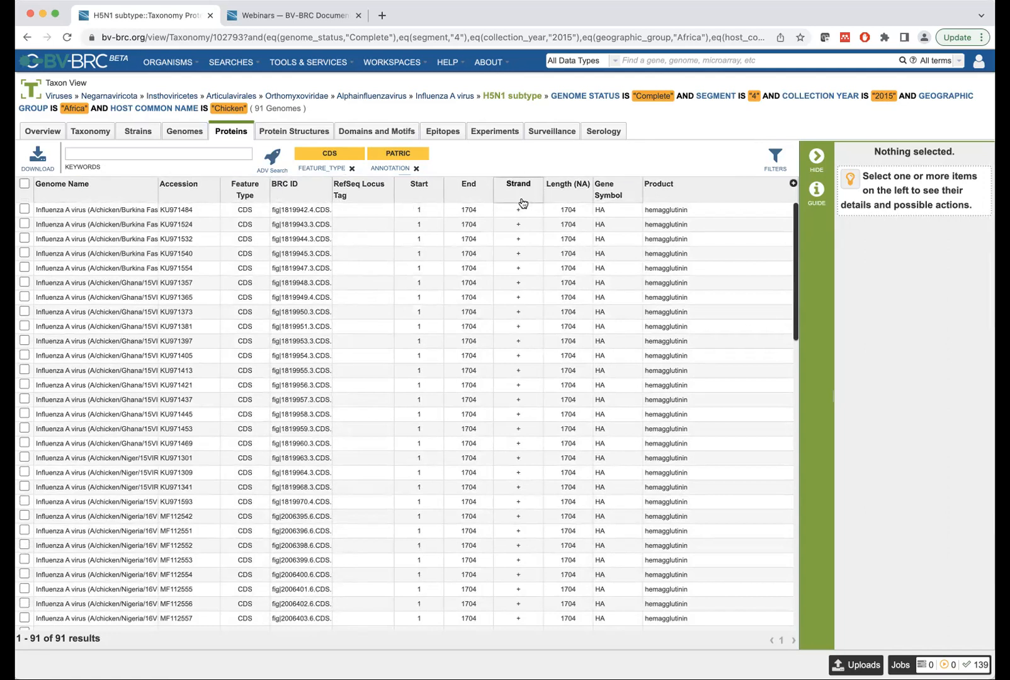
Add the Taxon ID and Location columns to the protein table and close the column list.
{"action": "left_click", "coordinate": [792, 185]}
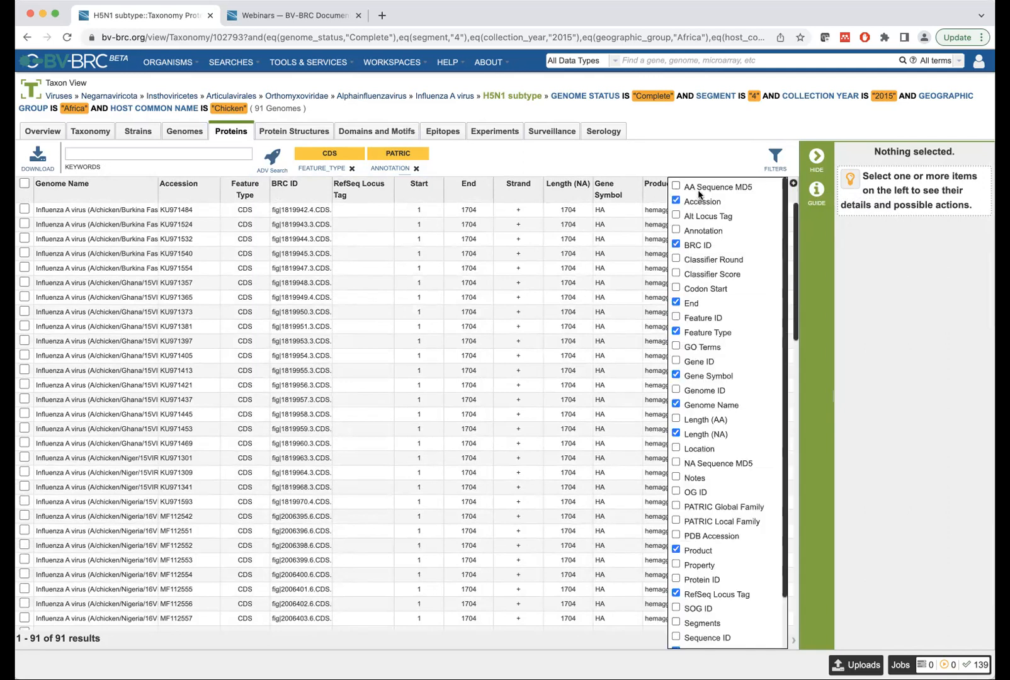
{"action": "scroll", "coordinate": [735, 333], "scroll_direction": "down", "scroll_amount": 3}
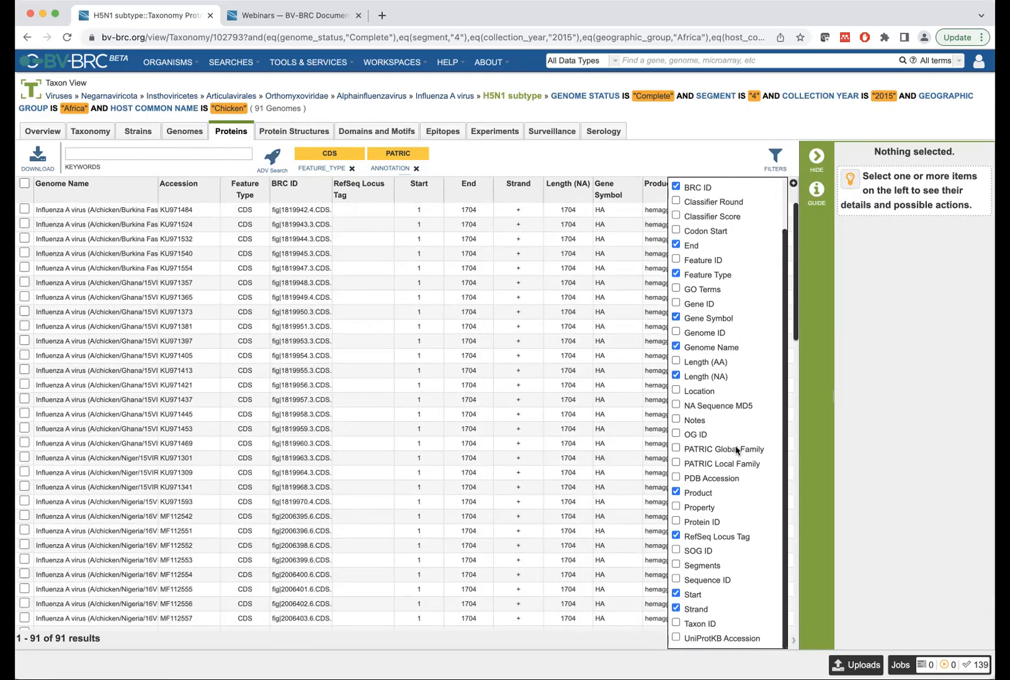
{"action": "scroll", "coordinate": [736, 450], "scroll_direction": "up", "scroll_amount": 2}
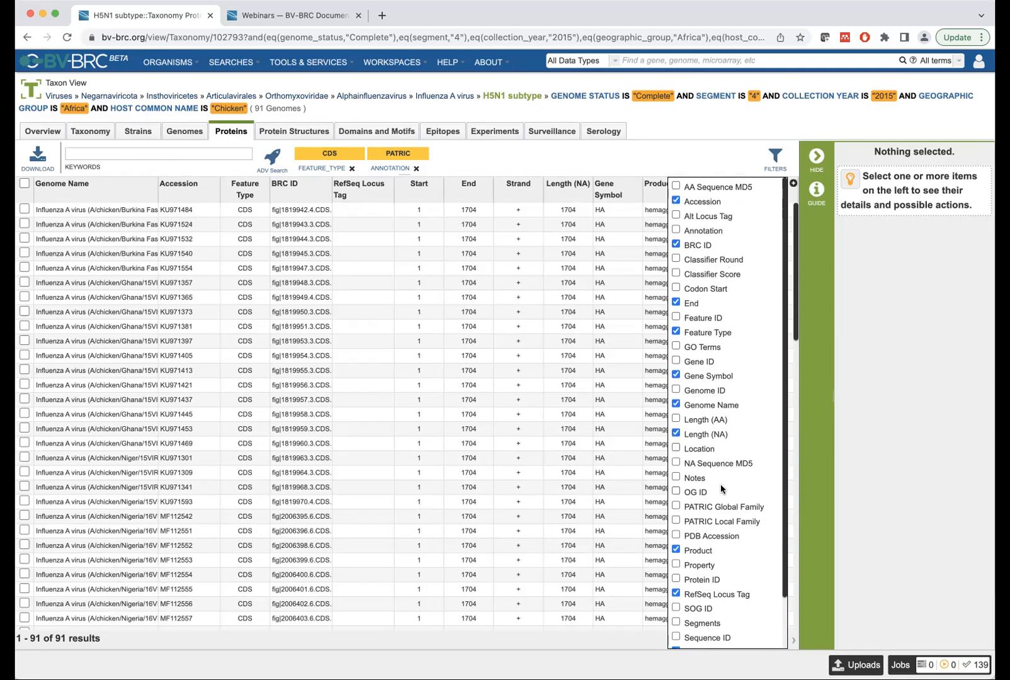
{"action": "scroll", "coordinate": [706, 412], "scroll_direction": "down", "scroll_amount": 3}
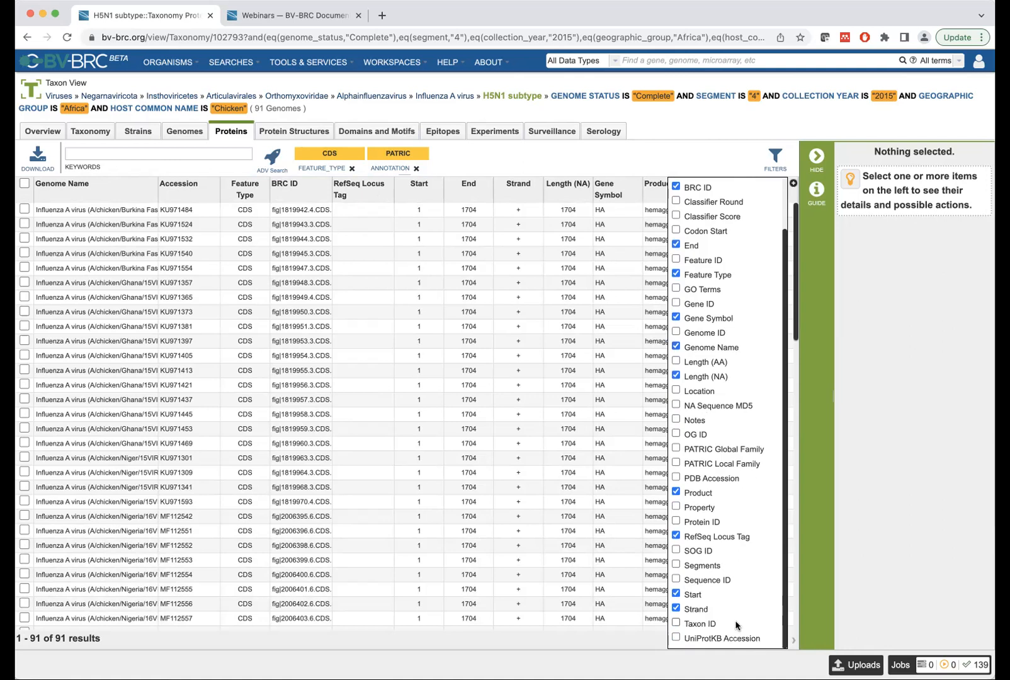
{"action": "left_click", "coordinate": [676, 623]}
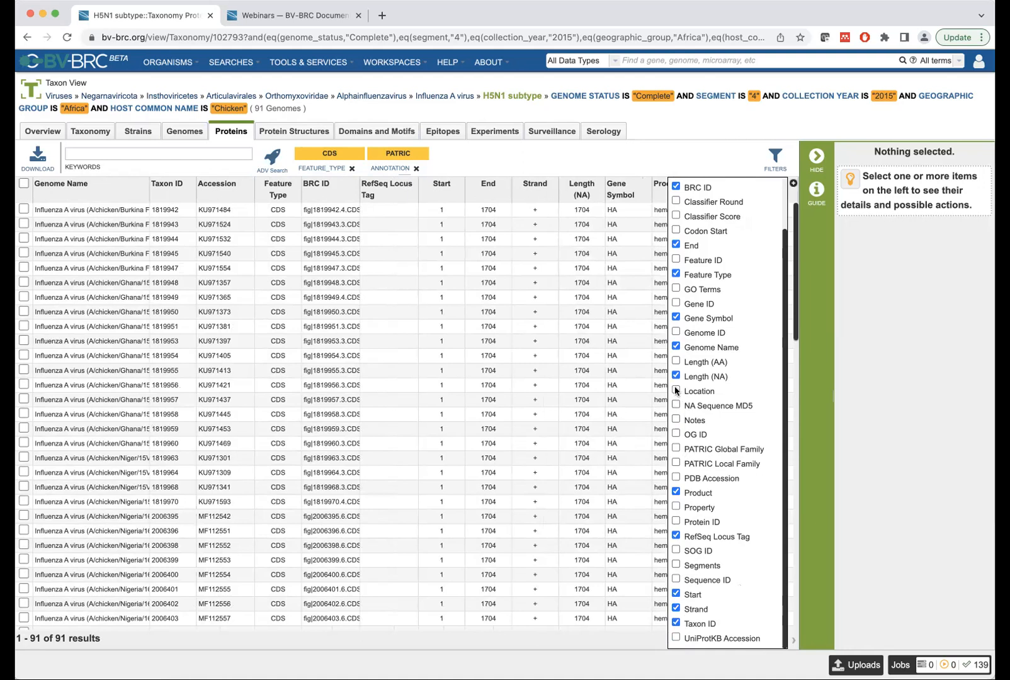
{"action": "left_click", "coordinate": [677, 391]}
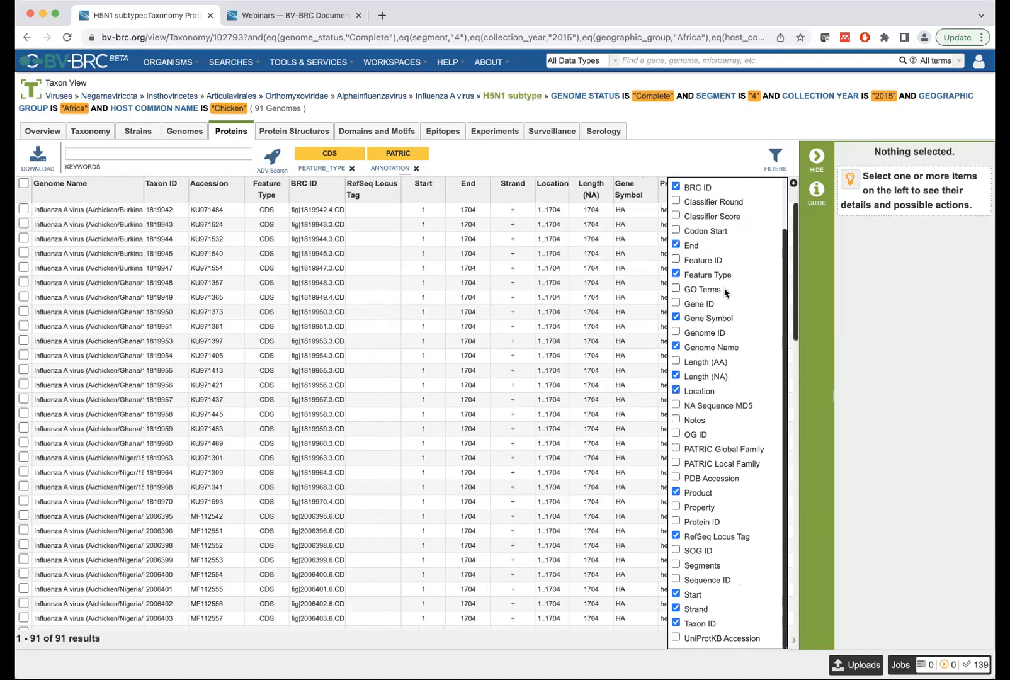
{"action": "scroll", "coordinate": [726, 293], "scroll_direction": "up", "scroll_amount": 3}
{"action": "left_click", "coordinate": [691, 156]}
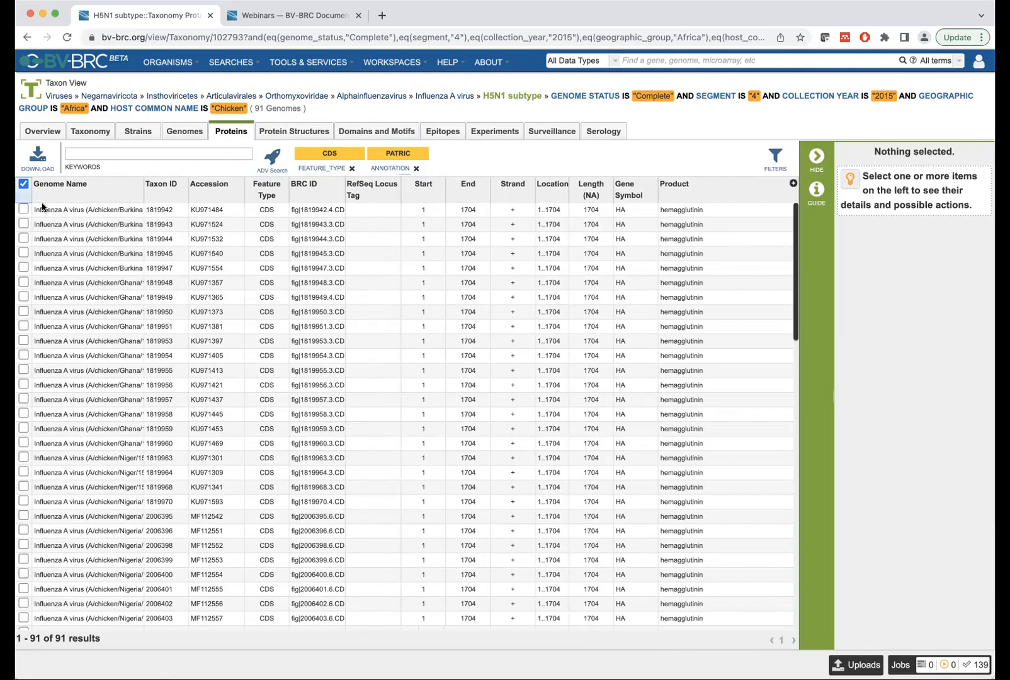
Select all listed proteins with the details pane hidden, and start adding them to a new group of type Feature.
{"action": "left_click", "coordinate": [23, 184]}
{"action": "left_click", "coordinate": [818, 158]}
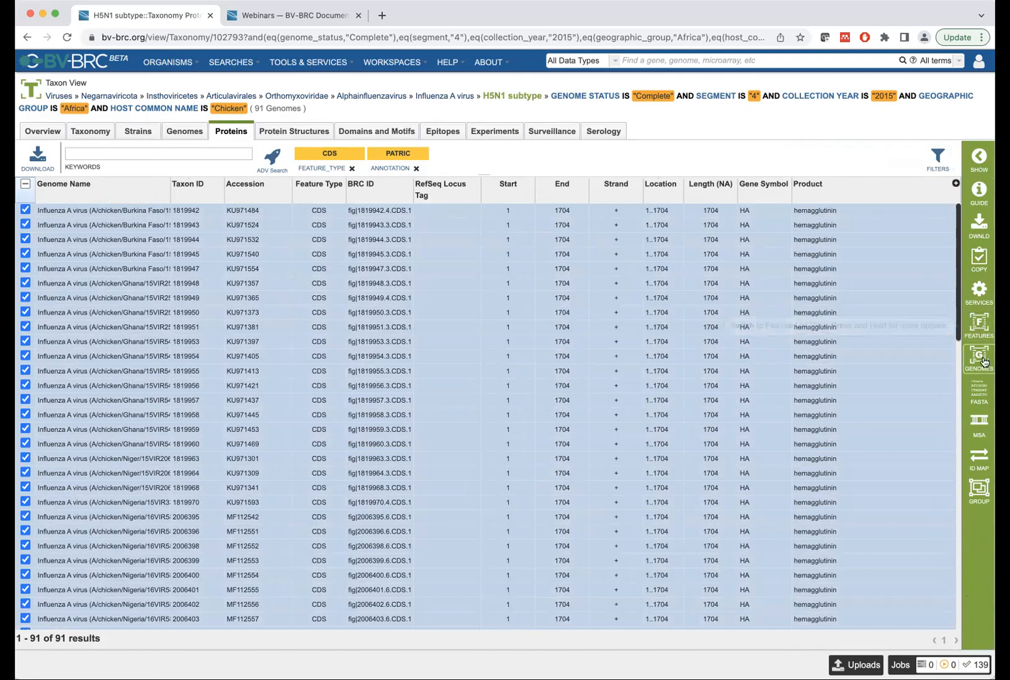
{"action": "left_click", "coordinate": [977, 497]}
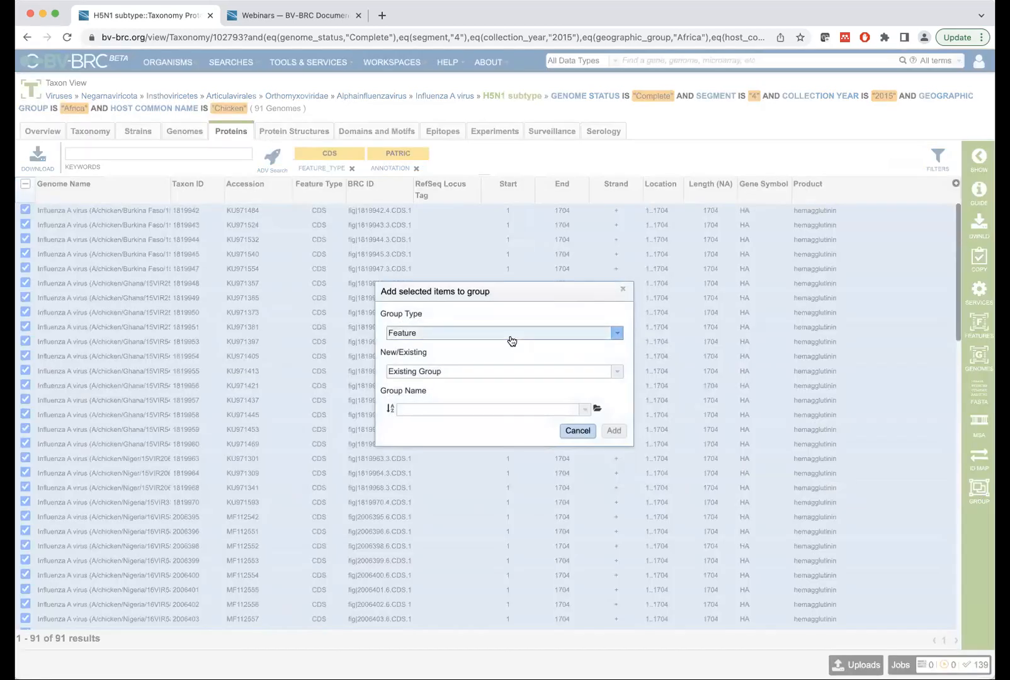
{"action": "left_click", "coordinate": [438, 336]}
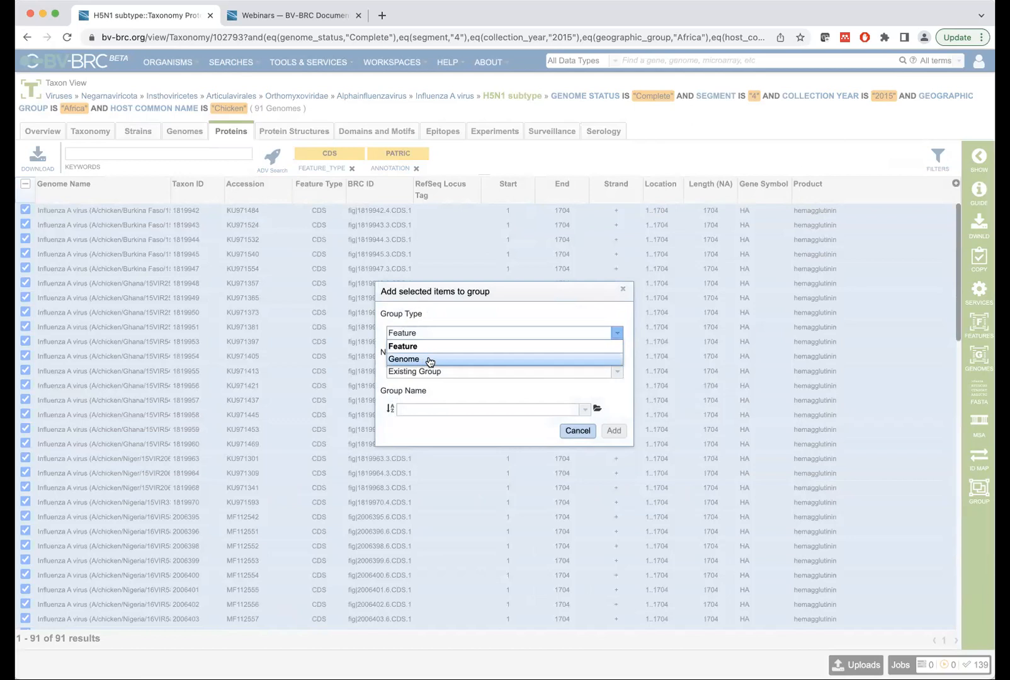
{"action": "left_click", "coordinate": [469, 328]}
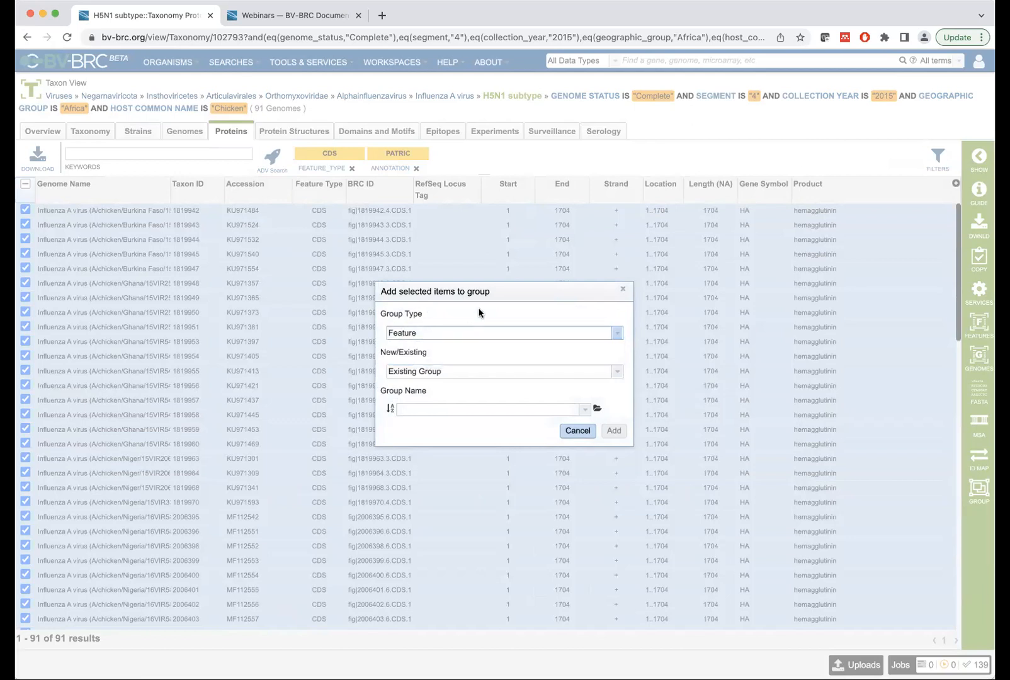
{"action": "left_click", "coordinate": [462, 371]}
{"action": "left_click", "coordinate": [437, 385]}
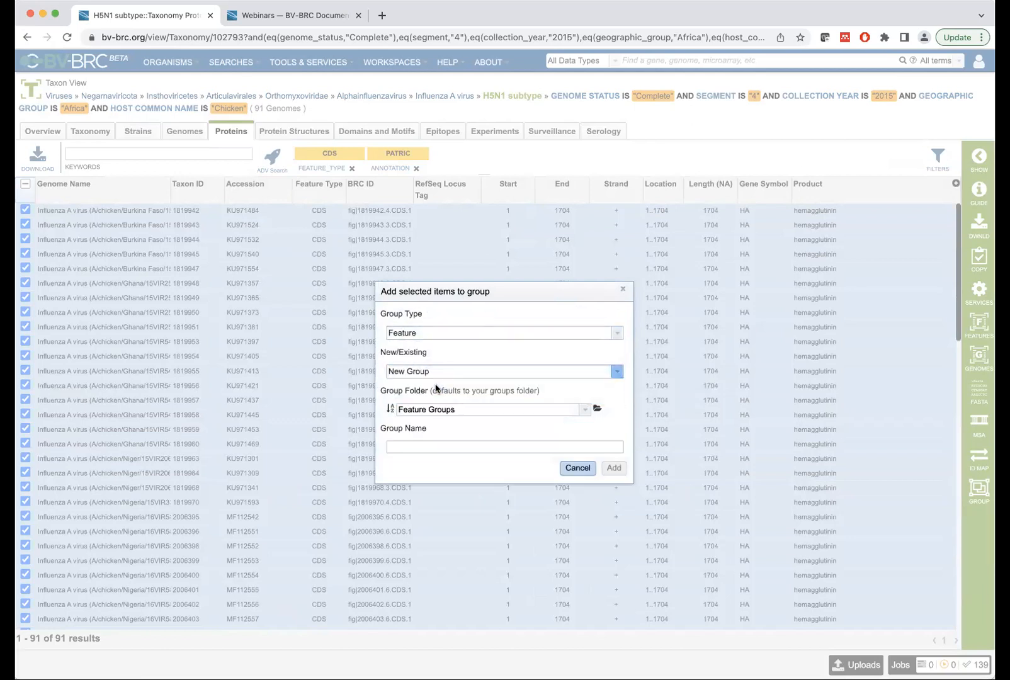
Save the new feature group in the Mar25 folder under the name HA_H5N1.
{"action": "left_click", "coordinate": [480, 409]}
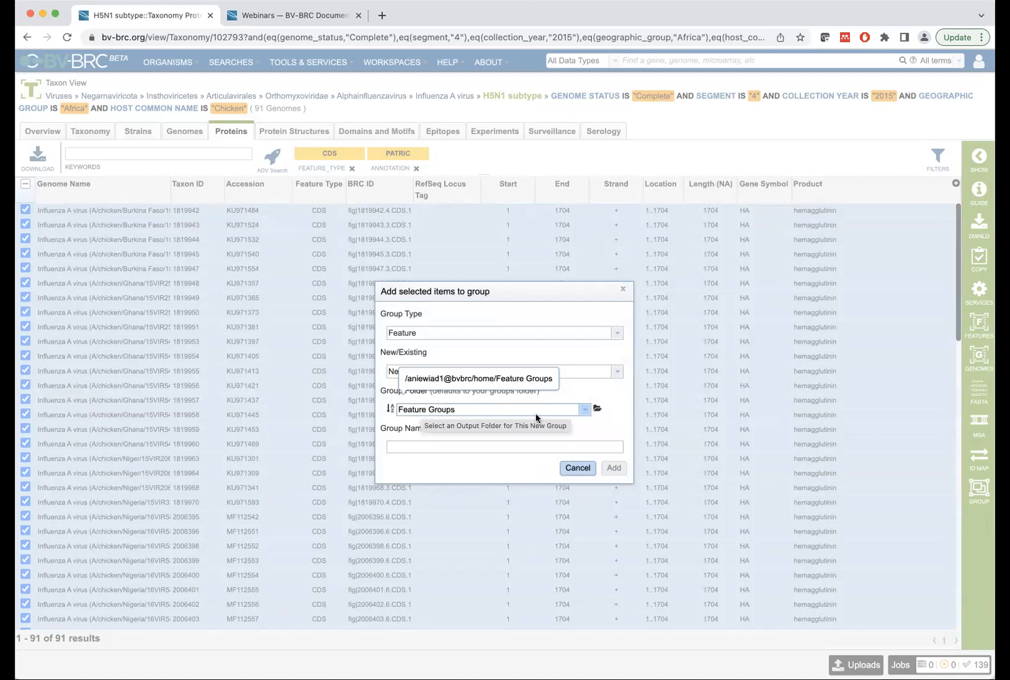
{"action": "left_click", "coordinate": [500, 409]}
{"action": "type", "text": "Mar25"}
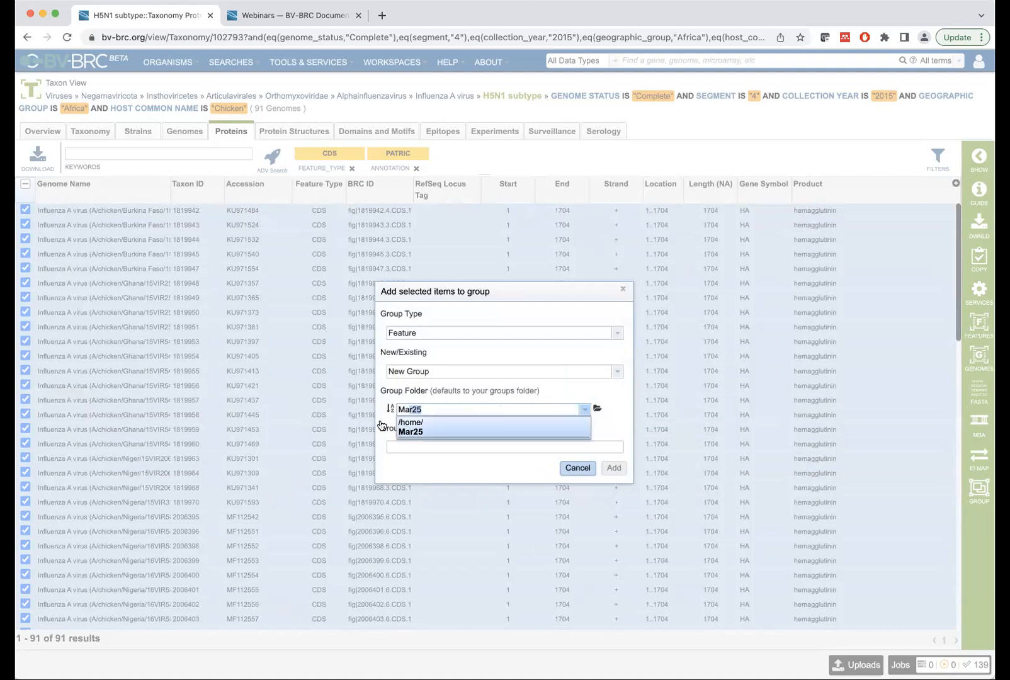
{"action": "key", "text": "Return"}
{"action": "left_click", "coordinate": [419, 447]}
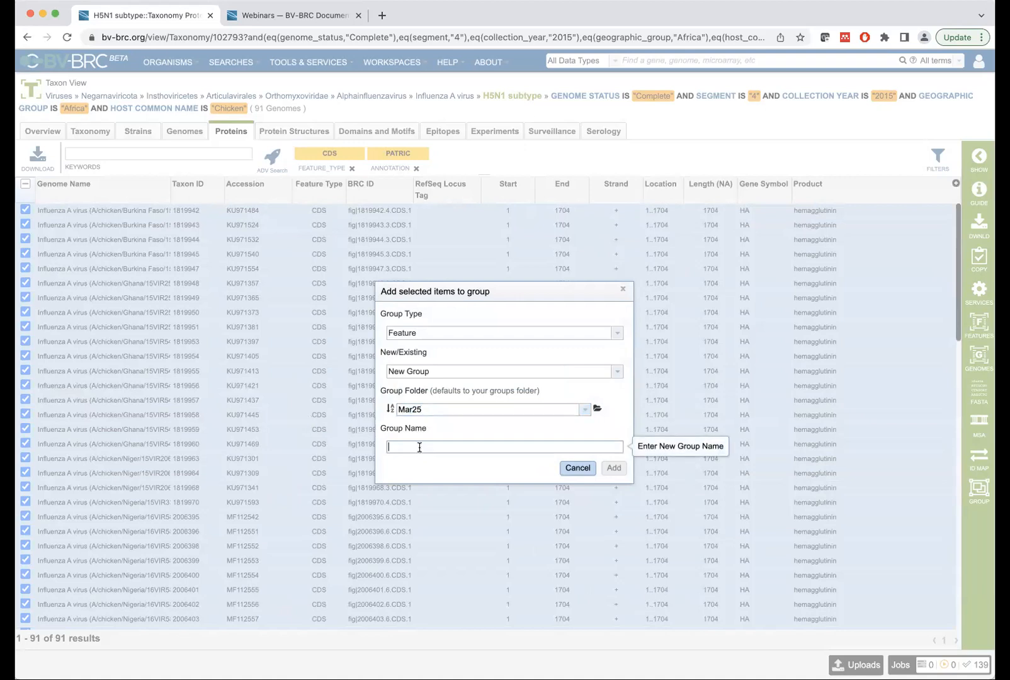
{"action": "type", "text": "HA_H5N1"}
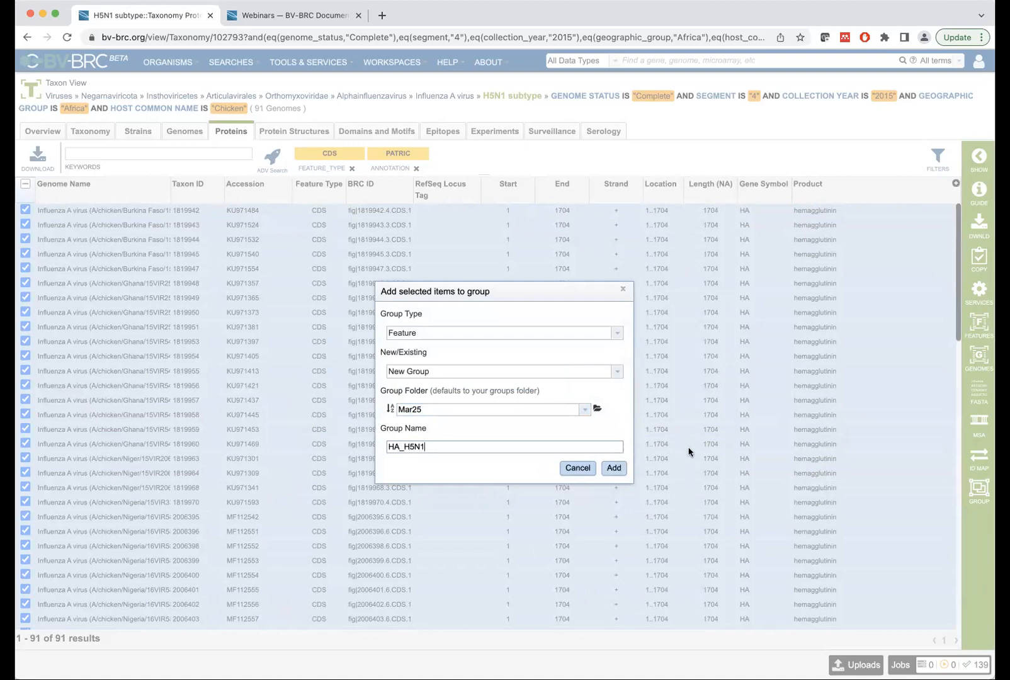
{"action": "left_click", "coordinate": [613, 468]}
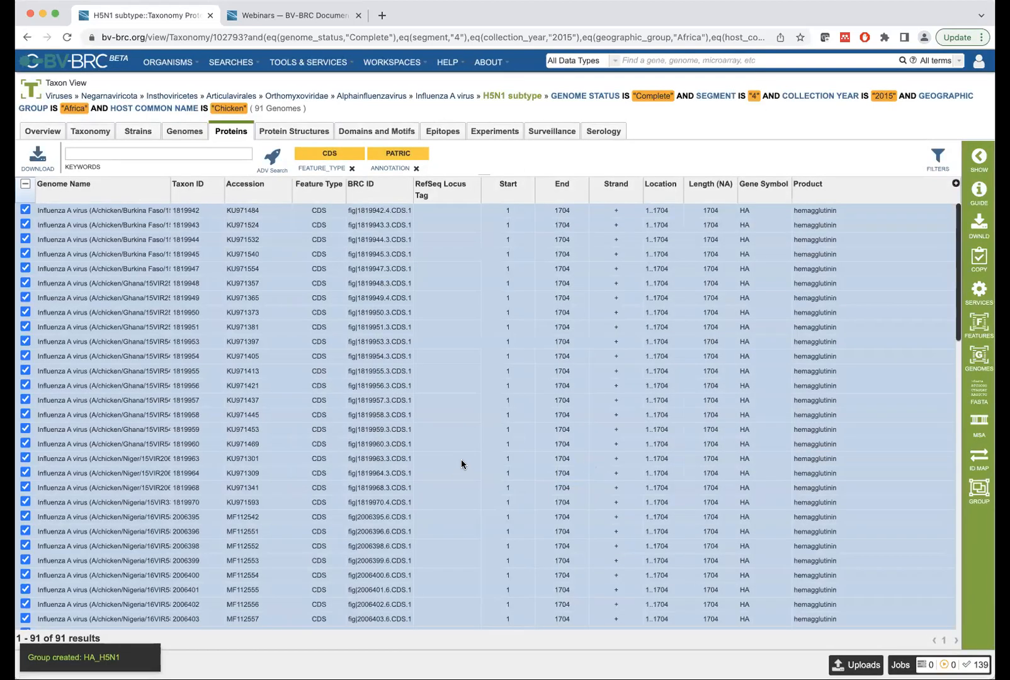
{"action": "left_click", "coordinate": [305, 62]}
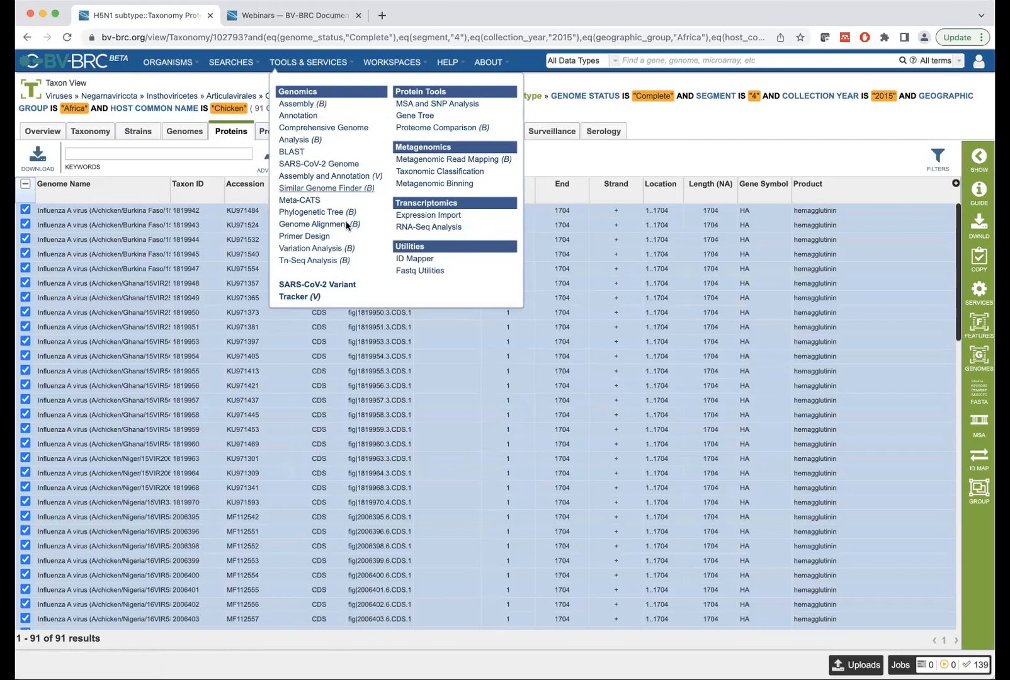
{"action": "left_click", "coordinate": [671, 125]}
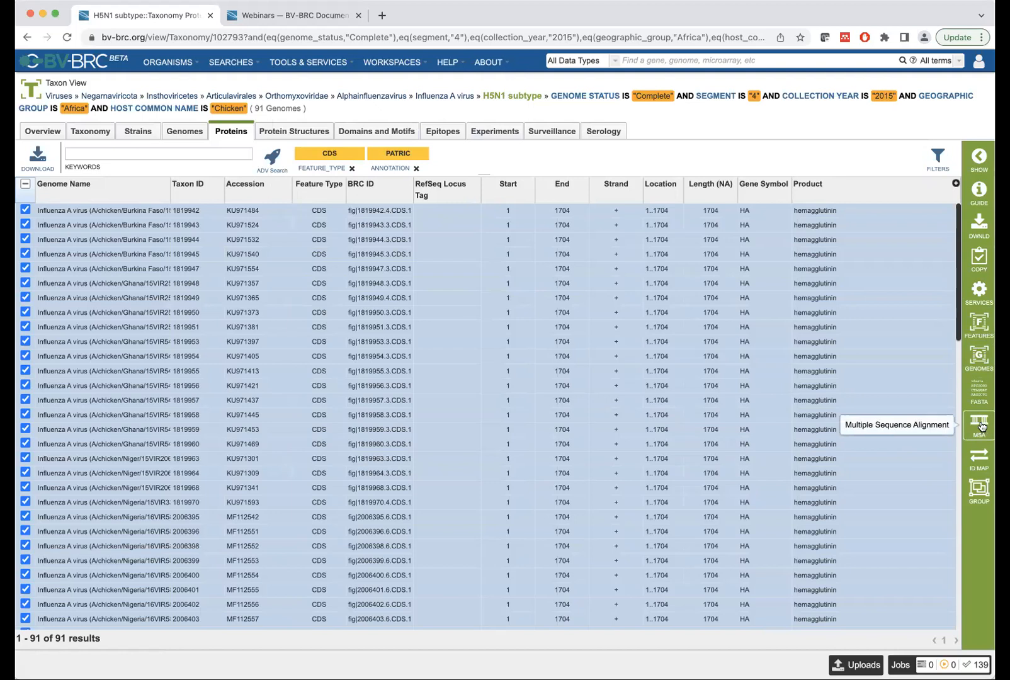
Select only the first six hemagglutinin proteins in the table and run an amino acid multiple sequence alignment on them.
{"action": "left_click", "coordinate": [26, 183]}
{"action": "left_click", "coordinate": [25, 211]}
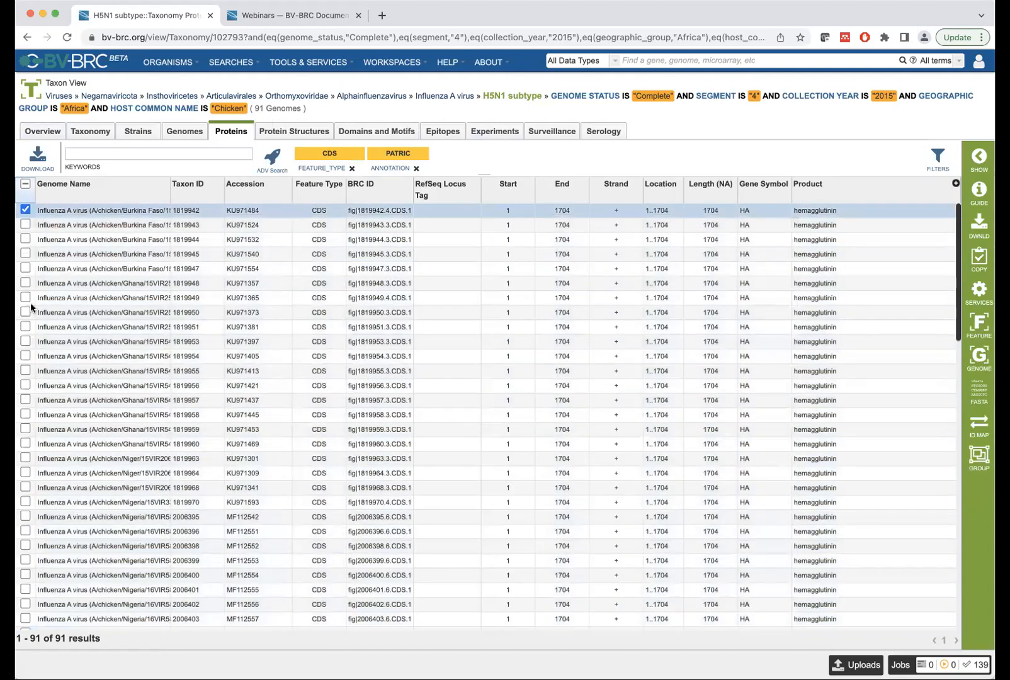
{"action": "left_click", "coordinate": [25, 282], "text": "shift"}
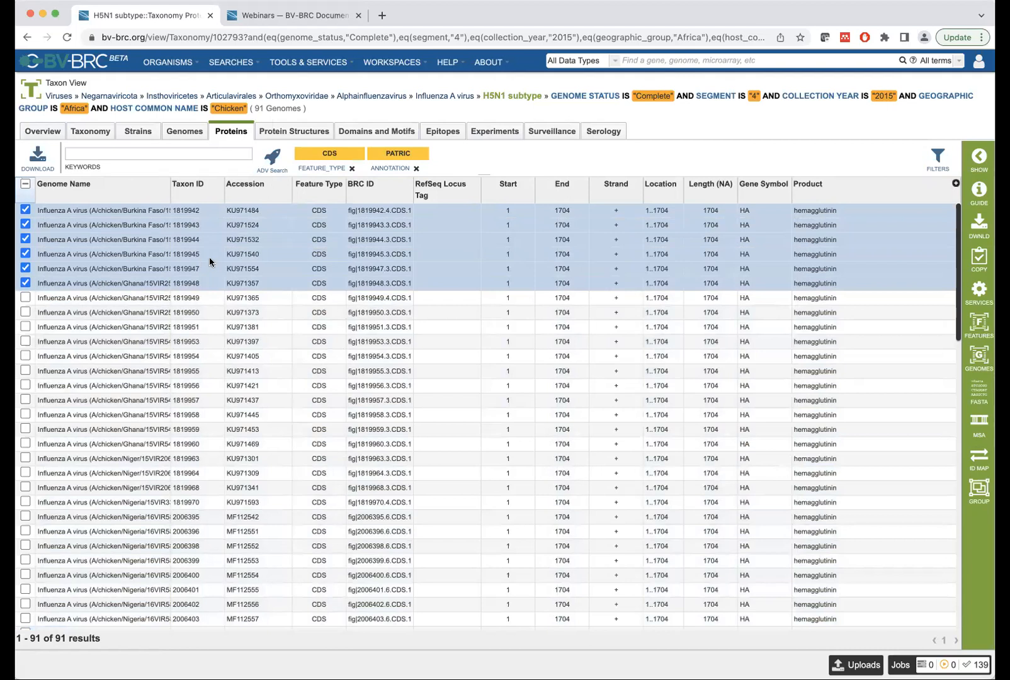
{"action": "left_click", "coordinate": [985, 424]}
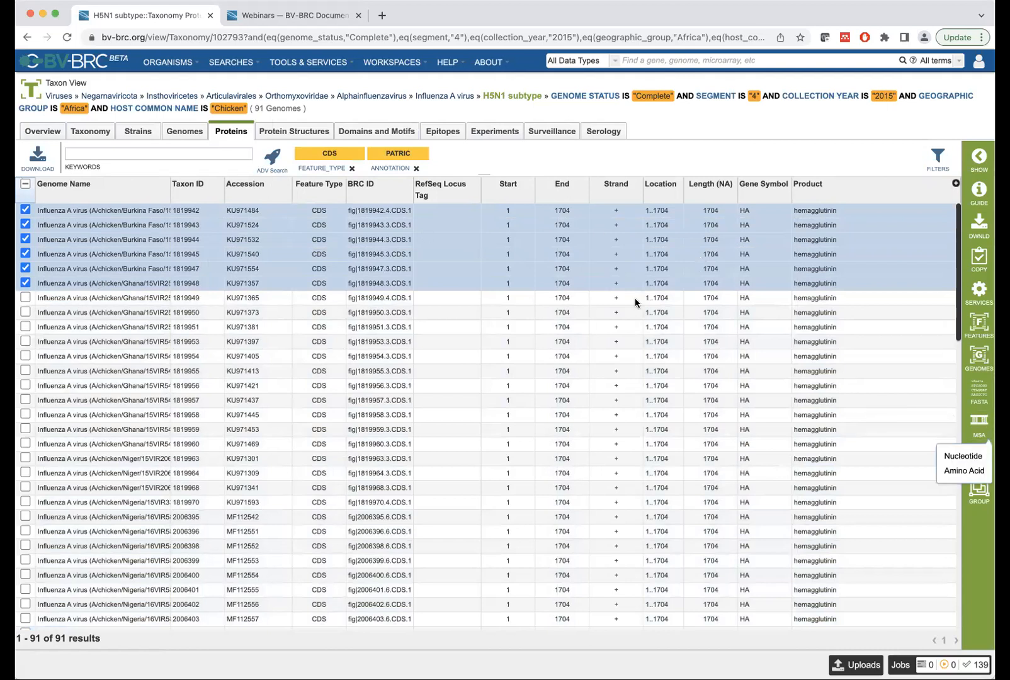
{"action": "left_click", "coordinate": [982, 432]}
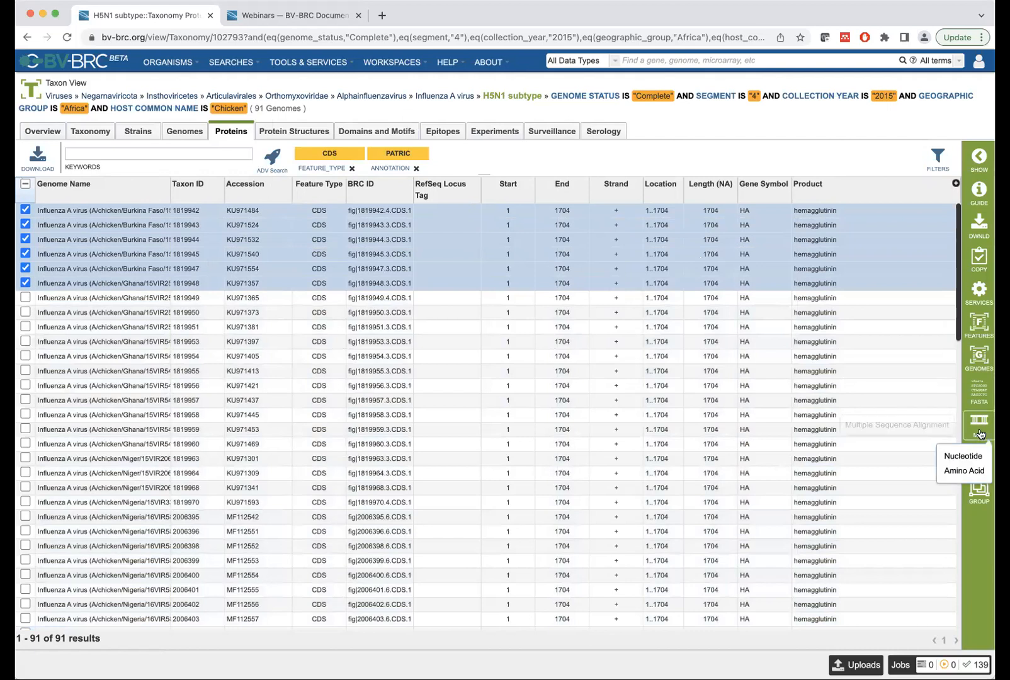
{"action": "left_click", "coordinate": [965, 472]}
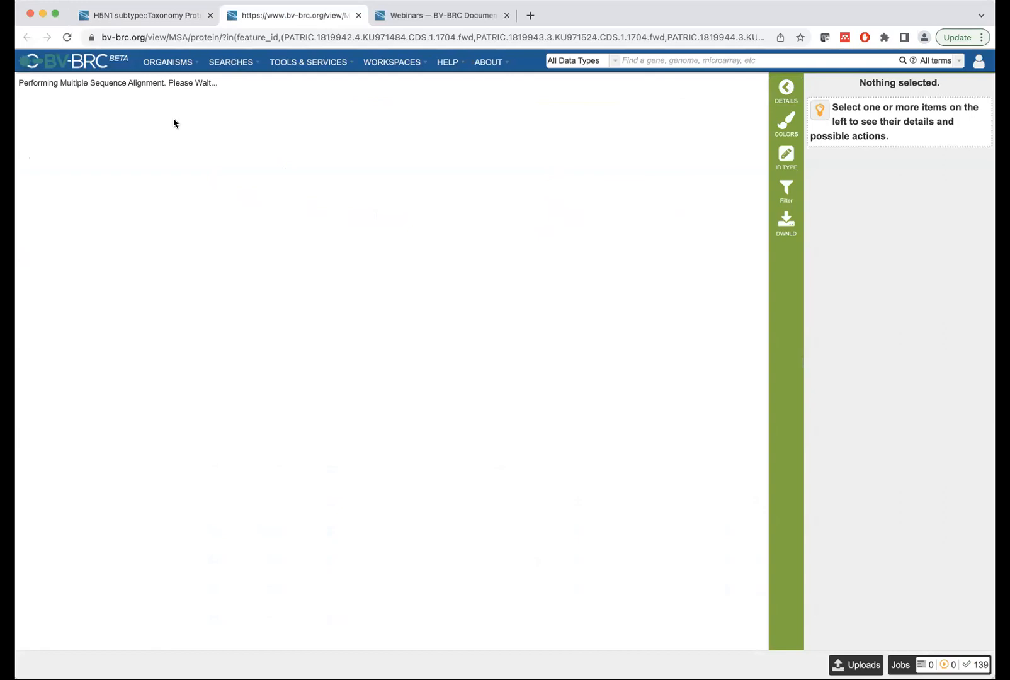
Look along the amino acid alignment of the six proteins, close it, and check the FASTA viewing options for the selection.
{"action": "scroll", "coordinate": [573, 196], "scroll_direction": "right", "scroll_amount": 20}
{"action": "scroll", "coordinate": [574, 195], "scroll_direction": "right", "scroll_amount": 8}
{"action": "scroll", "coordinate": [573, 195], "scroll_direction": "left", "scroll_amount": 8}
{"action": "scroll", "coordinate": [573, 195], "scroll_direction": "left", "scroll_amount": 14}
{"action": "scroll", "coordinate": [573, 196], "scroll_direction": "left", "scroll_amount": 5}
{"action": "scroll", "coordinate": [583, 193], "scroll_direction": "right", "scroll_amount": 2}
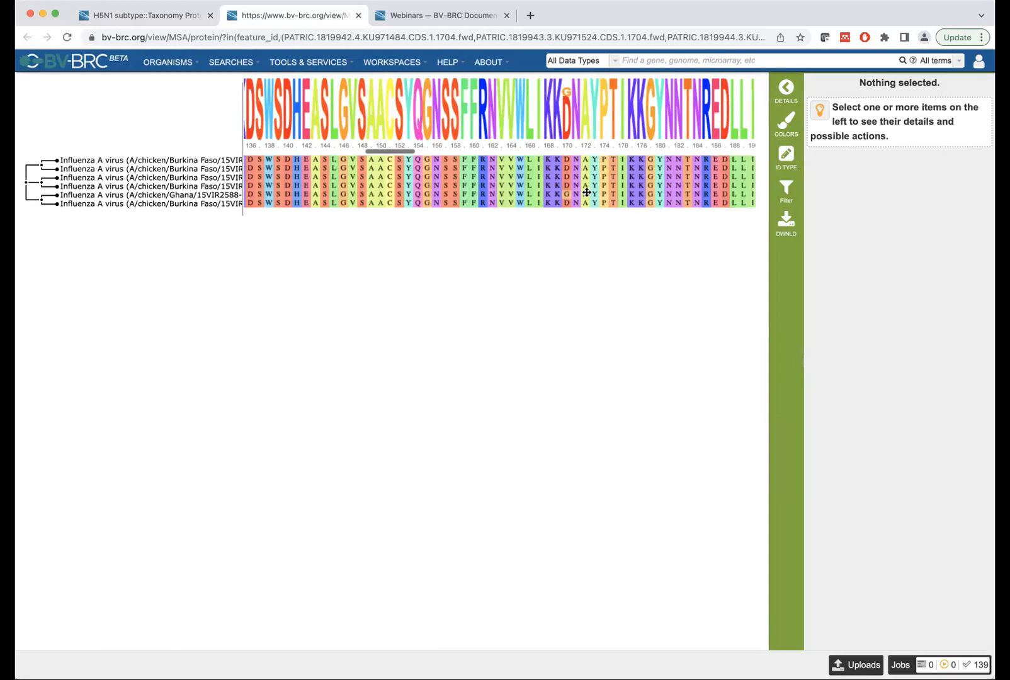
{"action": "scroll", "coordinate": [526, 180], "scroll_direction": "left", "scroll_amount": 2}
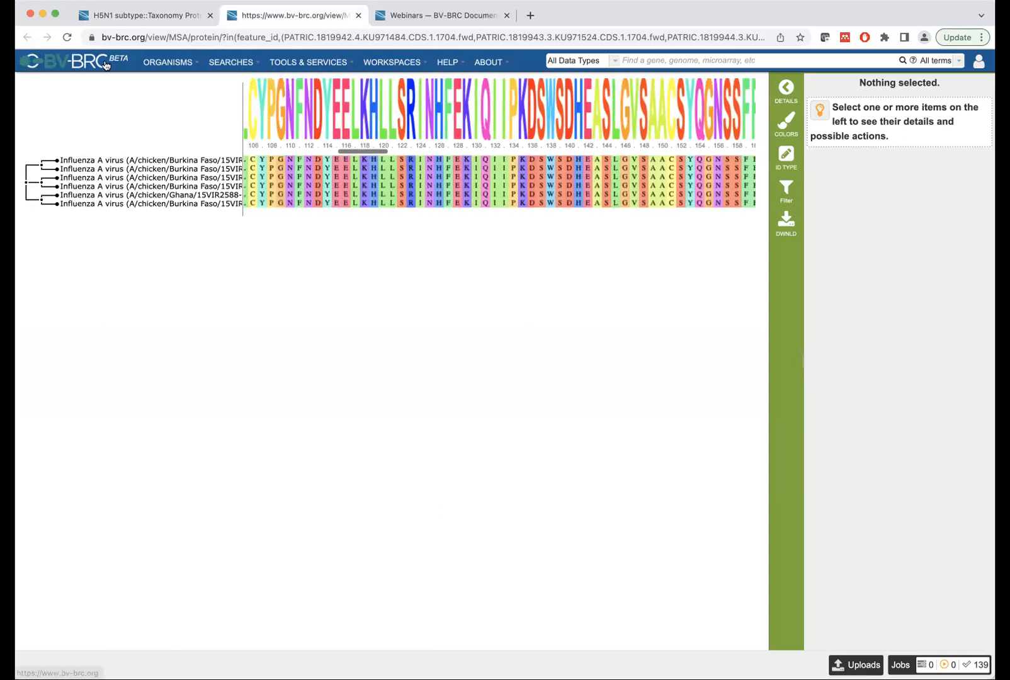
{"action": "left_click", "coordinate": [359, 16]}
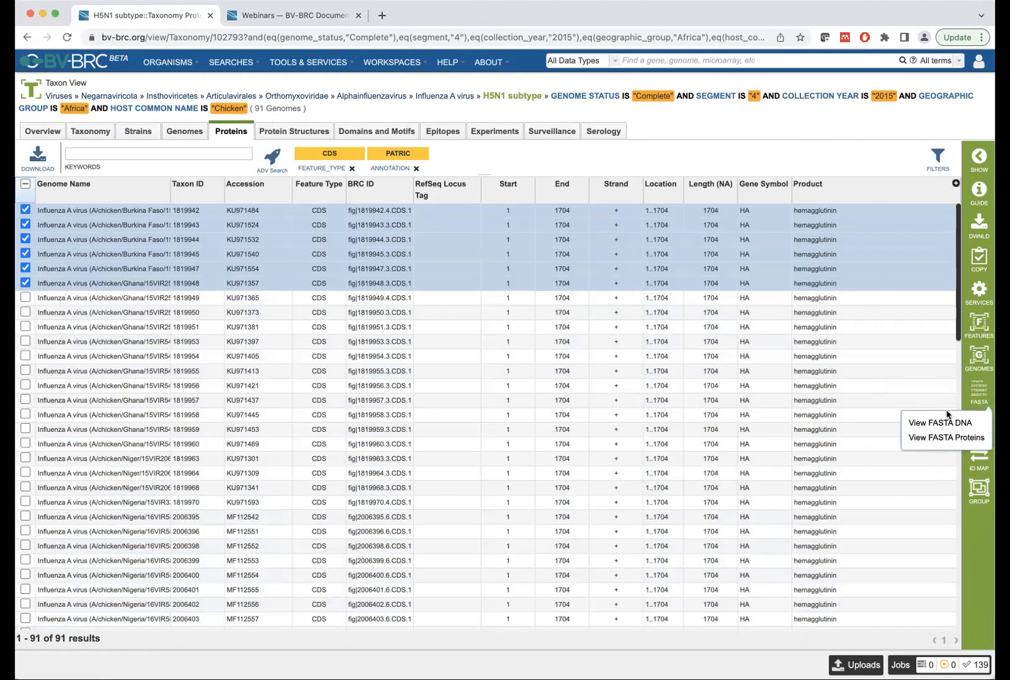
{"action": "left_click", "coordinate": [979, 403]}
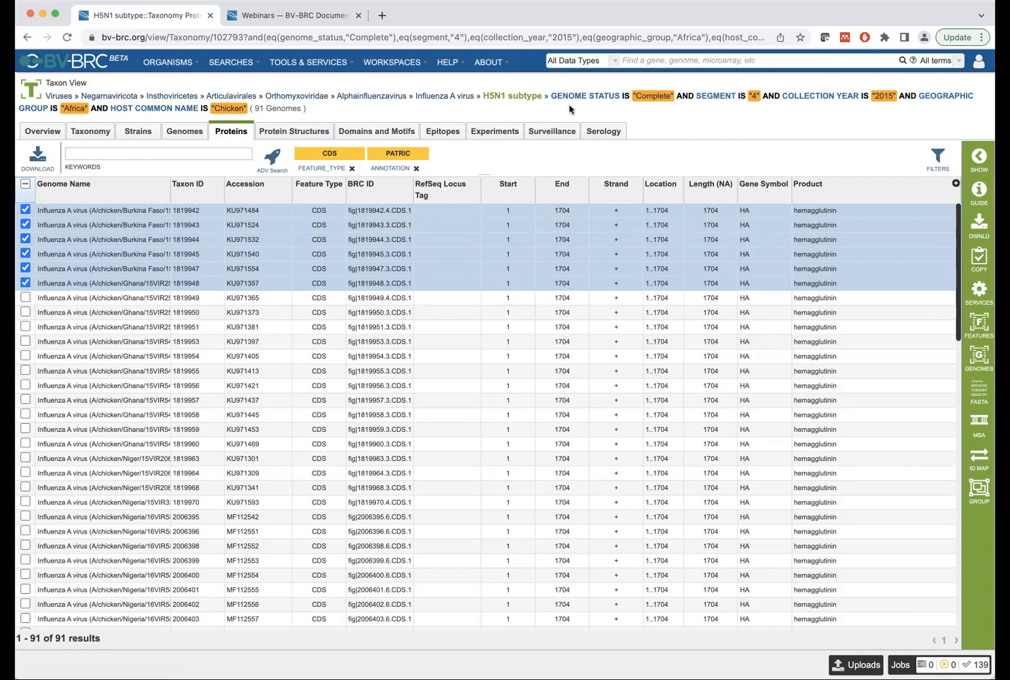
Return to the unfiltered H5N1 subtype, list its protein structures, and view the details of structure 6E7H.
{"action": "left_click", "coordinate": [494, 96]}
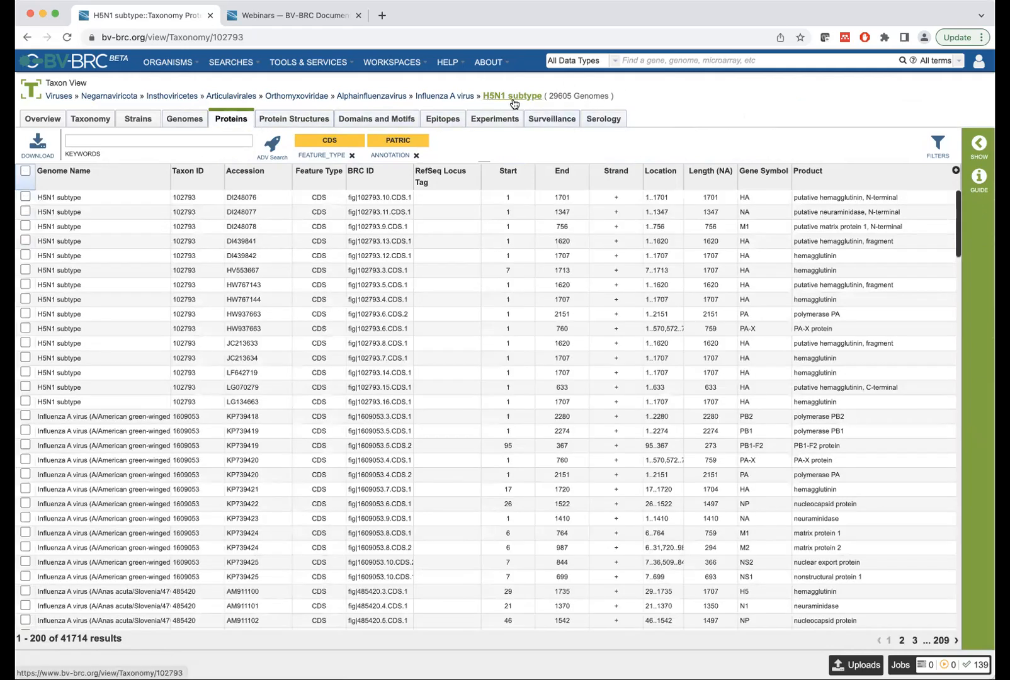
{"action": "left_click", "coordinate": [287, 121]}
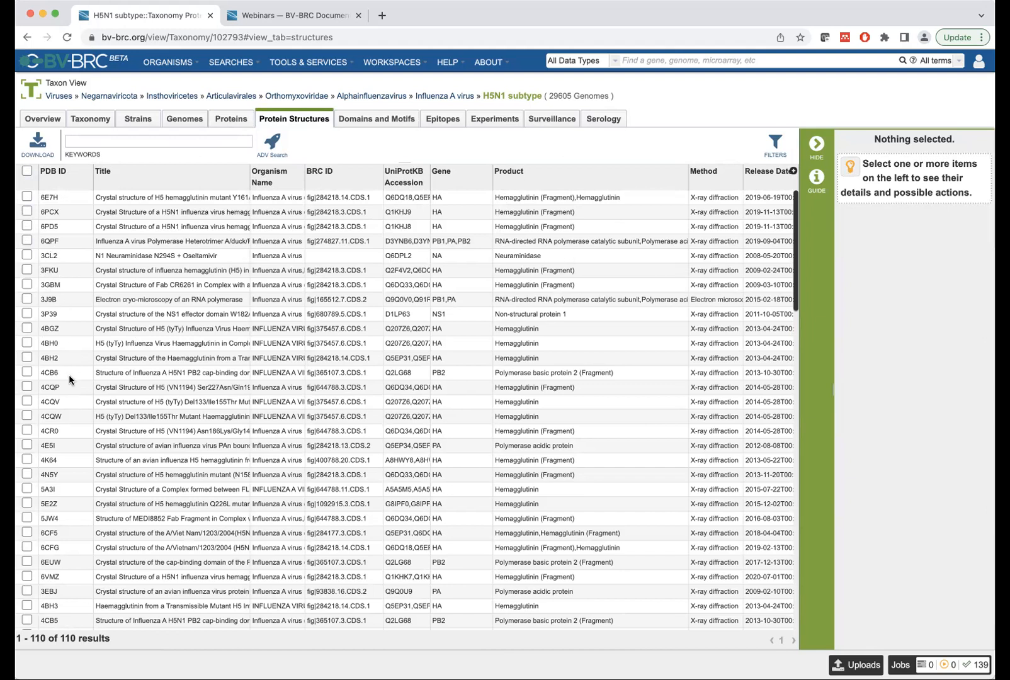
{"action": "left_click", "coordinate": [170, 198]}
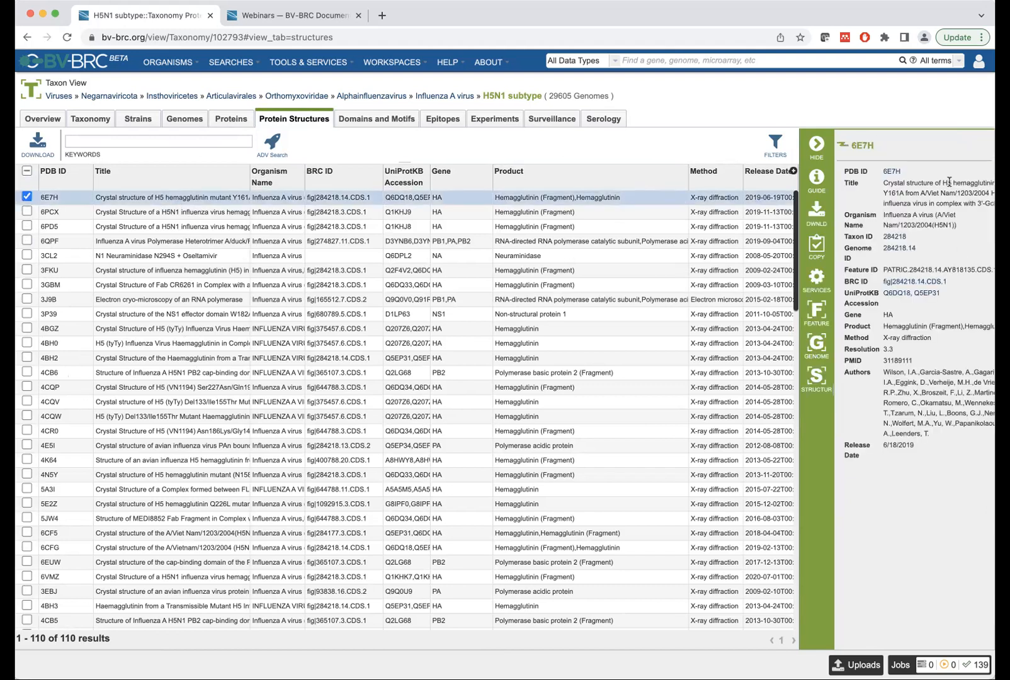
{"action": "left_click_drag", "start_coordinate": [996, 193], "coordinate": [1009, 191]}
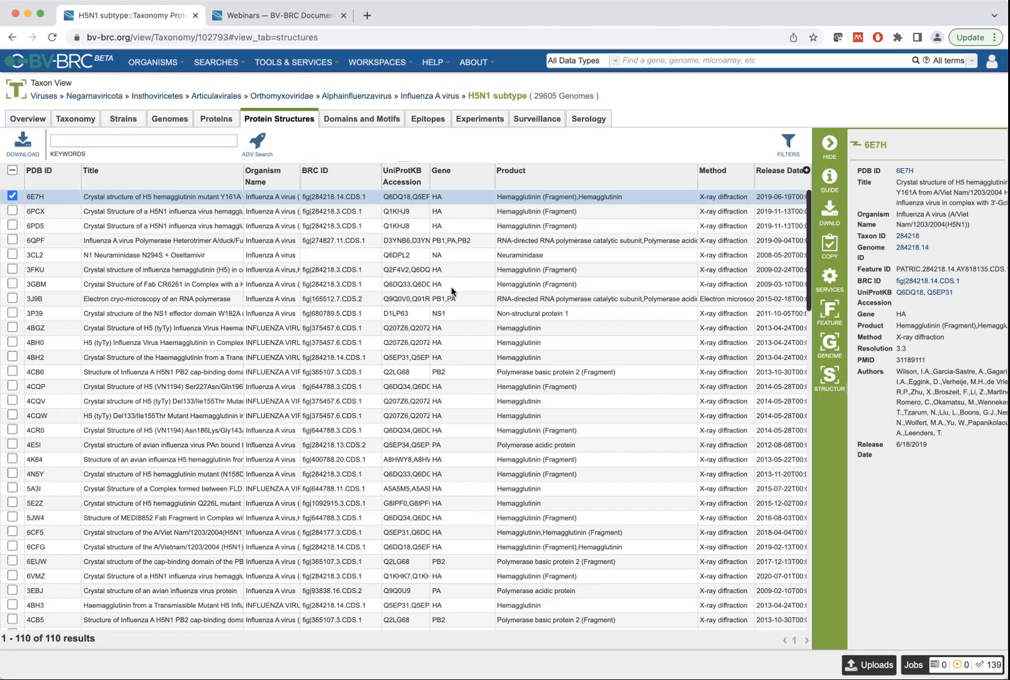
{"action": "scroll", "coordinate": [451, 430], "scroll_direction": "down", "scroll_amount": 3}
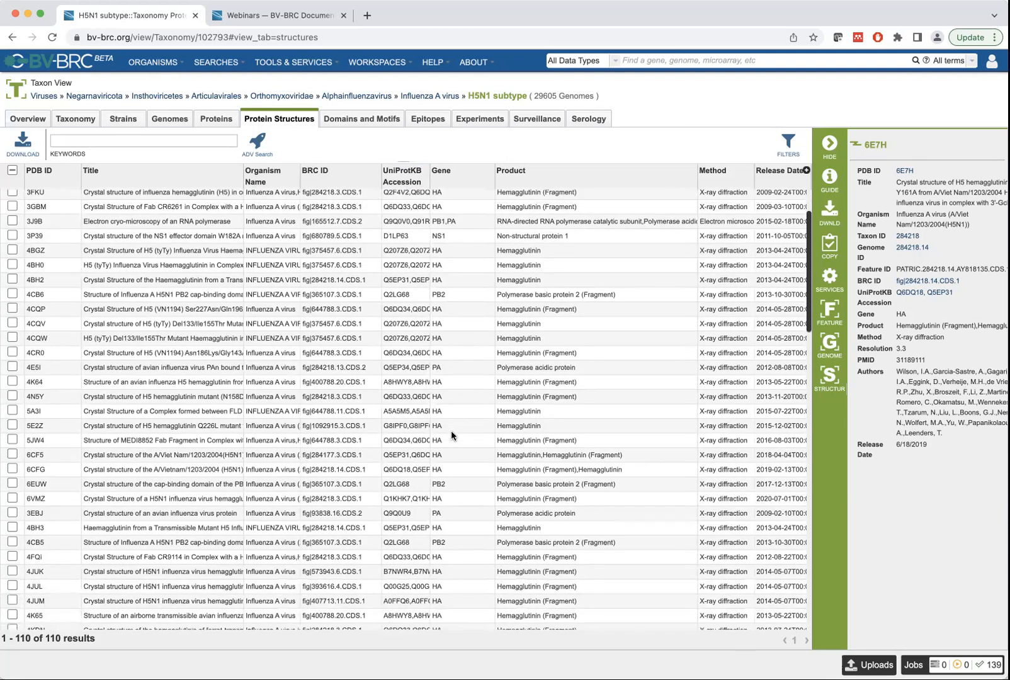
{"action": "scroll", "coordinate": [457, 313], "scroll_direction": "up", "scroll_amount": 3}
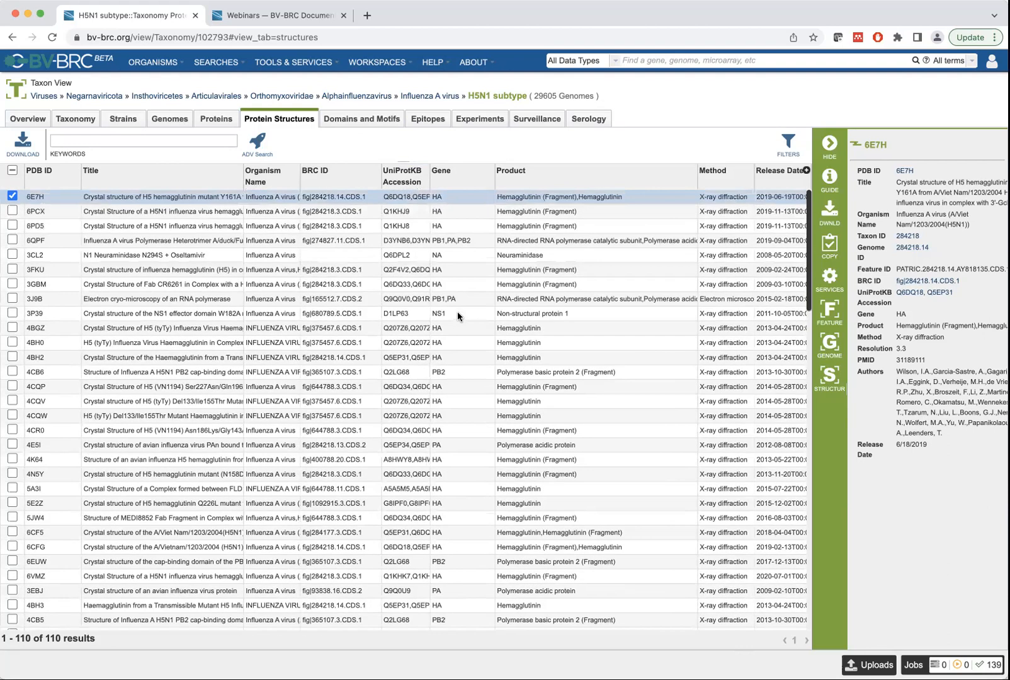
Sort the protein structures by gene in descending order and review which columns the table can show.
{"action": "left_click", "coordinate": [449, 177]}
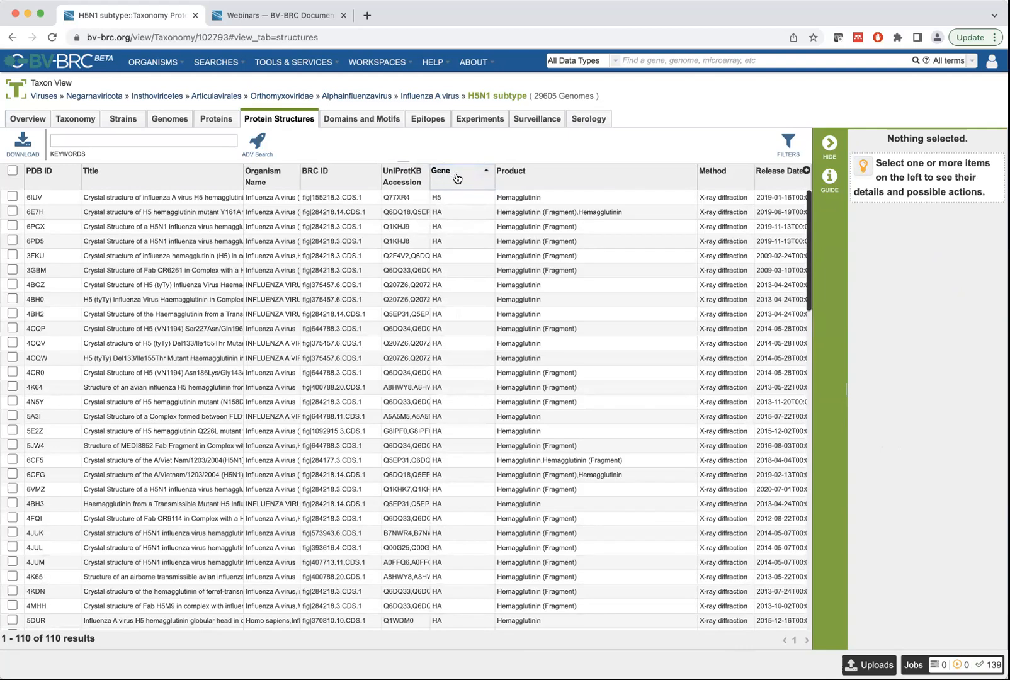
{"action": "left_click", "coordinate": [462, 177]}
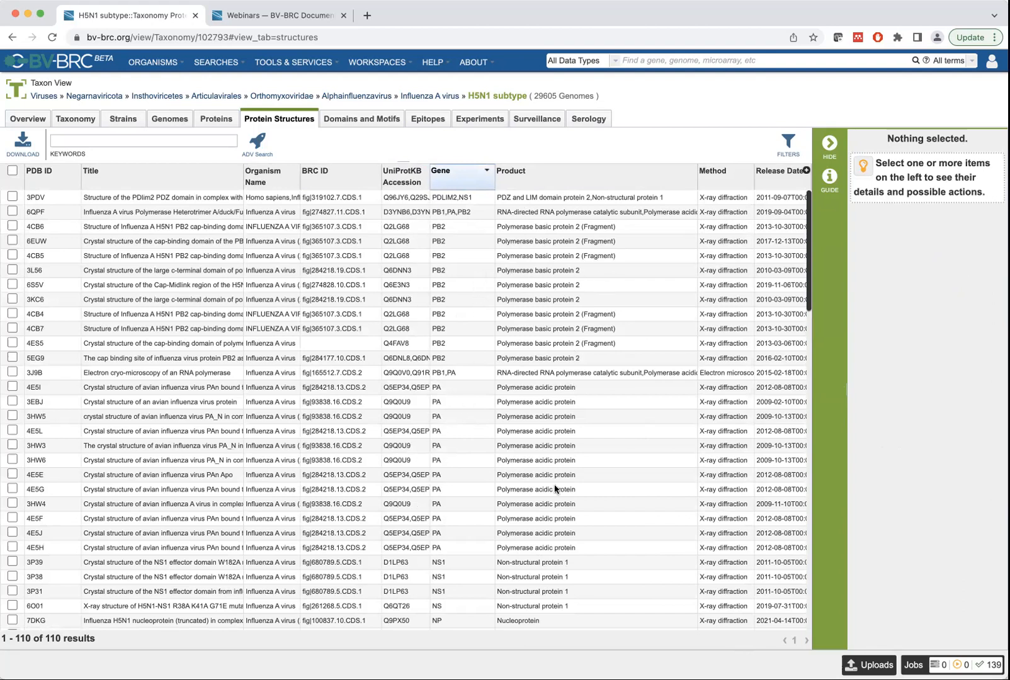
{"action": "scroll", "coordinate": [543, 504], "scroll_direction": "down", "scroll_amount": 5}
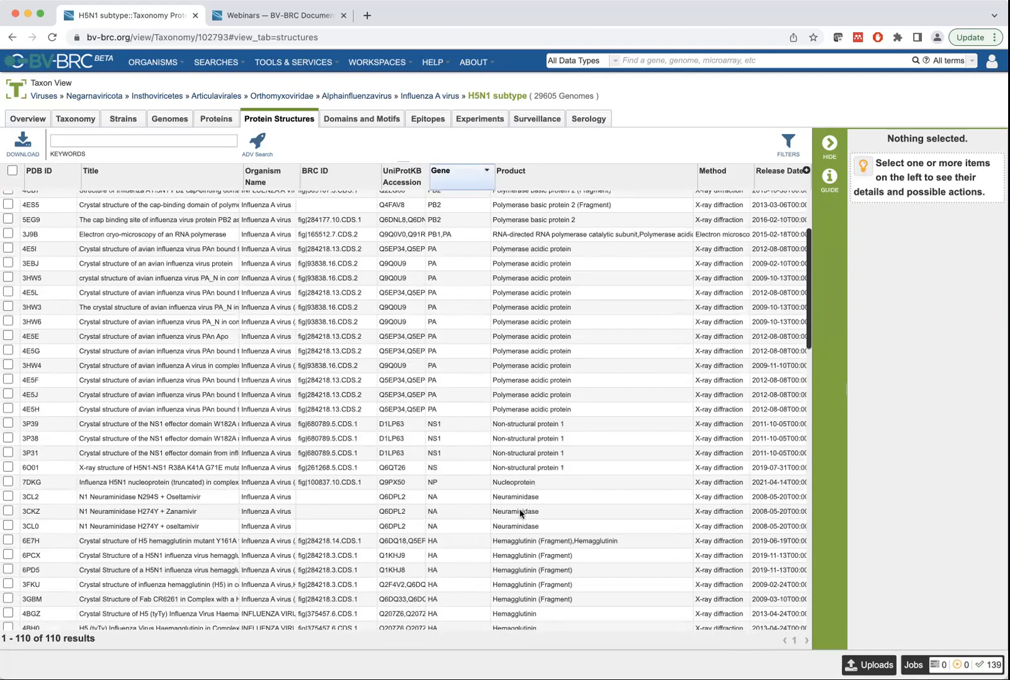
{"action": "scroll", "coordinate": [495, 598], "scroll_direction": "up", "scroll_amount": 5}
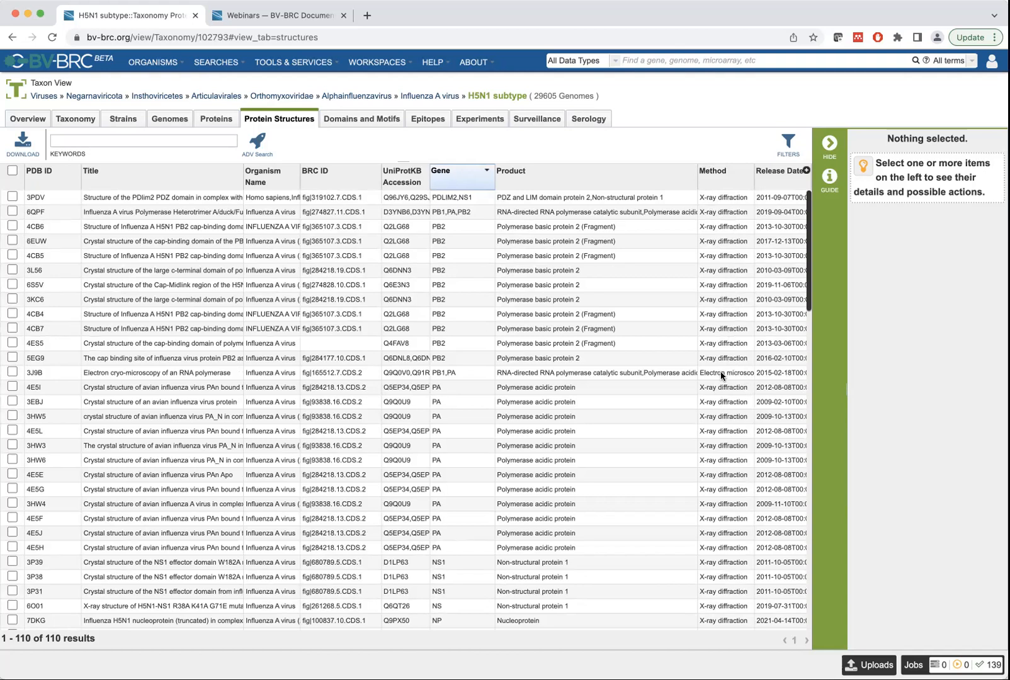
{"action": "scroll", "coordinate": [734, 378], "scroll_direction": "right", "scroll_amount": 1}
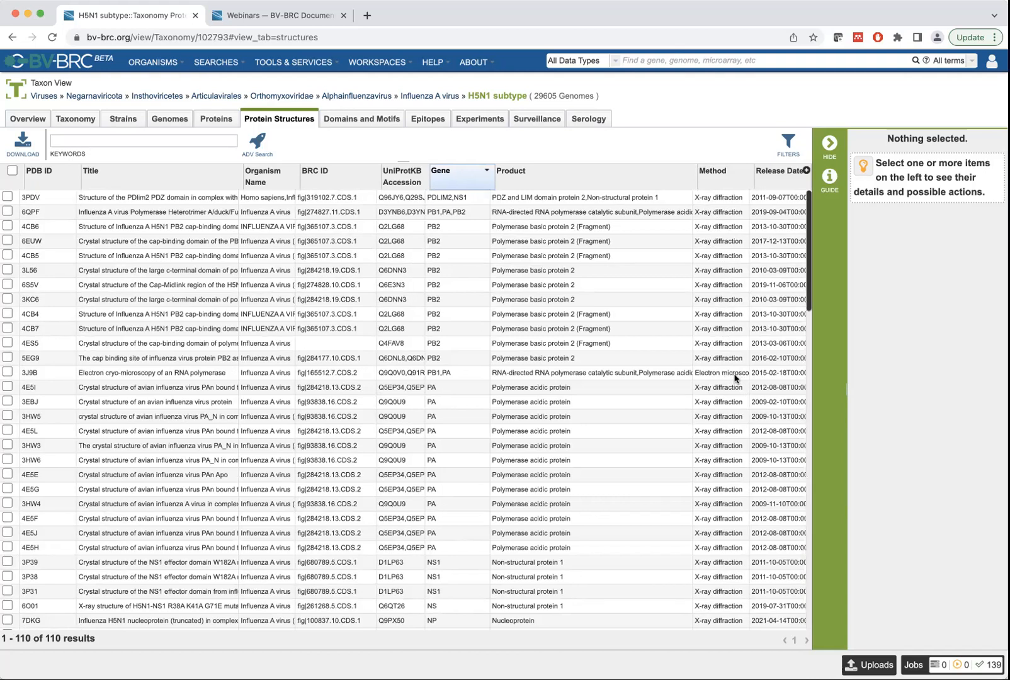
{"action": "scroll", "coordinate": [735, 378], "scroll_direction": "left", "scroll_amount": 1}
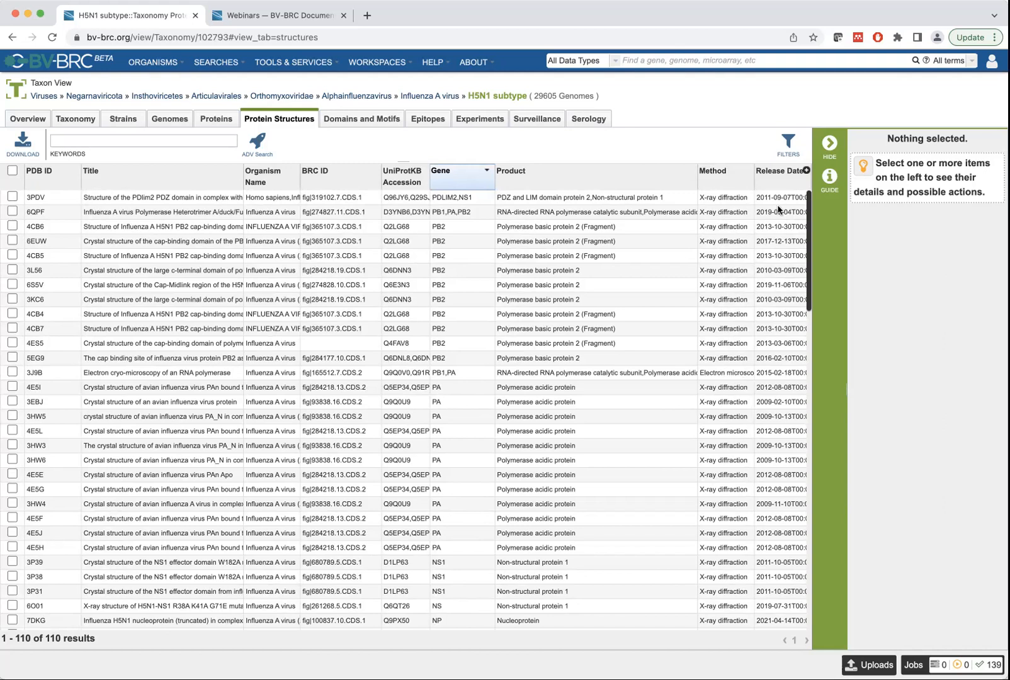
{"action": "left_click", "coordinate": [807, 171]}
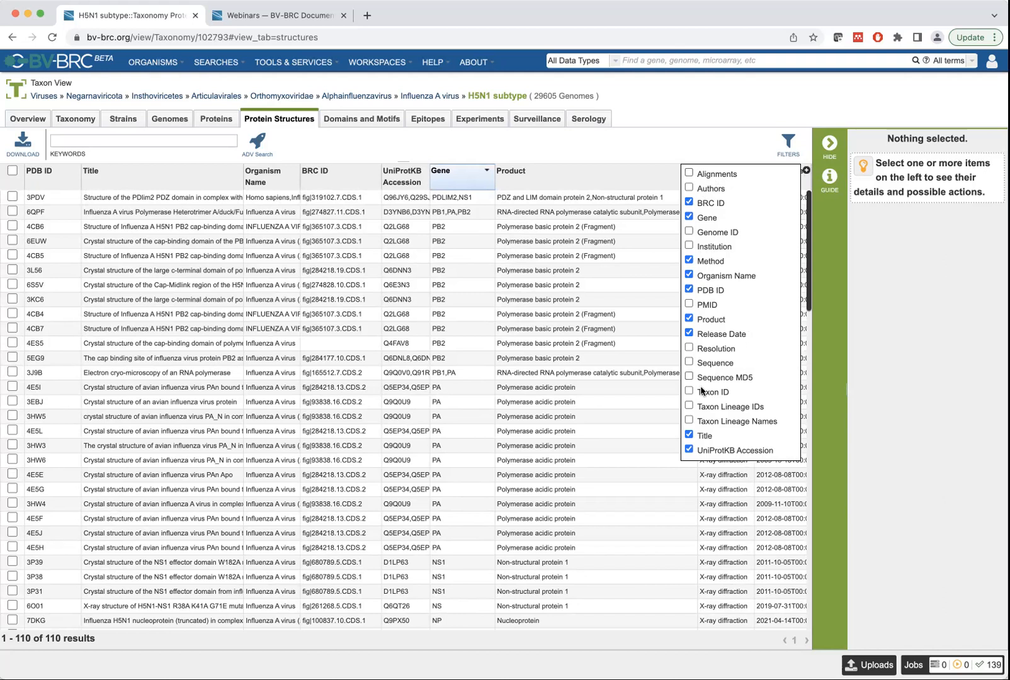
{"action": "left_click", "coordinate": [695, 142]}
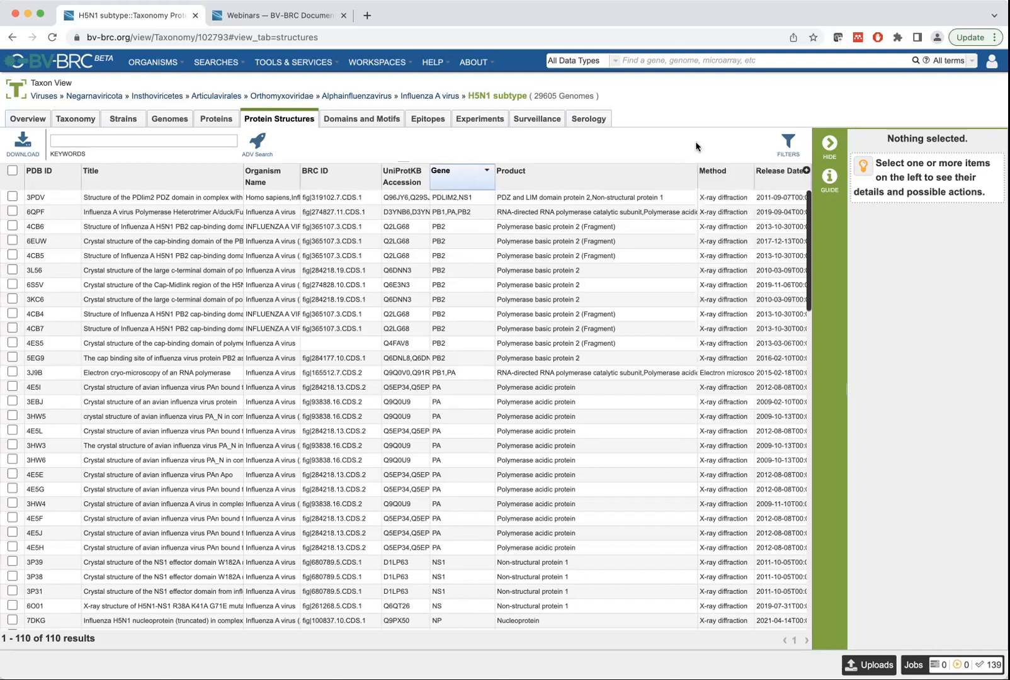
Look through the organism filter values, filter the protein structures by gene HA, and clear that filter again.
{"action": "left_click", "coordinate": [795, 145]}
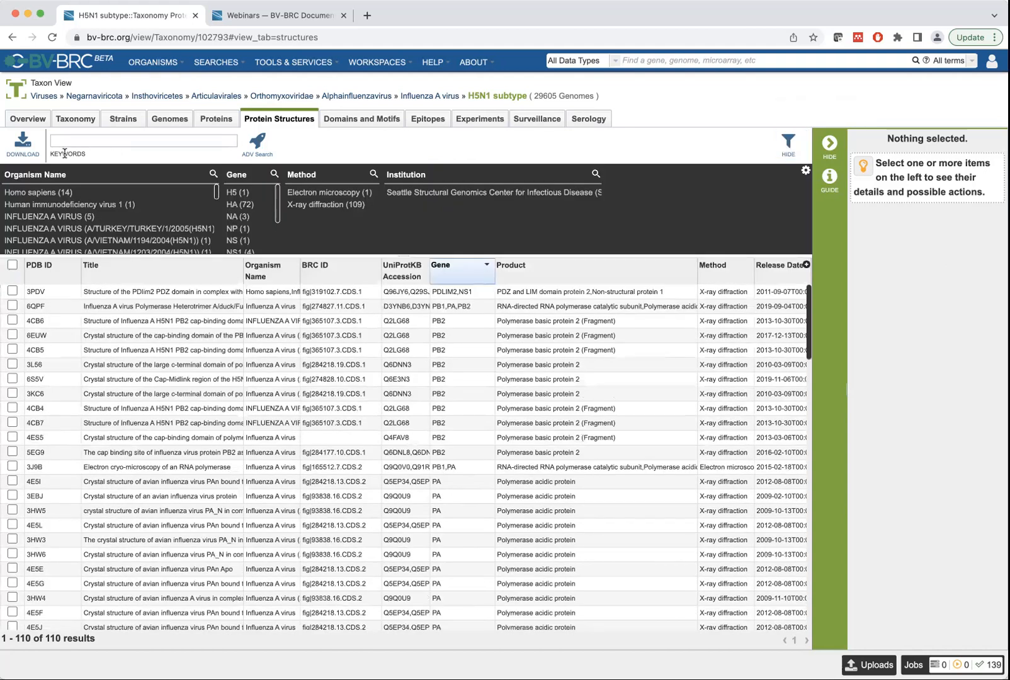
{"action": "scroll", "coordinate": [145, 230], "scroll_direction": "down", "scroll_amount": 2}
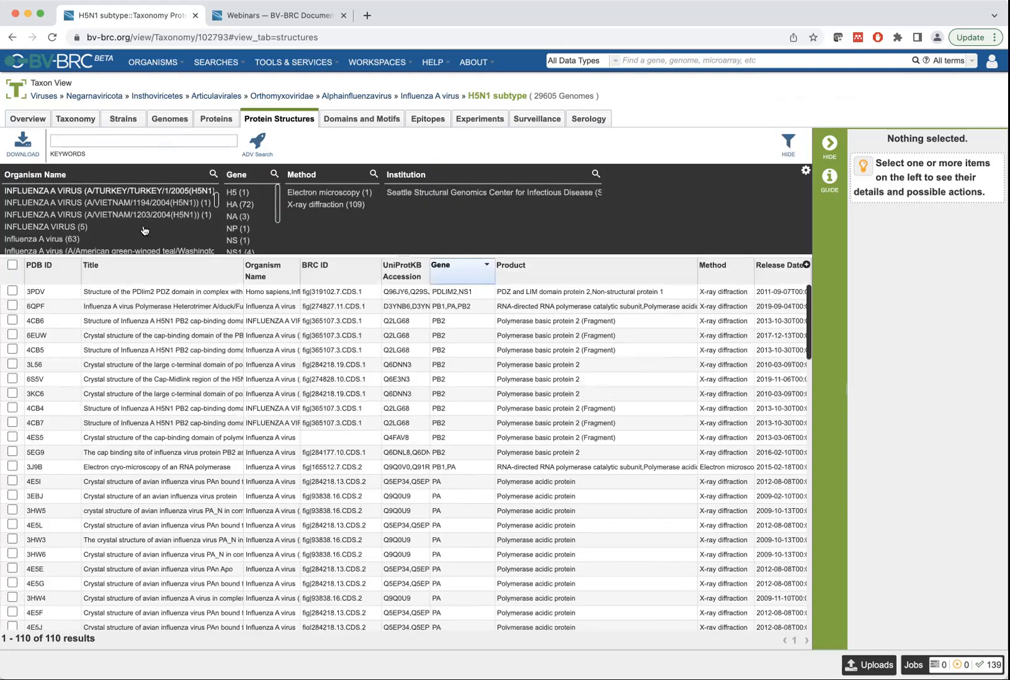
{"action": "scroll", "coordinate": [144, 230], "scroll_direction": "down", "scroll_amount": 3}
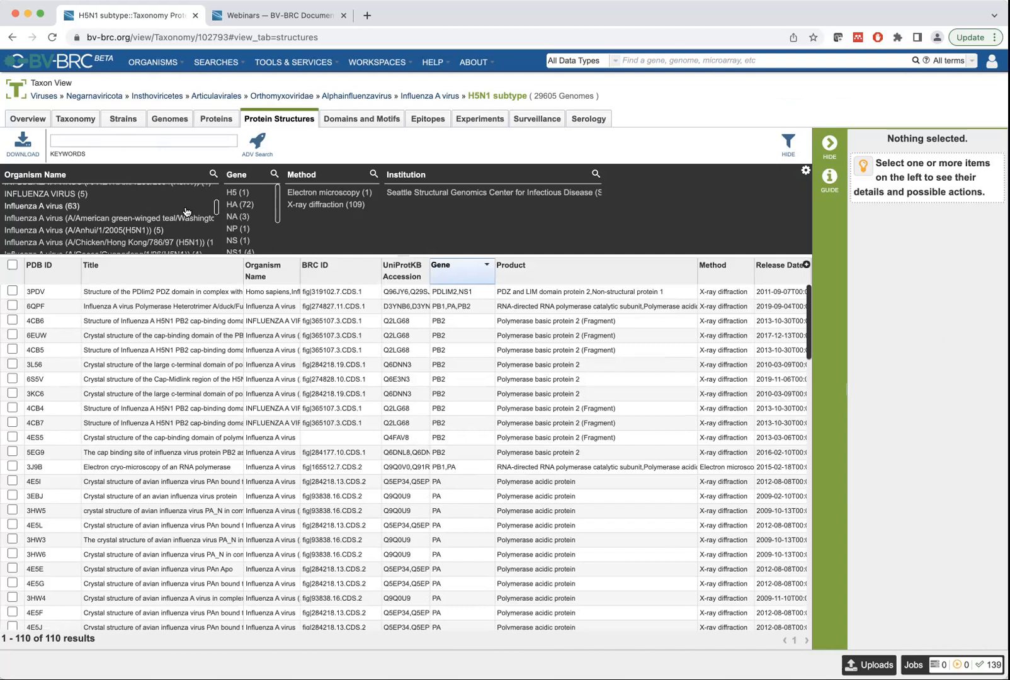
{"action": "scroll", "coordinate": [239, 233], "scroll_direction": "down", "scroll_amount": 1}
{"action": "scroll", "coordinate": [238, 234], "scroll_direction": "up", "scroll_amount": 2}
{"action": "scroll", "coordinate": [237, 237], "scroll_direction": "down", "scroll_amount": 1}
{"action": "left_click", "coordinate": [232, 206]}
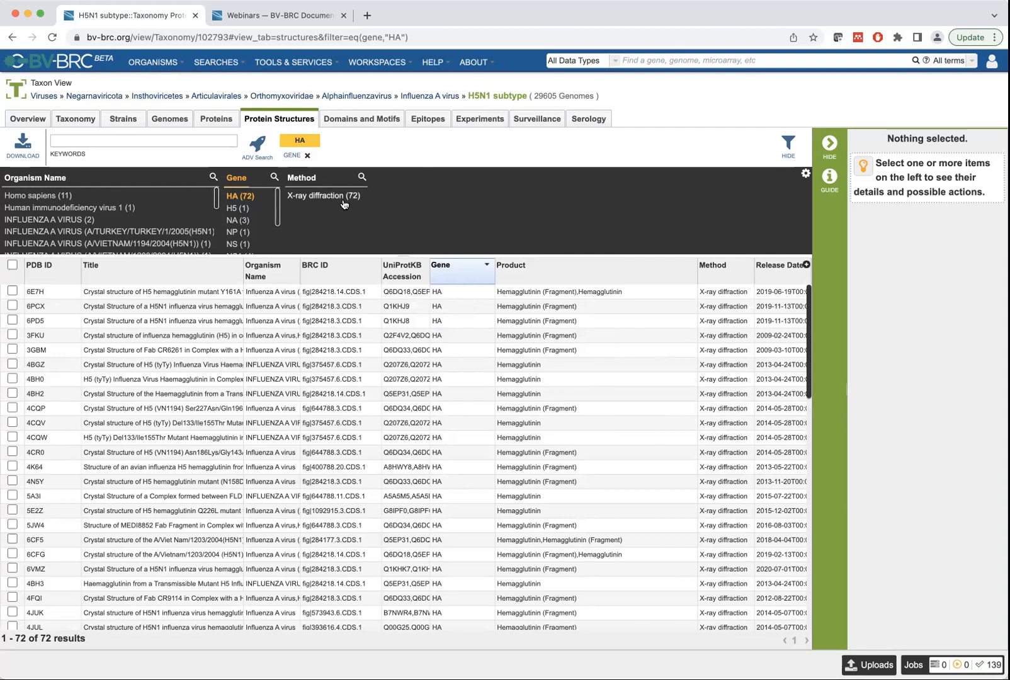
{"action": "left_click", "coordinate": [308, 157]}
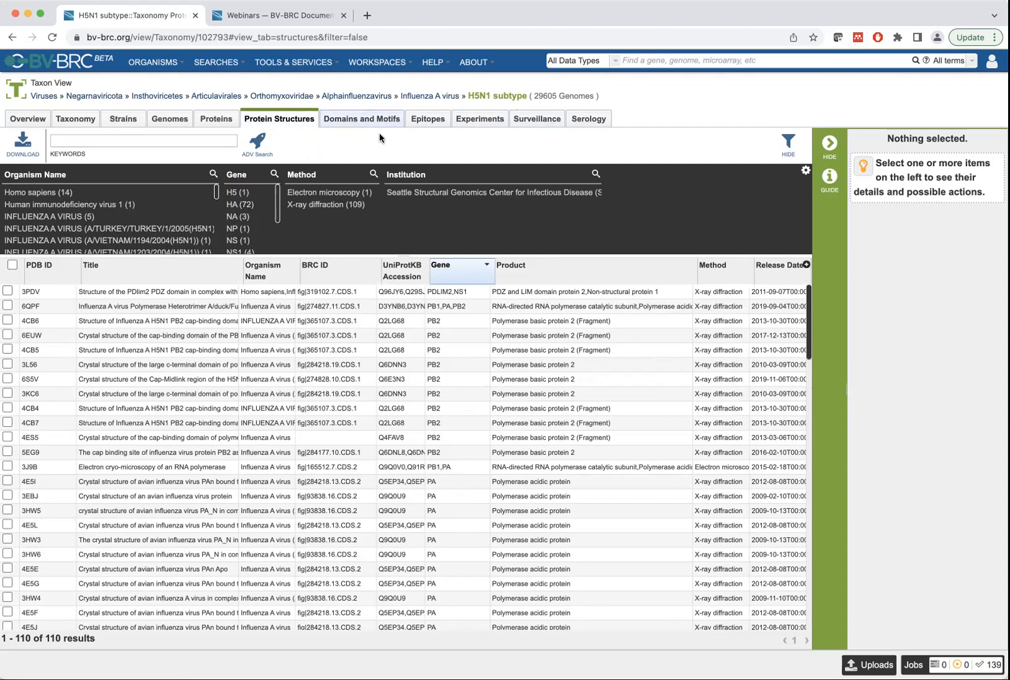
View the details of the first HA2 entry under domains and motifs, and look through the Source and Evidence filter values.
{"action": "left_click", "coordinate": [365, 123]}
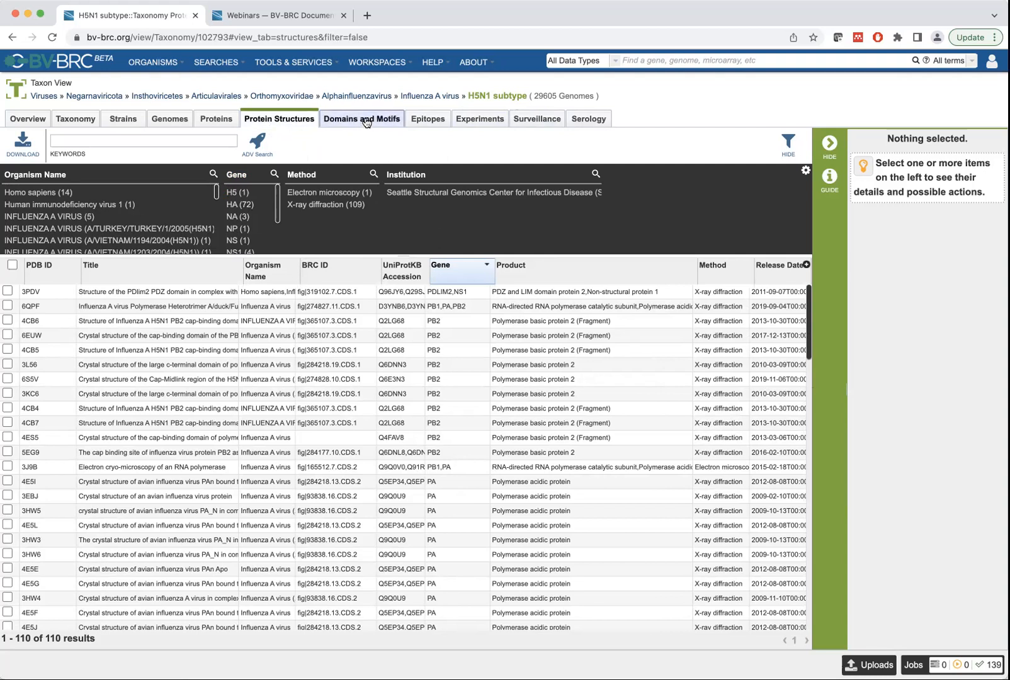
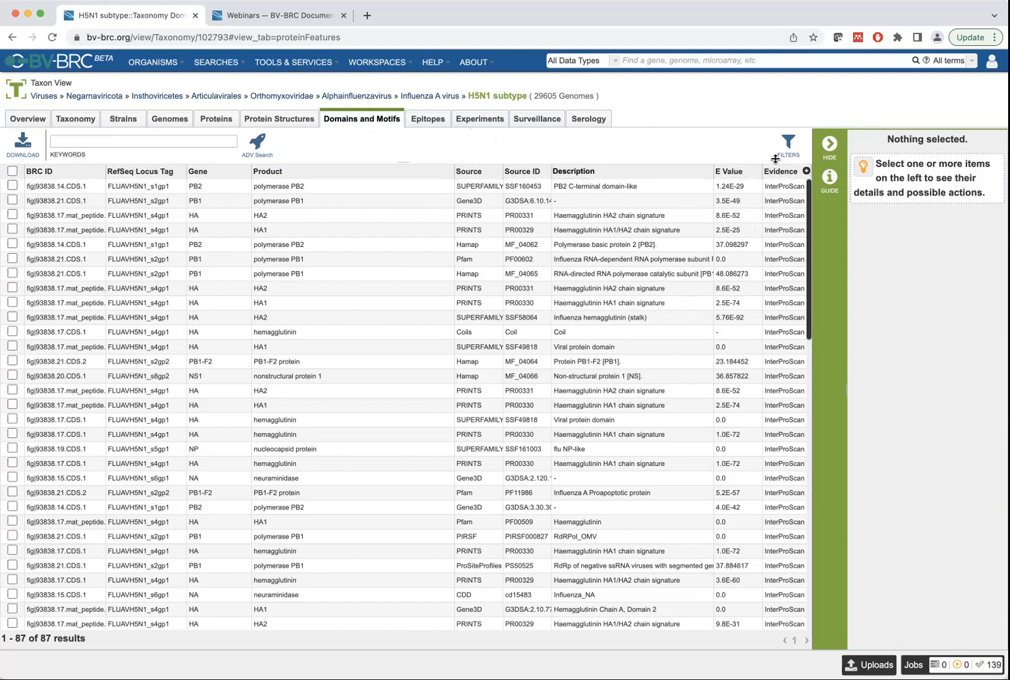
{"action": "left_click", "coordinate": [293, 219]}
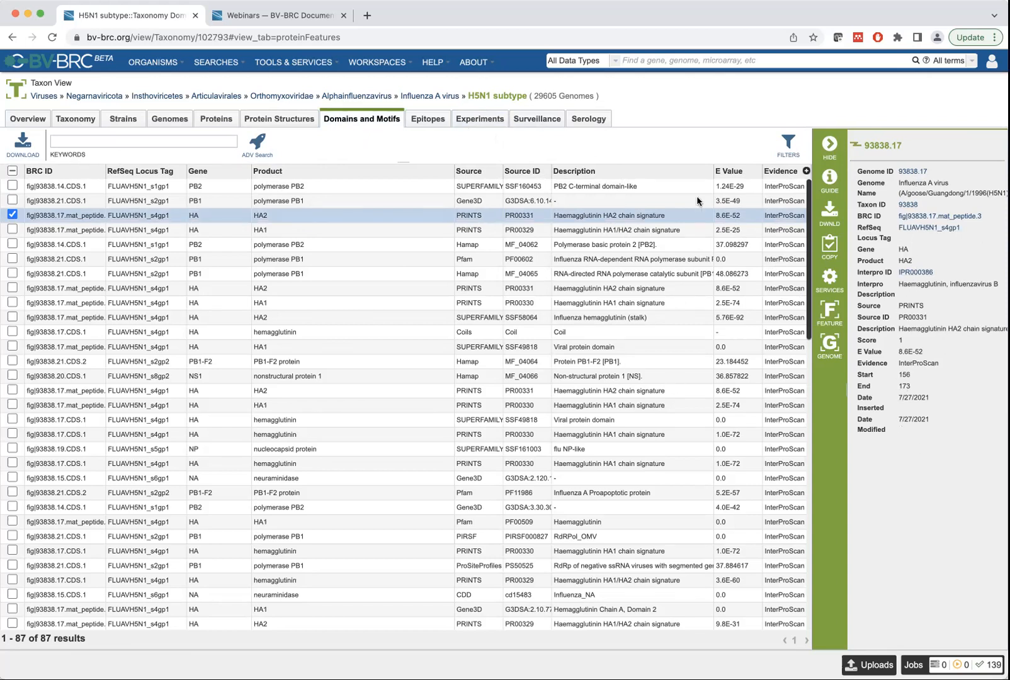
{"action": "left_click", "coordinate": [788, 144]}
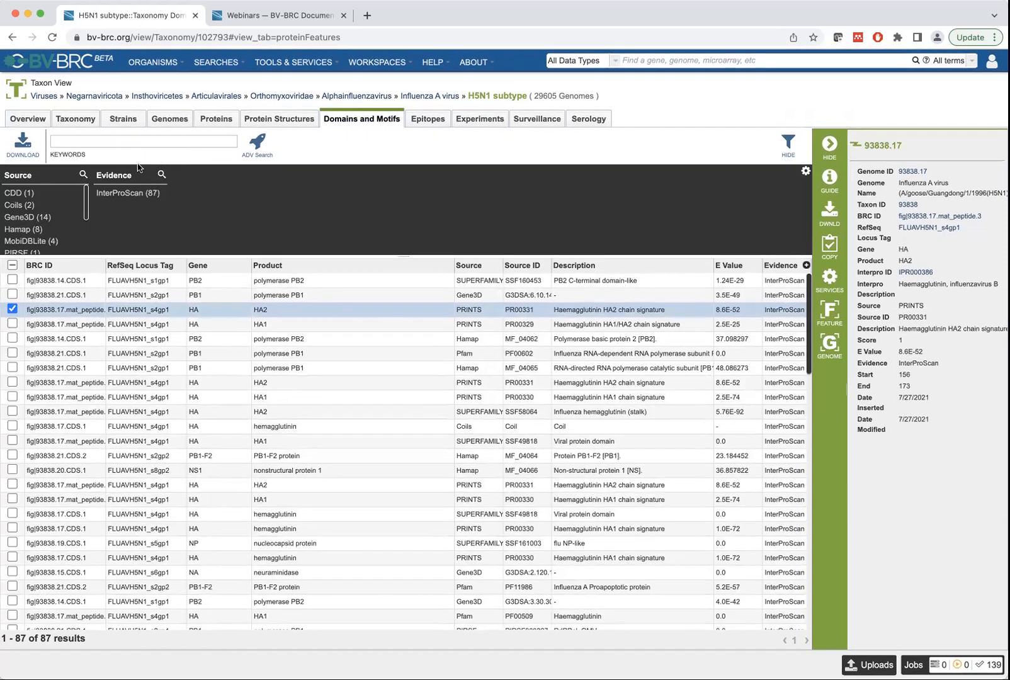
{"action": "scroll", "coordinate": [56, 226], "scroll_direction": "down", "scroll_amount": 3}
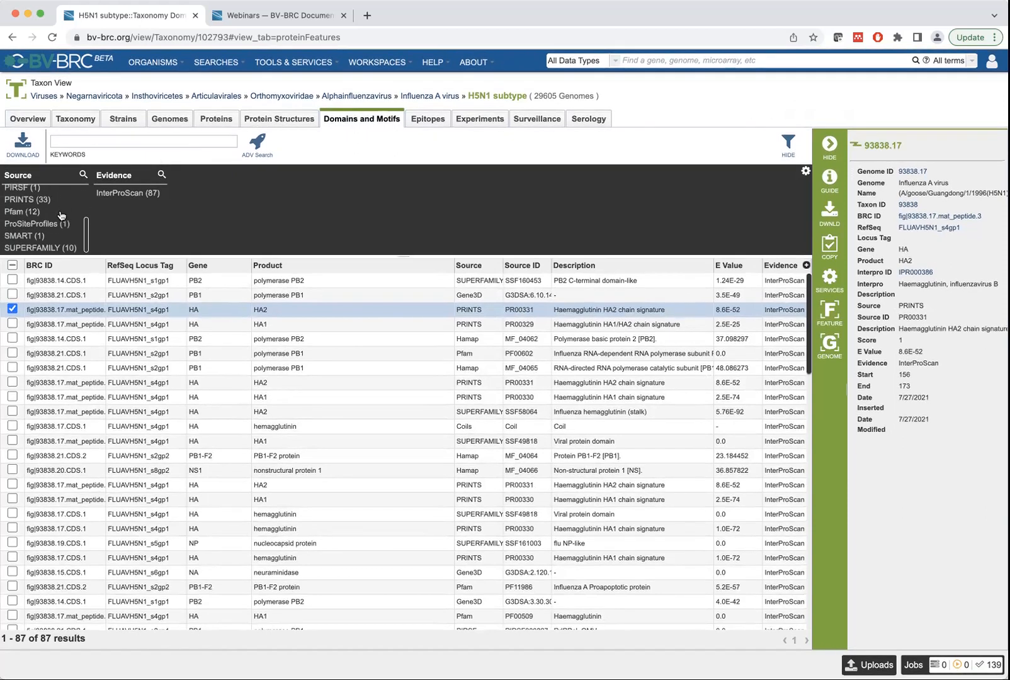
{"action": "scroll", "coordinate": [44, 227], "scroll_direction": "up", "scroll_amount": 3}
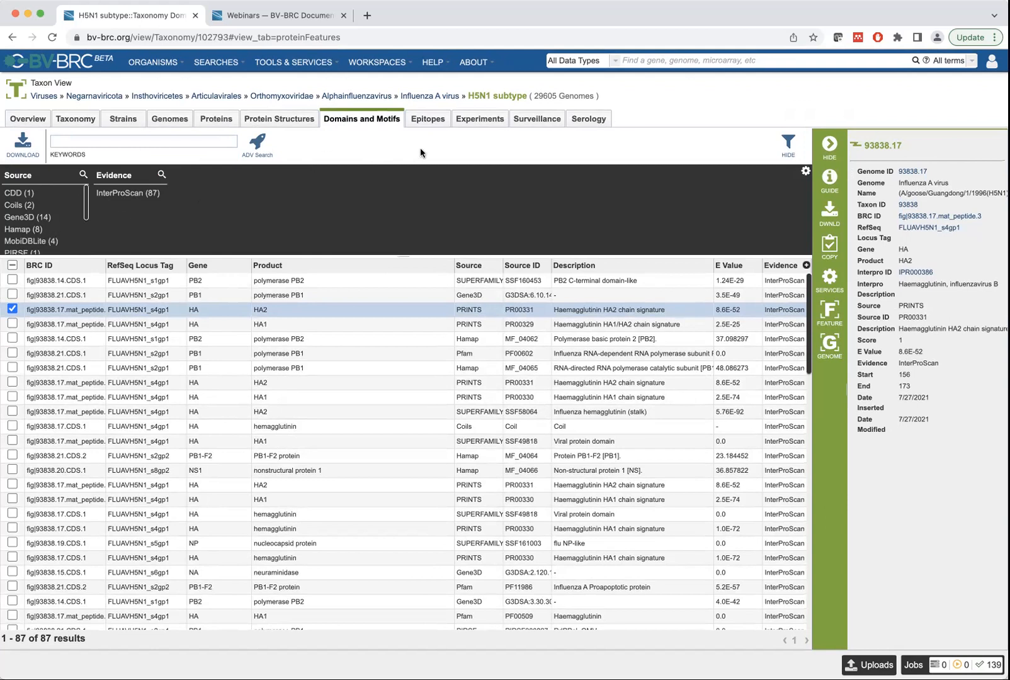
{"action": "left_click", "coordinate": [788, 144]}
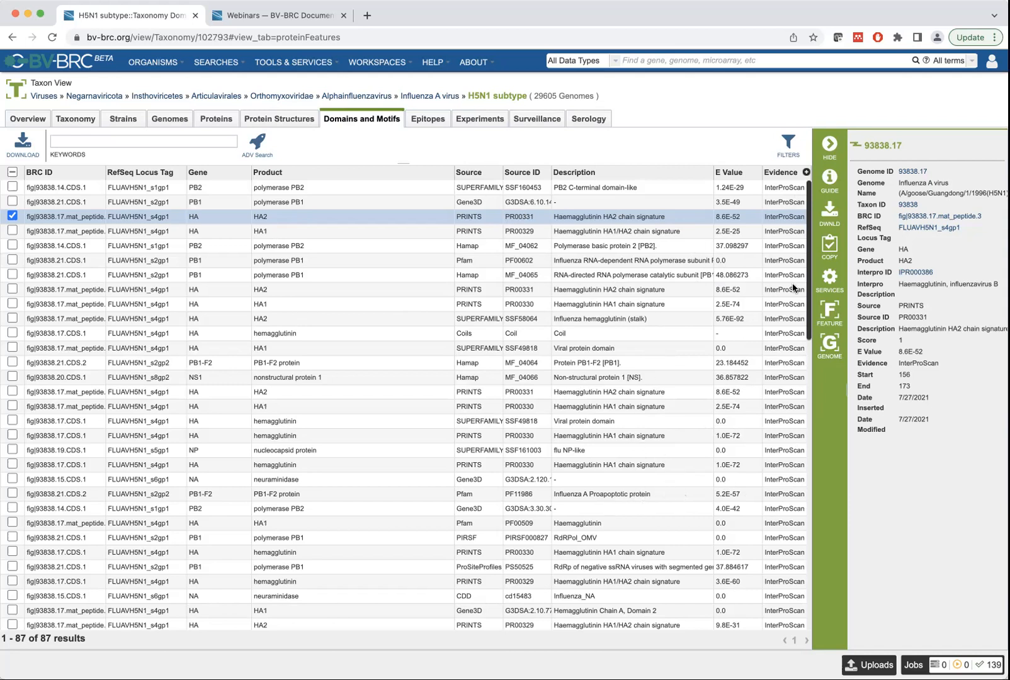
View the epitopes of the H5N1 subtype, refresh them, and move up to the epitopes of the whole Influenza A virus taxon.
{"action": "left_click", "coordinate": [434, 119]}
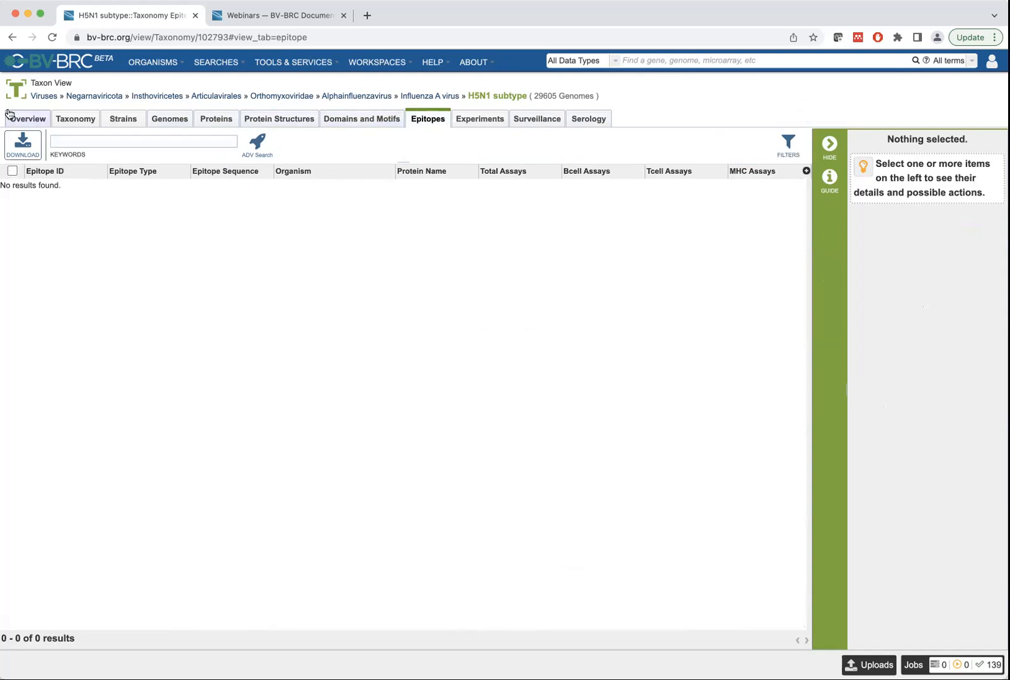
{"action": "left_click", "coordinate": [53, 37]}
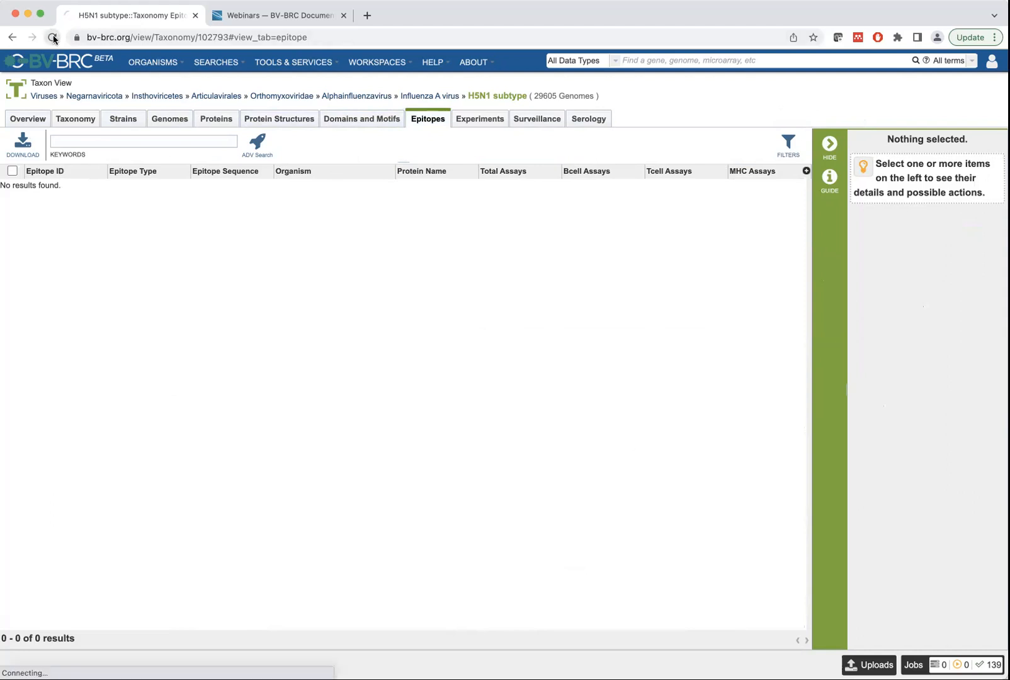
{"action": "left_click", "coordinate": [439, 96]}
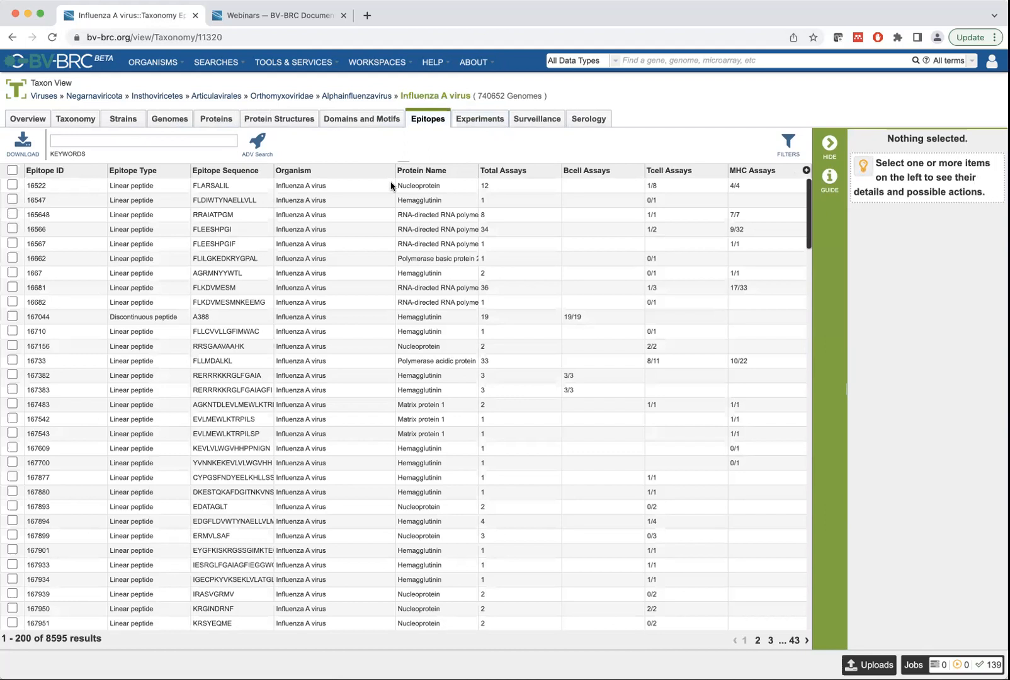
Filter the epitopes by protein name Hemagglutinin and host Homo sapiens (human), and look through the assay result values.
{"action": "left_click", "coordinate": [788, 143]}
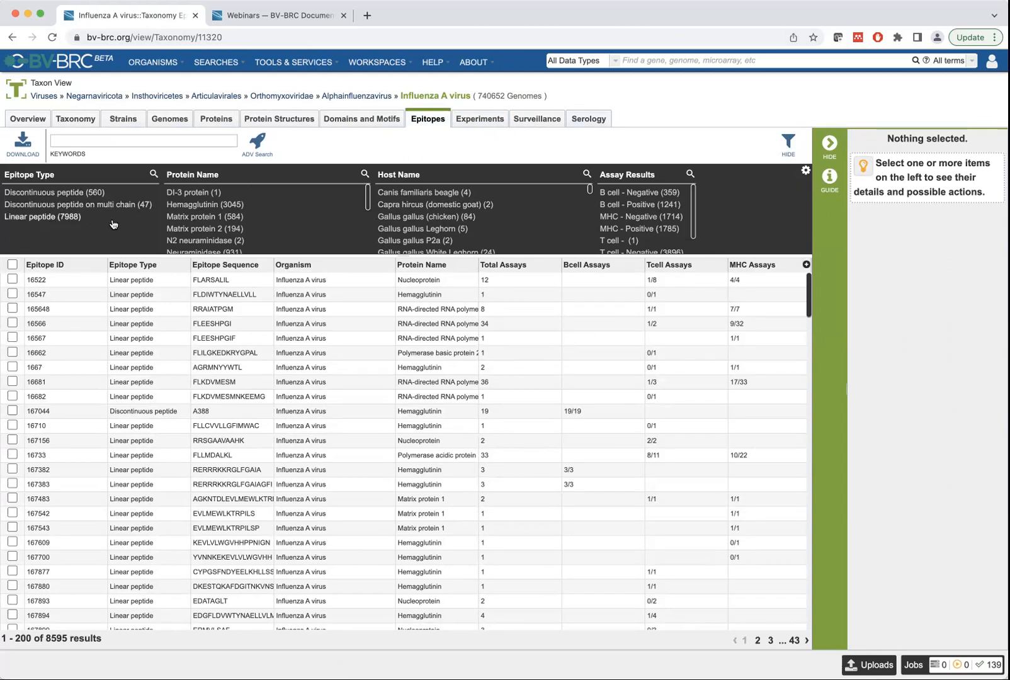
{"action": "left_click", "coordinate": [202, 207]}
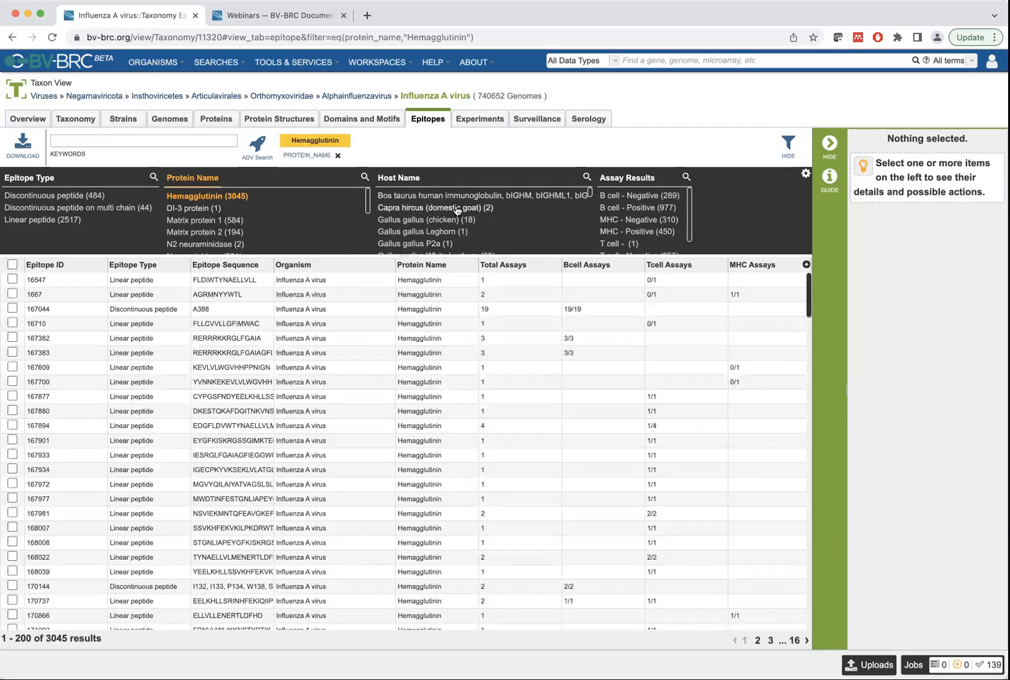
{"action": "scroll", "coordinate": [421, 226], "scroll_direction": "down", "scroll_amount": 3}
{"action": "scroll", "coordinate": [421, 225], "scroll_direction": "down", "scroll_amount": 2}
{"action": "scroll", "coordinate": [421, 226], "scroll_direction": "up", "scroll_amount": 4}
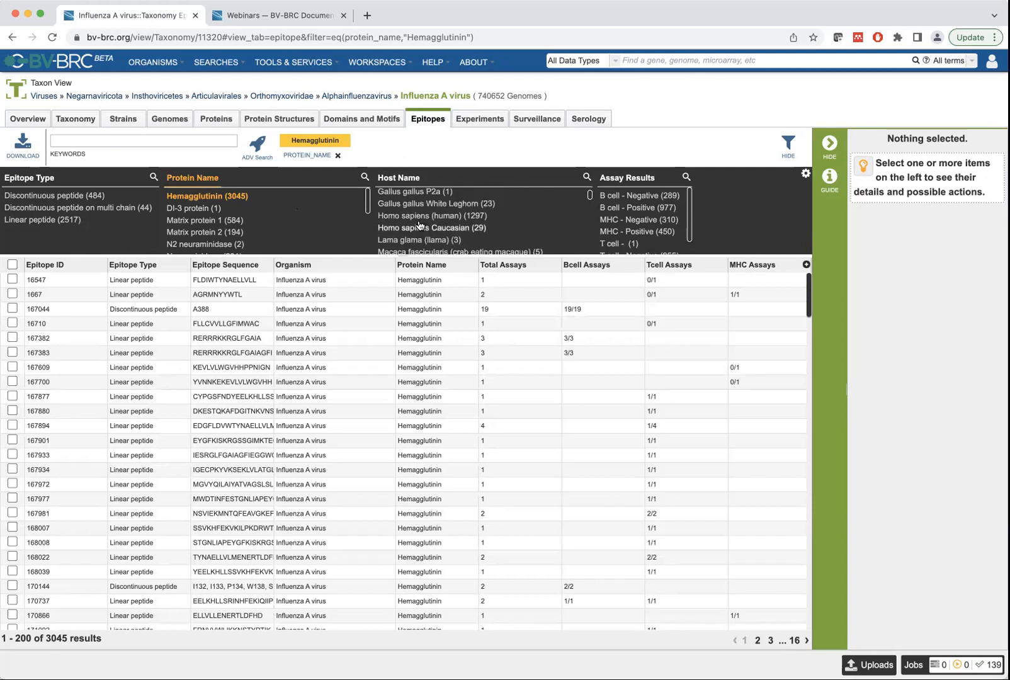
{"action": "left_click", "coordinate": [395, 216]}
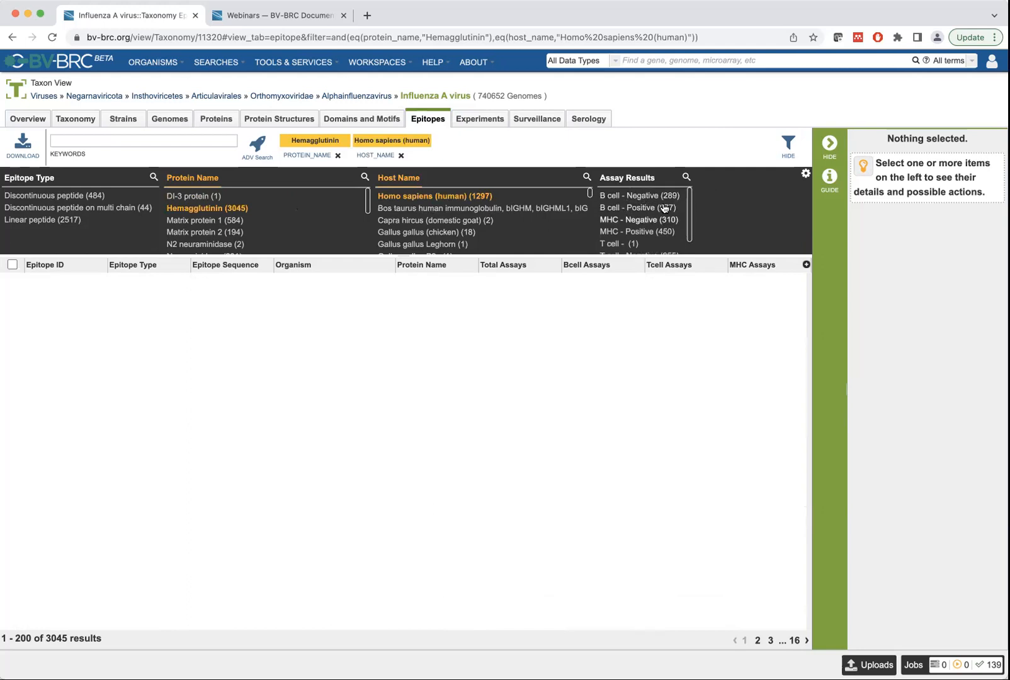
{"action": "scroll", "coordinate": [660, 233], "scroll_direction": "down", "scroll_amount": 2}
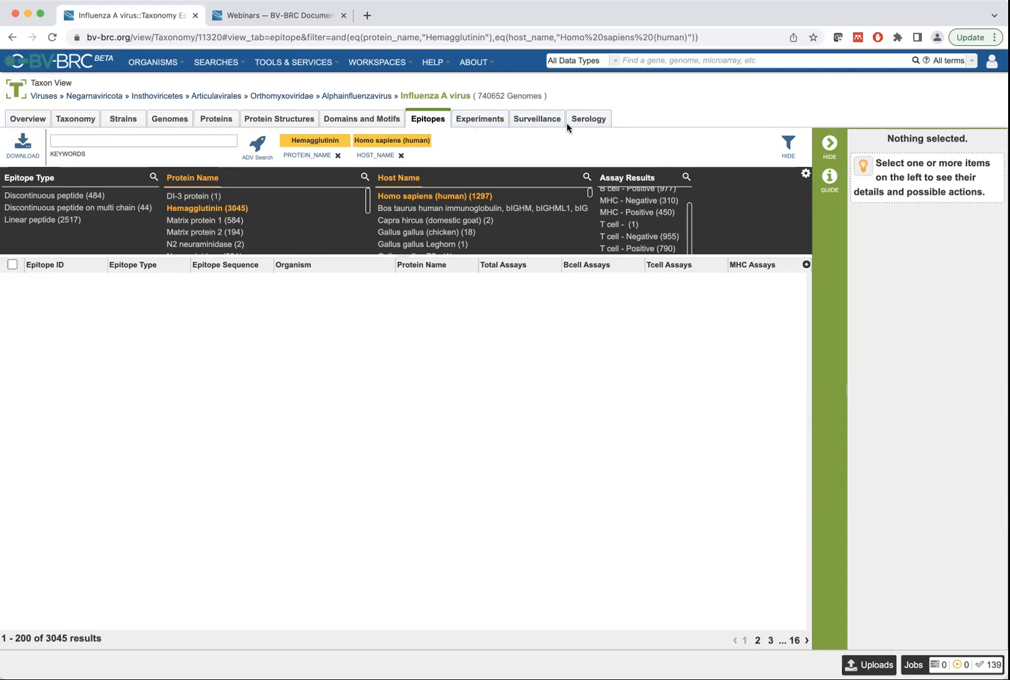
Look at the Influenza A virus experiments, and select the first eleven records of its surveillance data.
{"action": "left_click", "coordinate": [494, 120]}
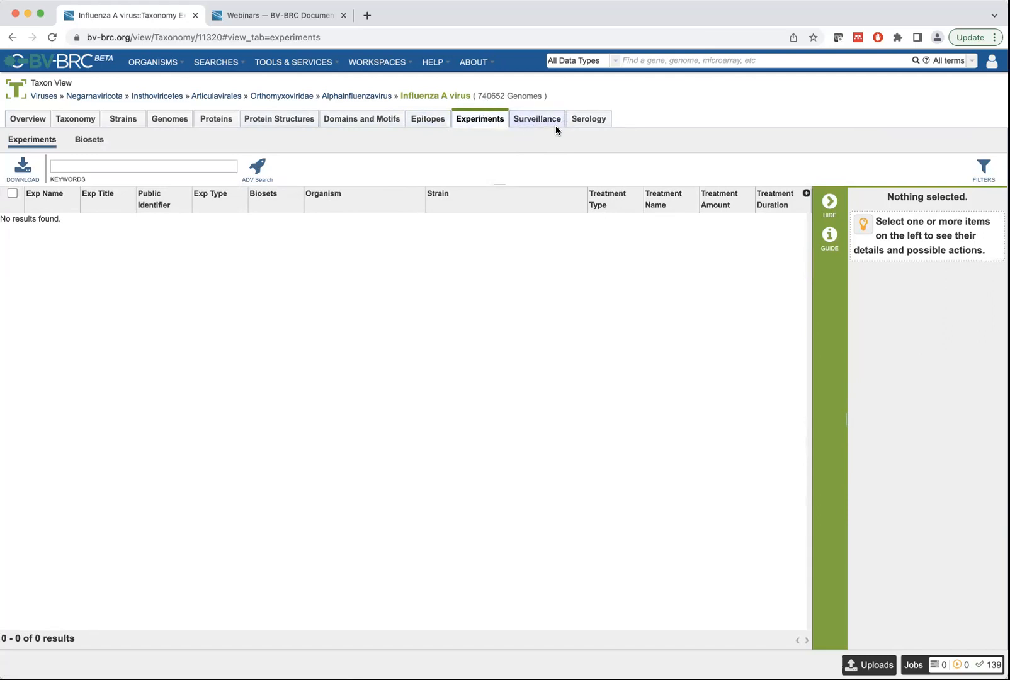
{"action": "left_click", "coordinate": [540, 122]}
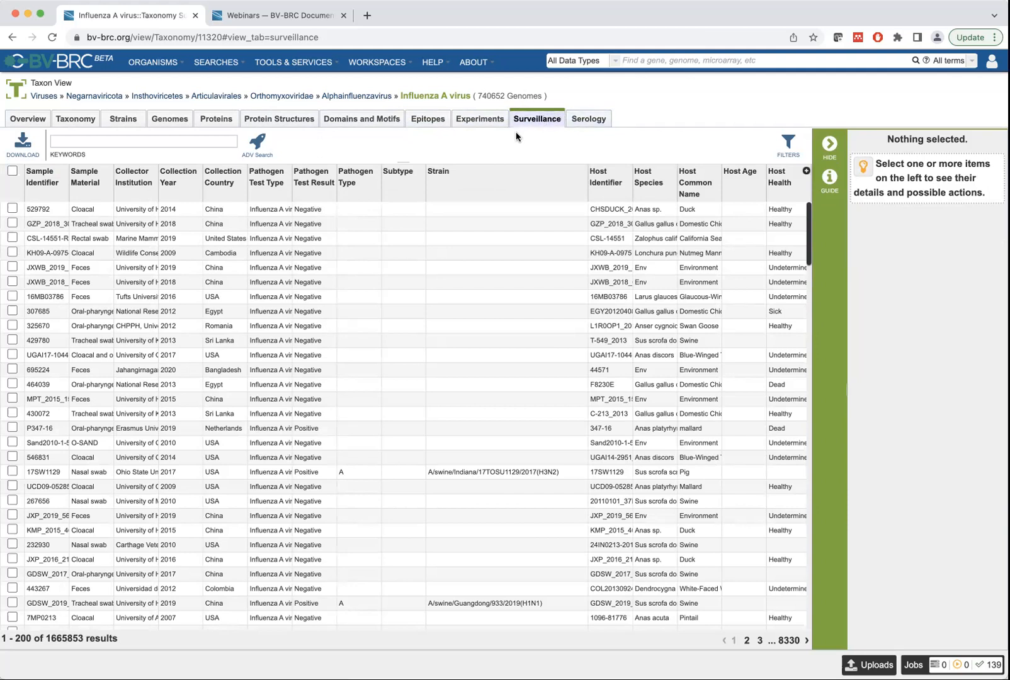
{"action": "left_click", "coordinate": [12, 209]}
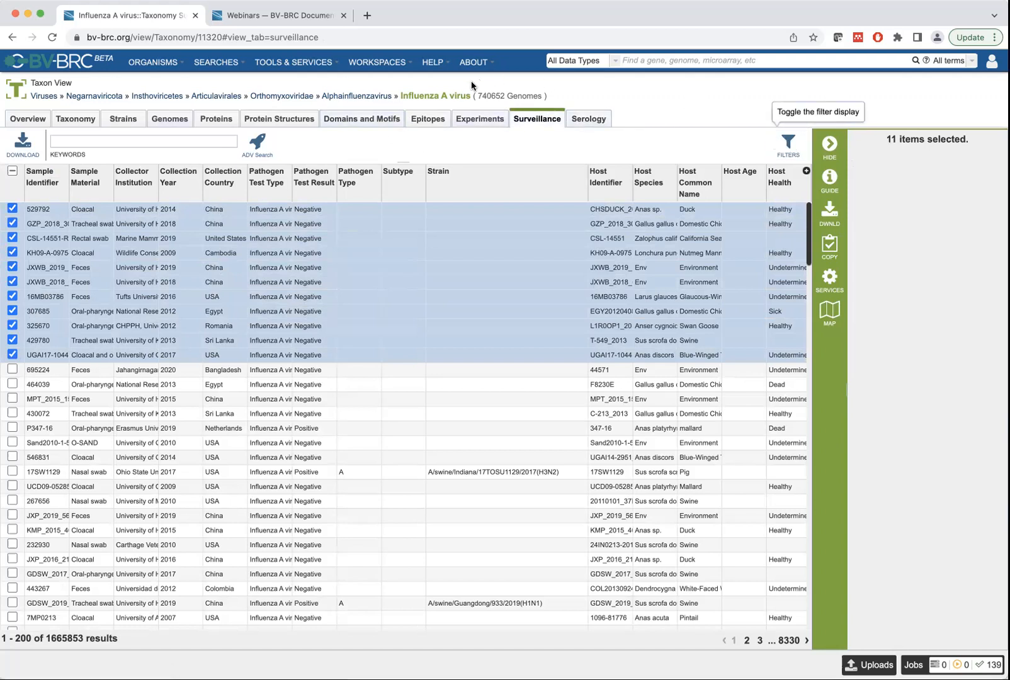
Clear the record selection, filter the surveillance data by collection year 2020, and look through the collection country values.
{"action": "left_click", "coordinate": [788, 146]}
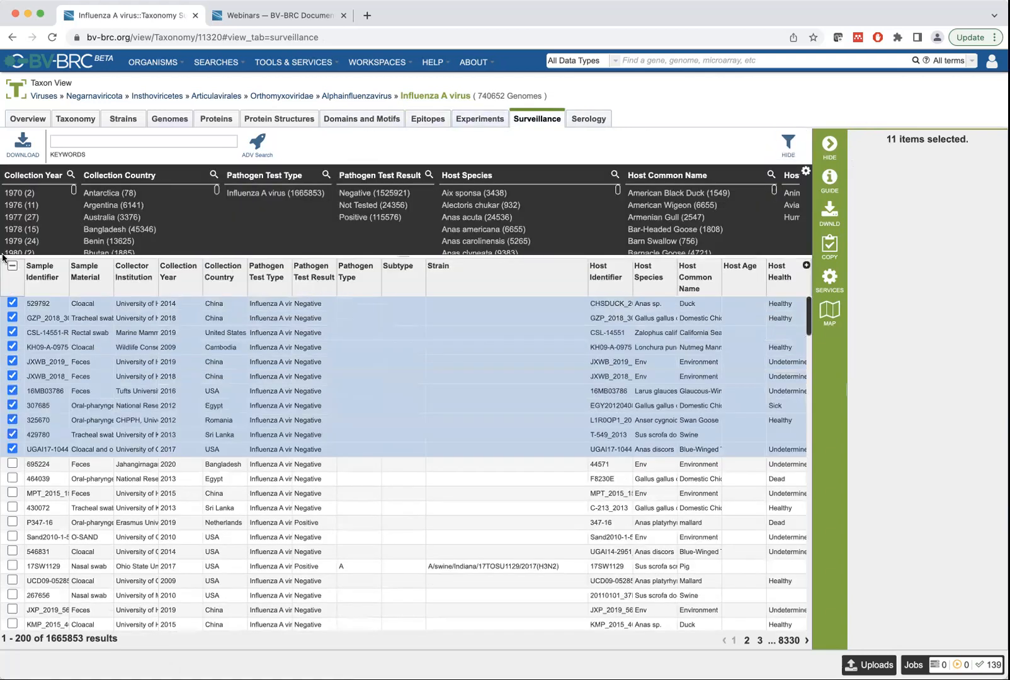
{"action": "left_click", "coordinate": [11, 267]}
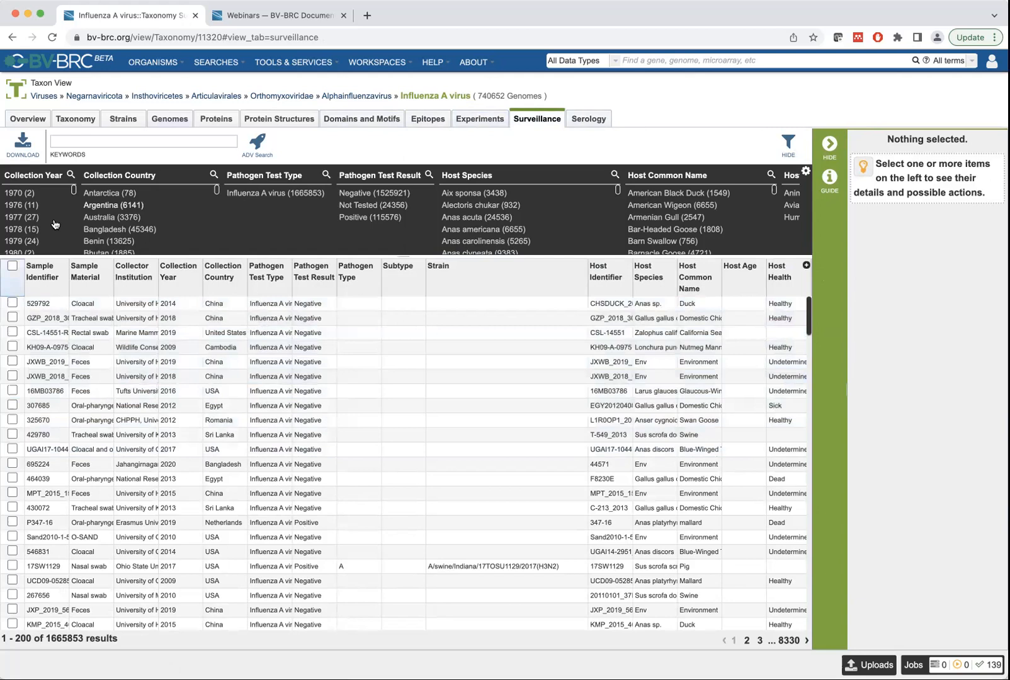
{"action": "scroll", "coordinate": [114, 233], "scroll_direction": "down", "scroll_amount": 15}
{"action": "scroll", "coordinate": [25, 237], "scroll_direction": "down", "scroll_amount": 10}
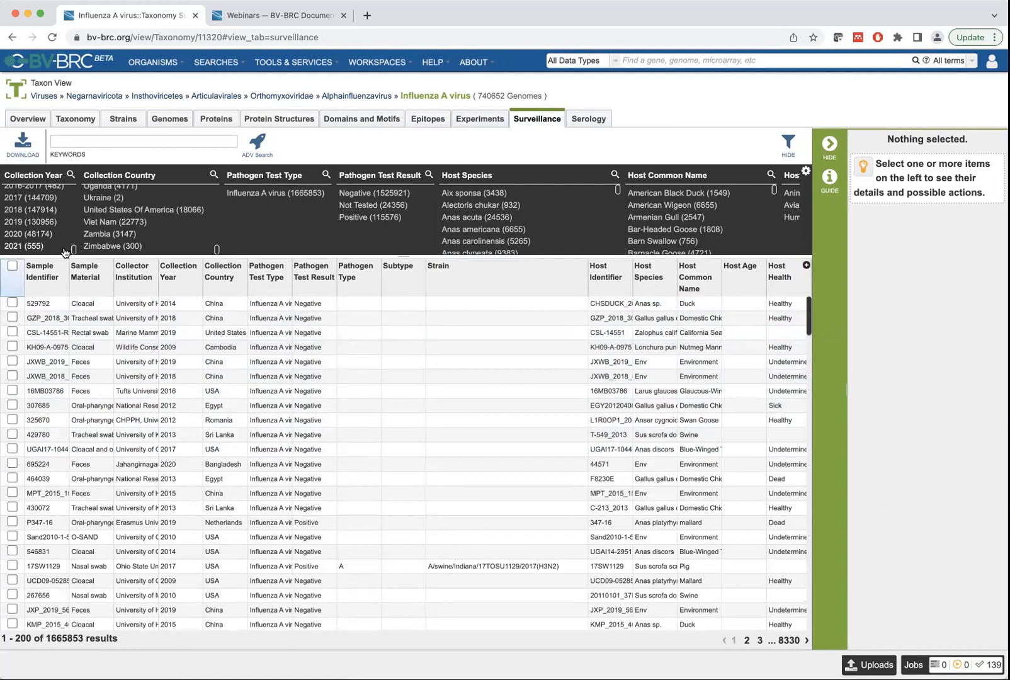
{"action": "left_click", "coordinate": [35, 235]}
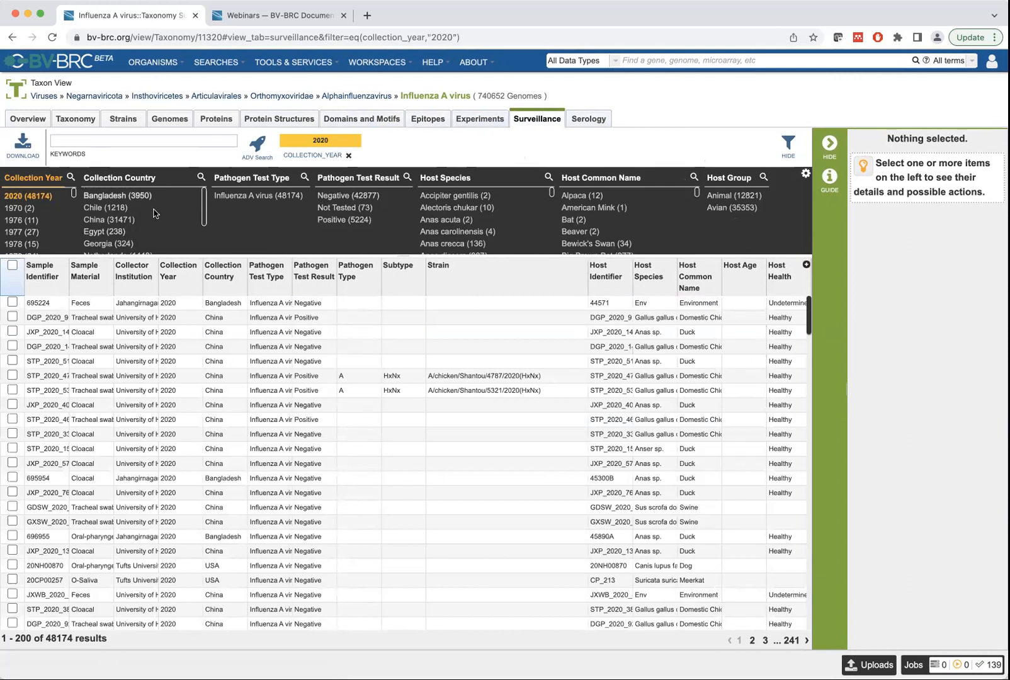
{"action": "scroll", "coordinate": [155, 215], "scroll_direction": "down", "scroll_amount": 2}
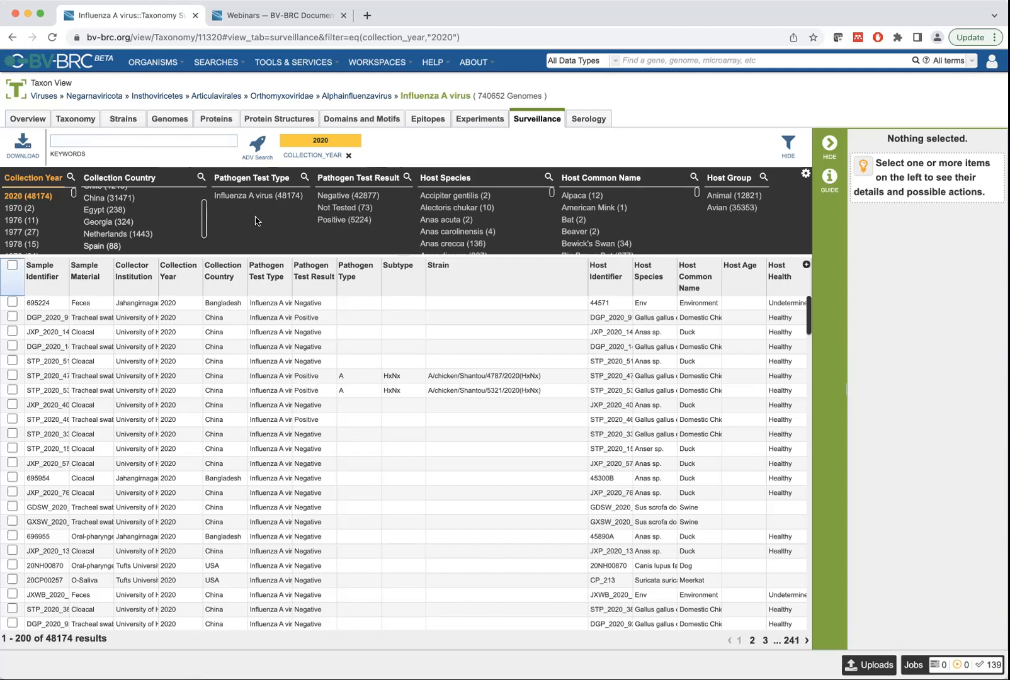
Add Geographic Group to the surveillance filter categories, collapse the details area, and open the value search of that category.
{"action": "left_click", "coordinate": [806, 173]}
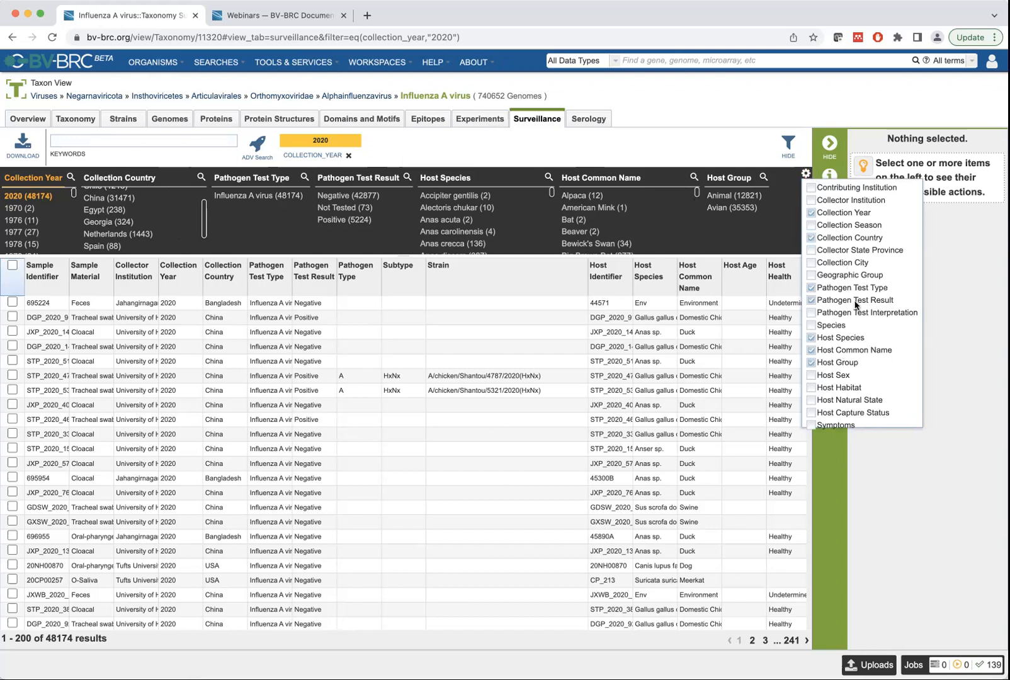
{"action": "scroll", "coordinate": [837, 311], "scroll_direction": "down", "scroll_amount": 3}
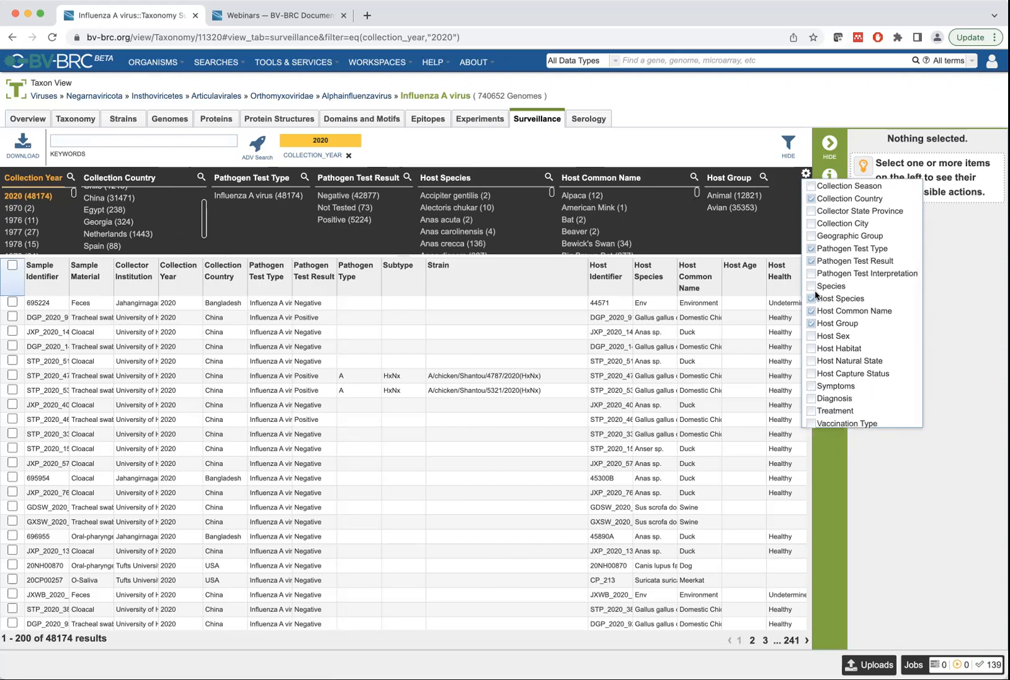
{"action": "scroll", "coordinate": [816, 271], "scroll_direction": "up", "scroll_amount": 2}
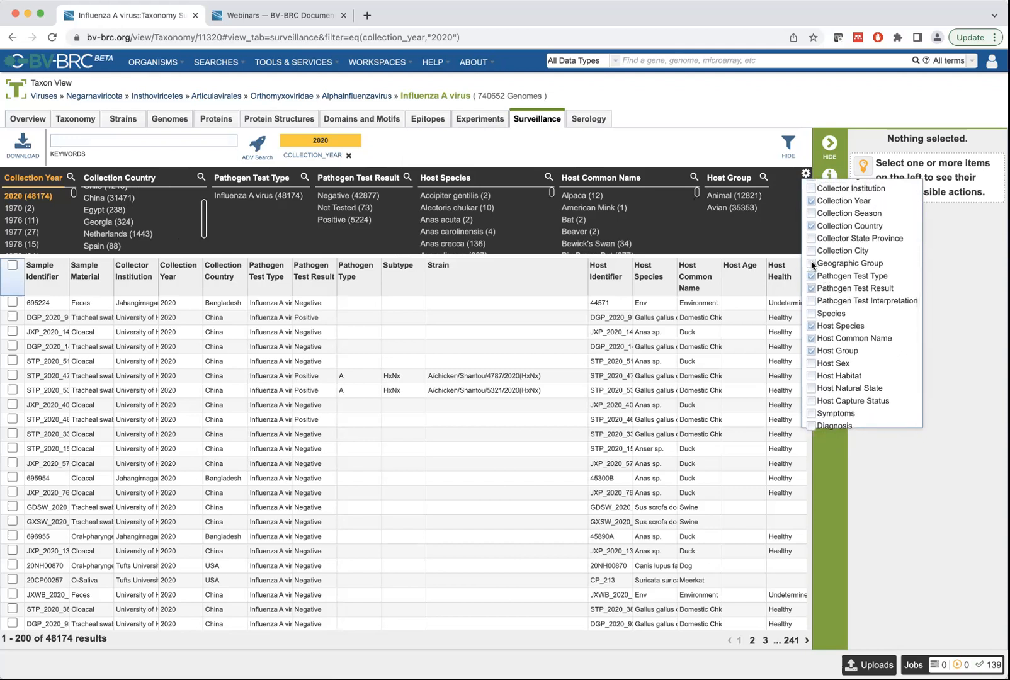
{"action": "left_click", "coordinate": [812, 265]}
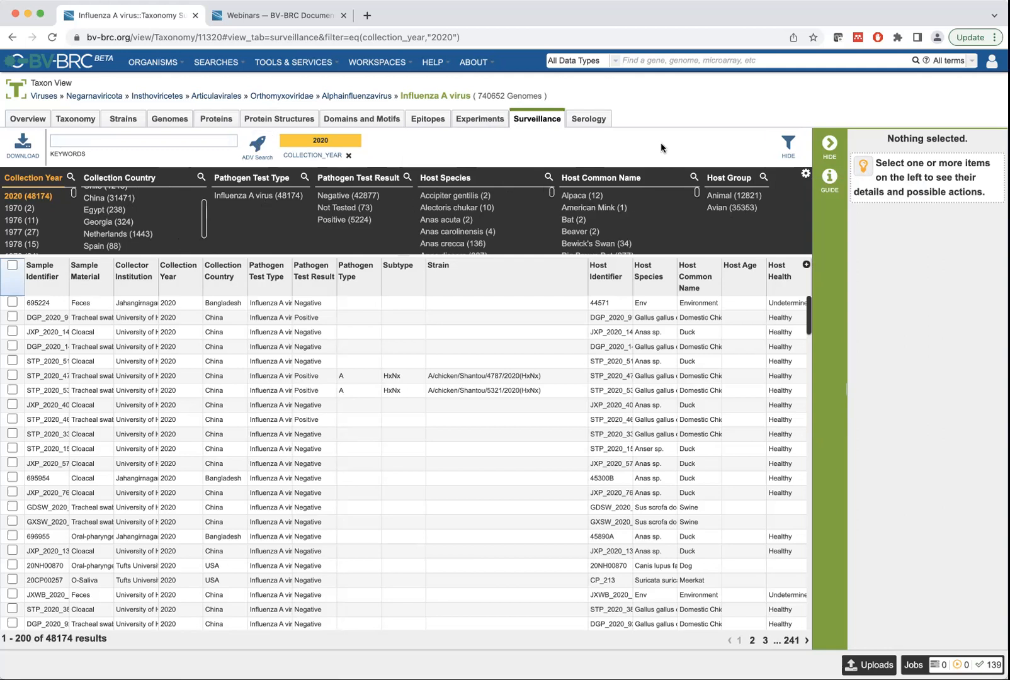
{"action": "left_click", "coordinate": [830, 143]}
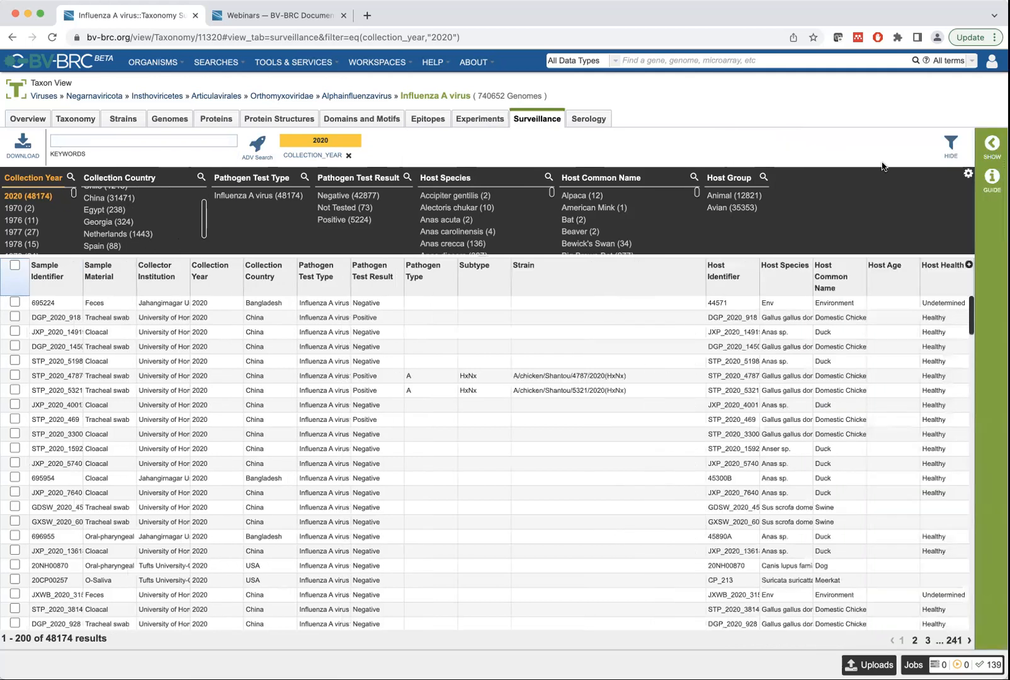
{"action": "scroll", "coordinate": [154, 196], "scroll_direction": "up", "scroll_amount": 1}
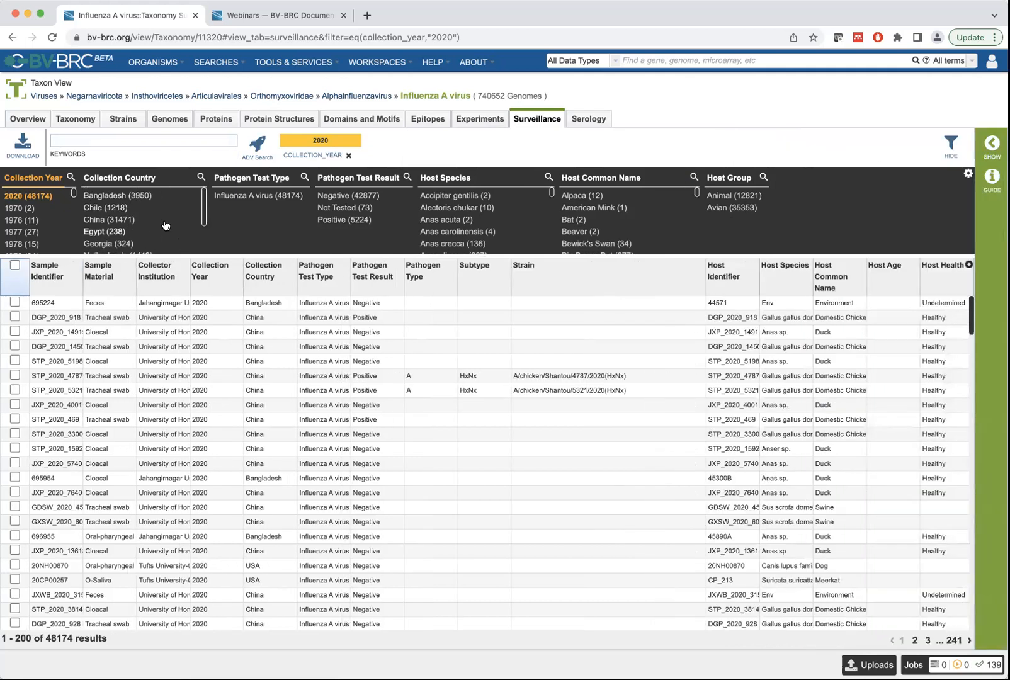
{"action": "left_click", "coordinate": [969, 173]}
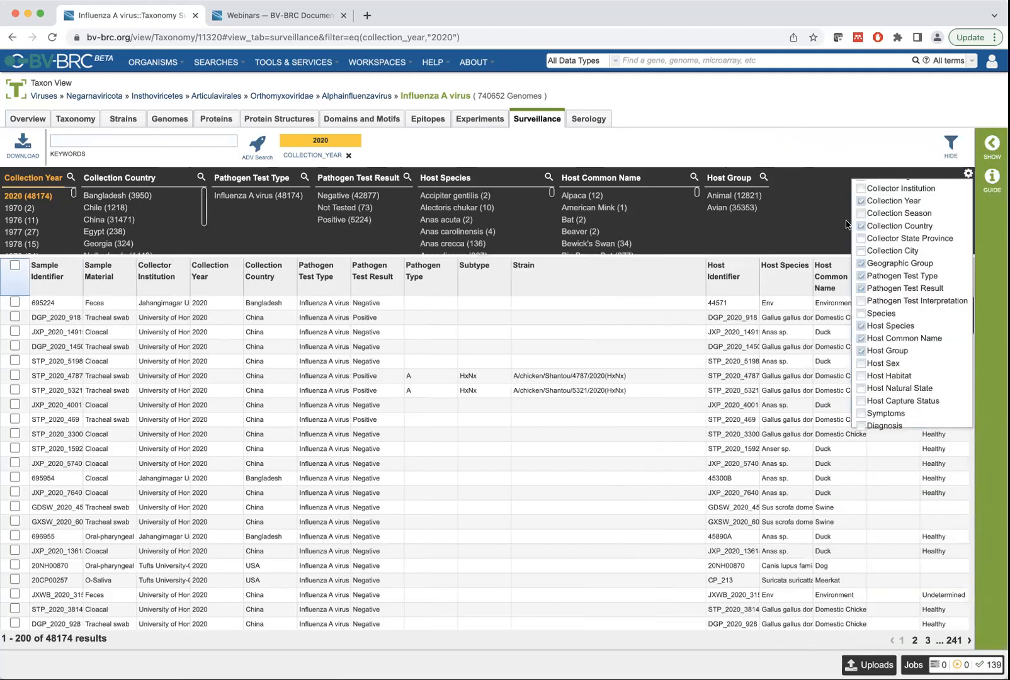
{"action": "left_click", "coordinate": [860, 263]}
{"action": "left_click", "coordinate": [969, 173]}
{"action": "left_click", "coordinate": [881, 267]}
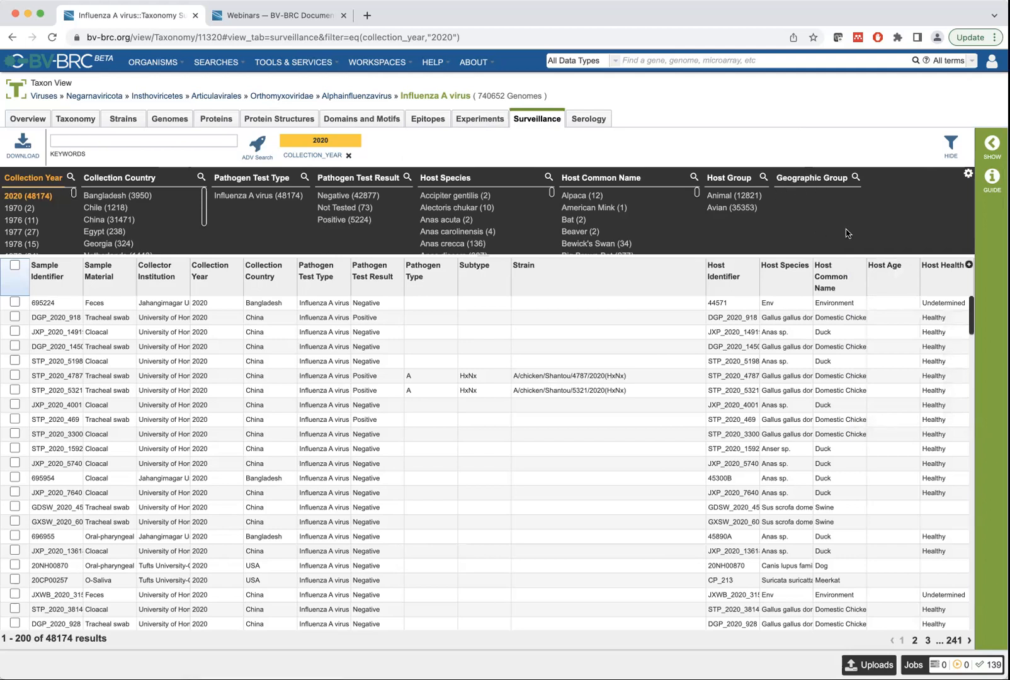
{"action": "left_click", "coordinate": [857, 178]}
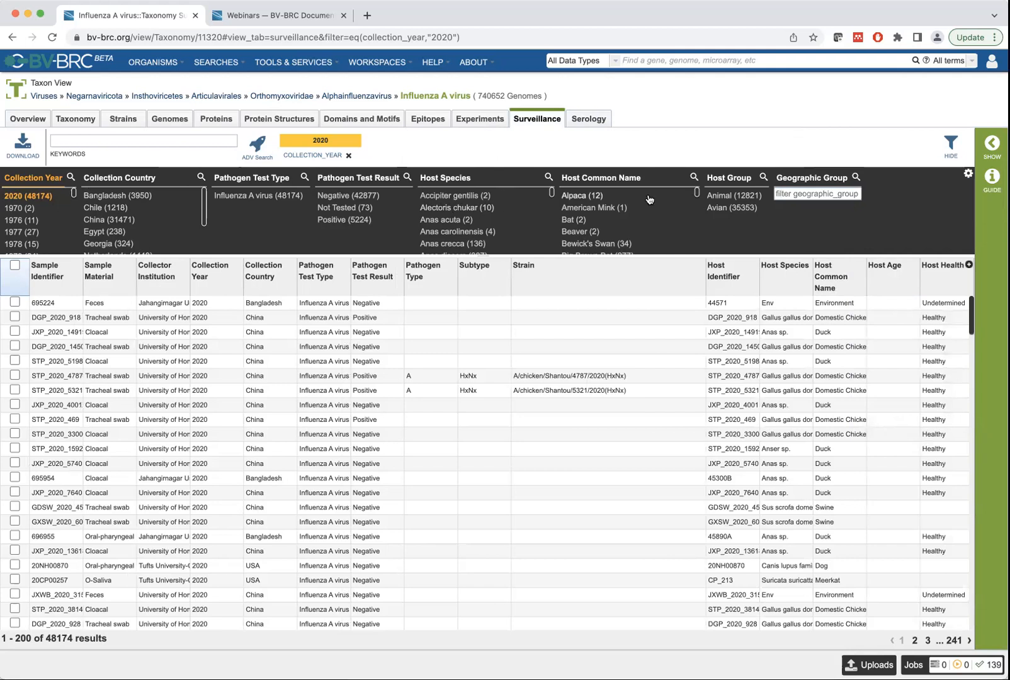
Narrow the 2020 surveillance records to host common name Duck and pathogen test result Positive.
{"action": "scroll", "coordinate": [586, 224], "scroll_direction": "down", "scroll_amount": 3}
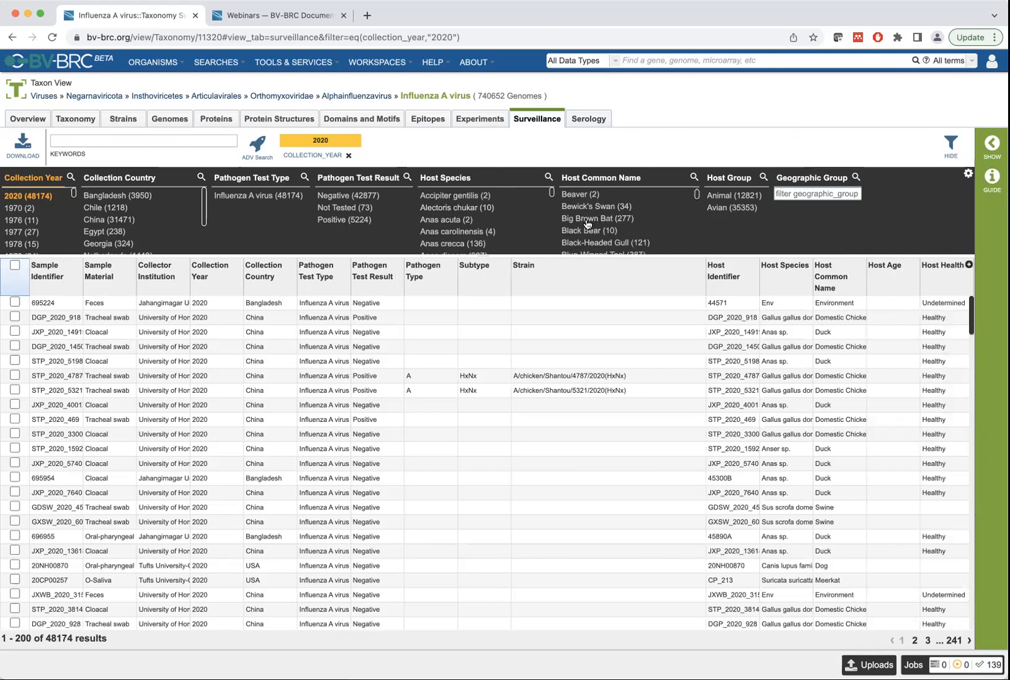
{"action": "scroll", "coordinate": [577, 244], "scroll_direction": "down", "scroll_amount": 5}
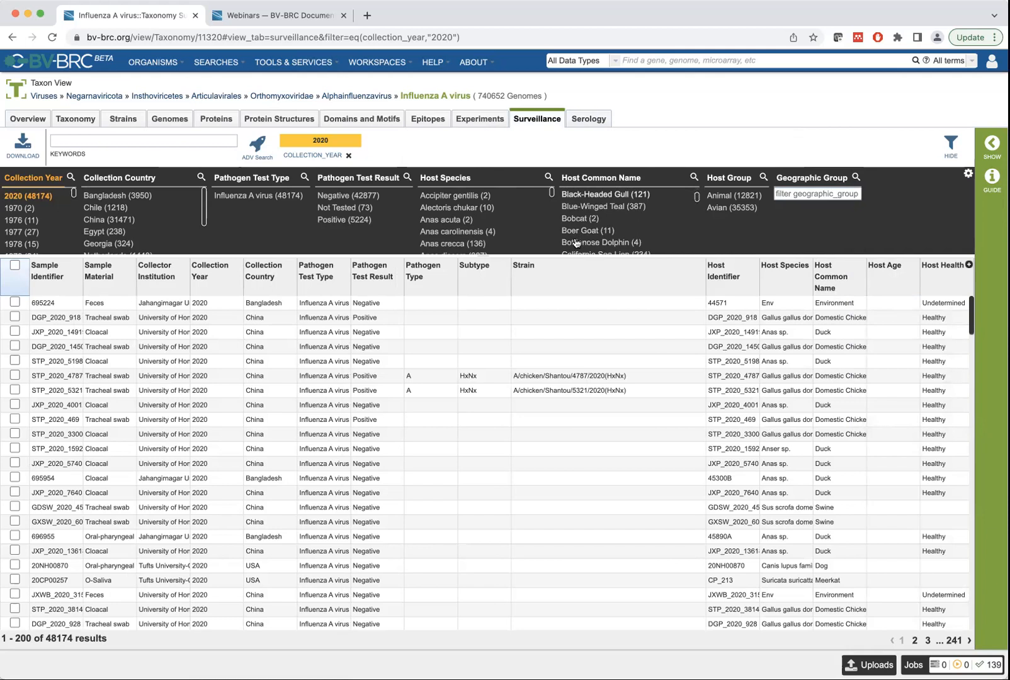
{"action": "scroll", "coordinate": [573, 239], "scroll_direction": "down", "scroll_amount": 5}
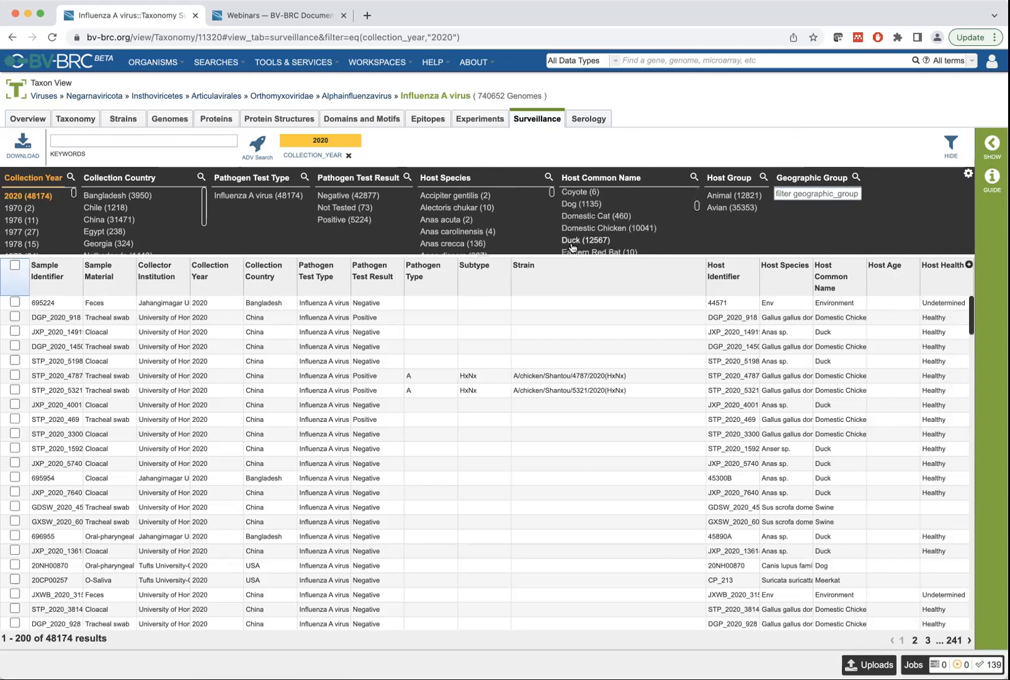
{"action": "left_click", "coordinate": [572, 223]}
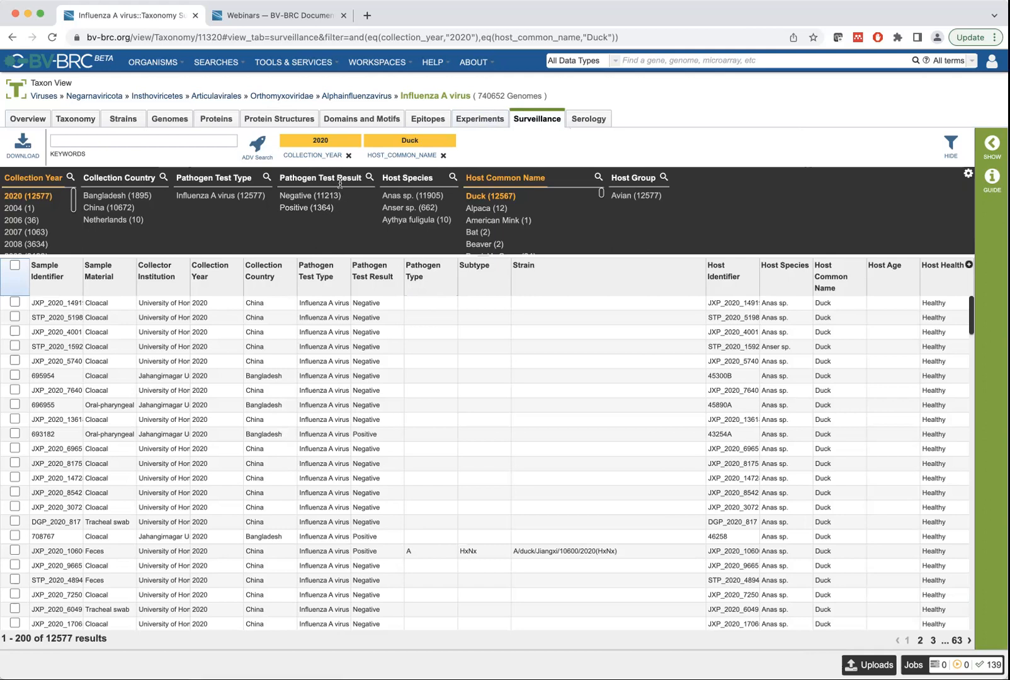
{"action": "left_click", "coordinate": [295, 208]}
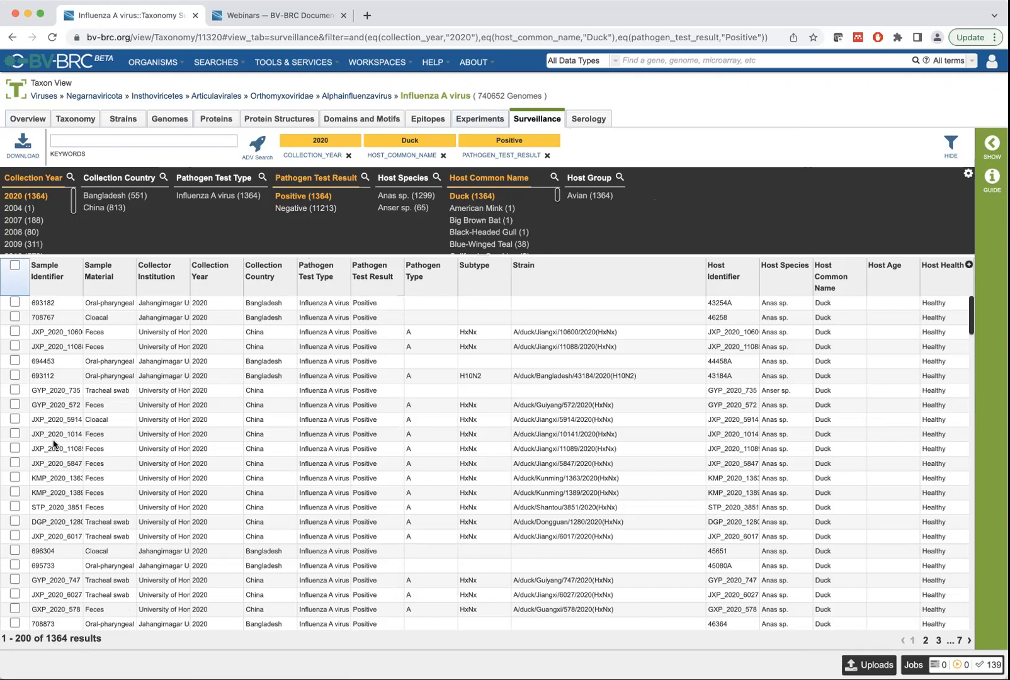
Show all filtered surveillance records on the data map and highlight the Central Asia and East Asia/Australasia flyways.
{"action": "left_click", "coordinate": [14, 265]}
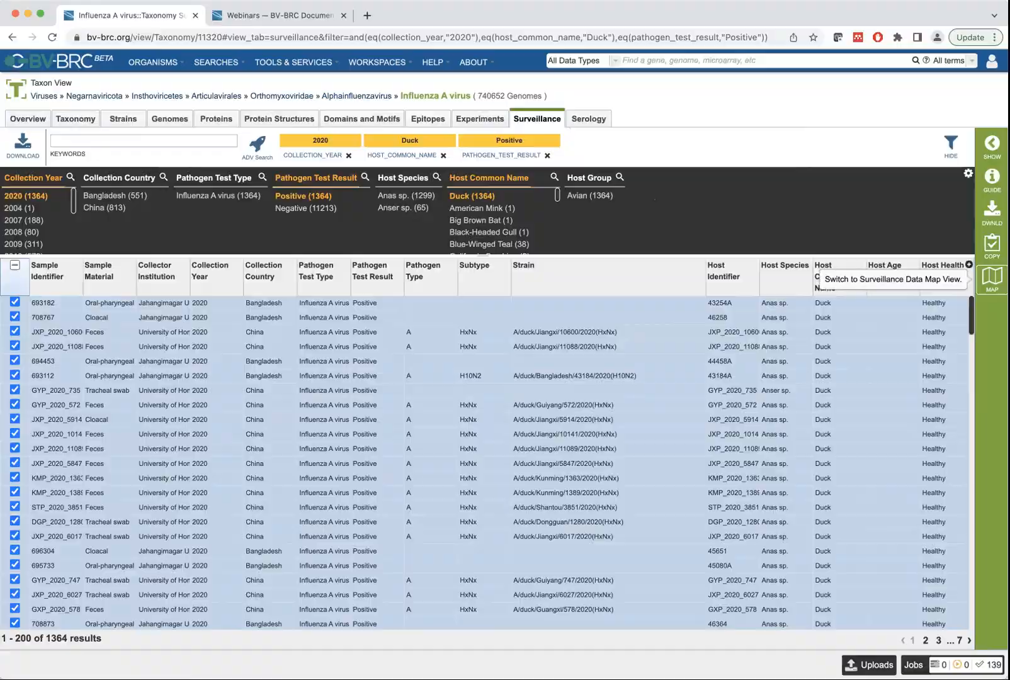
{"action": "left_click", "coordinate": [992, 277]}
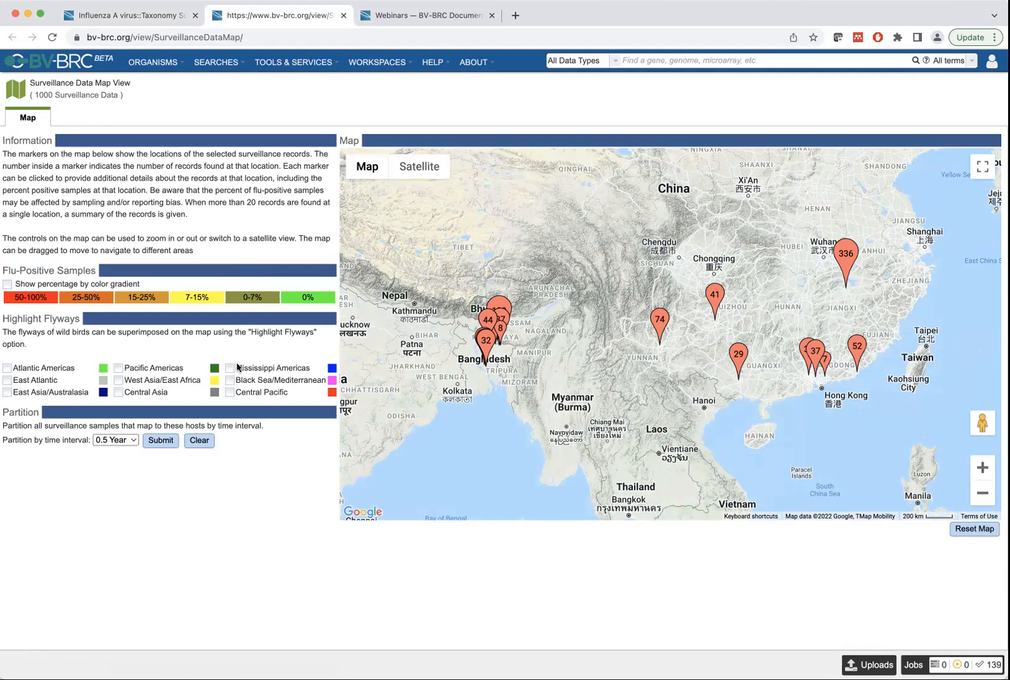
{"action": "left_click", "coordinate": [118, 393]}
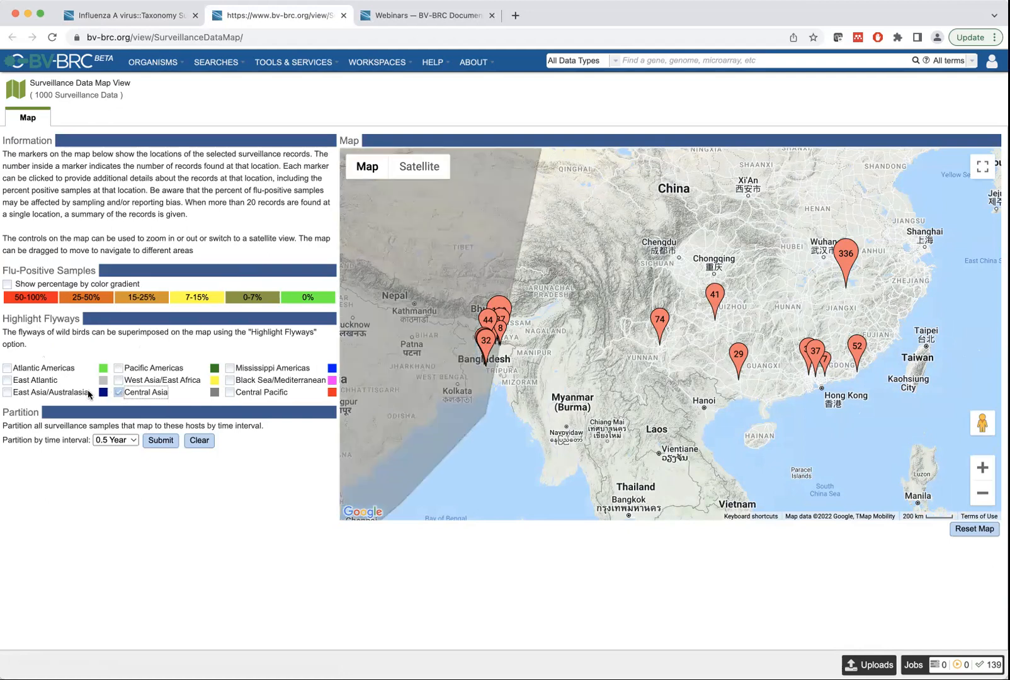
{"action": "left_click", "coordinate": [8, 392]}
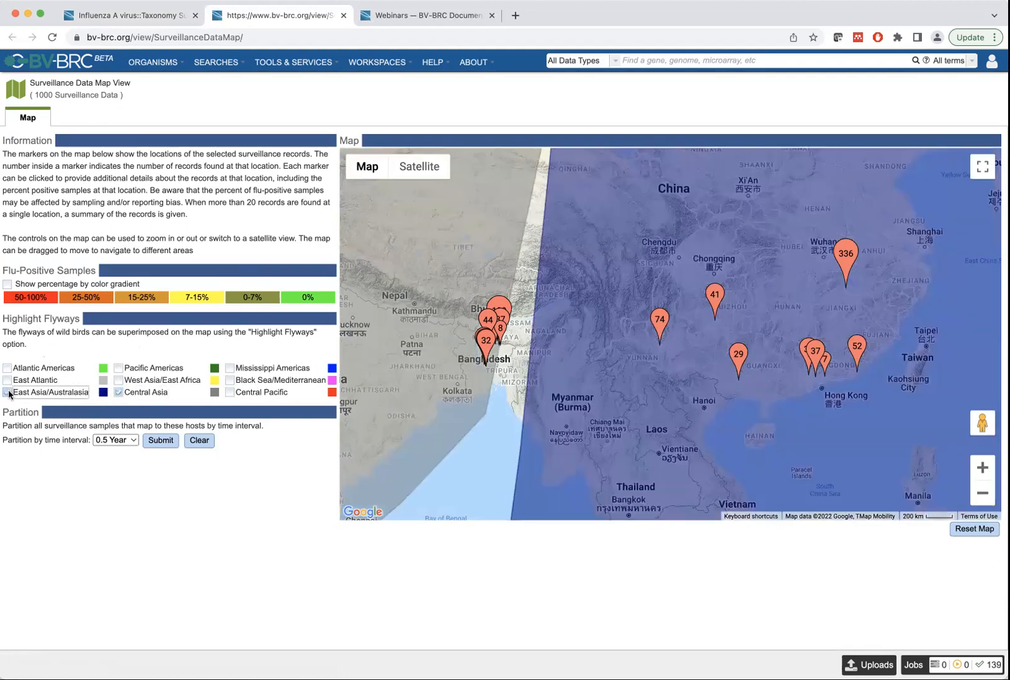
{"action": "left_click", "coordinate": [985, 500]}
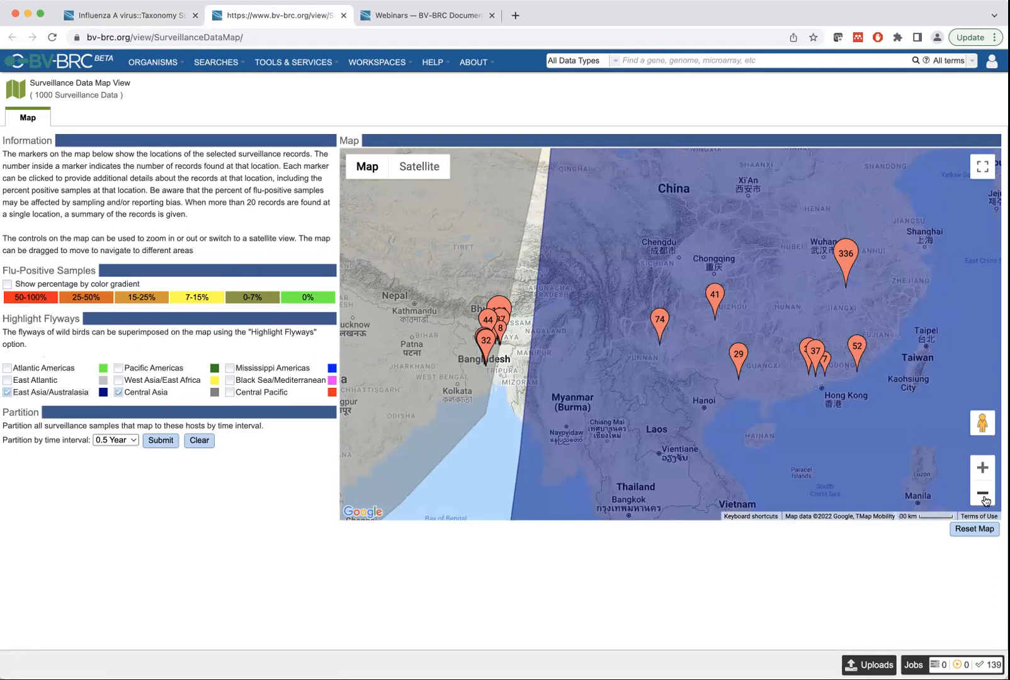
Examine the record markers against the highlighted flyways, view the record summary for Dhaka, Bangladesh, and close the surveillance map.
{"action": "left_click", "coordinate": [983, 499]}
{"action": "left_click", "coordinate": [982, 495]}
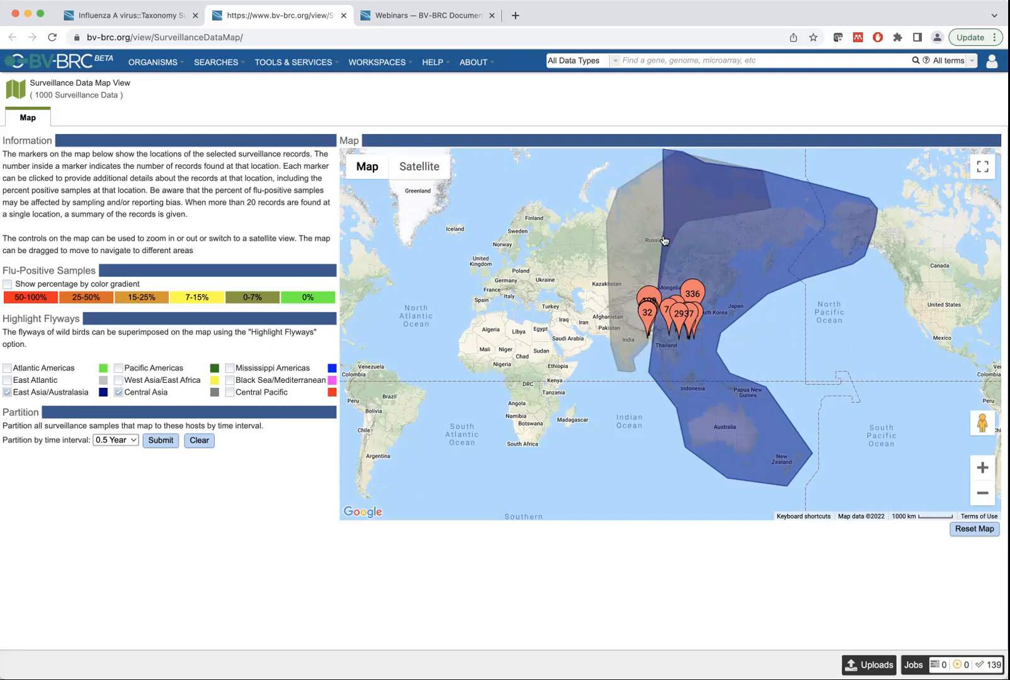
{"action": "left_click", "coordinate": [983, 468]}
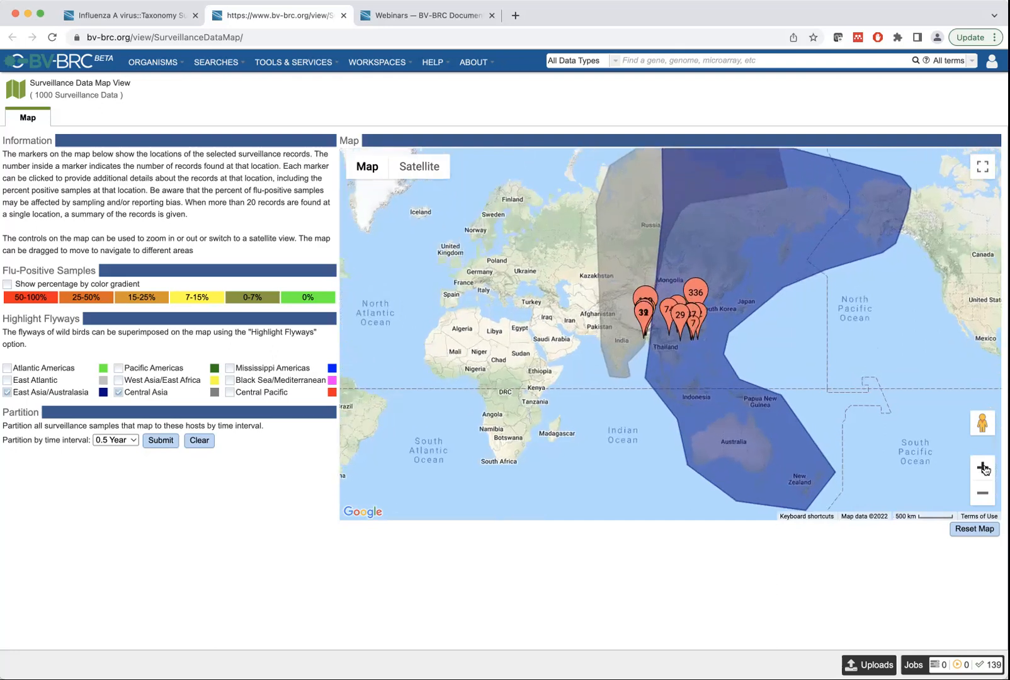
{"action": "left_click", "coordinate": [983, 467]}
{"action": "left_click", "coordinate": [982, 467]}
{"action": "left_click", "coordinate": [982, 467]}
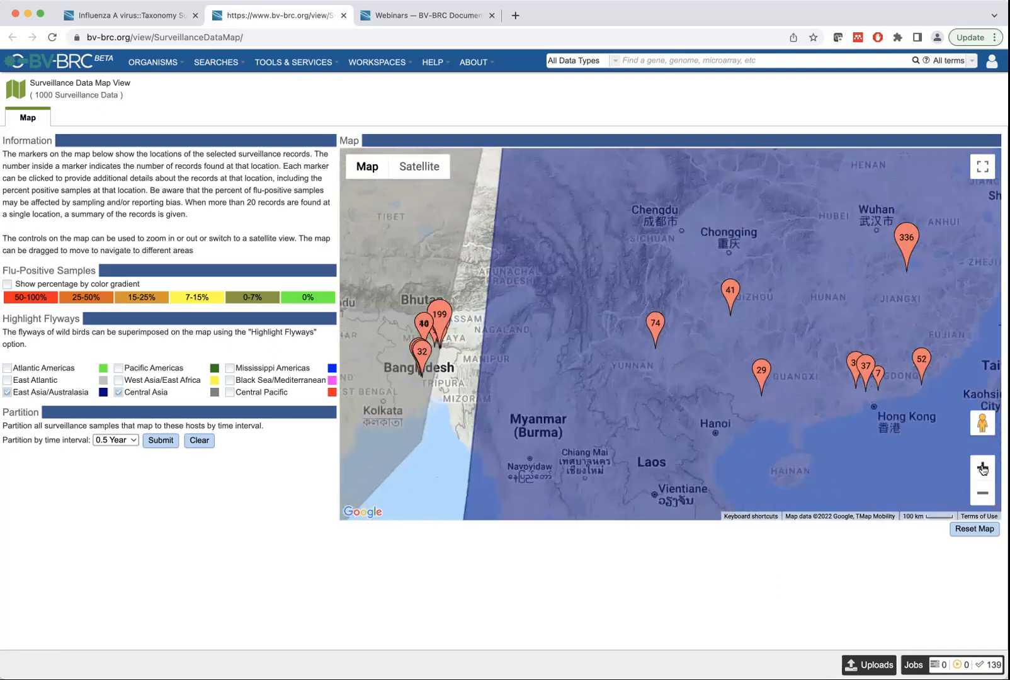
{"action": "scroll", "coordinate": [770, 352], "scroll_direction": "down", "scroll_amount": 5}
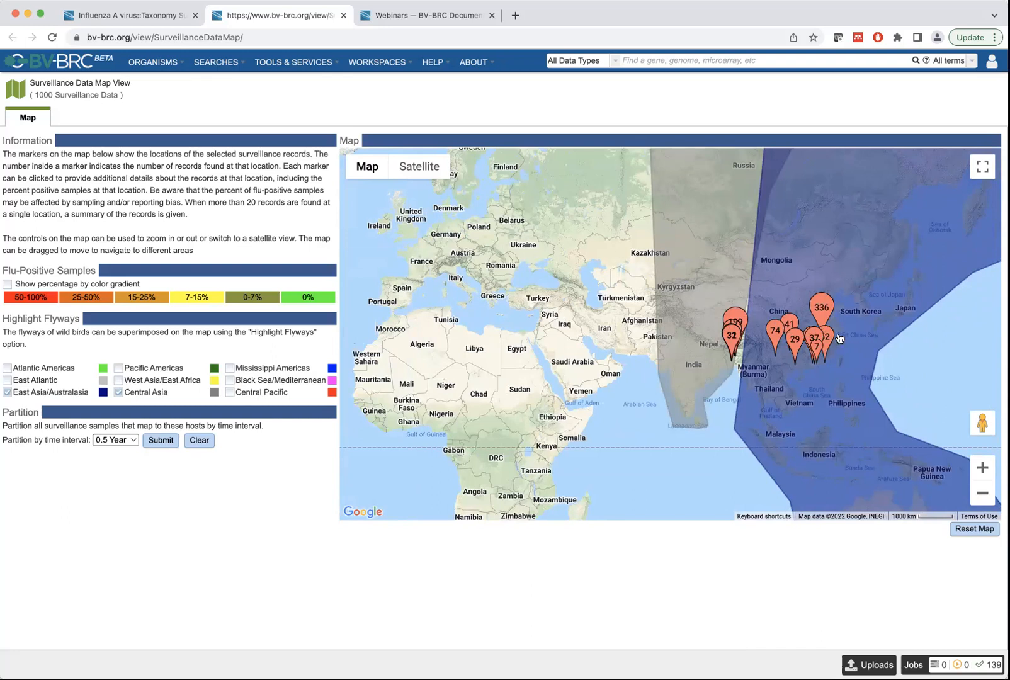
{"action": "left_click", "coordinate": [731, 341]}
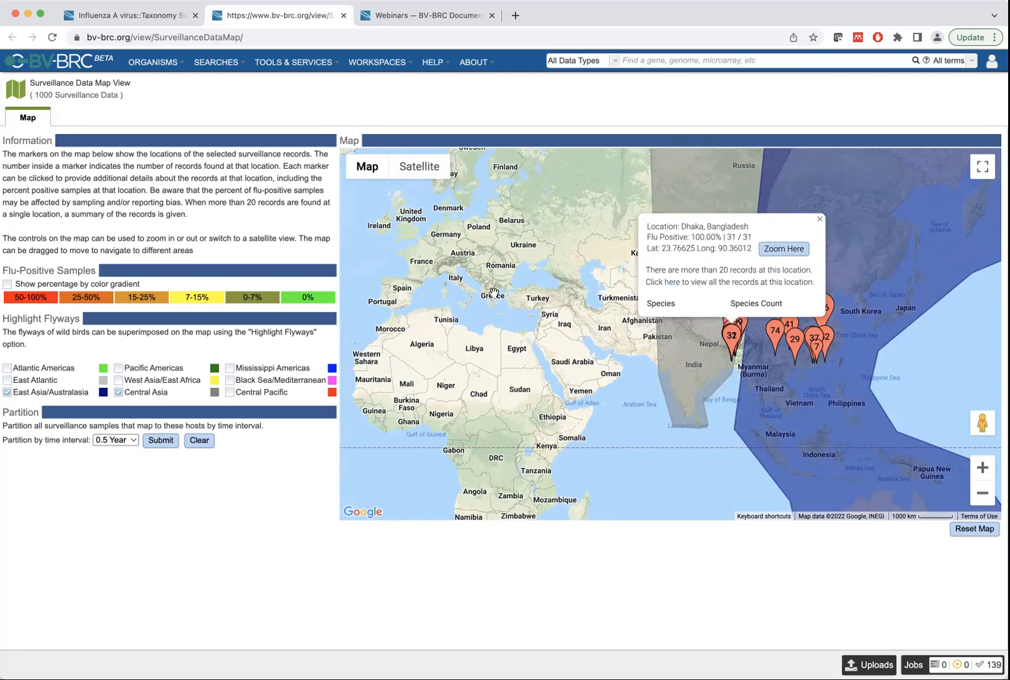
{"action": "left_click", "coordinate": [344, 15]}
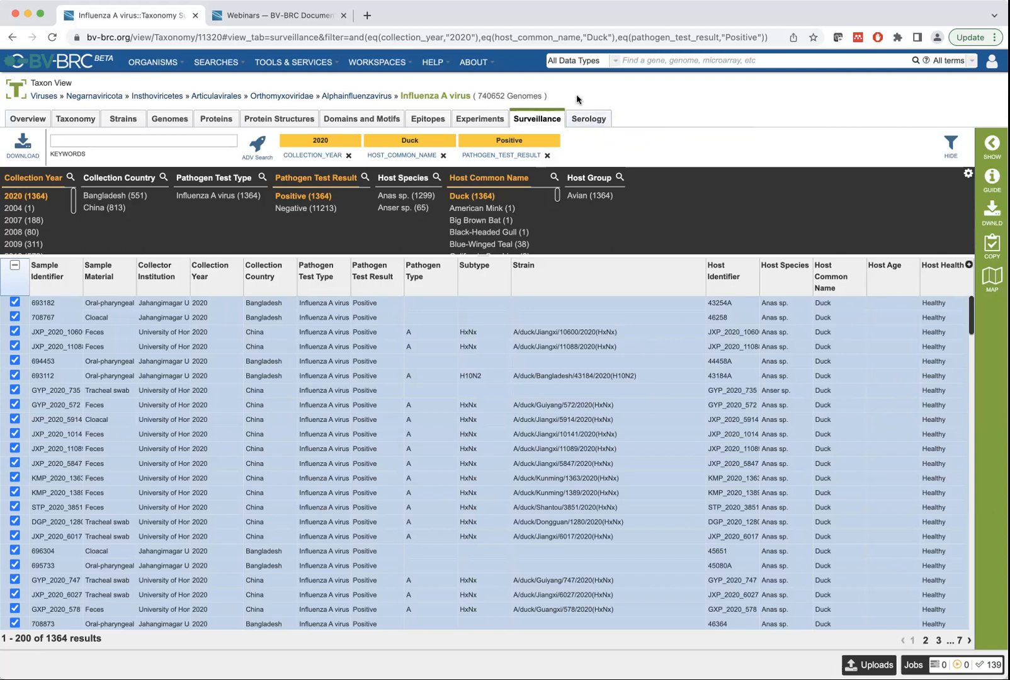
Open the Influenza A serology data and look through the listed sample records.
{"action": "left_click", "coordinate": [575, 120]}
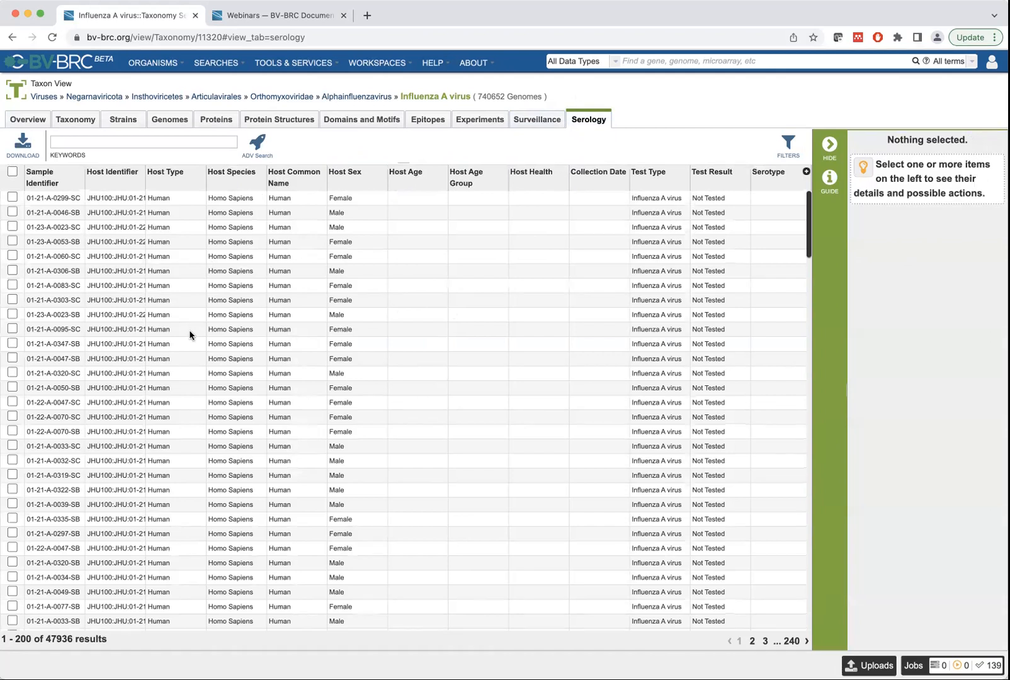
{"action": "scroll", "coordinate": [191, 335], "scroll_direction": "down", "scroll_amount": 3}
{"action": "scroll", "coordinate": [190, 335], "scroll_direction": "down", "scroll_amount": 2}
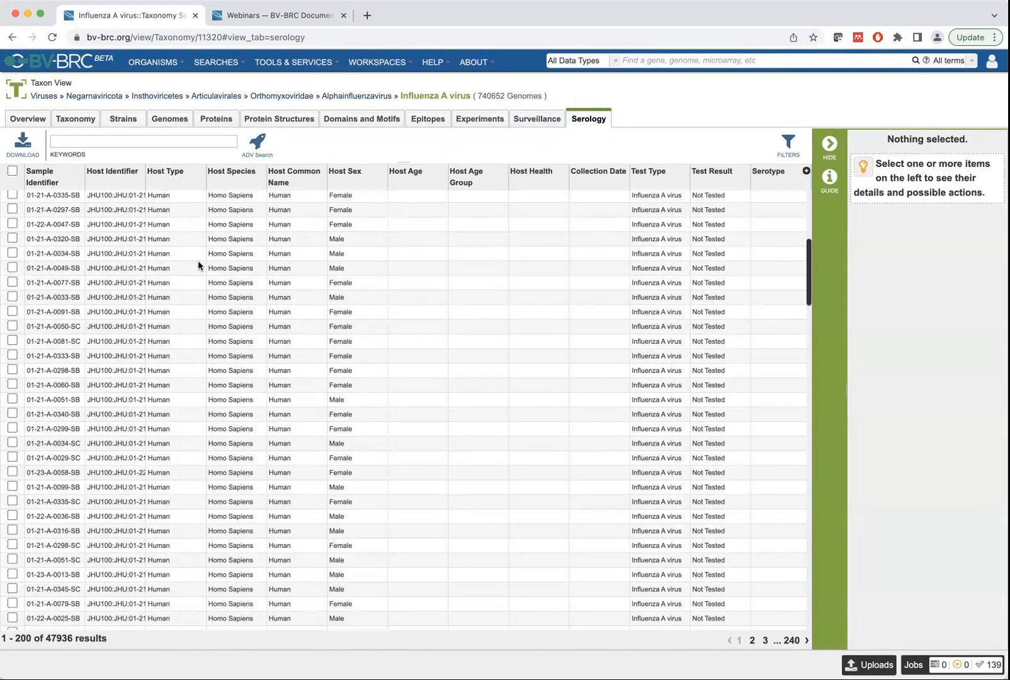
{"action": "scroll", "coordinate": [216, 330], "scroll_direction": "up", "scroll_amount": 5}
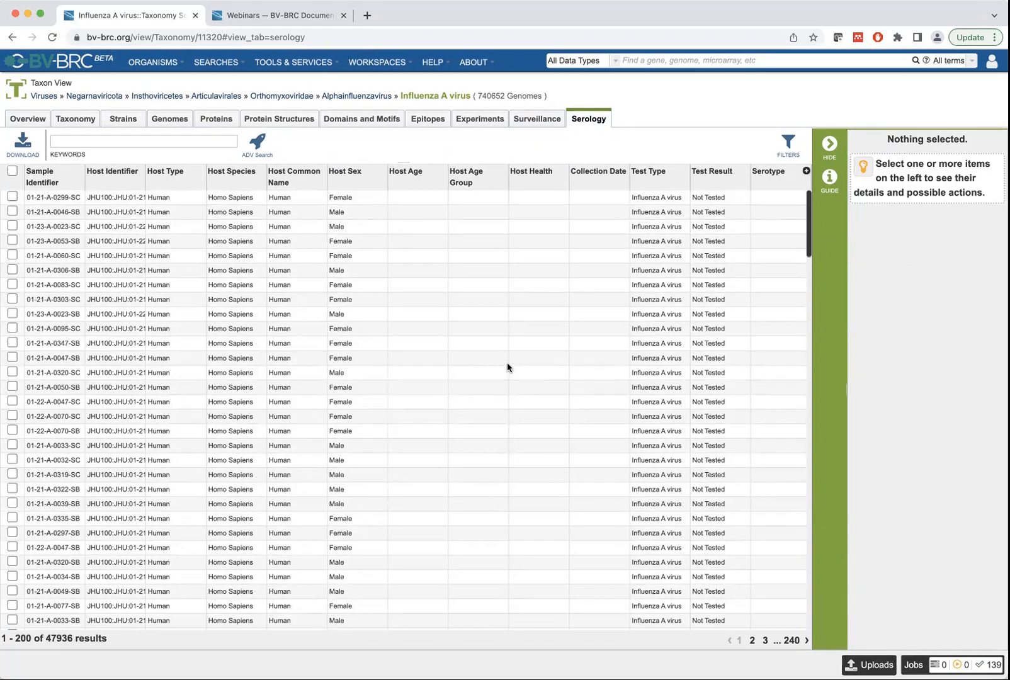
Show the filter categories for the serology data and browse the records beneath them.
{"action": "left_click", "coordinate": [788, 143]}
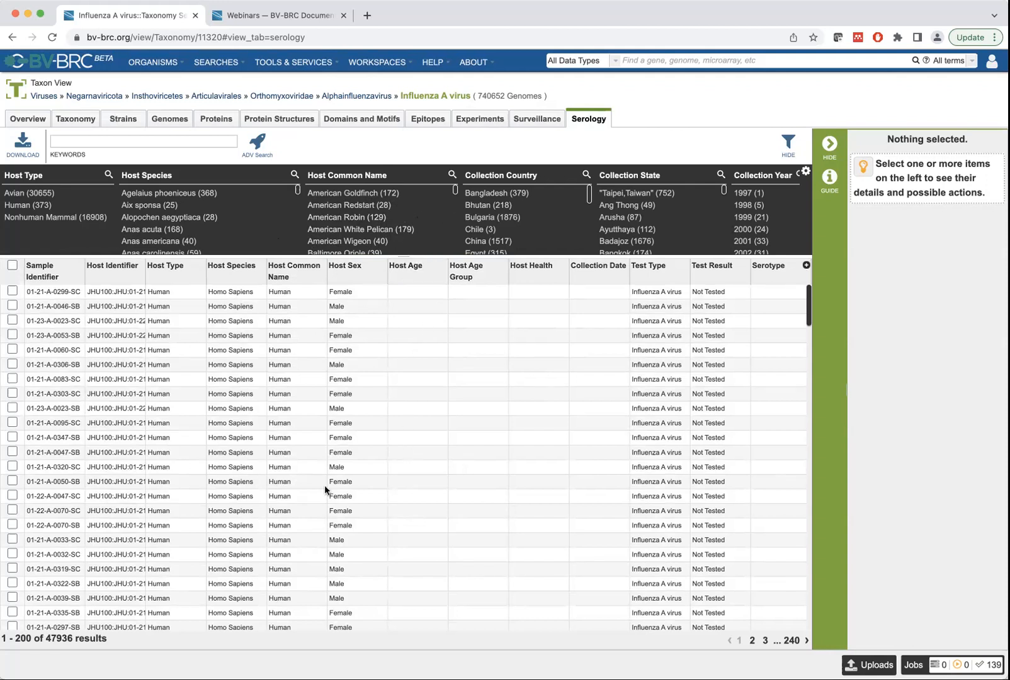
{"action": "scroll", "coordinate": [325, 484], "scroll_direction": "down", "scroll_amount": 10}
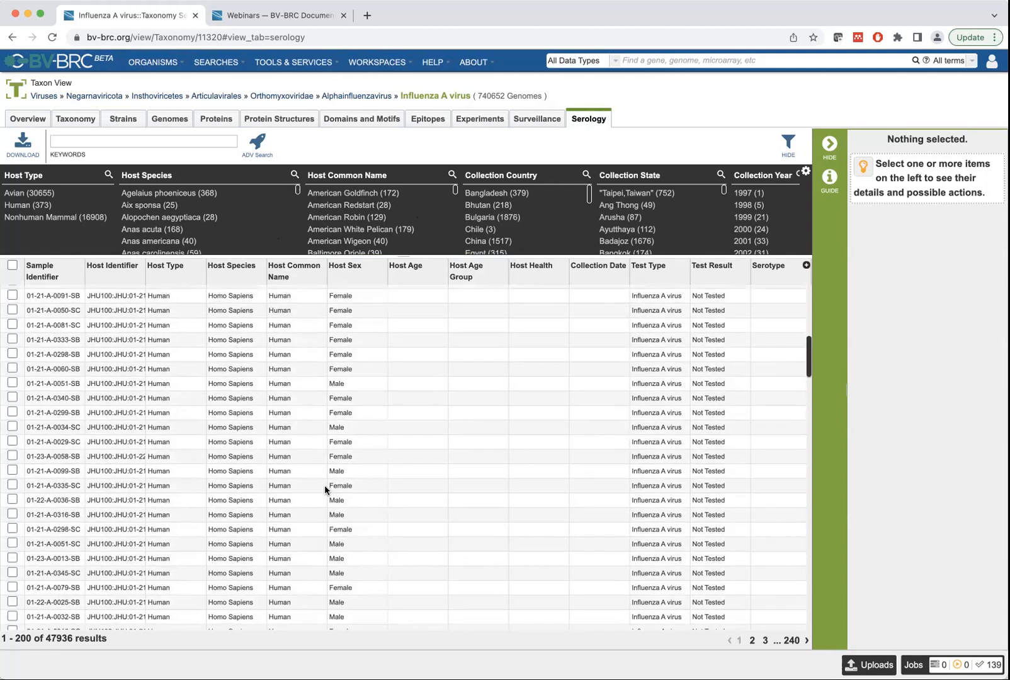
{"action": "scroll", "coordinate": [324, 485], "scroll_direction": "down", "scroll_amount": 5}
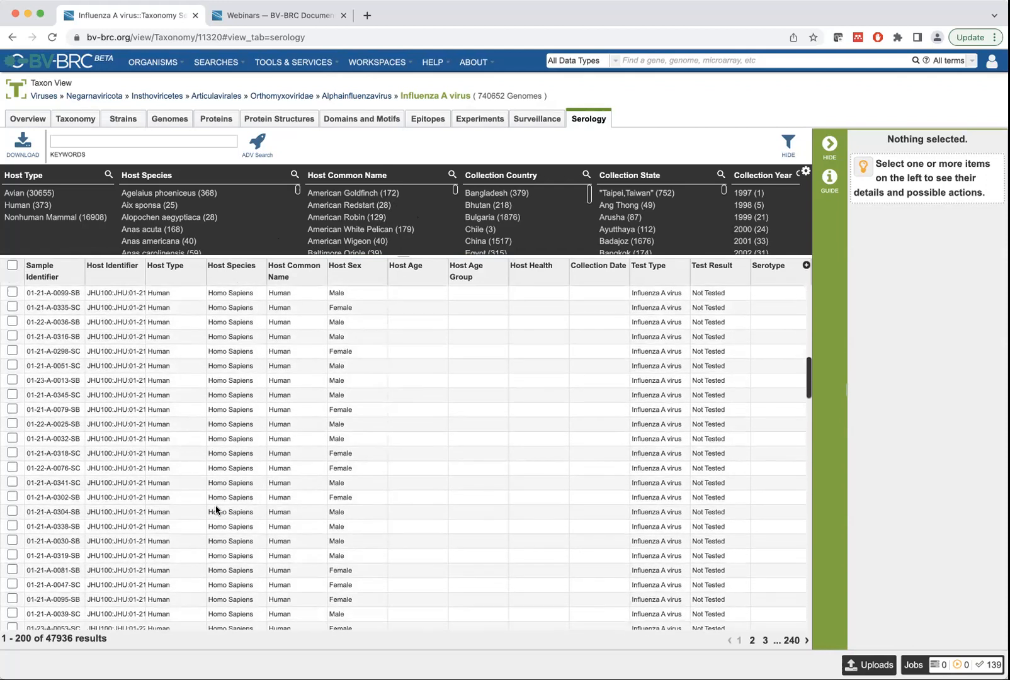
{"action": "scroll", "coordinate": [216, 509], "scroll_direction": "down", "scroll_amount": 2}
{"action": "scroll", "coordinate": [216, 510], "scroll_direction": "up", "scroll_amount": 10}
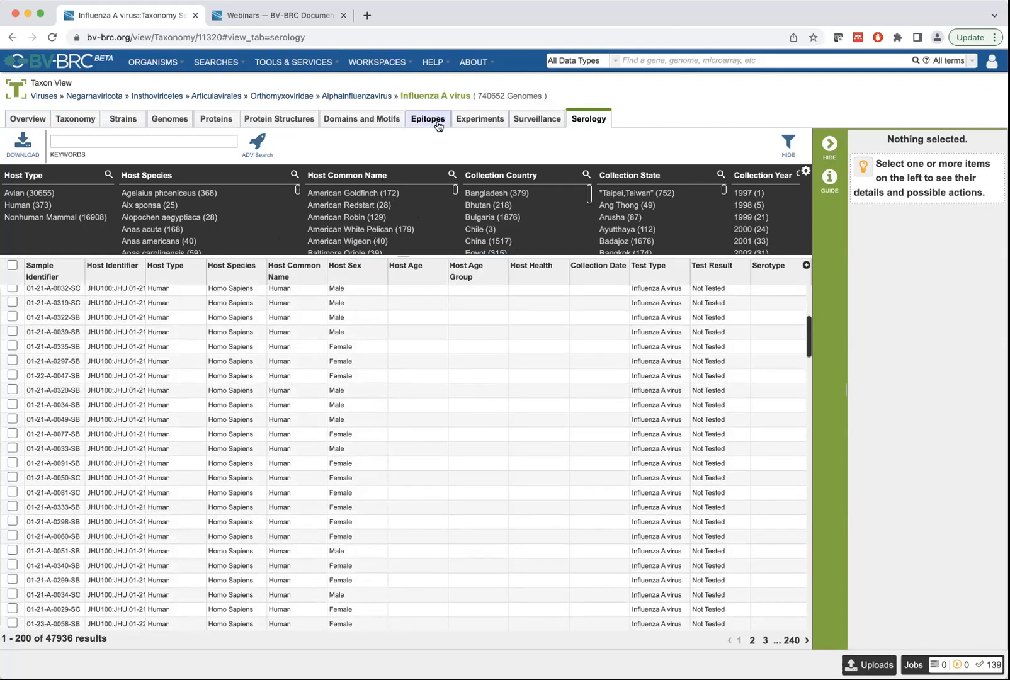
View the list of available help resources and return to the BV-BRC home page.
{"action": "left_click", "coordinate": [432, 63]}
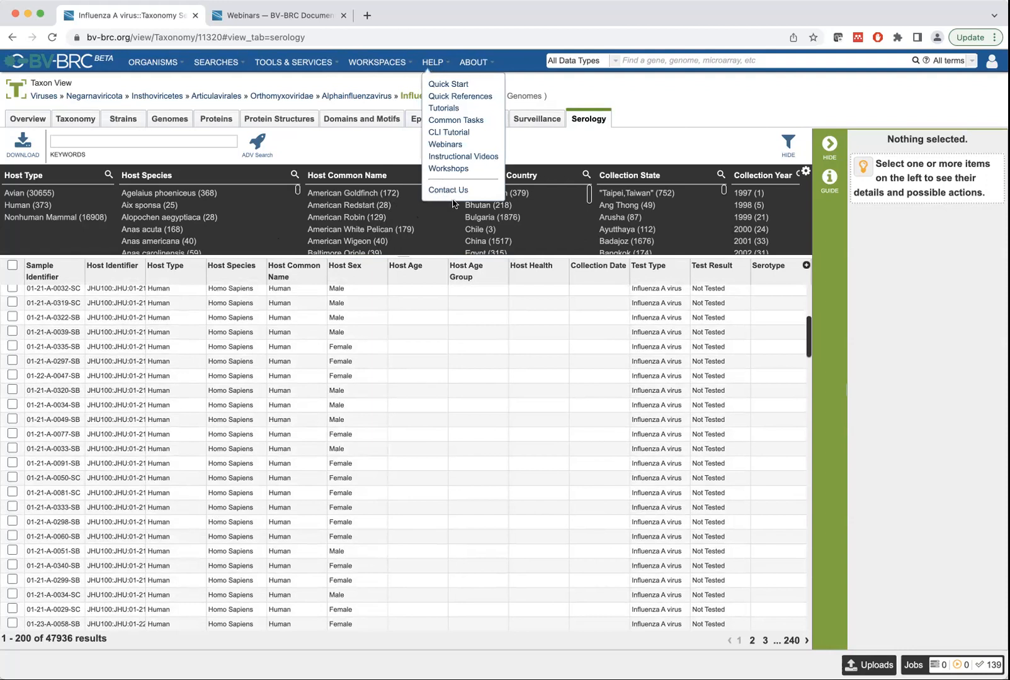
{"action": "left_click", "coordinate": [578, 93]}
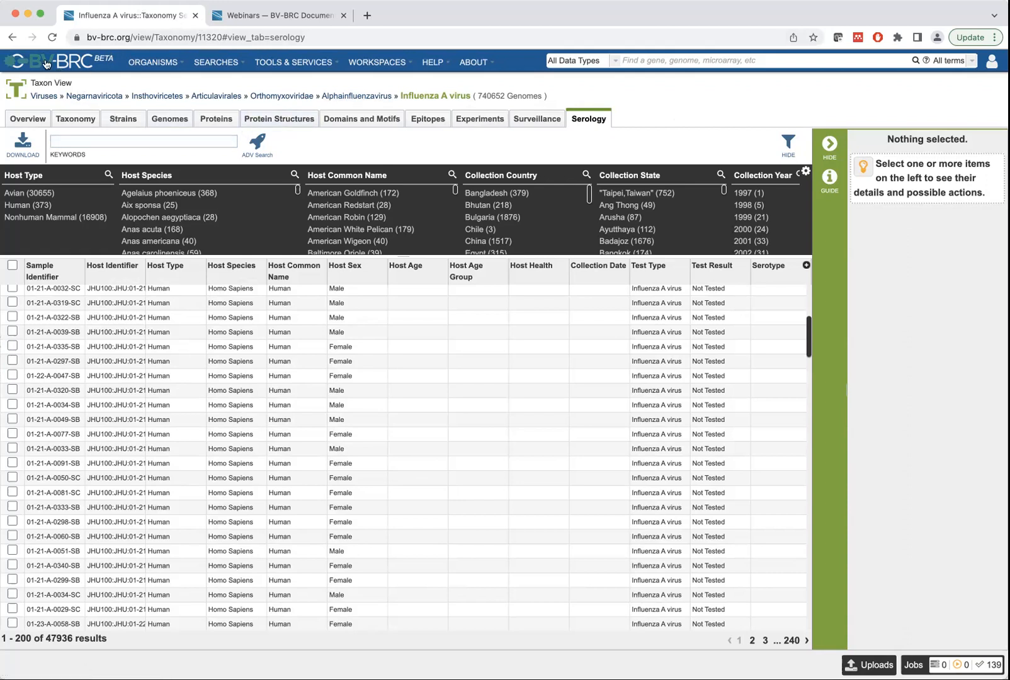
{"action": "left_click", "coordinate": [75, 65]}
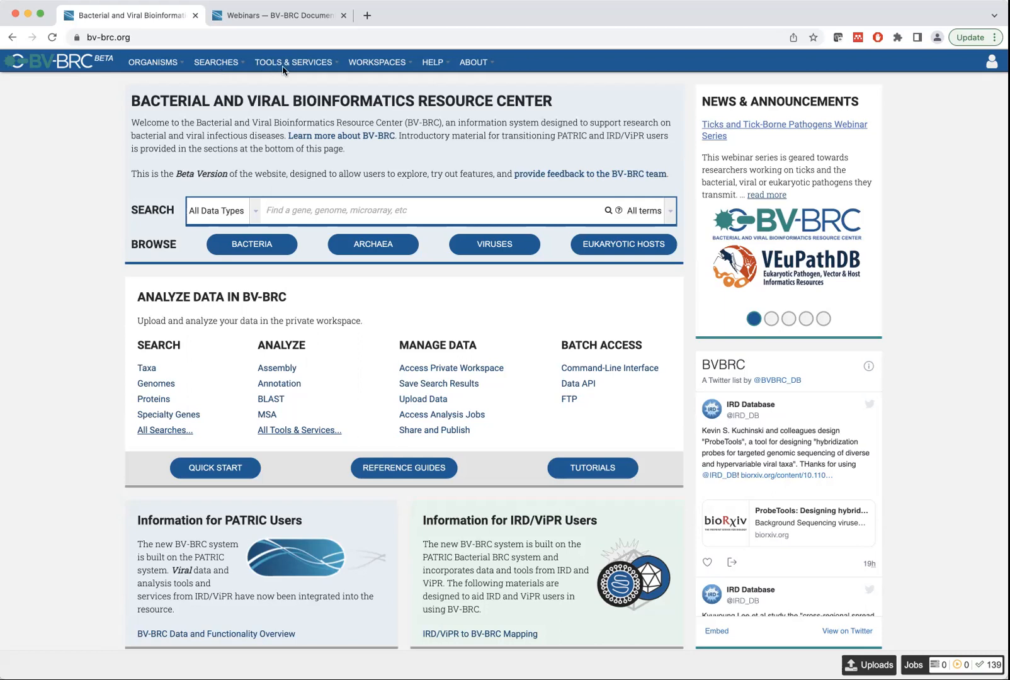
Open the advanced search for proteins and look over its available criteria.
{"action": "left_click", "coordinate": [223, 62]}
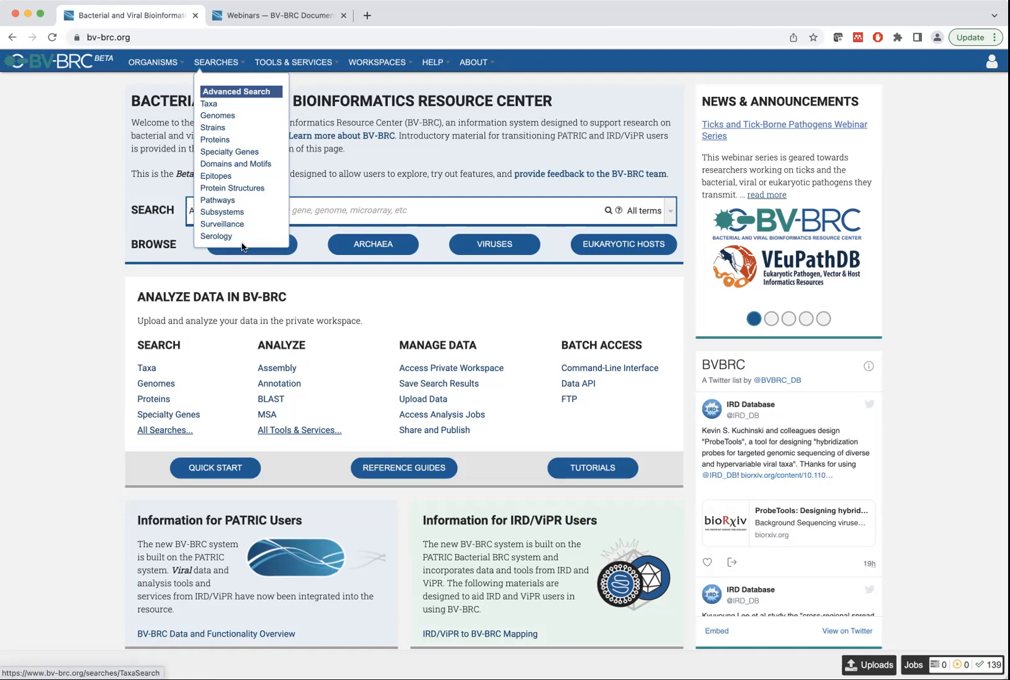
{"action": "left_click", "coordinate": [219, 140]}
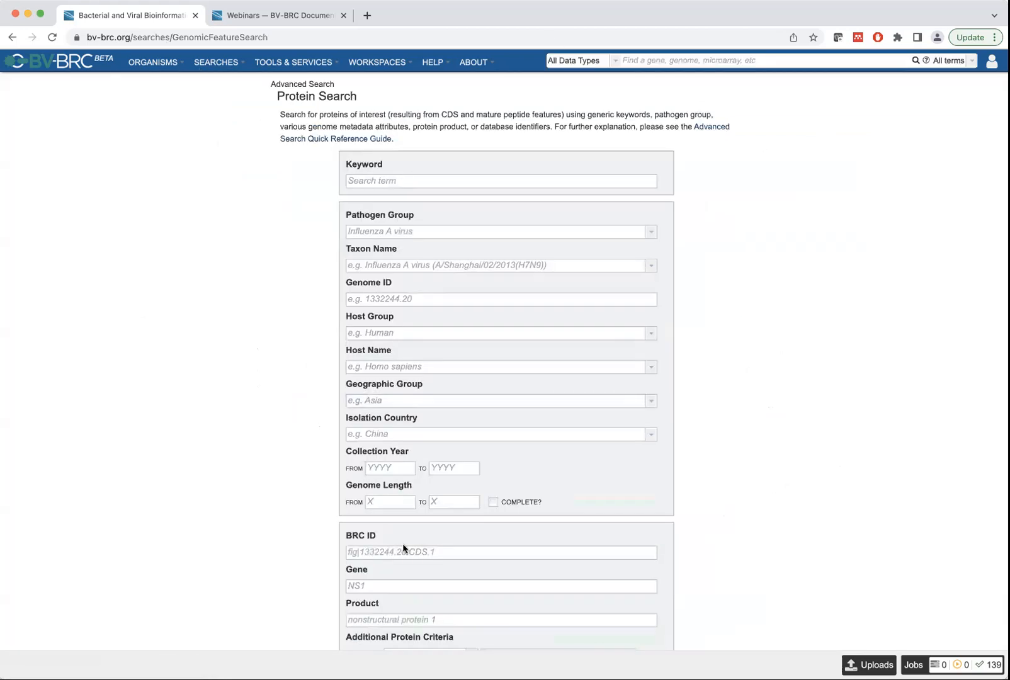
{"action": "scroll", "coordinate": [740, 473], "scroll_direction": "down", "scroll_amount": 3}
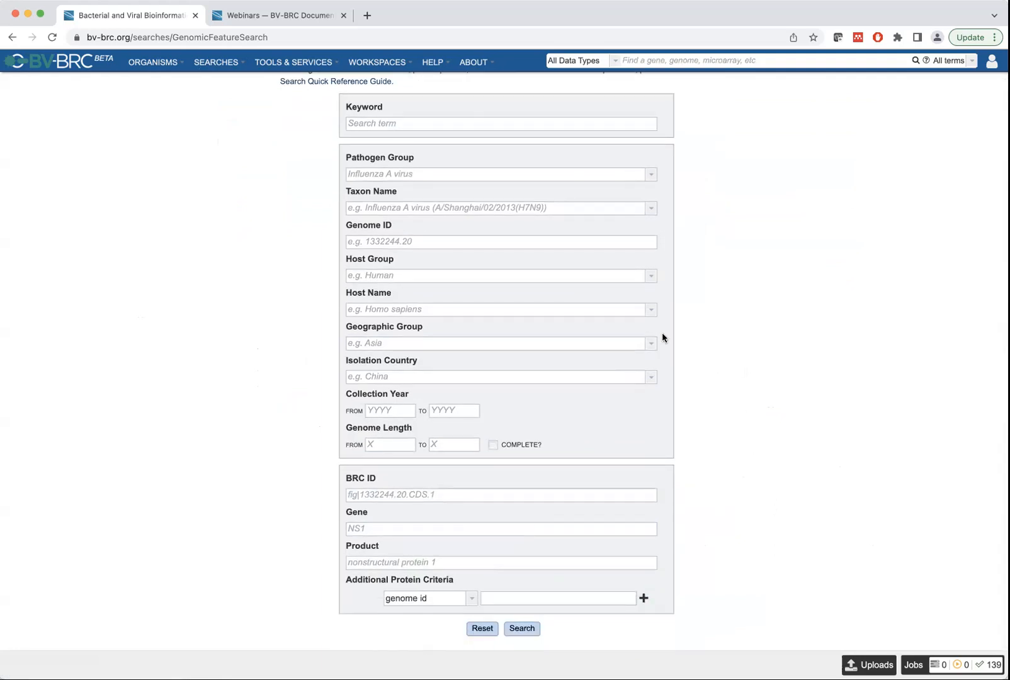
{"action": "scroll", "coordinate": [542, 211], "scroll_direction": "up", "scroll_amount": 3}
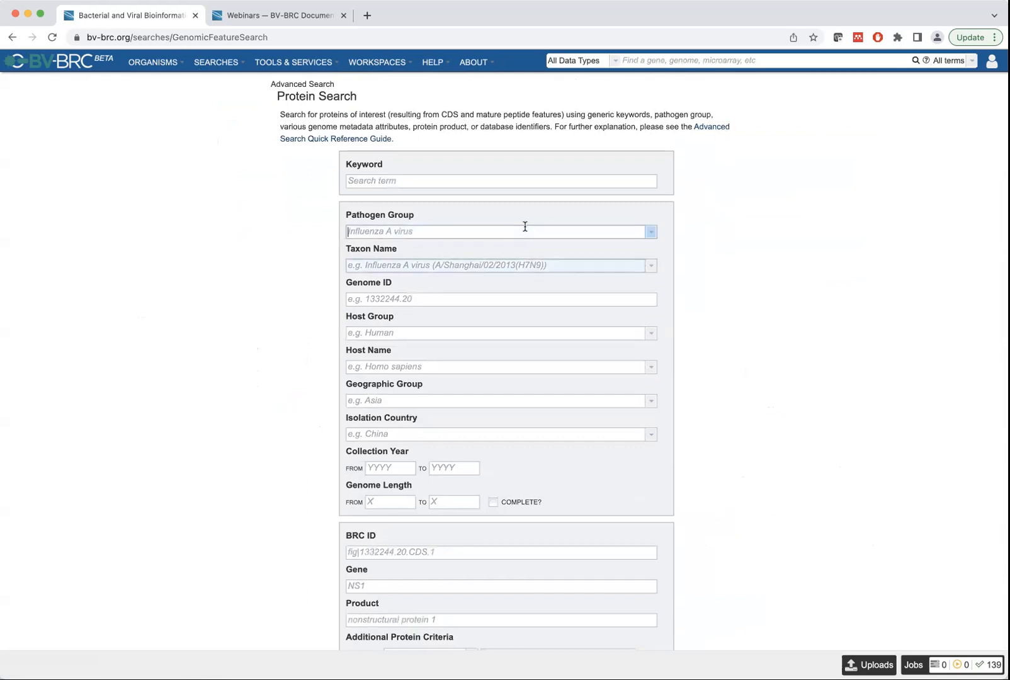
Set the protein search's pathogen group to SARS-CoV-2.
{"action": "type", "text": "Sa"}
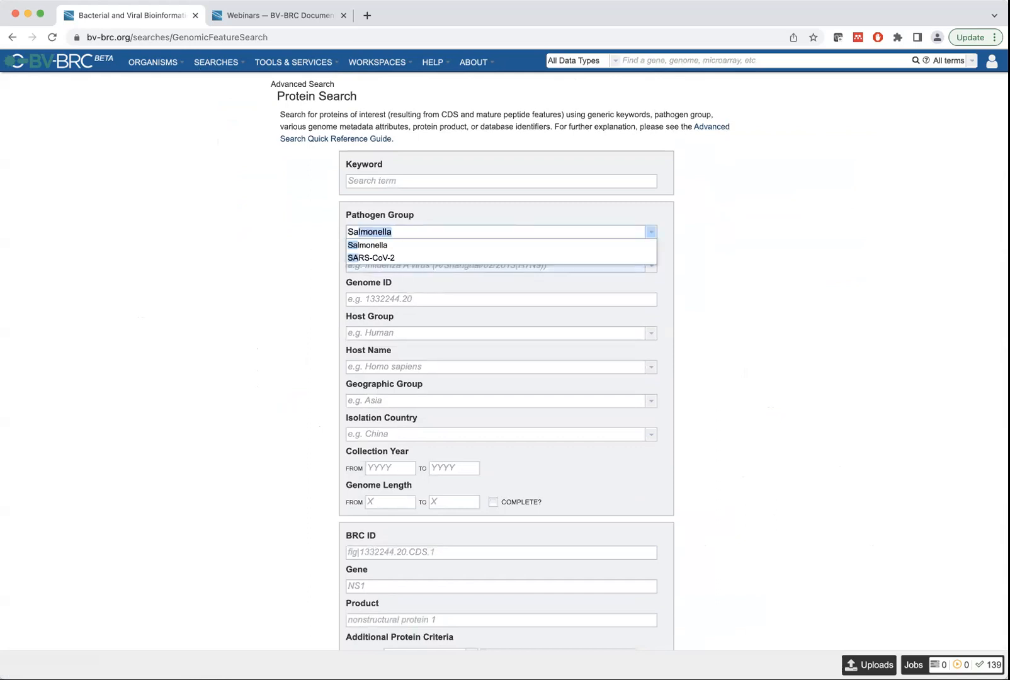
{"action": "type", "text": "RS-"}
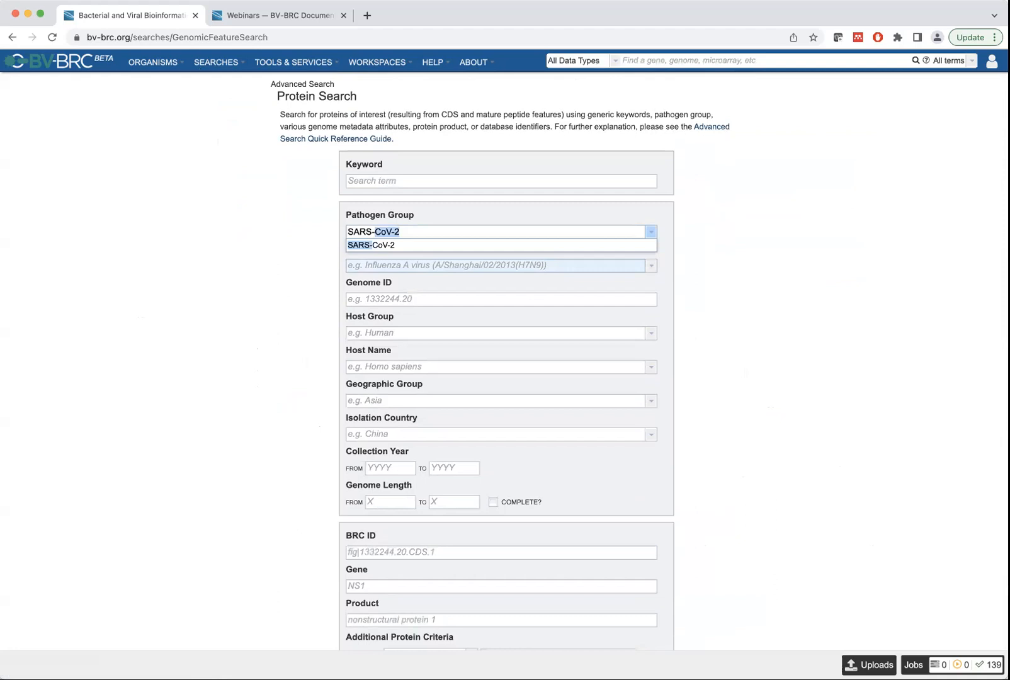
{"action": "type", "text": "CoV"}
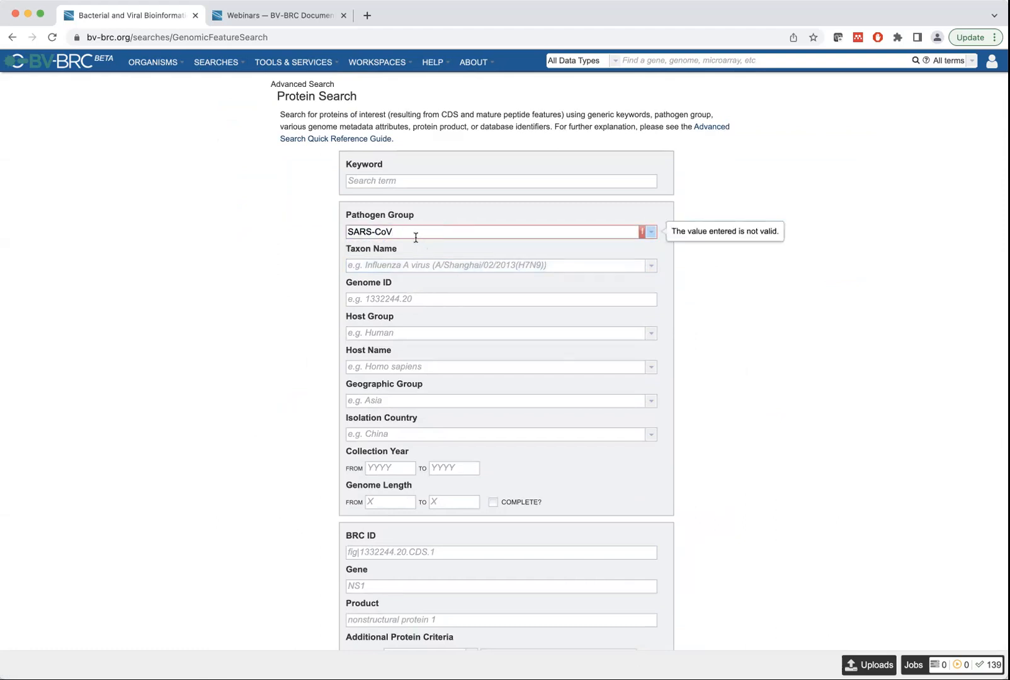
{"action": "type", "text": "-2"}
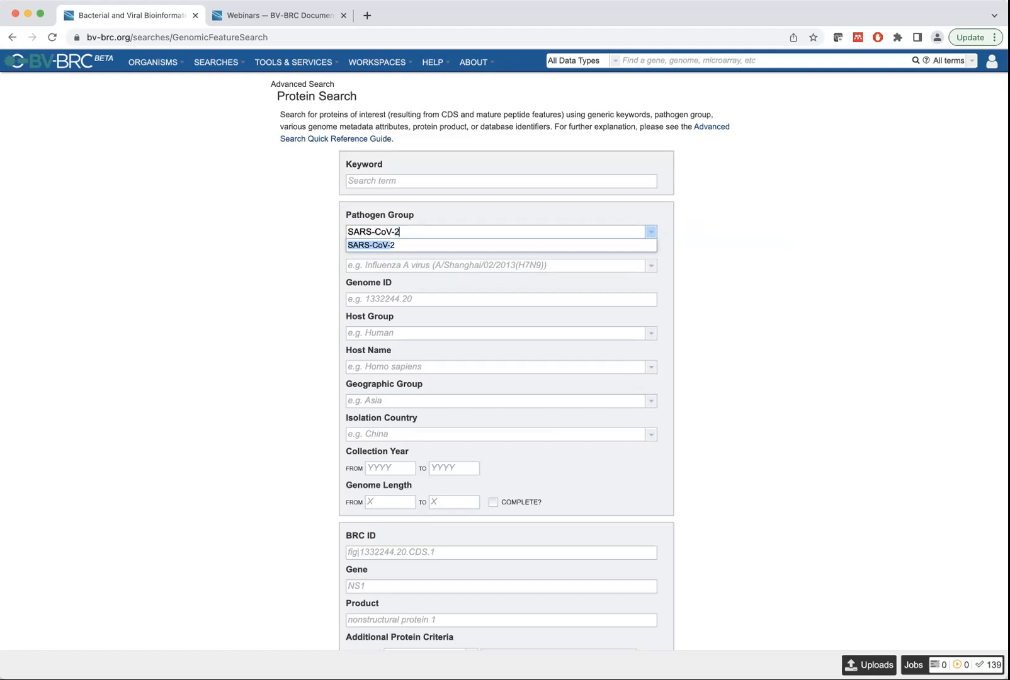
{"action": "left_click", "coordinate": [275, 280]}
Look up "Severe acute" as the taxon name and choose Severe acute respiratory syndrome coronavirus 2.
{"action": "left_click", "coordinate": [437, 263]}
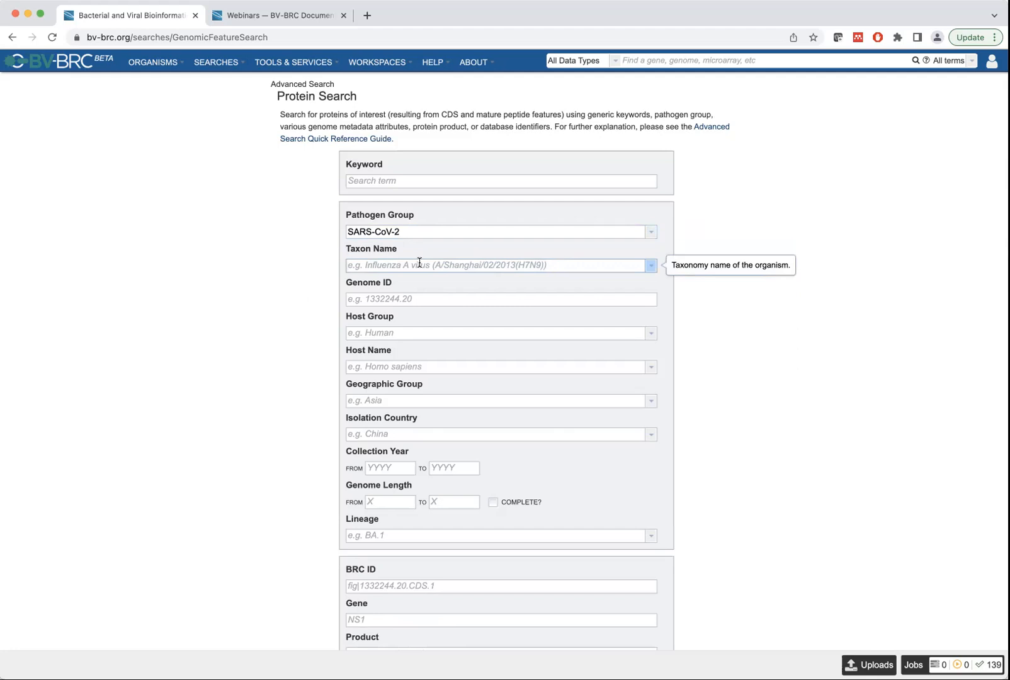
{"action": "type", "text": "SA"}
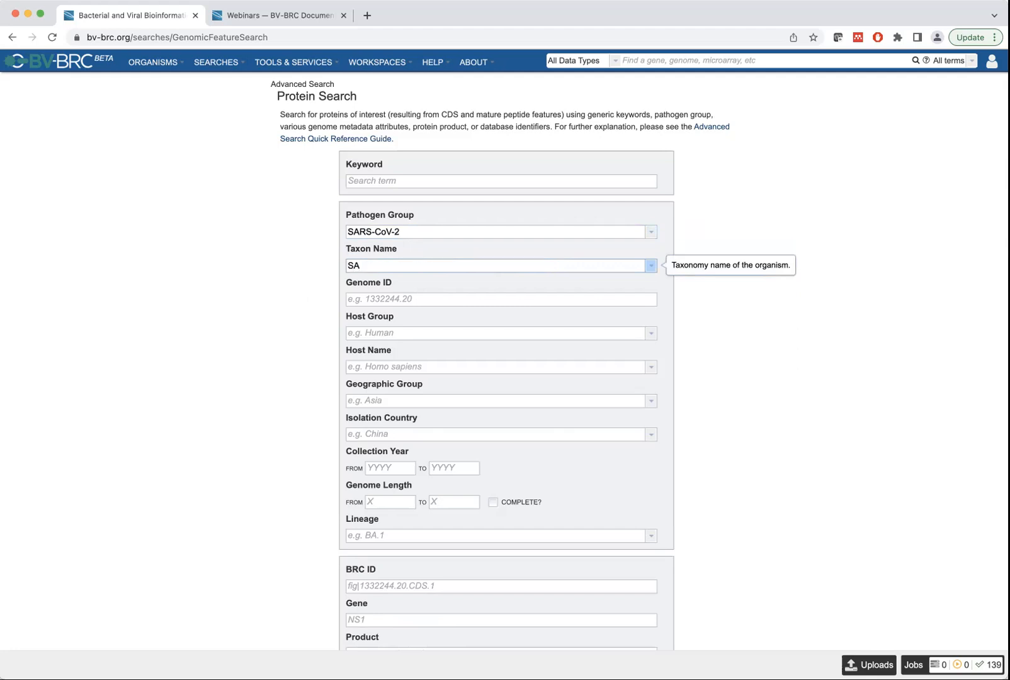
{"action": "type", "text": "ver"}
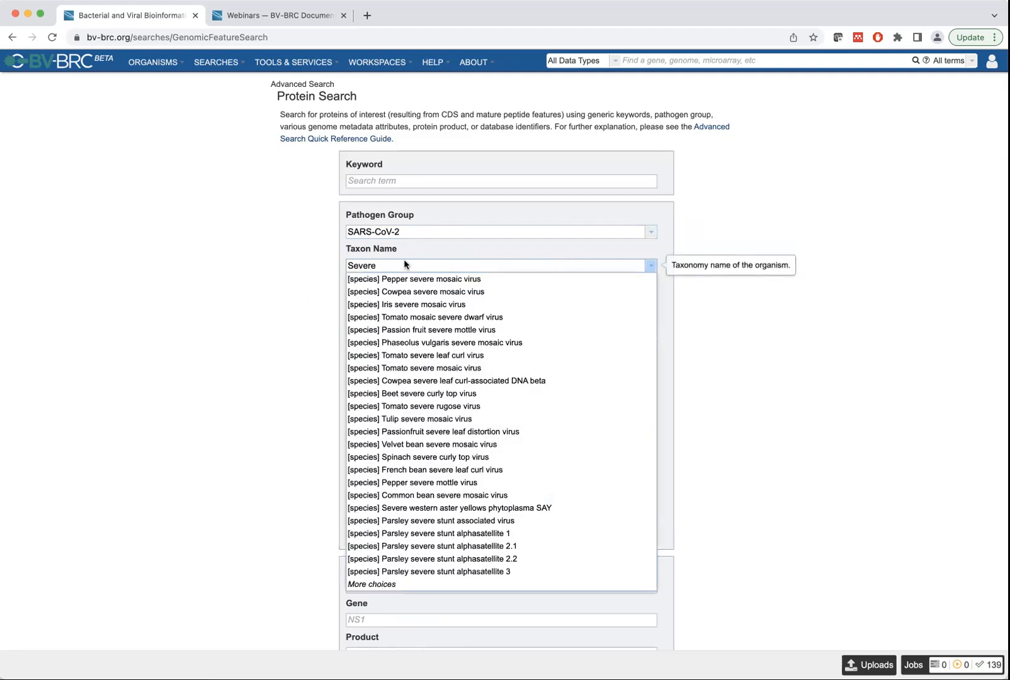
{"action": "type", "text": "e"}
{"action": "type", "text": " ac"}
{"action": "type", "text": "ue"}
{"action": "type", "text": "e"}
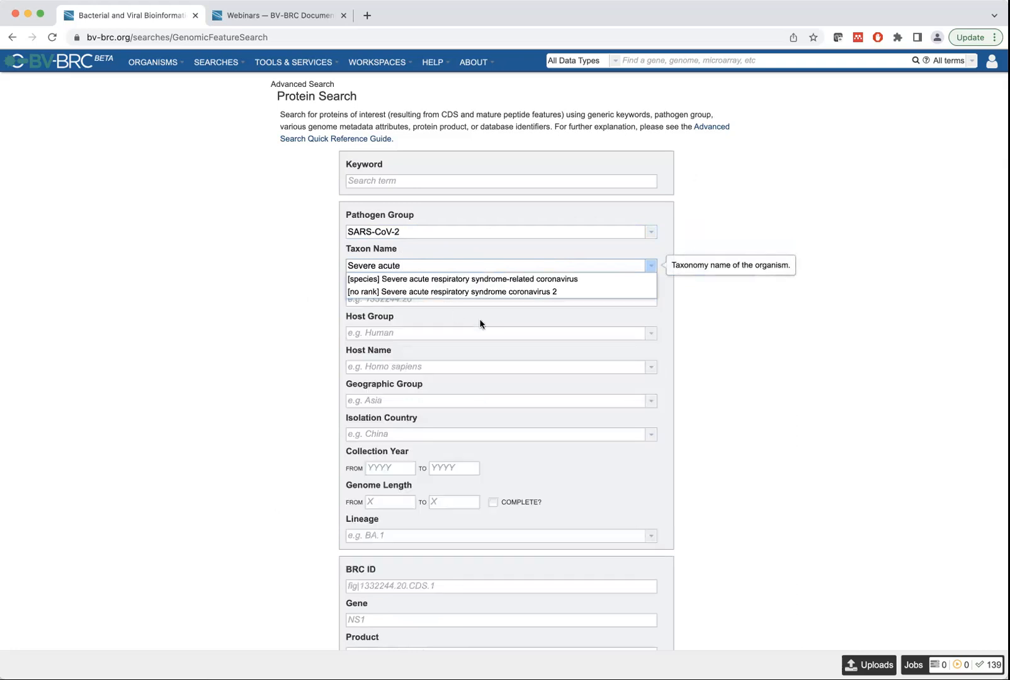
{"action": "left_click", "coordinate": [526, 293]}
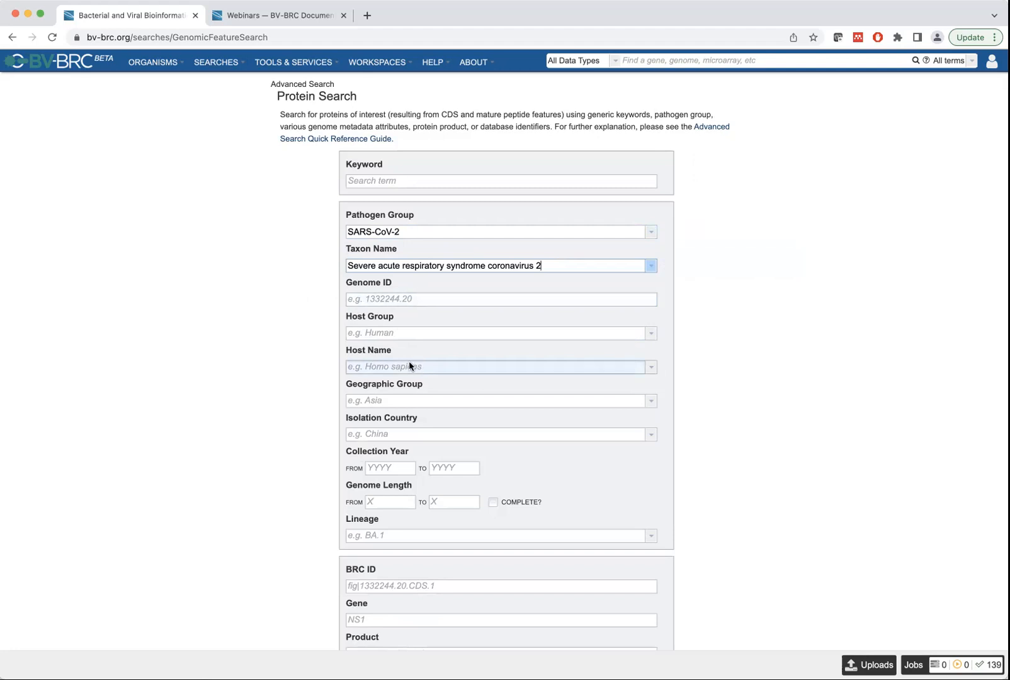
Set the host group of the protein search to Non-human Mammal.
{"action": "left_click", "coordinate": [435, 334]}
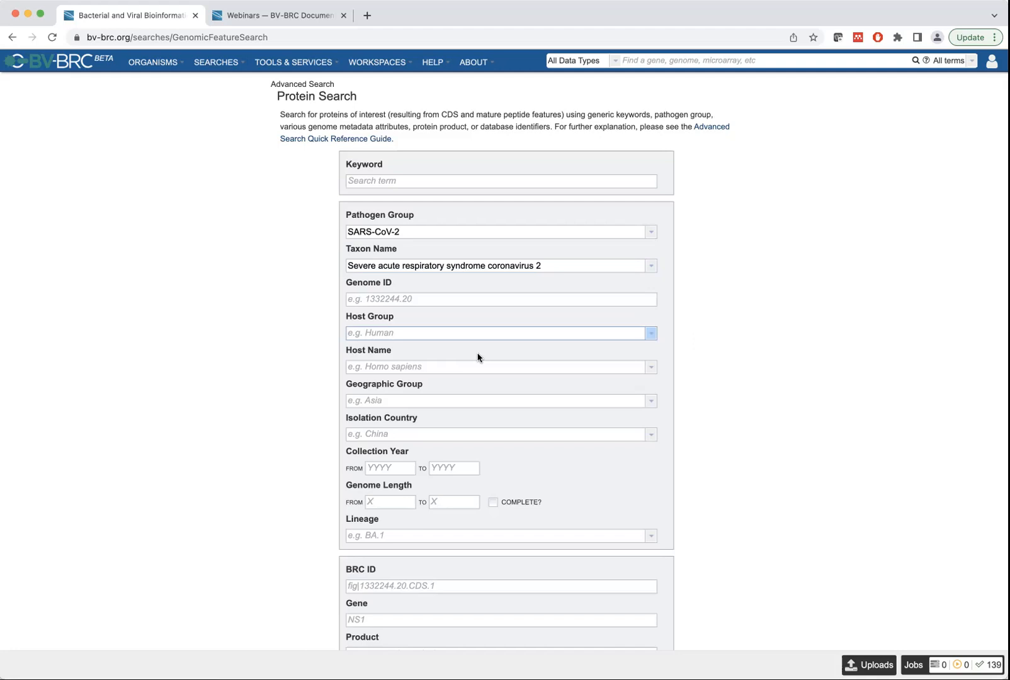
{"action": "type", "text": "Do"}
{"action": "key", "text": "BackSpace"}
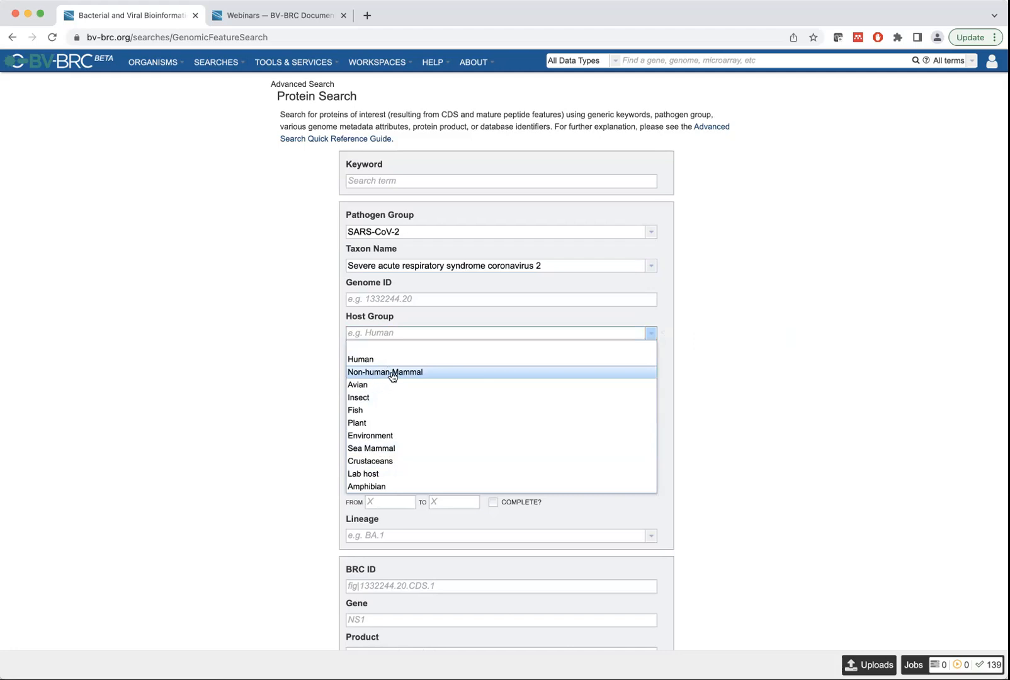
{"action": "left_click", "coordinate": [392, 373]}
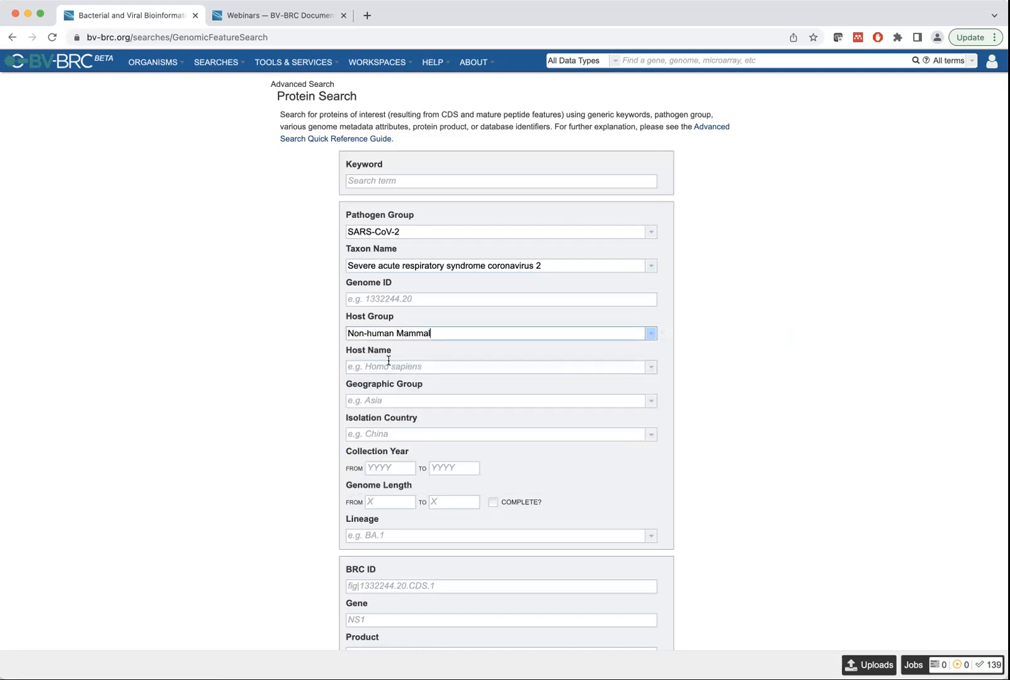
{"action": "left_click", "coordinate": [528, 368]}
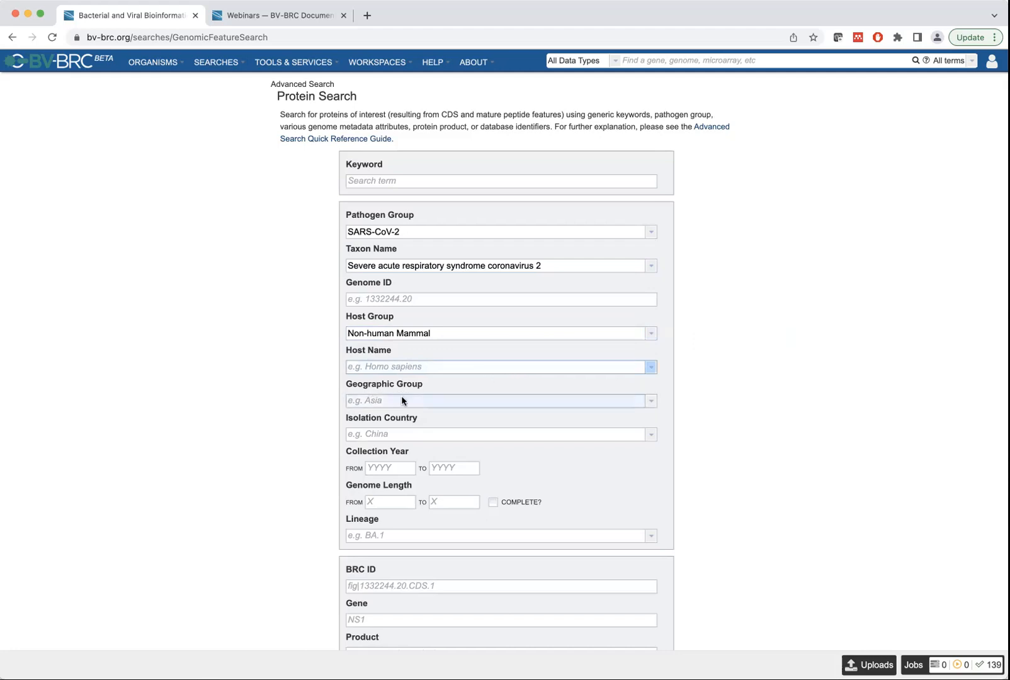
{"action": "scroll", "coordinate": [420, 386], "scroll_direction": "down", "scroll_amount": 3}
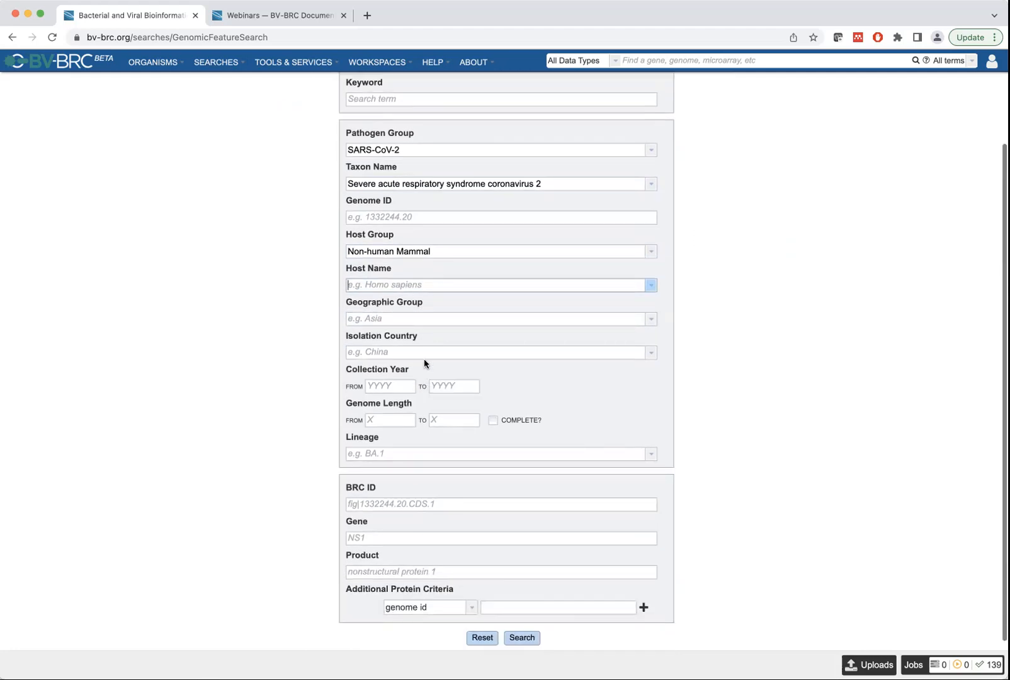
{"action": "left_click", "coordinate": [484, 317]}
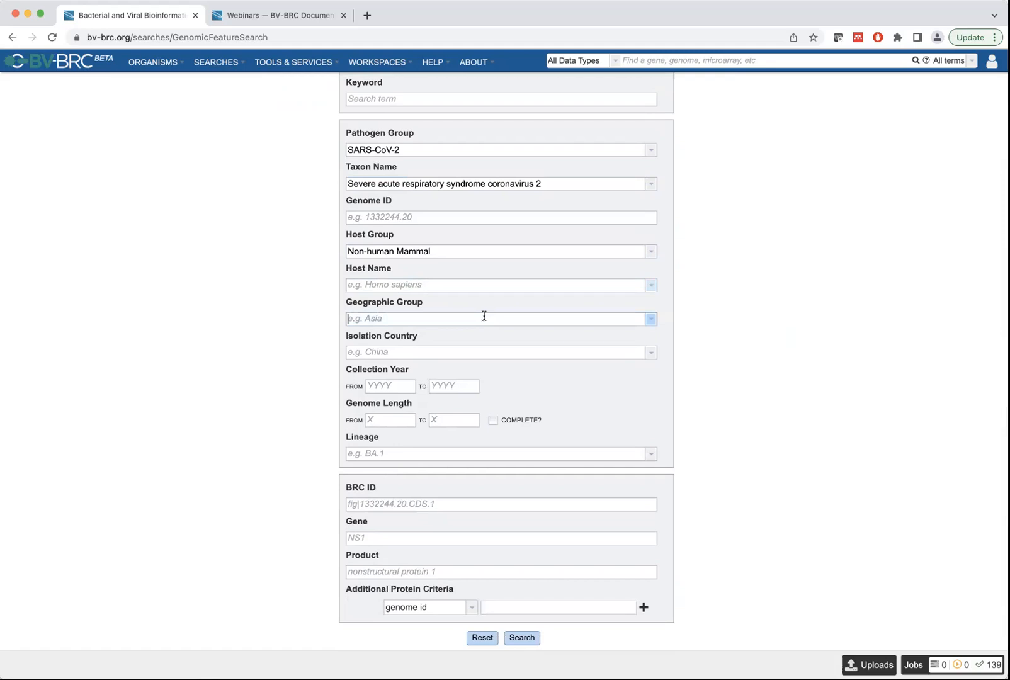
{"action": "left_click", "coordinate": [653, 319]}
{"action": "left_click", "coordinate": [675, 310]}
{"action": "left_click", "coordinate": [378, 352]}
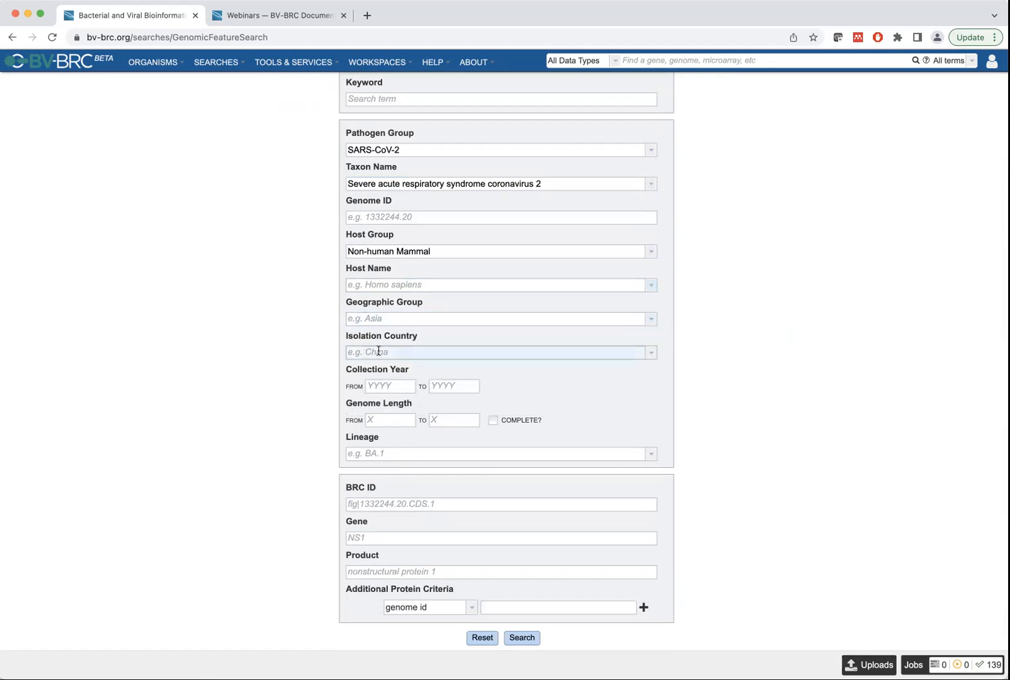
Set the protein search's collection year range from 2020 to 2022.
{"action": "left_click", "coordinate": [389, 387]}
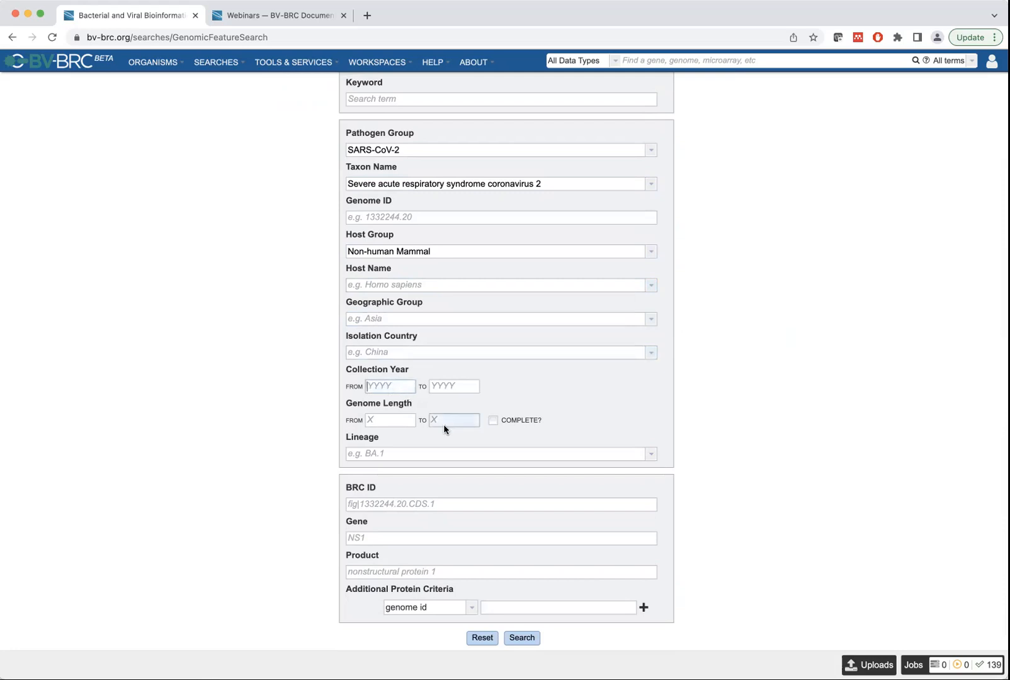
{"action": "type", "text": "20"}
{"action": "left_click", "coordinate": [455, 383]}
{"action": "type", "text": "20111"}
{"action": "key", "text": "BackSpace"}
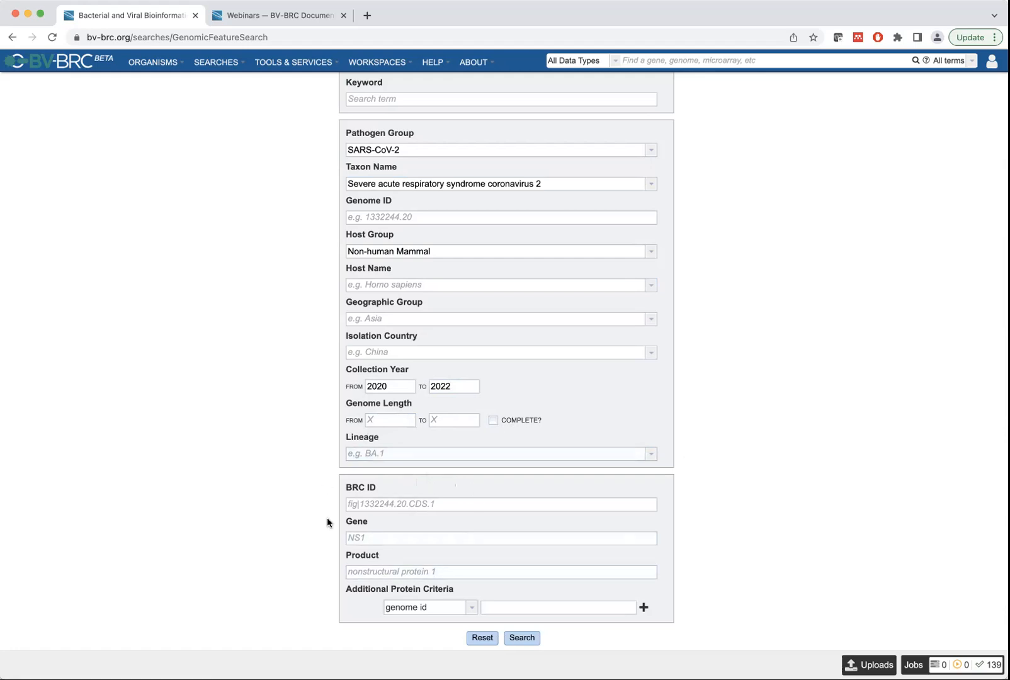
Enter Spike as the gene and run the protein search.
{"action": "scroll", "coordinate": [303, 522], "scroll_direction": "down", "scroll_amount": 2}
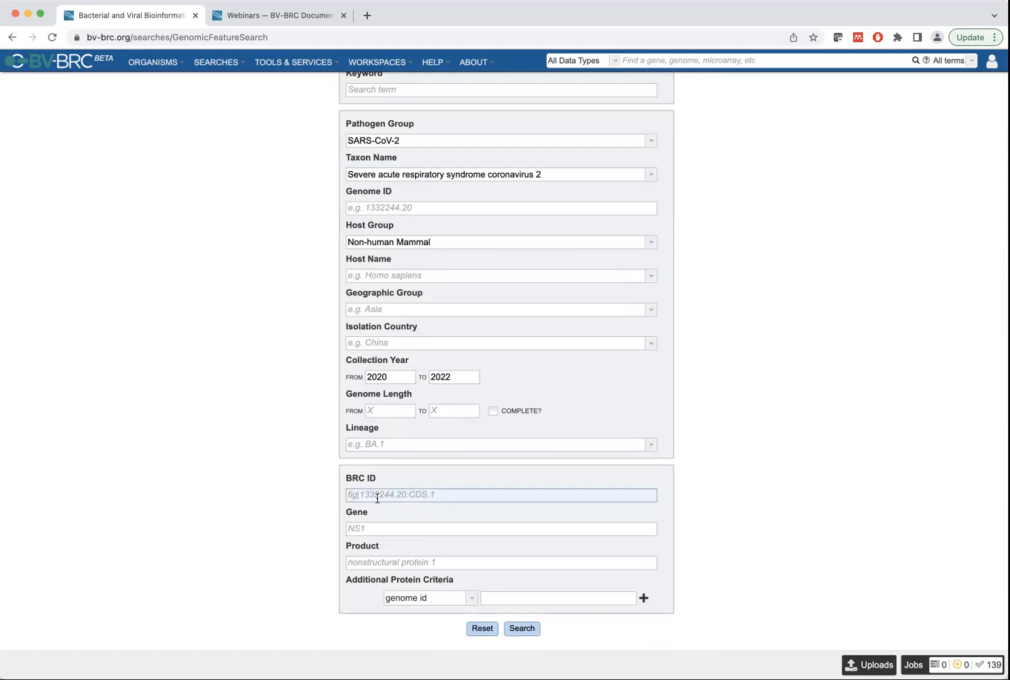
{"action": "left_click", "coordinate": [389, 528]}
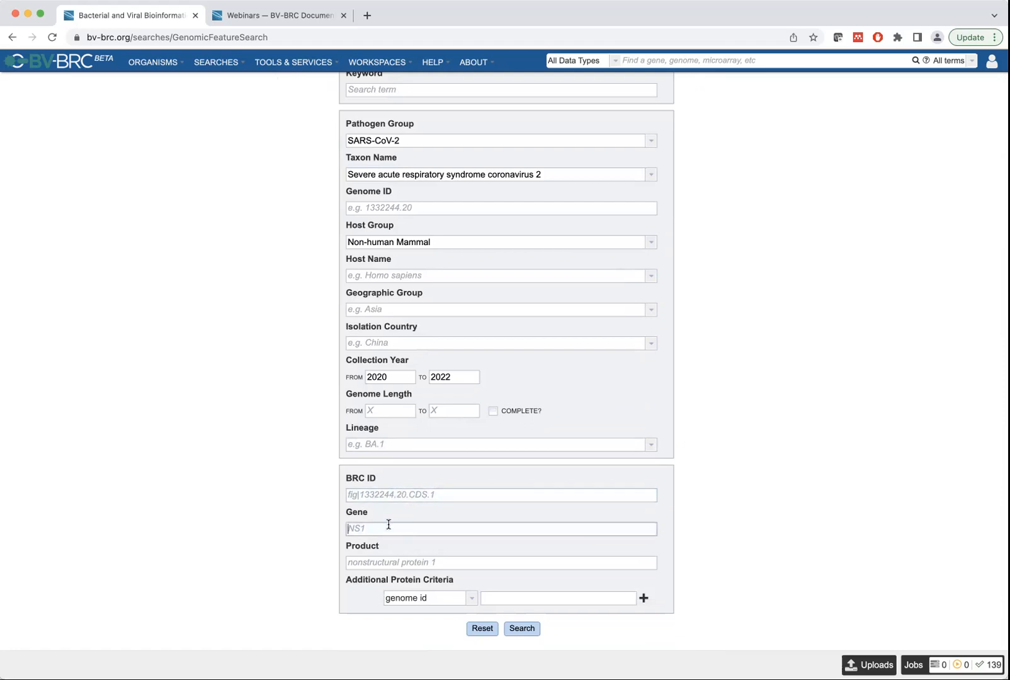
{"action": "type", "text": "Spike"}
{"action": "left_click", "coordinate": [530, 629]}
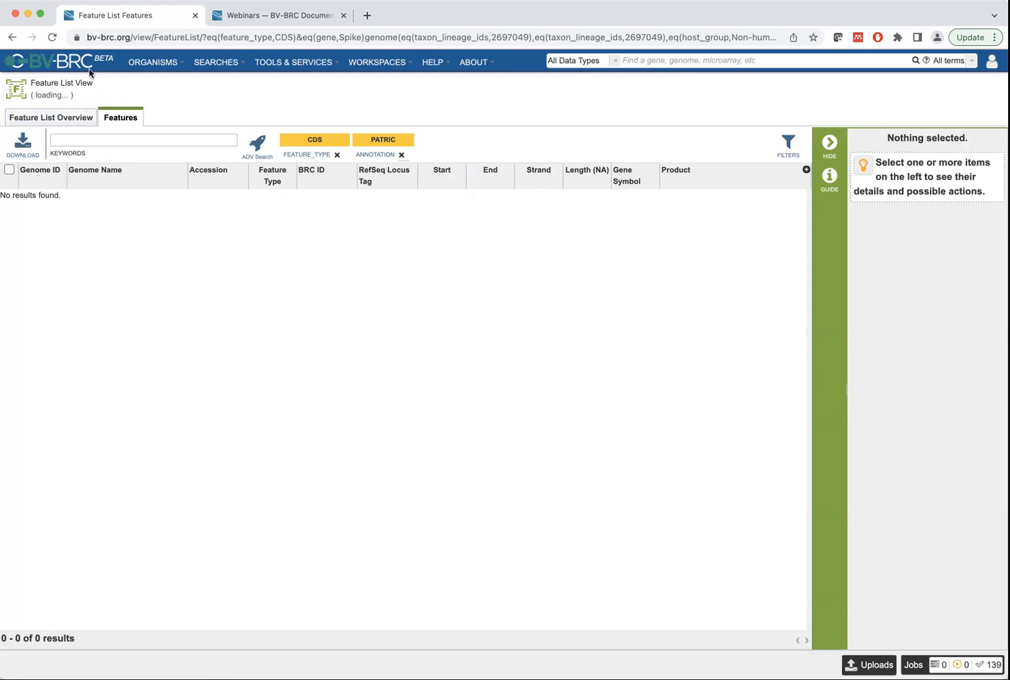
Return to the protein search form, look up "Crimean" as the taxon name and choose the species Crimean-Congo hemorrhagic fever orthonairovirus.
{"action": "scroll", "coordinate": [132, 110], "scroll_direction": "left", "scroll_amount": 5}
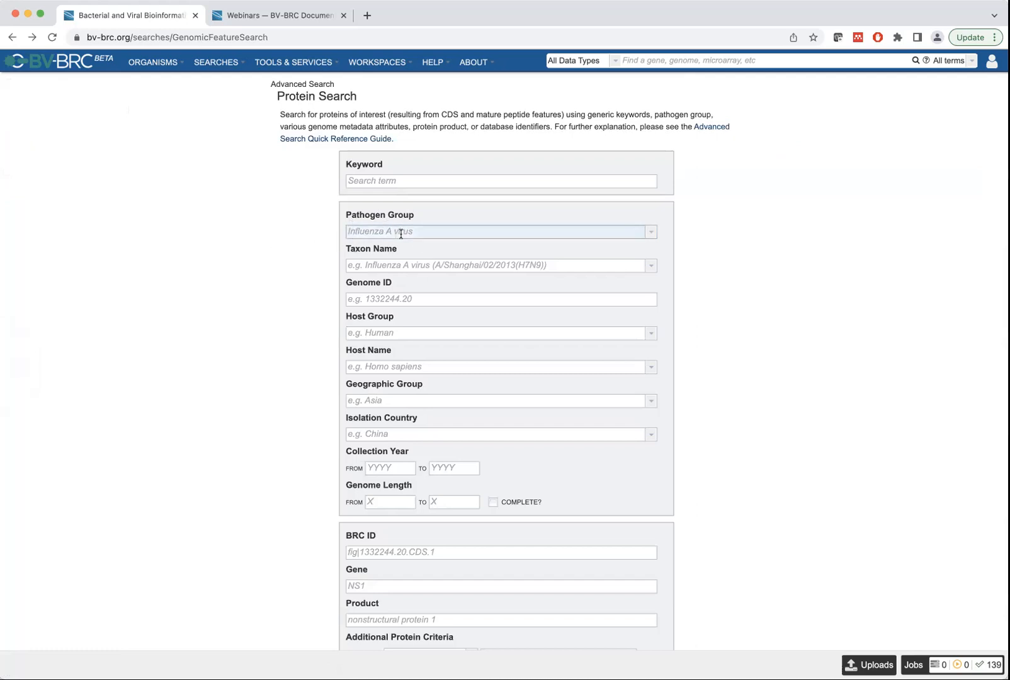
{"action": "left_click", "coordinate": [428, 266]}
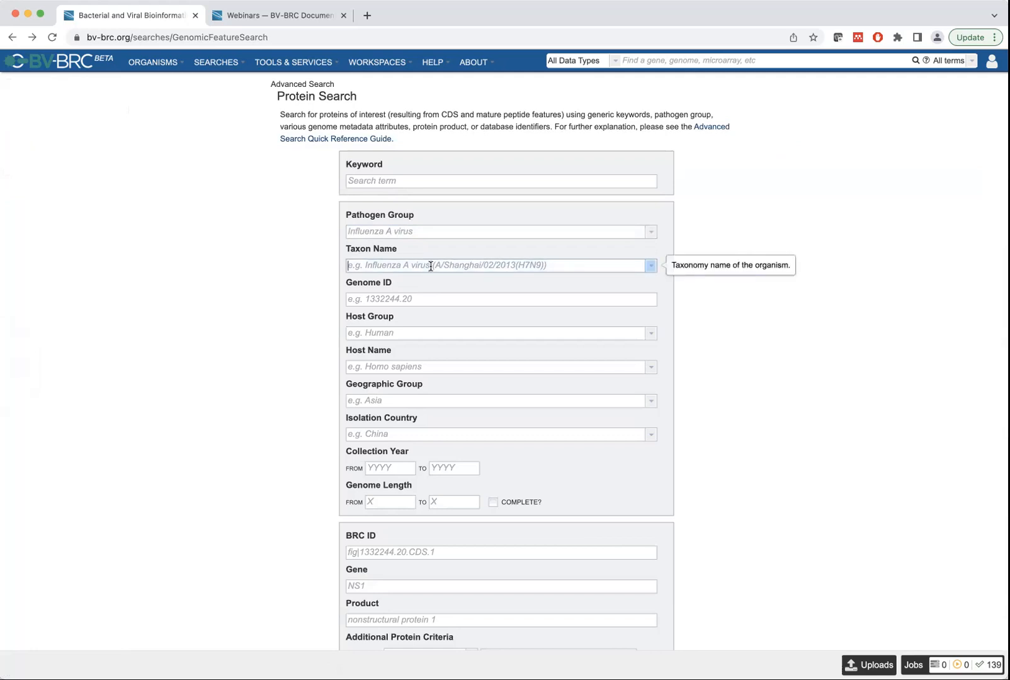
{"action": "type", "text": "Crimean"}
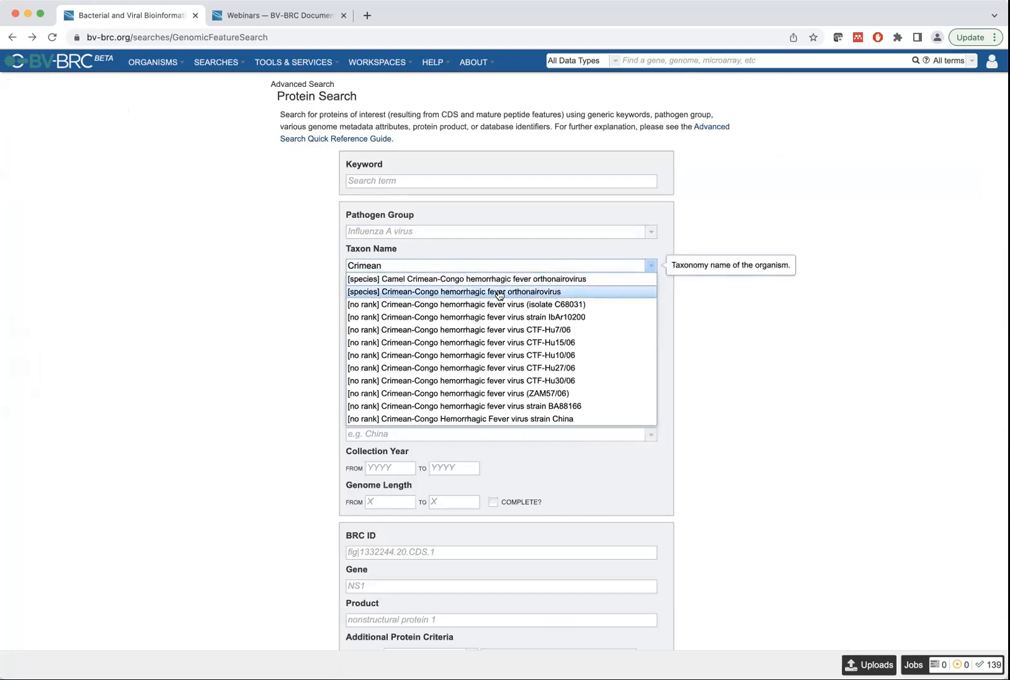
{"action": "left_click", "coordinate": [467, 291]}
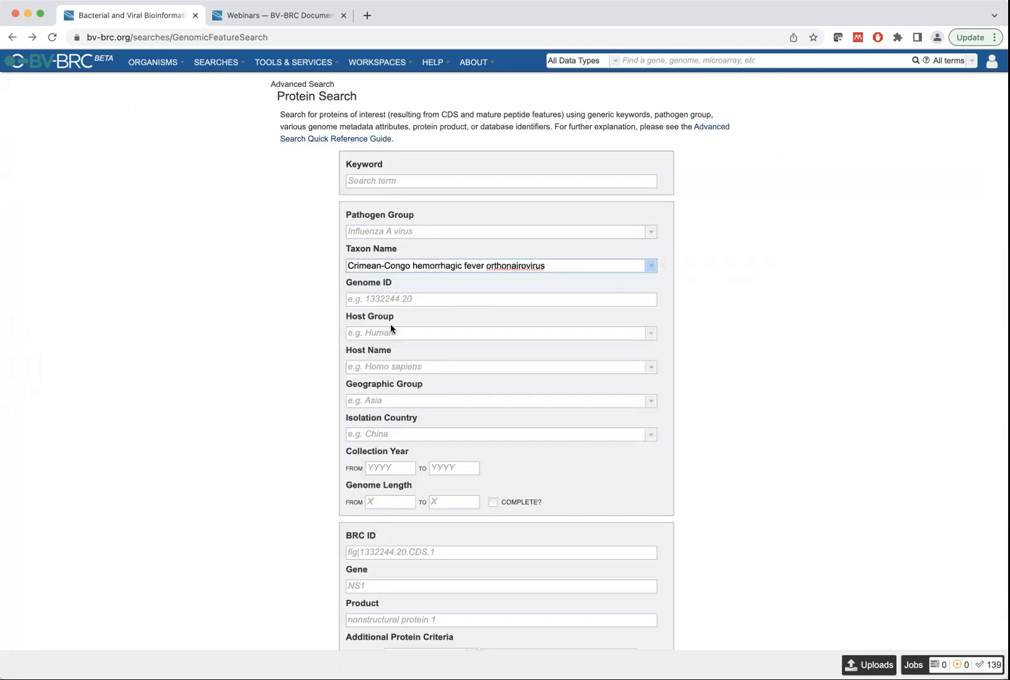
Run the protein search for the gene GPC and select all the resulting features.
{"action": "scroll", "coordinate": [491, 500], "scroll_direction": "down", "scroll_amount": 2}
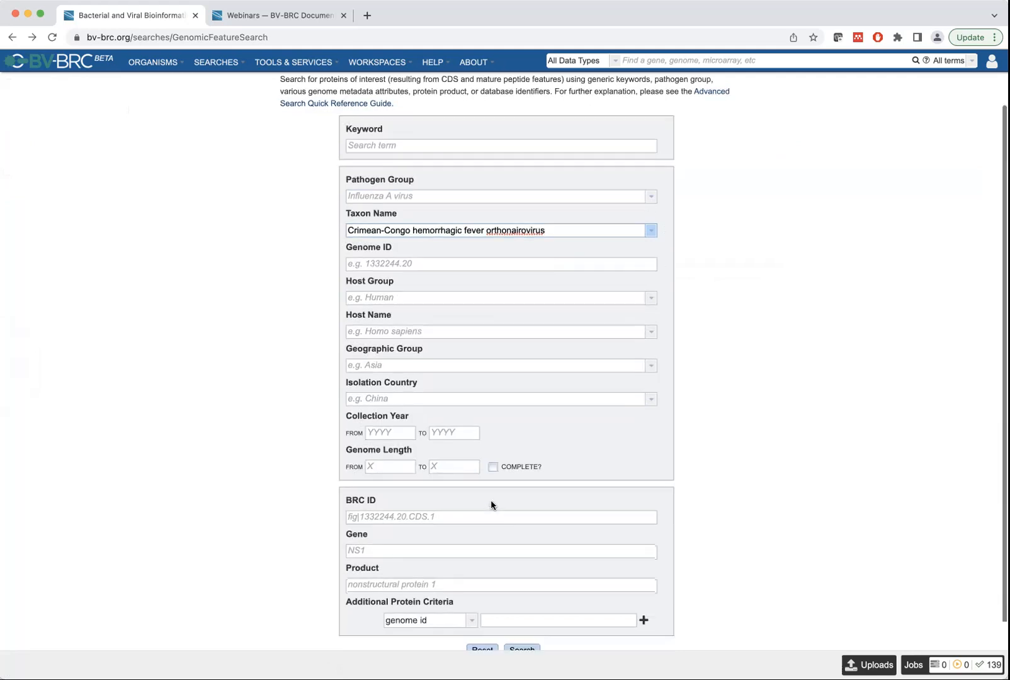
{"action": "left_click", "coordinate": [405, 528]}
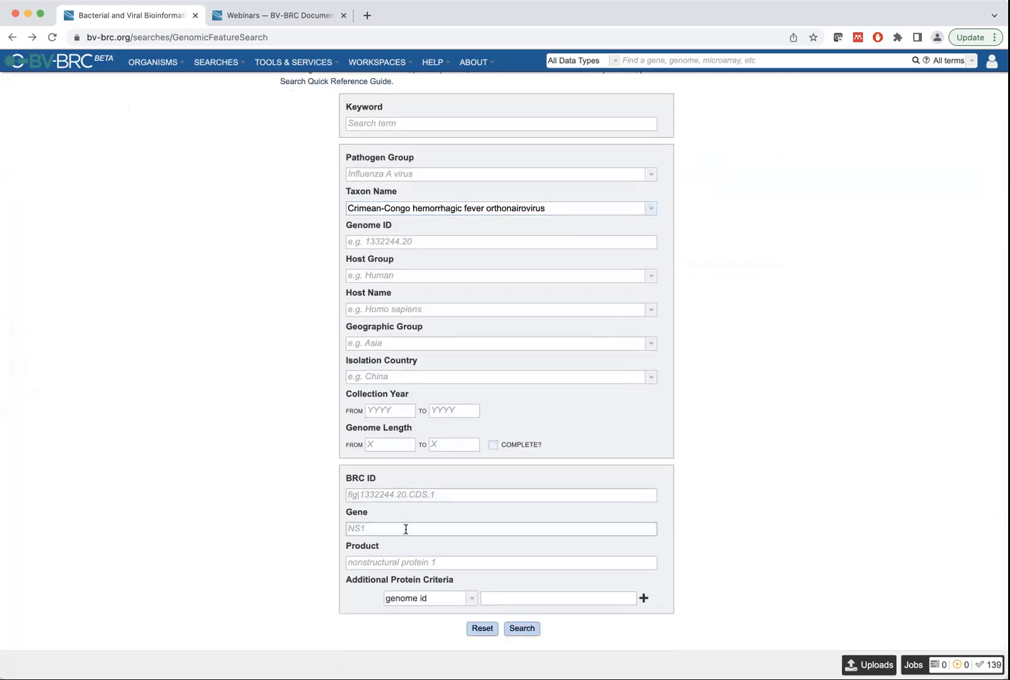
{"action": "type", "text": "GPC"}
{"action": "left_click", "coordinate": [524, 630]}
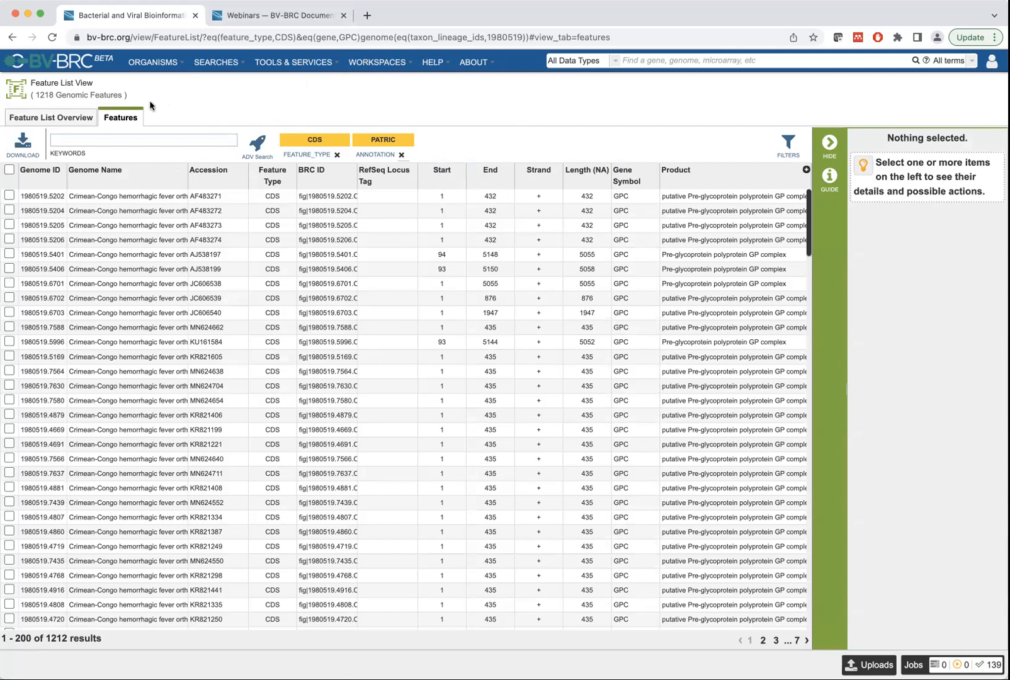
{"action": "left_click", "coordinate": [10, 171]}
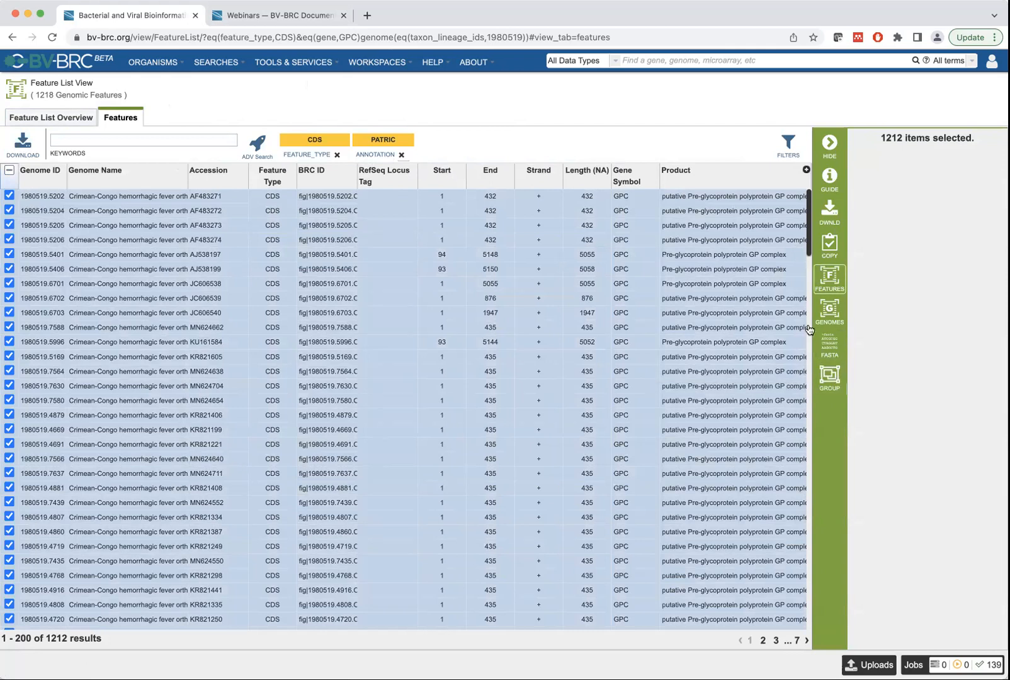
Return to the BV-BRC home page and open the advanced search for specialty genes.
{"action": "scroll", "coordinate": [175, 95], "scroll_direction": "left", "scroll_amount": 5}
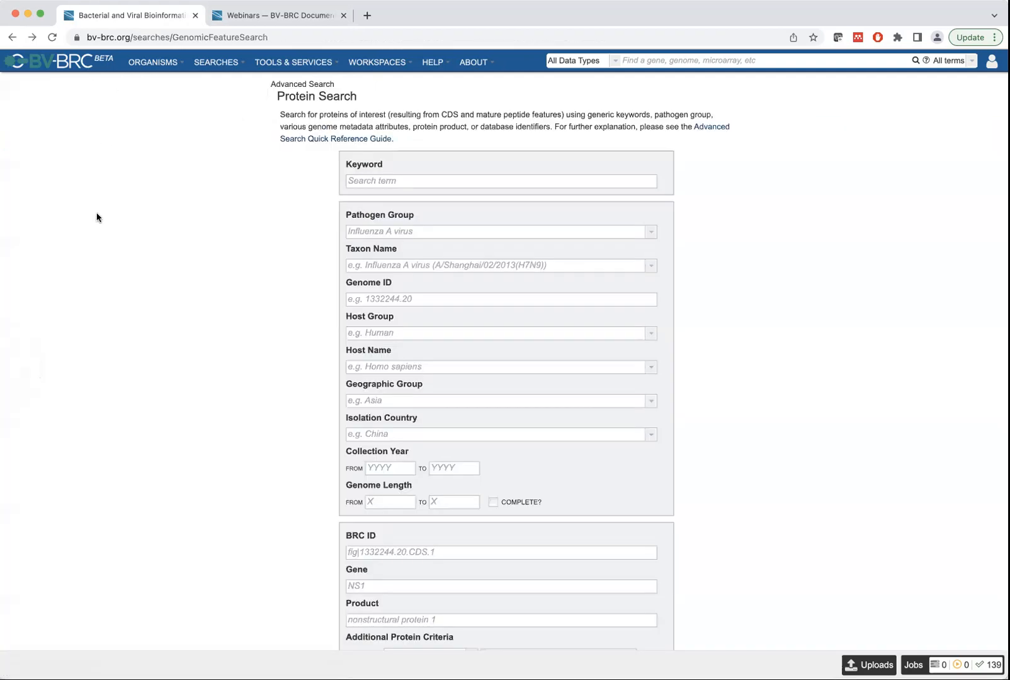
{"action": "left_click", "coordinate": [61, 65]}
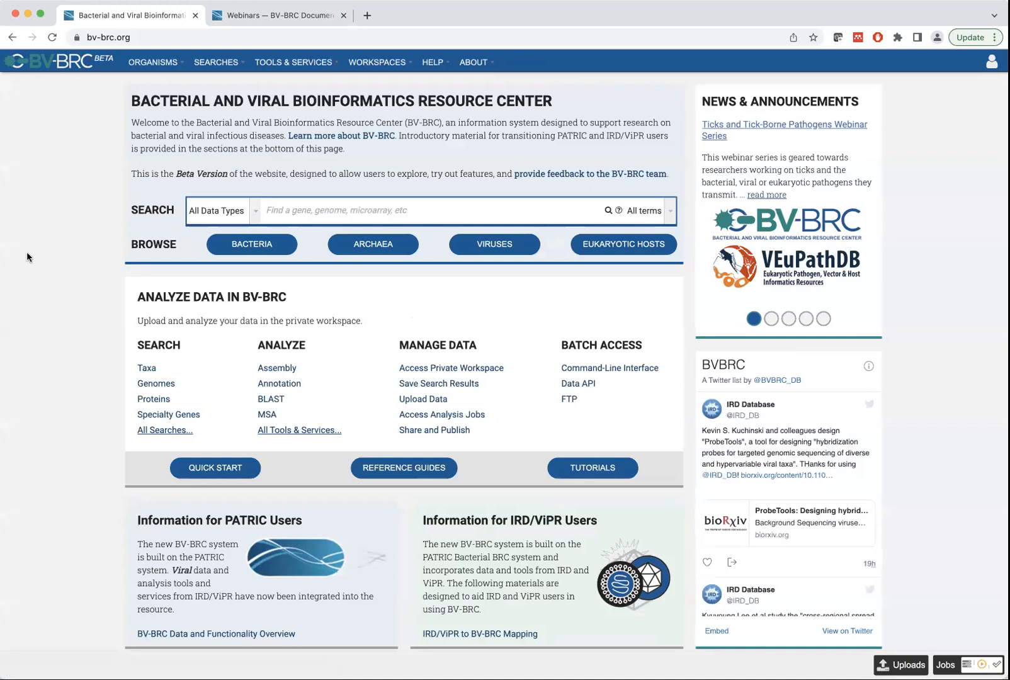
{"action": "key", "text": "super+Tab"}
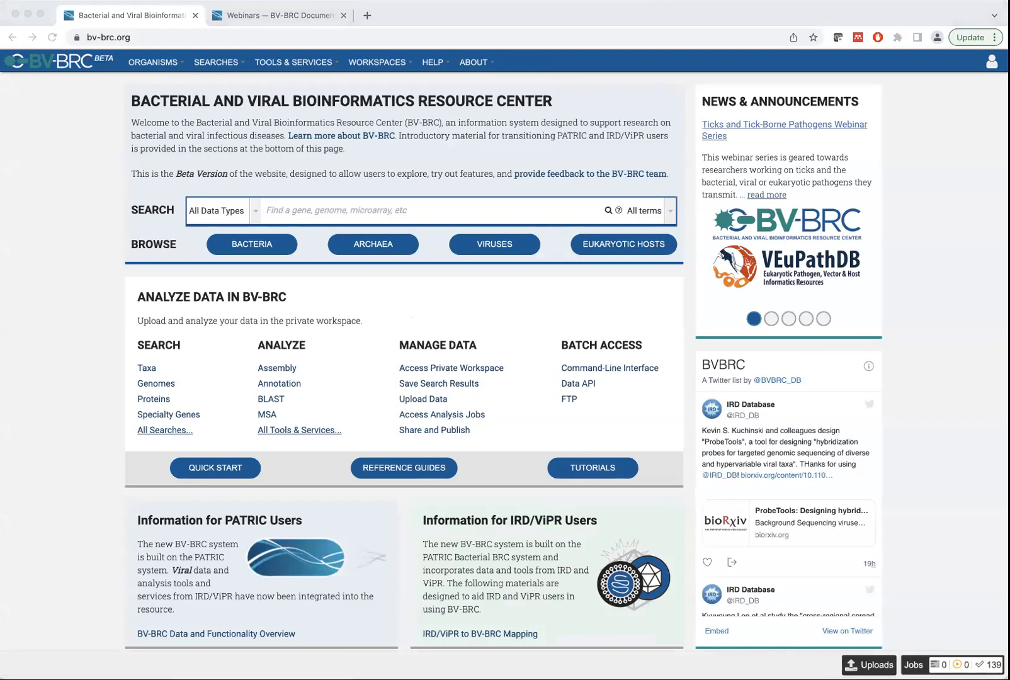
{"action": "left_click", "coordinate": [422, 182]}
{"action": "left_click", "coordinate": [220, 66]}
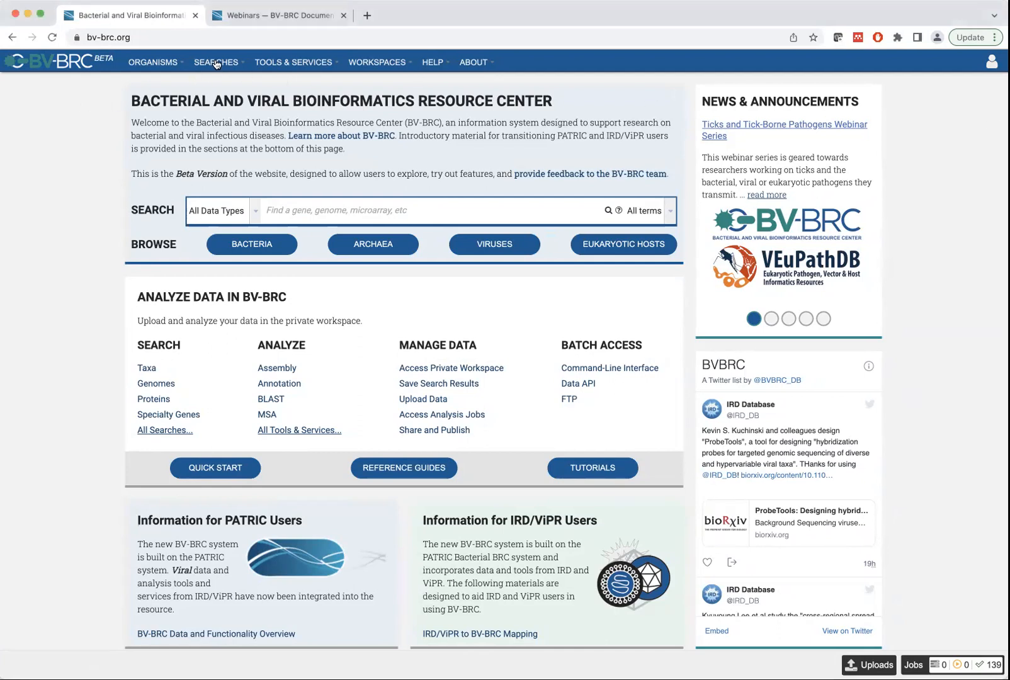
{"action": "left_click", "coordinate": [215, 69]}
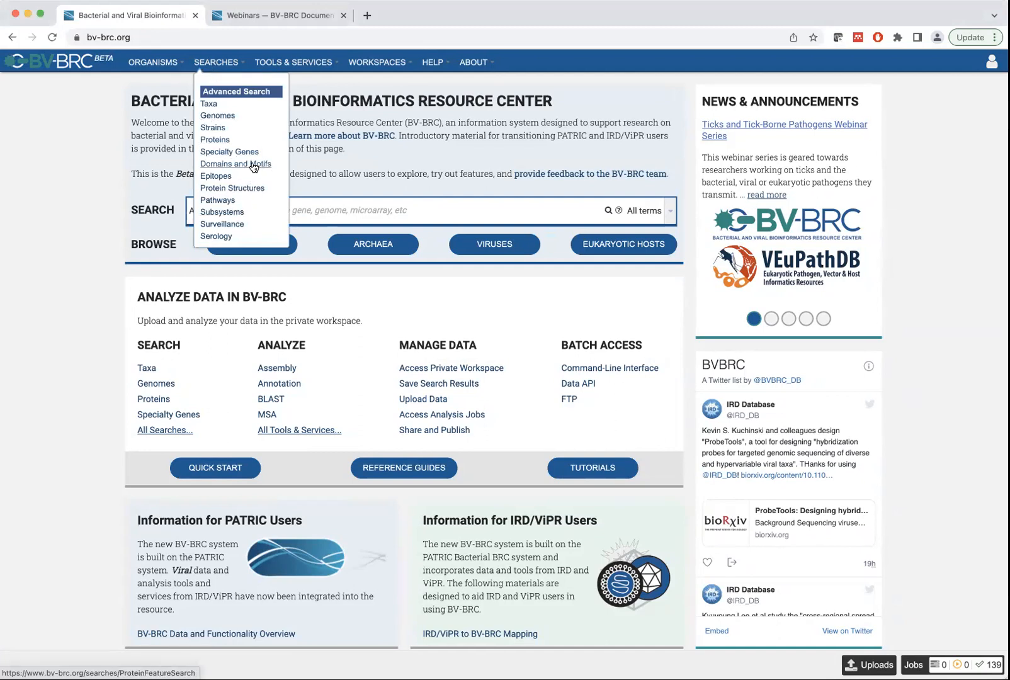
{"action": "left_click", "coordinate": [218, 154]}
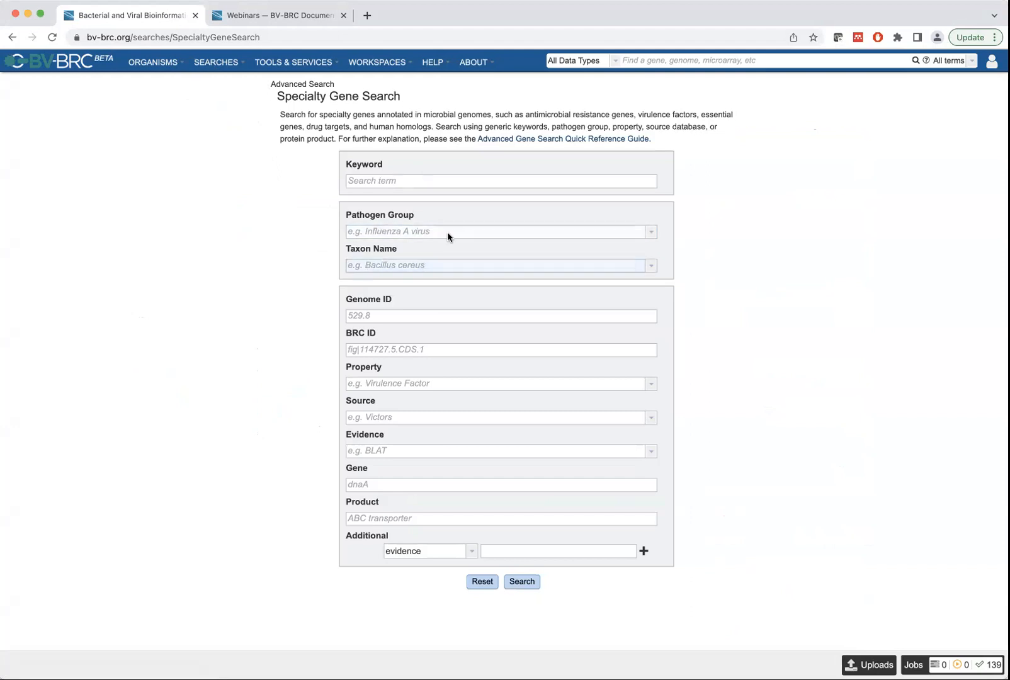
Try a specialty gene search for the keyword "eterotoxins" within the pathogen group Escherichia.
{"action": "left_click", "coordinate": [400, 232]}
{"action": "type", "text": "Ehrlichia"}
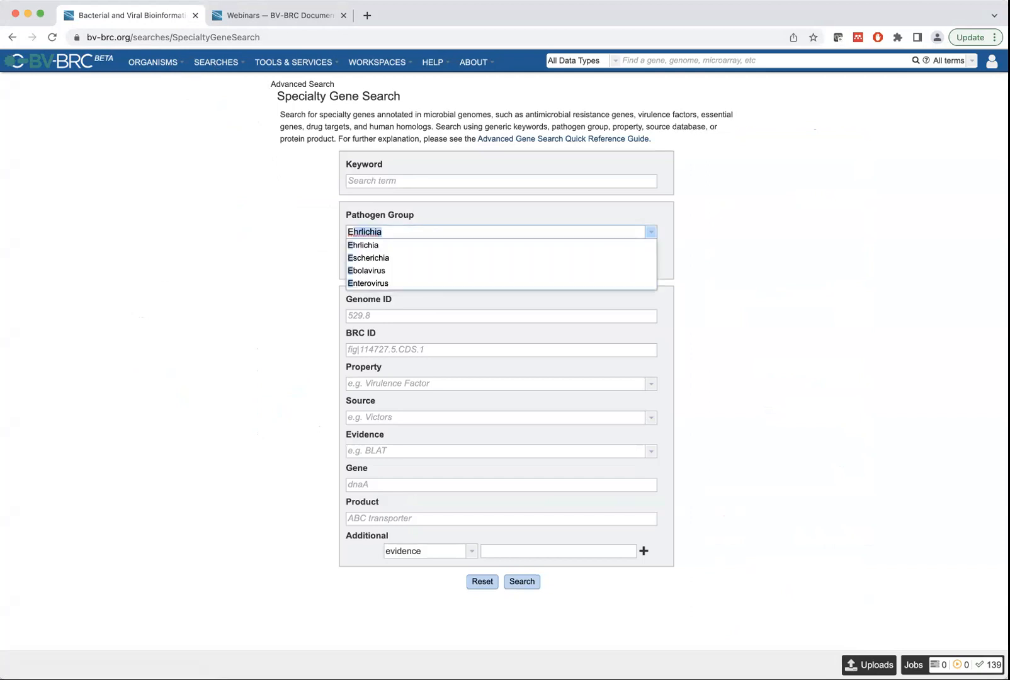
{"action": "type", "text": "s"}
{"action": "key", "text": "Return"}
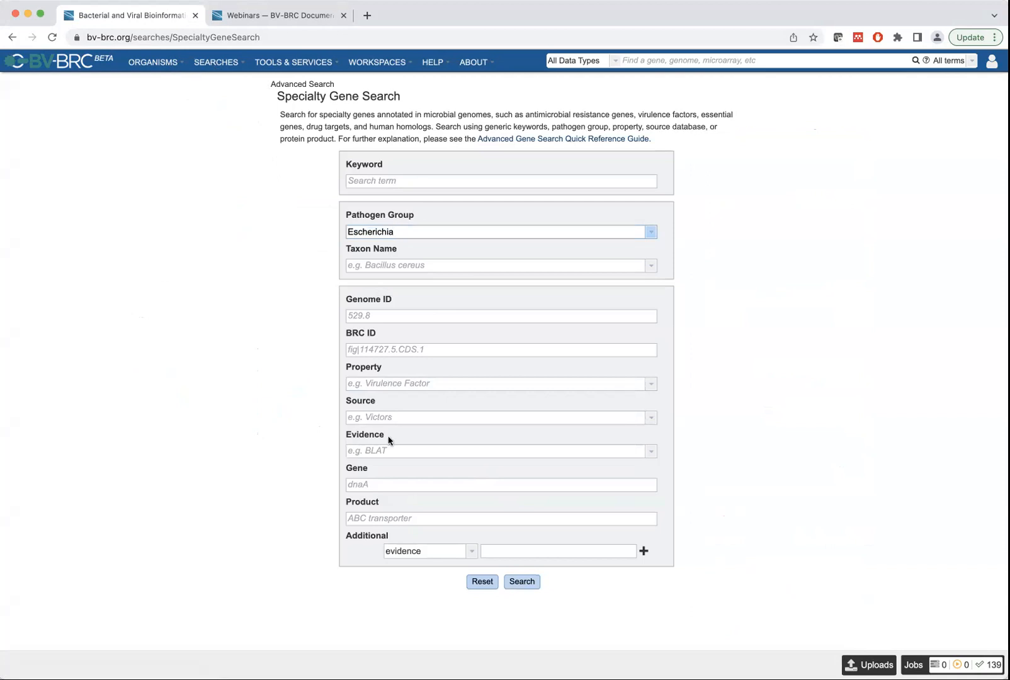
{"action": "left_click", "coordinate": [404, 181]}
{"action": "type", "text": "eter"}
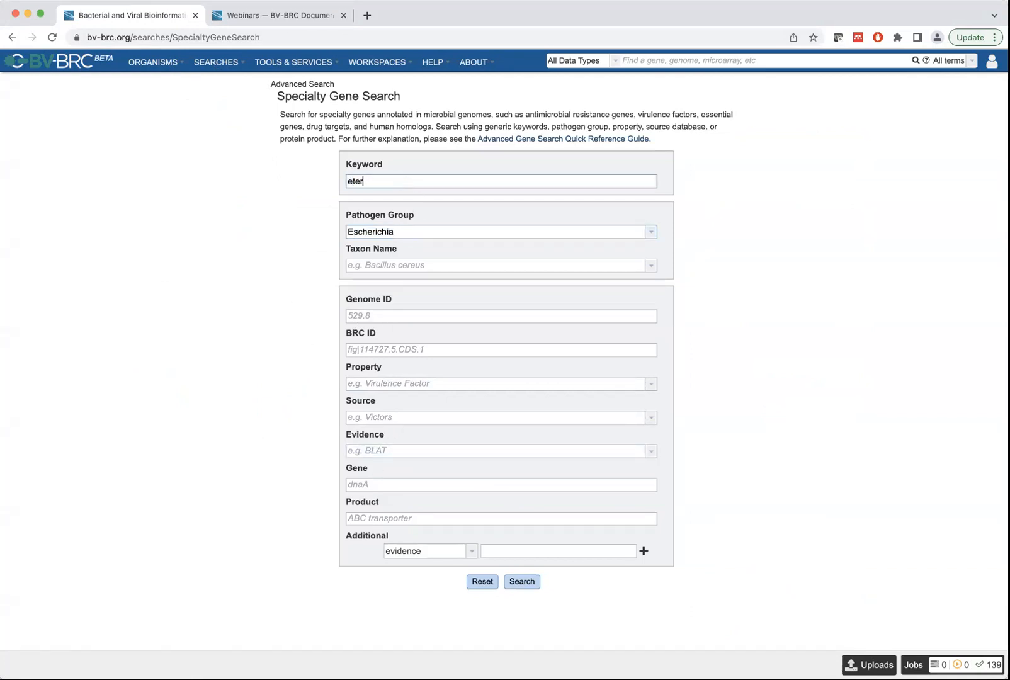
{"action": "type", "text": "otoxins"}
{"action": "left_click", "coordinate": [531, 583]}
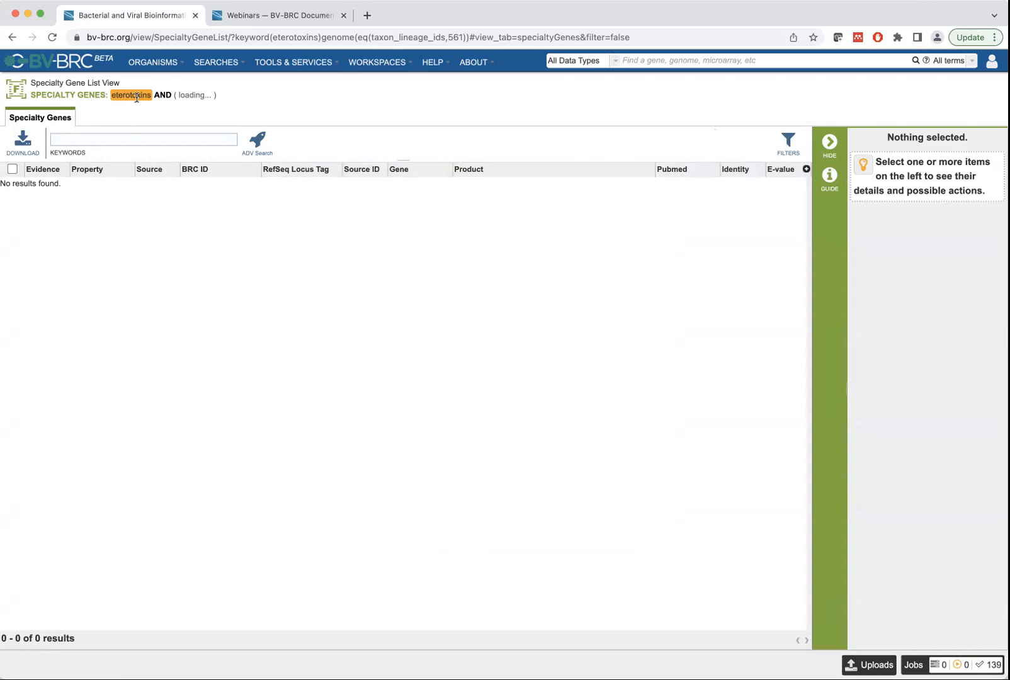
Return to the specialty gene search form and run it with only the pathogen group Escherichia.
{"action": "scroll", "coordinate": [65, 131], "scroll_direction": "left", "scroll_amount": 5}
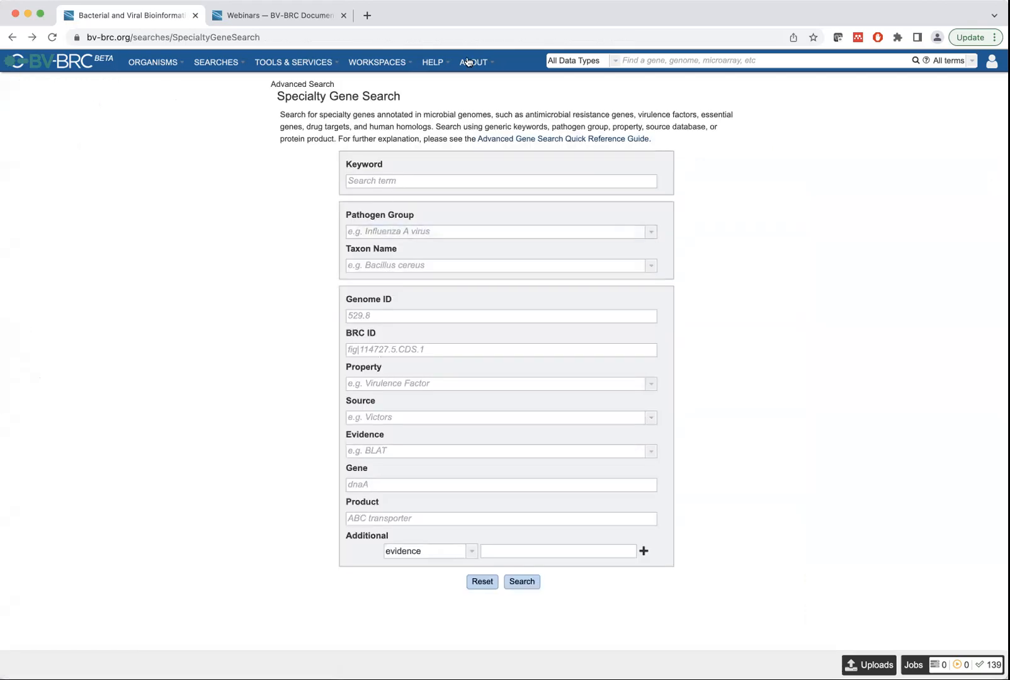
{"action": "left_click", "coordinate": [393, 180]}
{"action": "left_click", "coordinate": [401, 231]}
{"action": "type", "text": "Escherichia"}
{"action": "key", "text": "Return"}
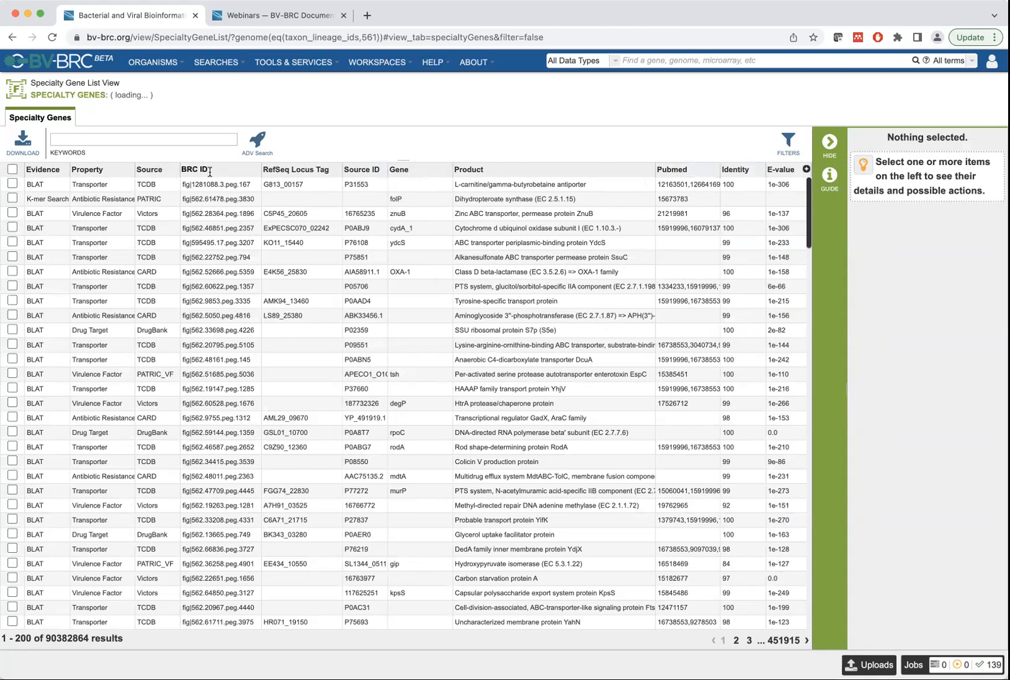
Try to narrow the specialty gene list with an advanced search condition for "Enterotxin".
{"action": "left_click", "coordinate": [258, 148]}
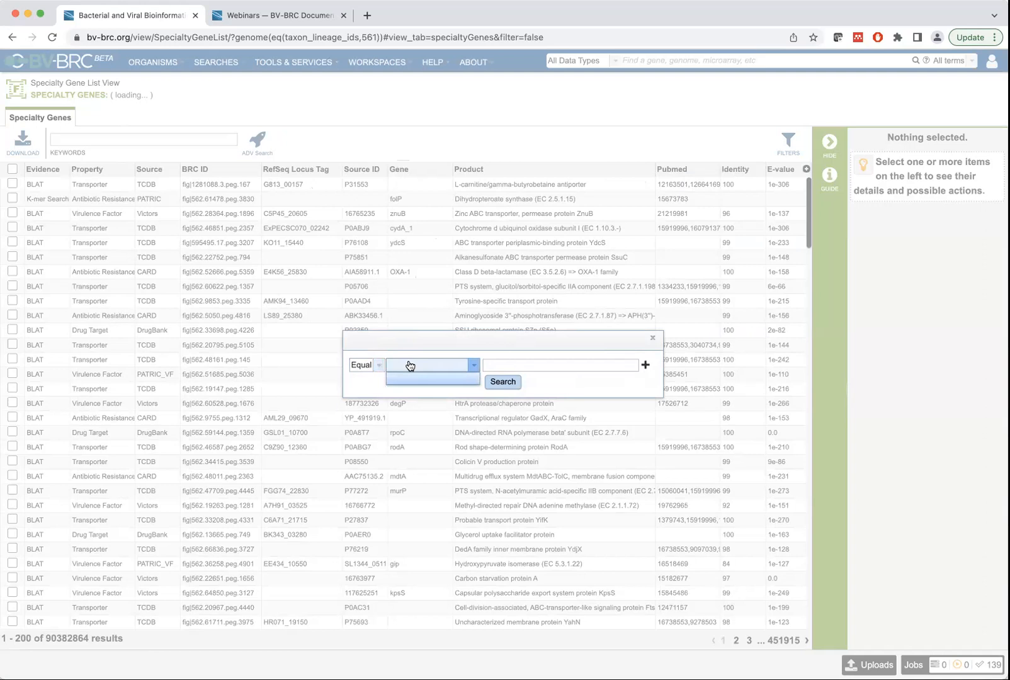
{"action": "left_click", "coordinate": [516, 365]}
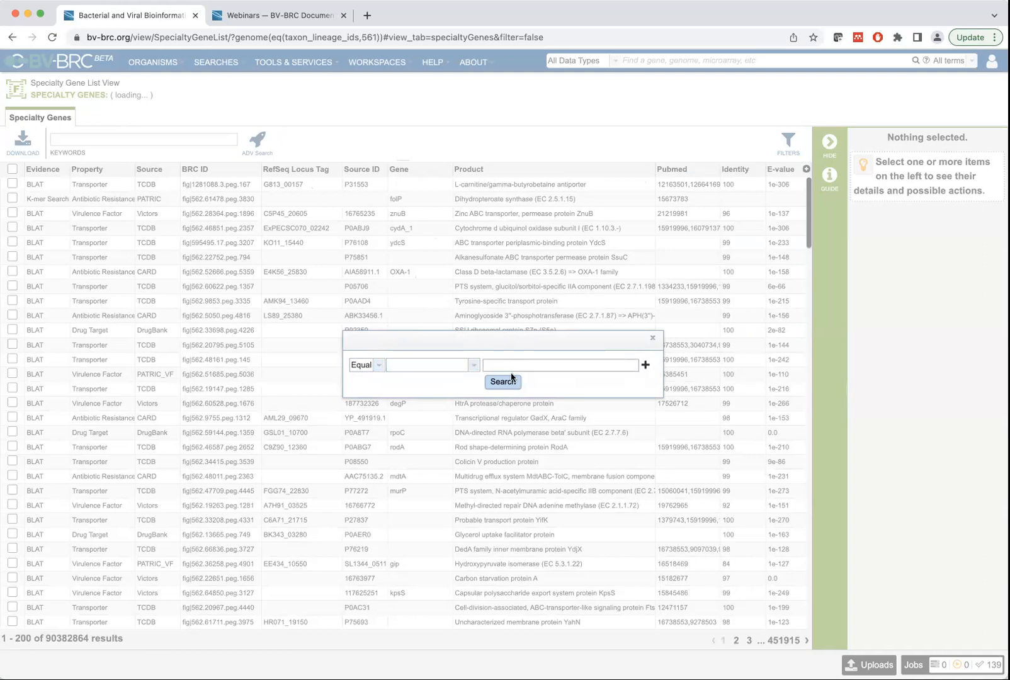
{"action": "type", "text": "Enterotxin"}
{"action": "left_click", "coordinate": [503, 382]}
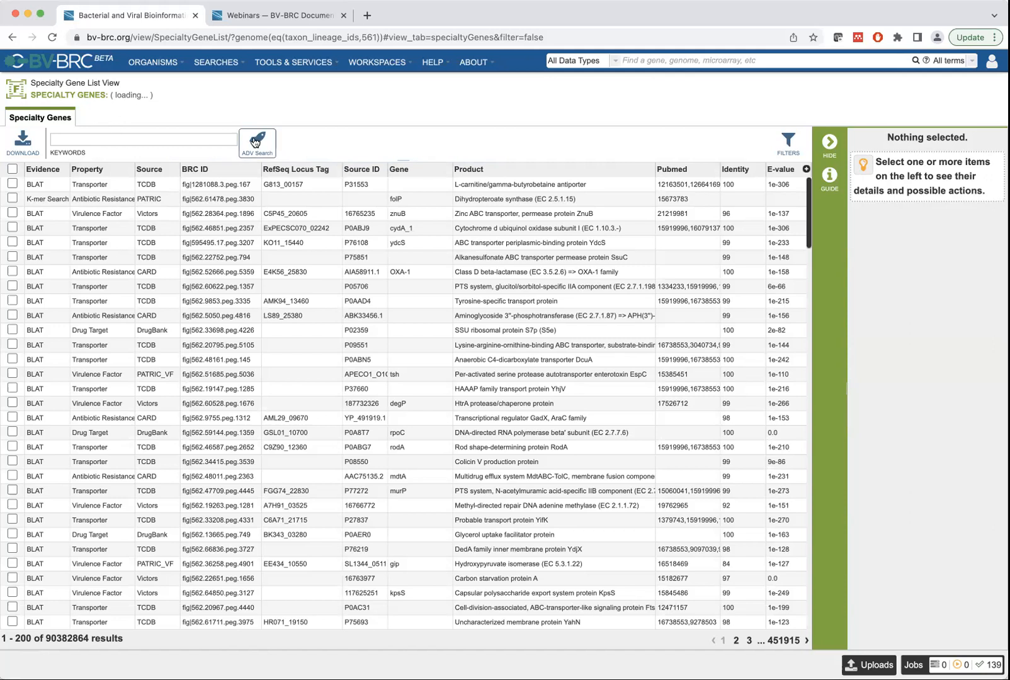
Filter the specialty gene list by the keyword "enterotoxin" and select the first gene to show its details.
{"action": "left_click", "coordinate": [216, 137]}
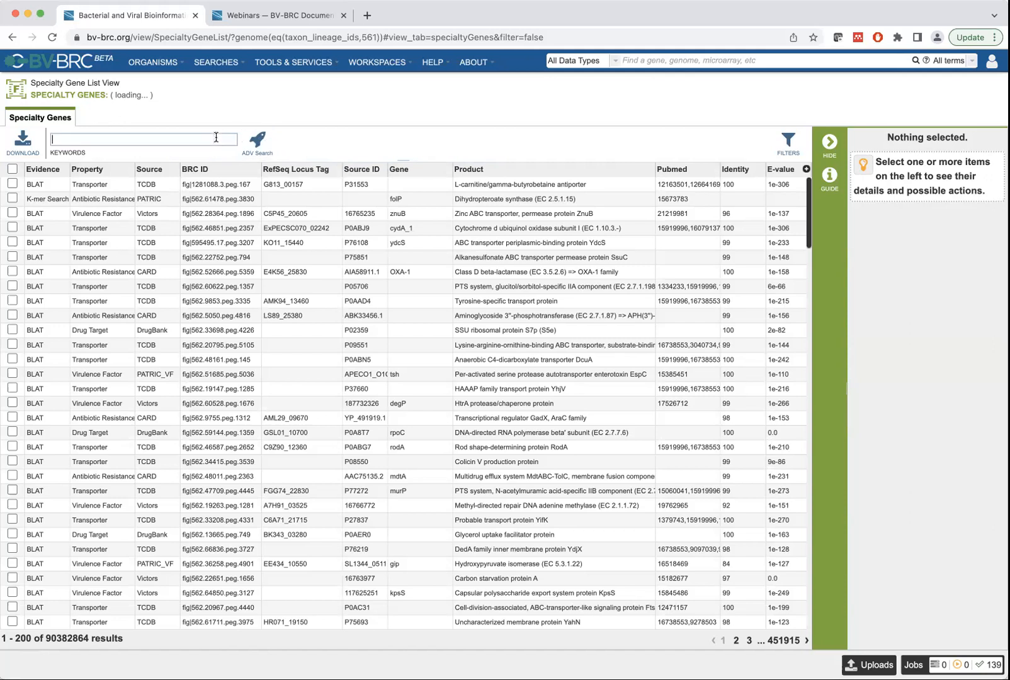
{"action": "type", "text": "enterotoxin"}
{"action": "key", "text": "Return"}
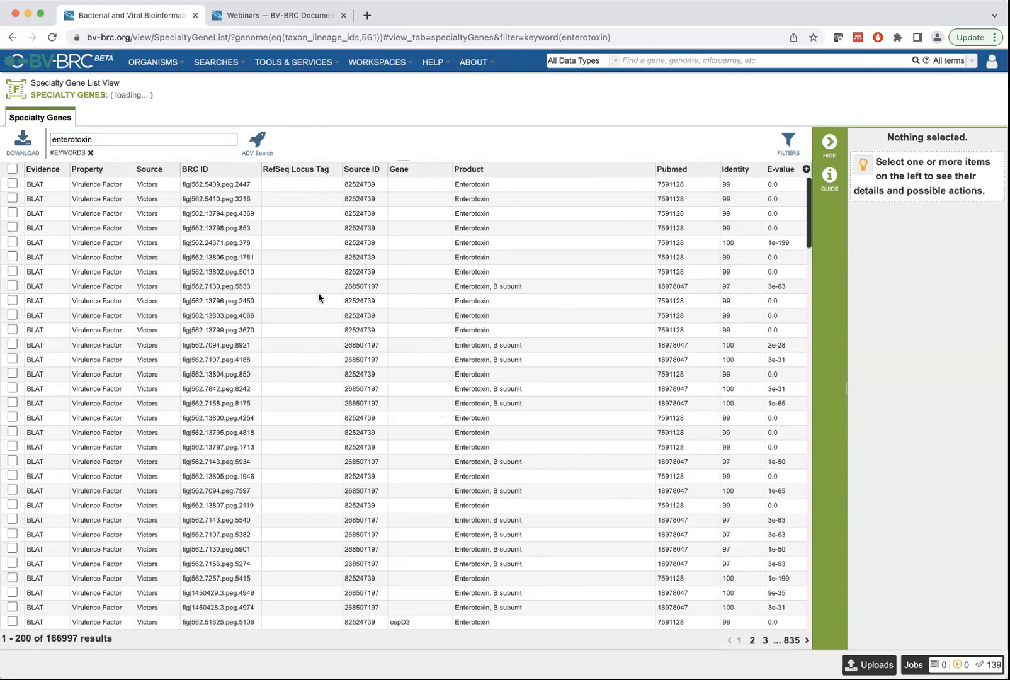
{"action": "left_click", "coordinate": [12, 184]}
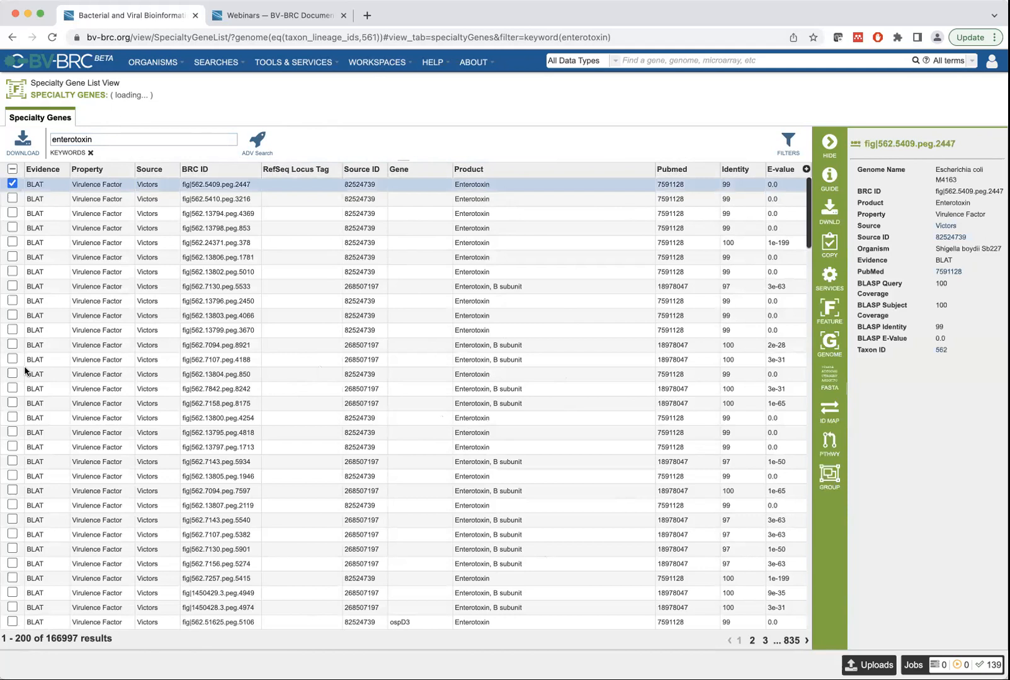
Extend the selection to the first 15 enterotoxin genes, view their FASTA DNA sequences, and return to the specialty gene list.
{"action": "left_click", "coordinate": [12, 389], "text": "shift"}
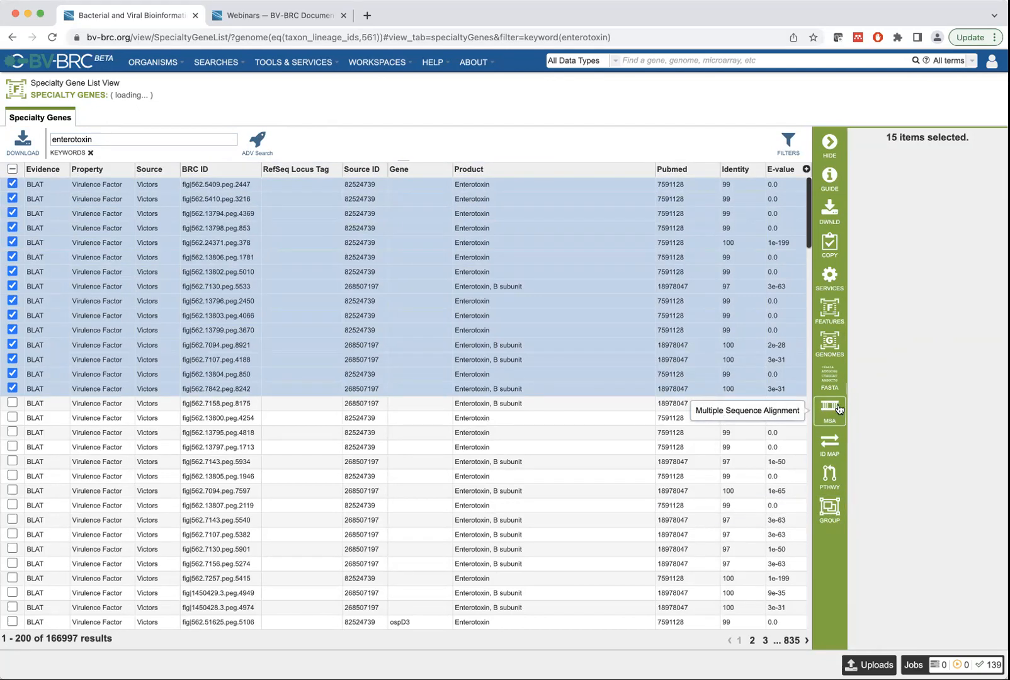
{"action": "left_click", "coordinate": [831, 379]}
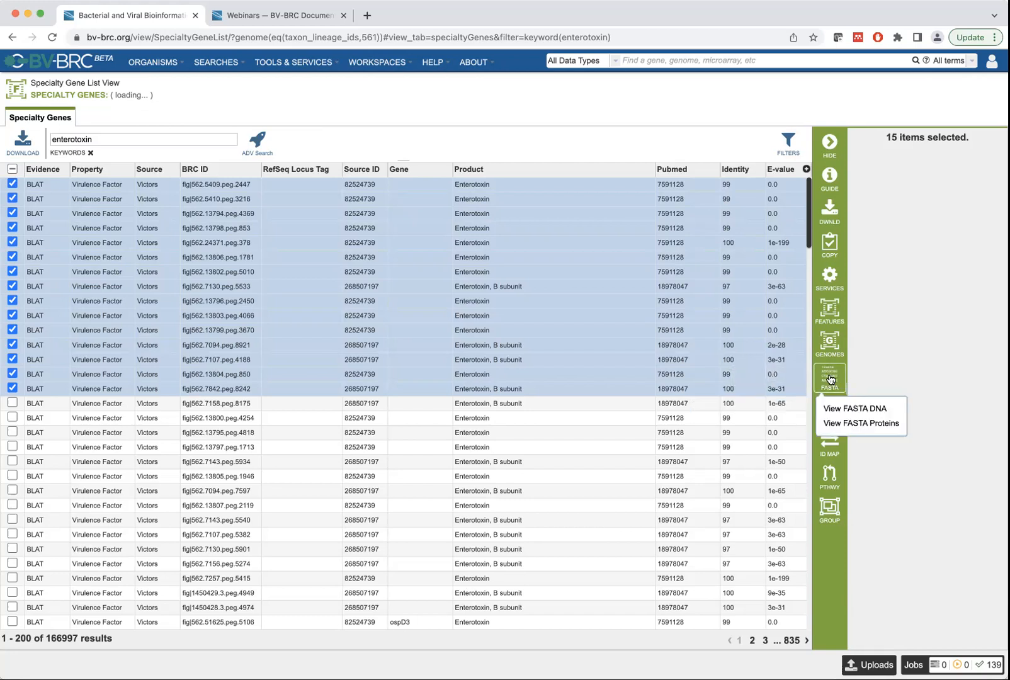
{"action": "left_click", "coordinate": [870, 411]}
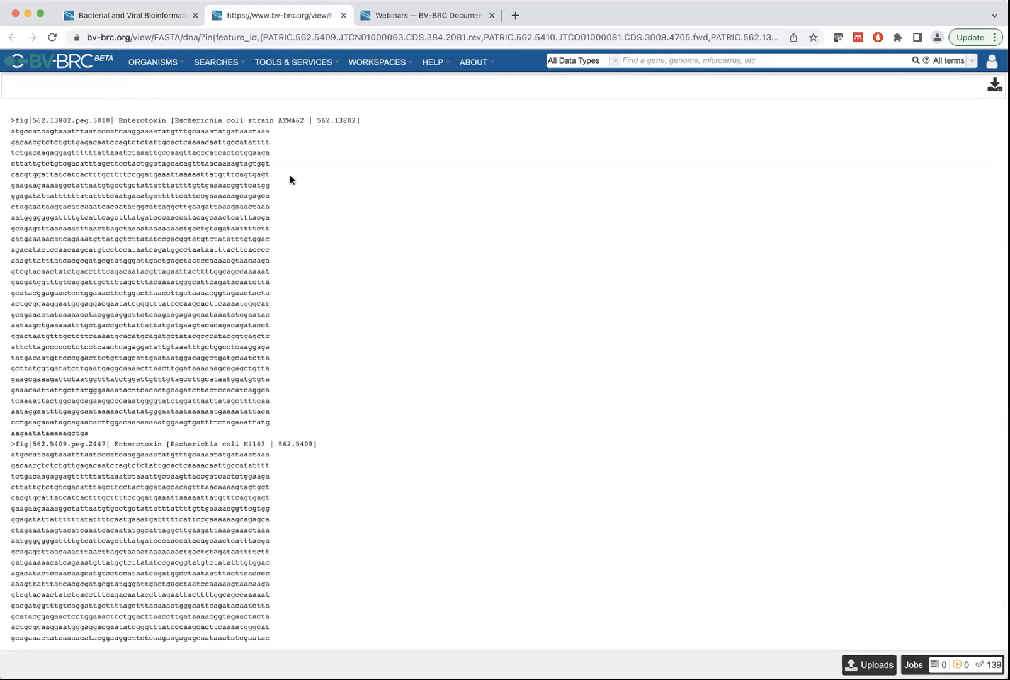
{"action": "scroll", "coordinate": [125, 347], "scroll_direction": "down", "scroll_amount": 5}
{"action": "scroll", "coordinate": [125, 347], "scroll_direction": "down", "scroll_amount": 15}
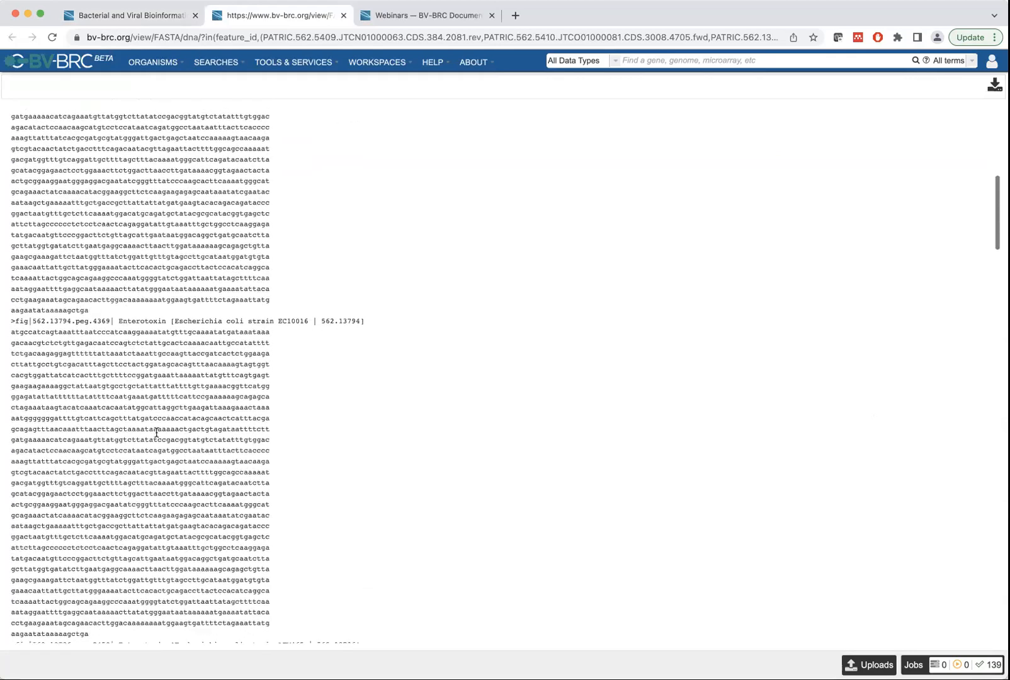
{"action": "scroll", "coordinate": [157, 433], "scroll_direction": "down", "scroll_amount": 3}
{"action": "left_click_drag", "start_coordinate": [157, 449], "coordinate": [155, 569]}
{"action": "left_click", "coordinate": [179, 303]}
{"action": "scroll", "coordinate": [179, 303], "scroll_direction": "left", "scroll_amount": 5}
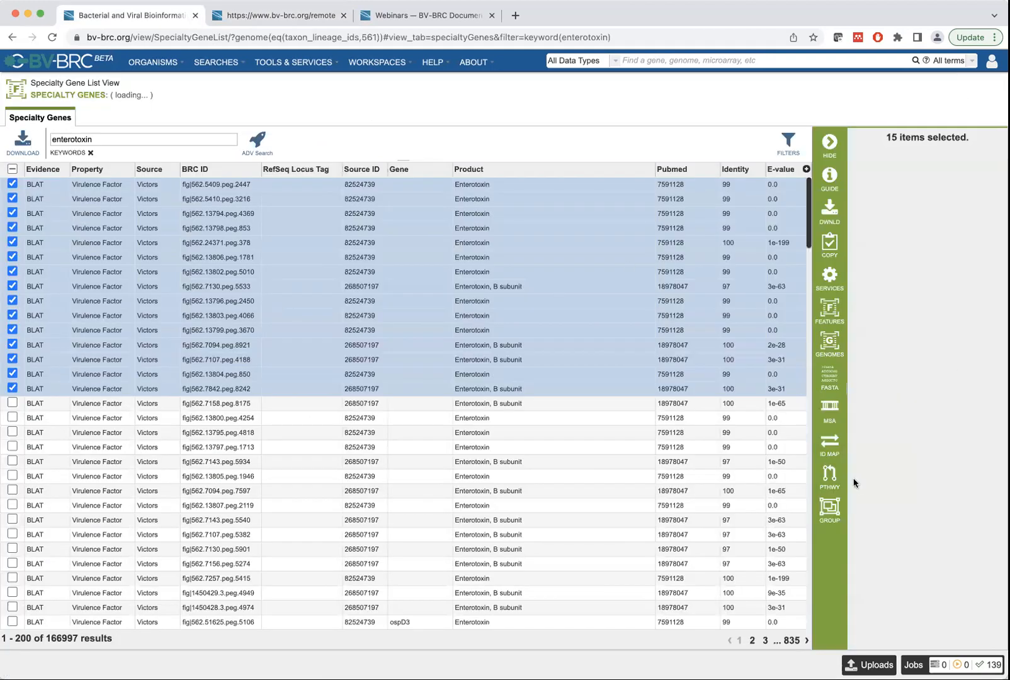
Add the selected genes to a new feature group named "Enterotoxin" and list the services available for them.
{"action": "left_click", "coordinate": [831, 514]}
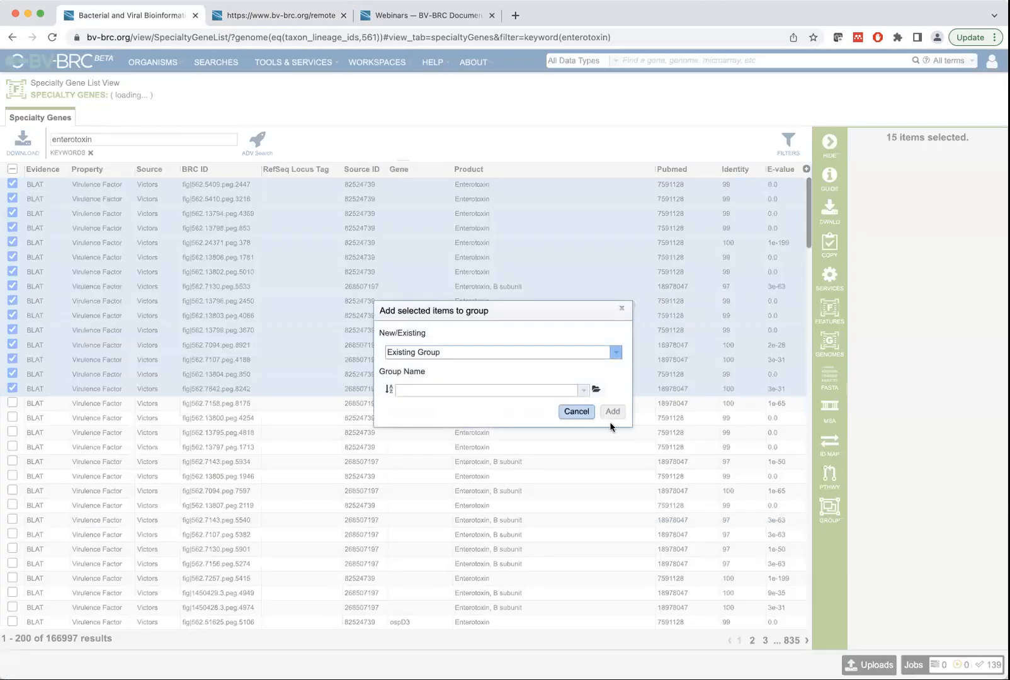
{"action": "left_click", "coordinate": [591, 354]}
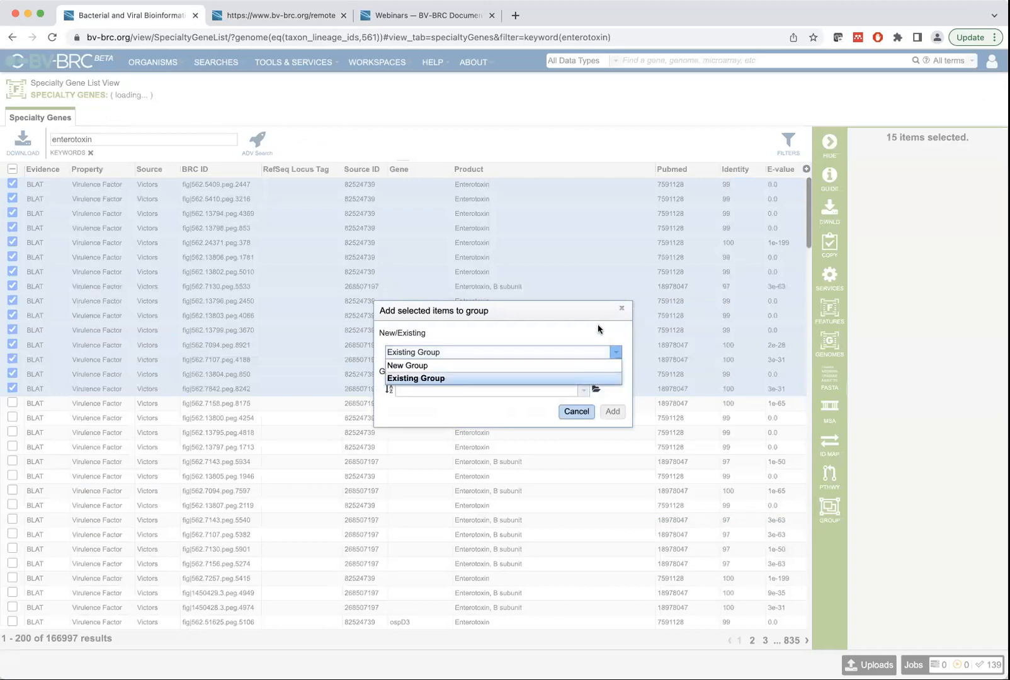
{"action": "left_click", "coordinate": [598, 326]}
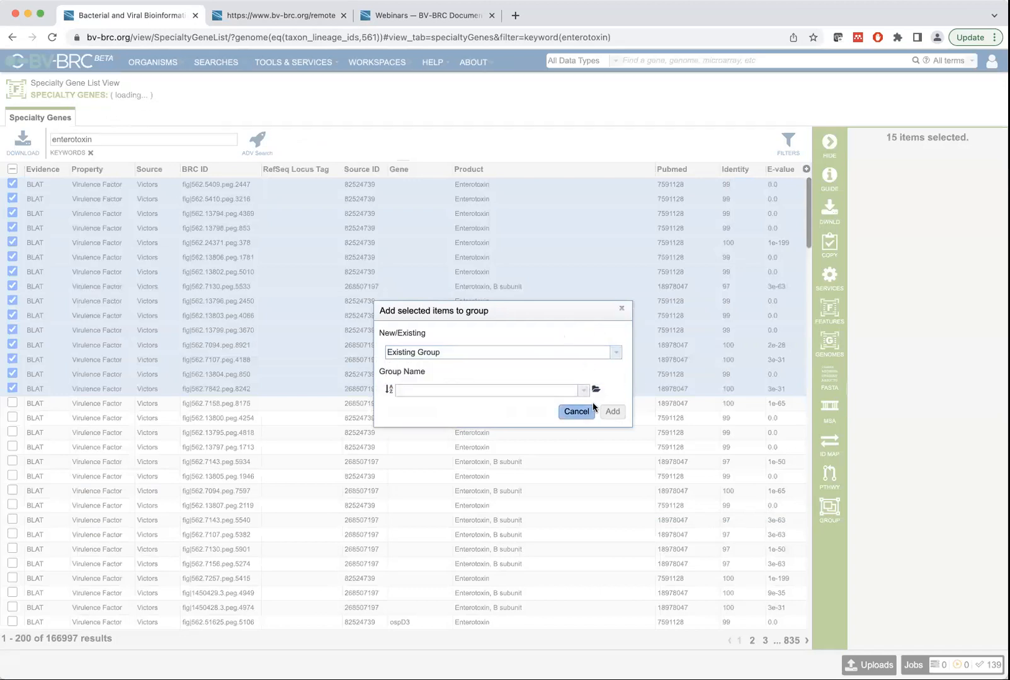
{"action": "left_click", "coordinate": [615, 353]}
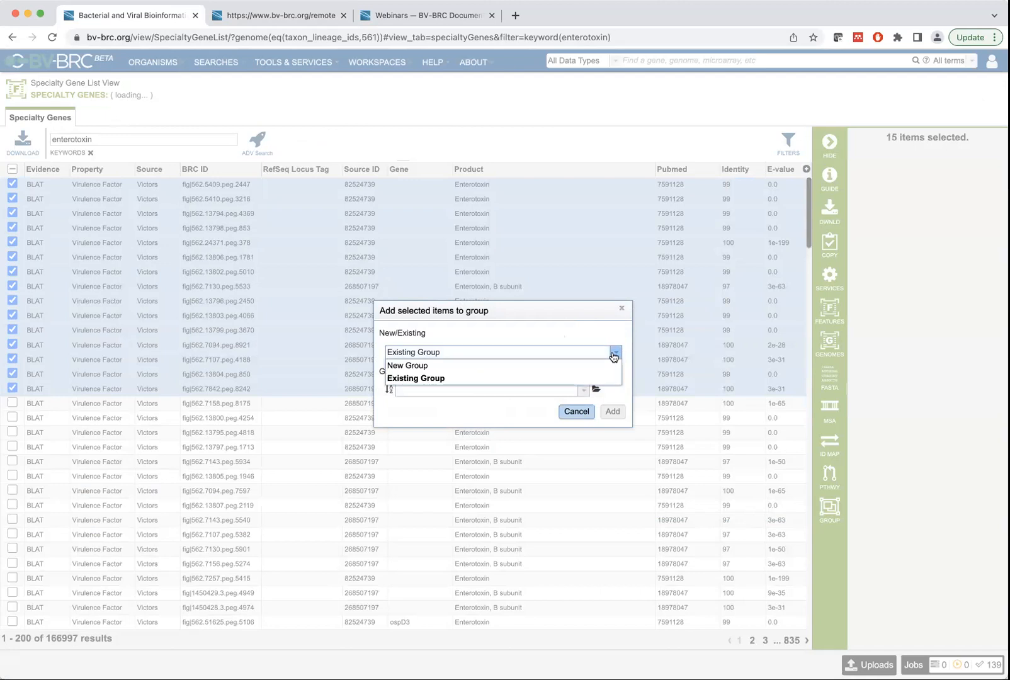
{"action": "left_click", "coordinate": [561, 366]}
{"action": "left_click", "coordinate": [511, 427]}
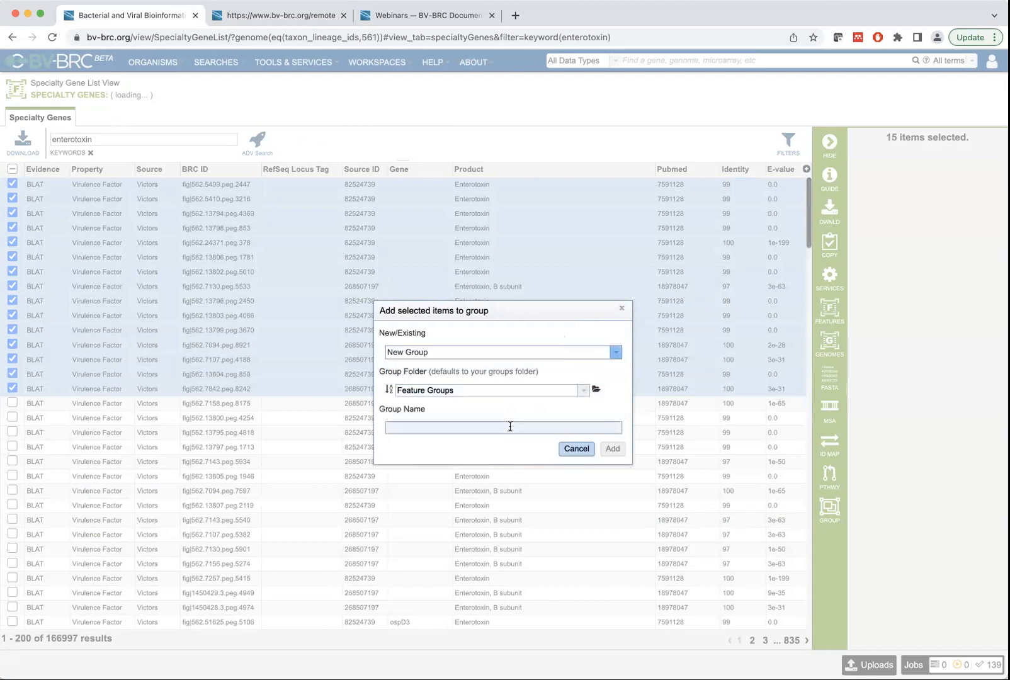
{"action": "type", "text": "Enterotoxin"}
{"action": "left_click", "coordinate": [615, 449]}
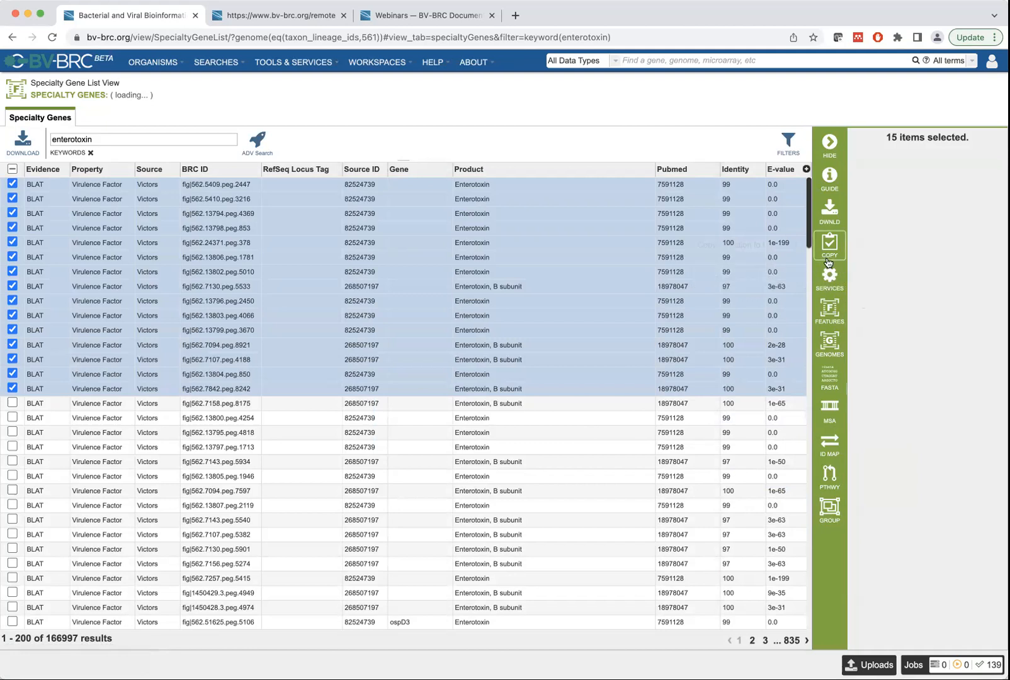
{"action": "left_click", "coordinate": [832, 283]}
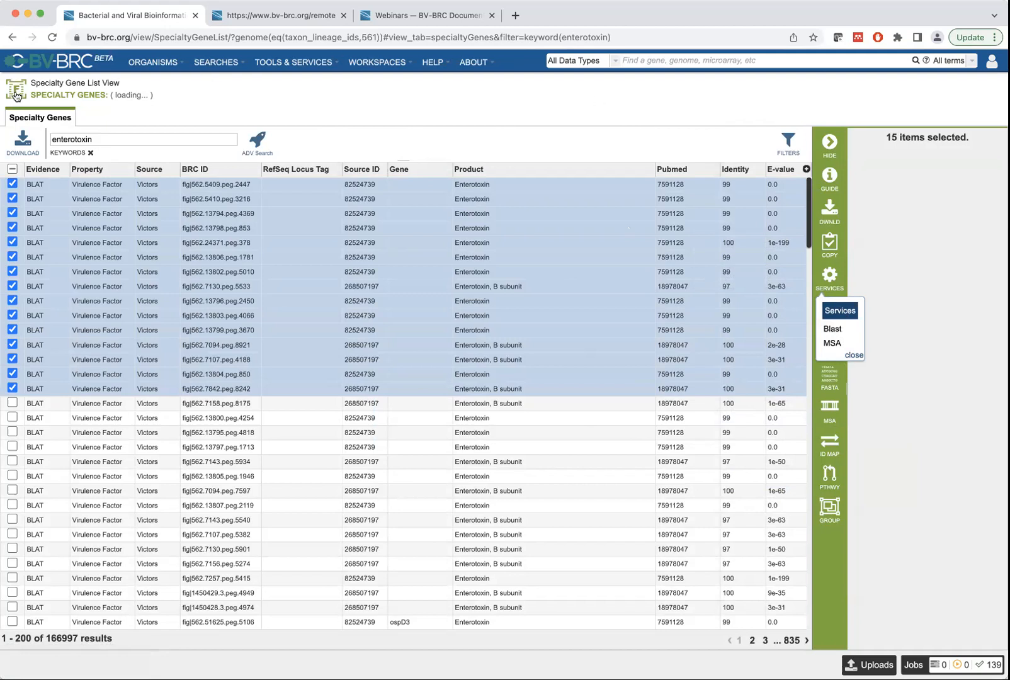
Return to the BV-BRC home page and browse to the Bacteria overview.
{"action": "left_click", "coordinate": [62, 63]}
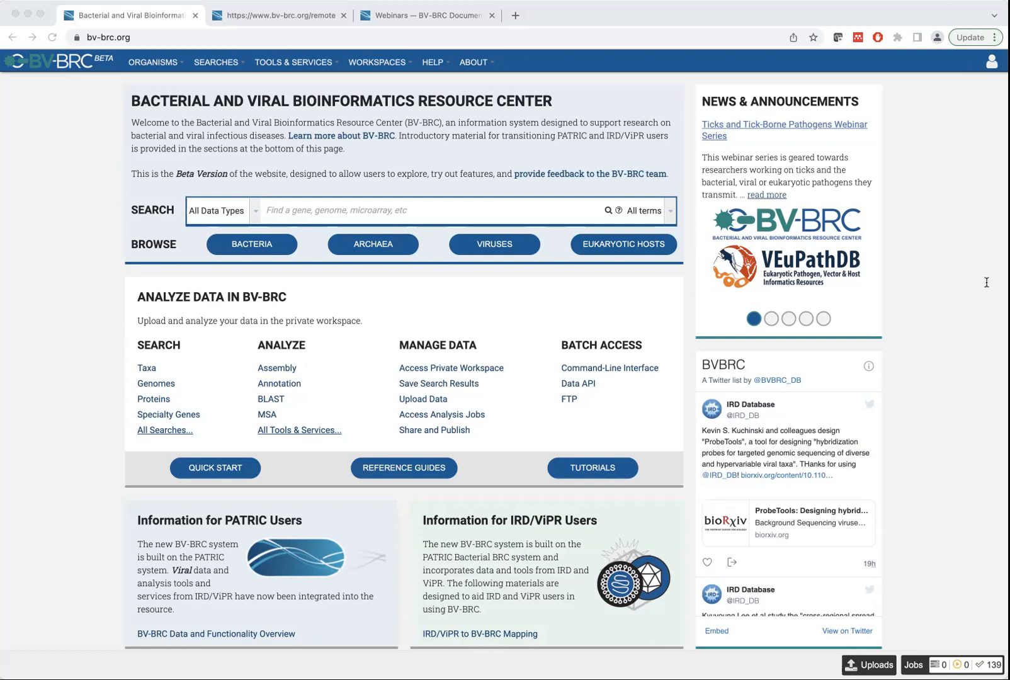
{"action": "left_click", "coordinate": [91, 111]}
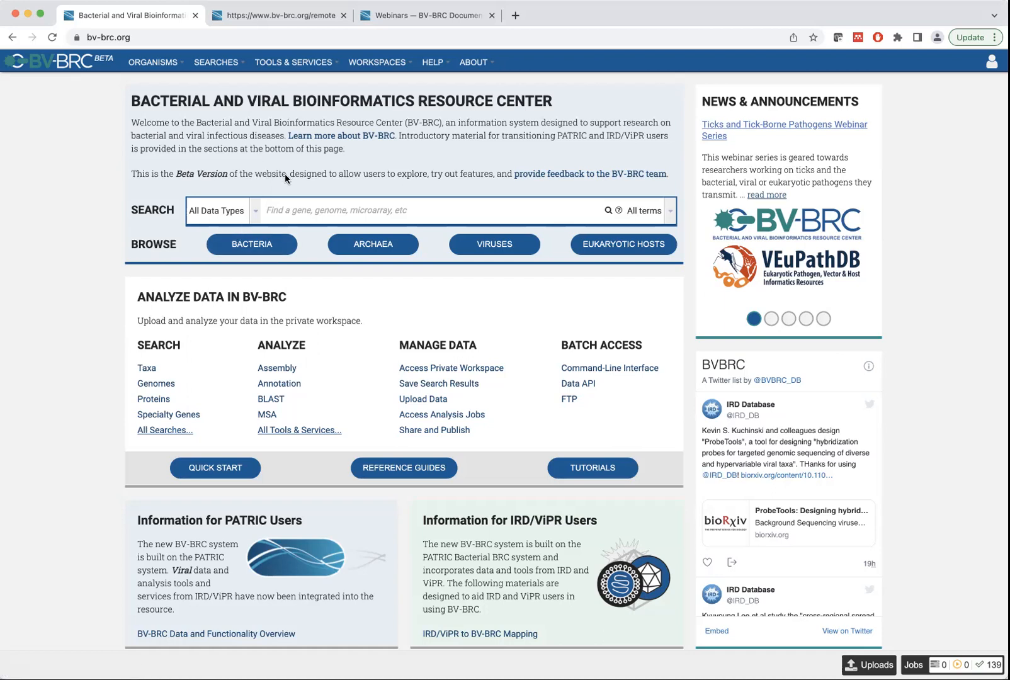
{"action": "left_click", "coordinate": [255, 249]}
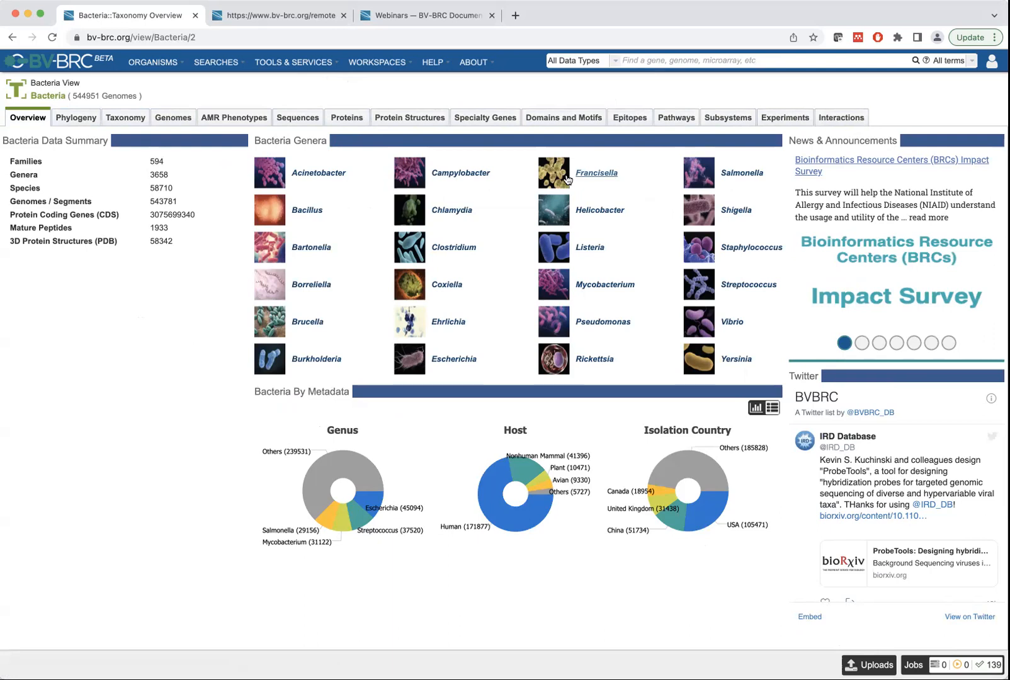
Open the Contact Us form and close it without submitting anything.
{"action": "left_click", "coordinate": [434, 62]}
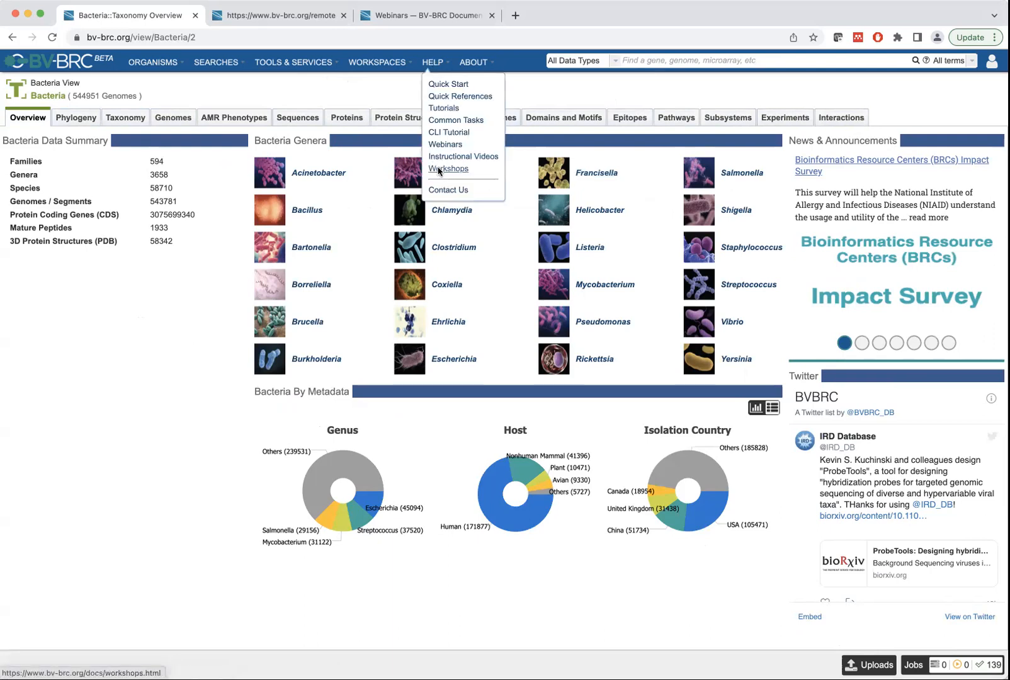
{"action": "left_click", "coordinate": [451, 190]}
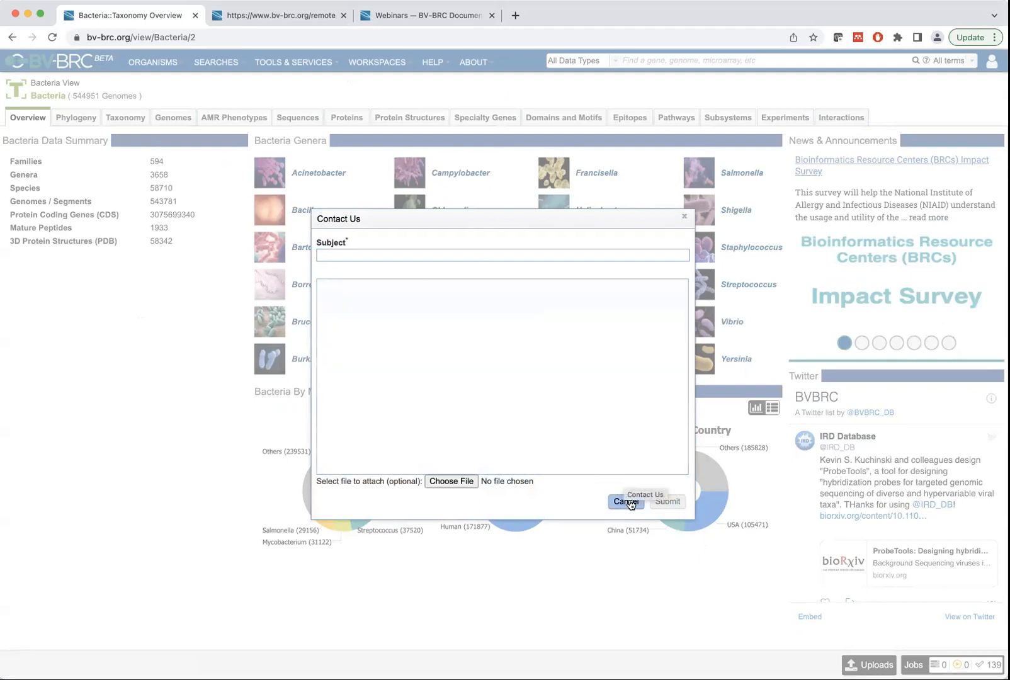
{"action": "left_click", "coordinate": [621, 502]}
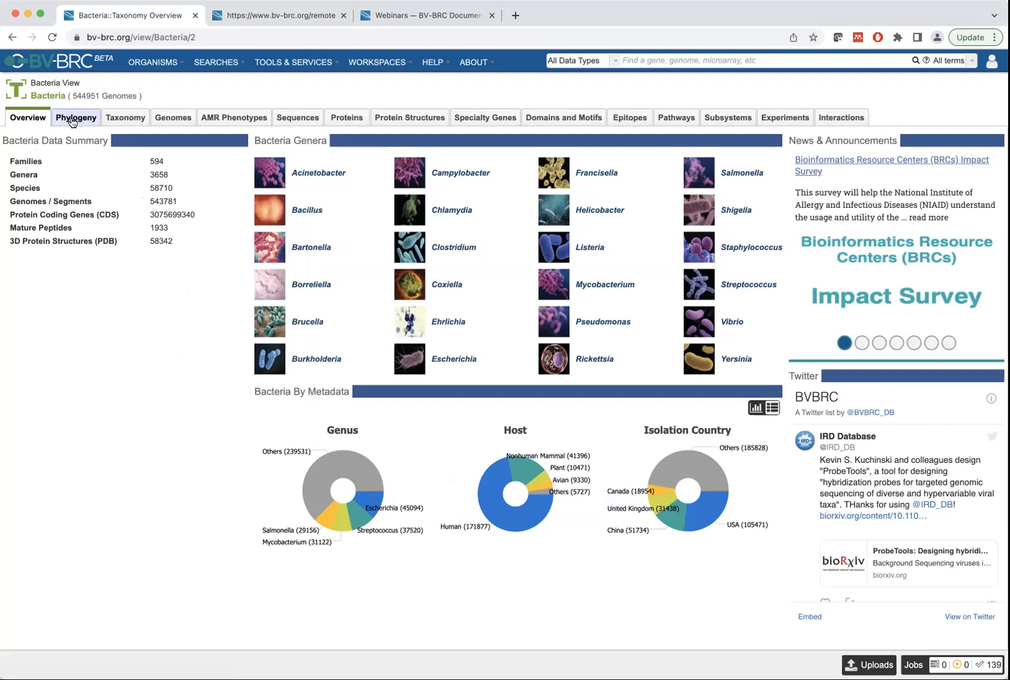
Open the AMR phenotypes for all bacteria, show the filters, and browse the Resistant Phenotype and Laboratory Typing Method values.
{"action": "left_click", "coordinate": [239, 118]}
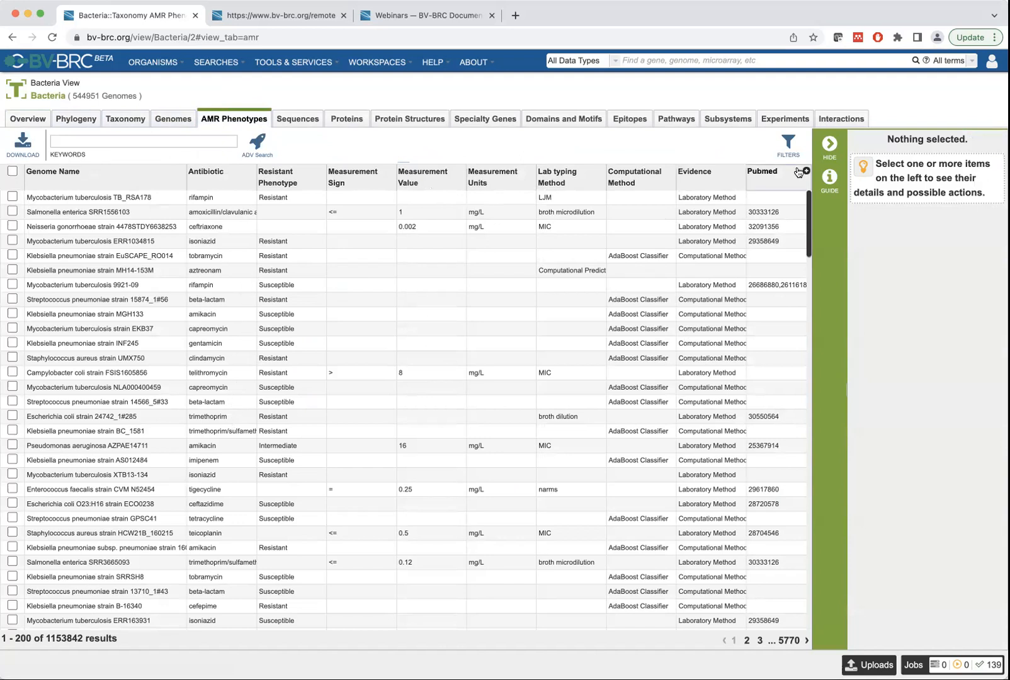
{"action": "left_click", "coordinate": [788, 143]}
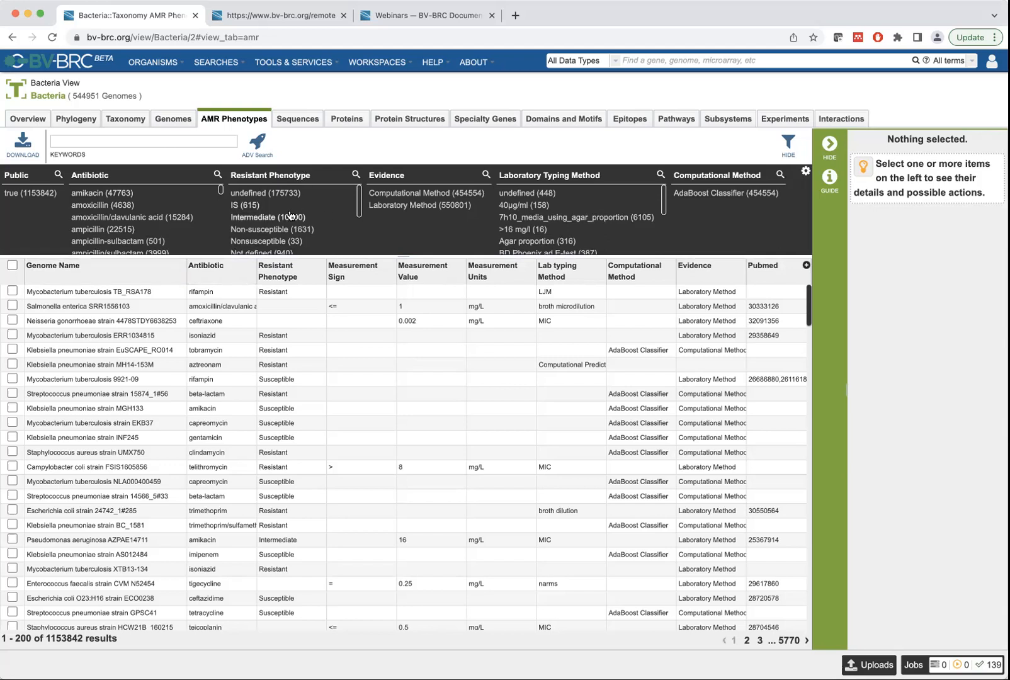
{"action": "scroll", "coordinate": [291, 214], "scroll_direction": "down", "scroll_amount": 2}
{"action": "scroll", "coordinate": [292, 215], "scroll_direction": "down", "scroll_amount": 2}
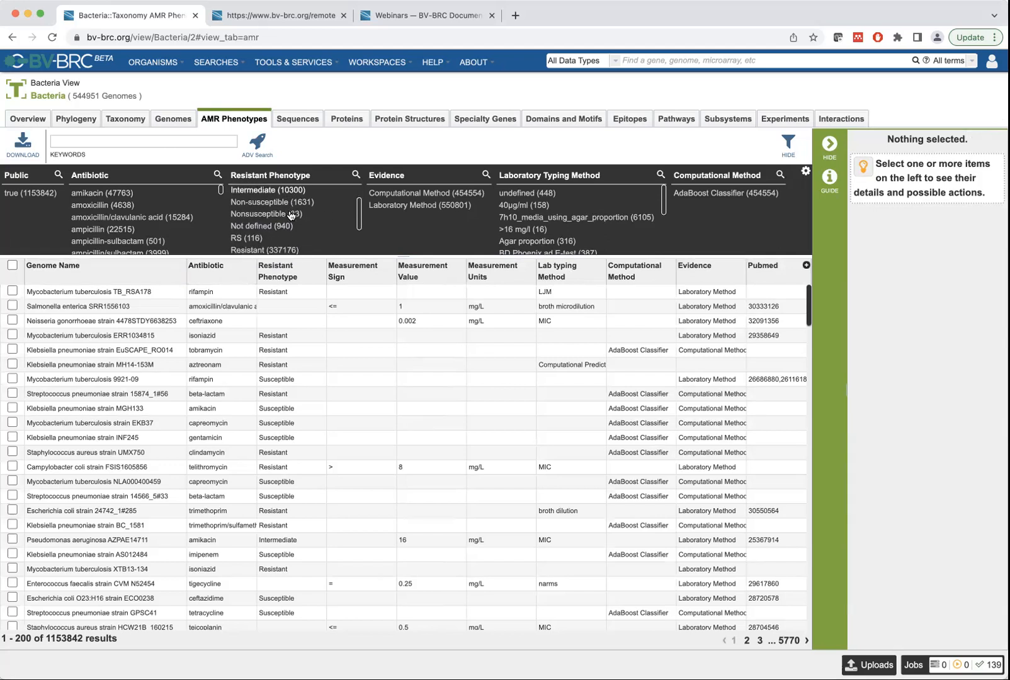
{"action": "scroll", "coordinate": [278, 224], "scroll_direction": "down", "scroll_amount": 3}
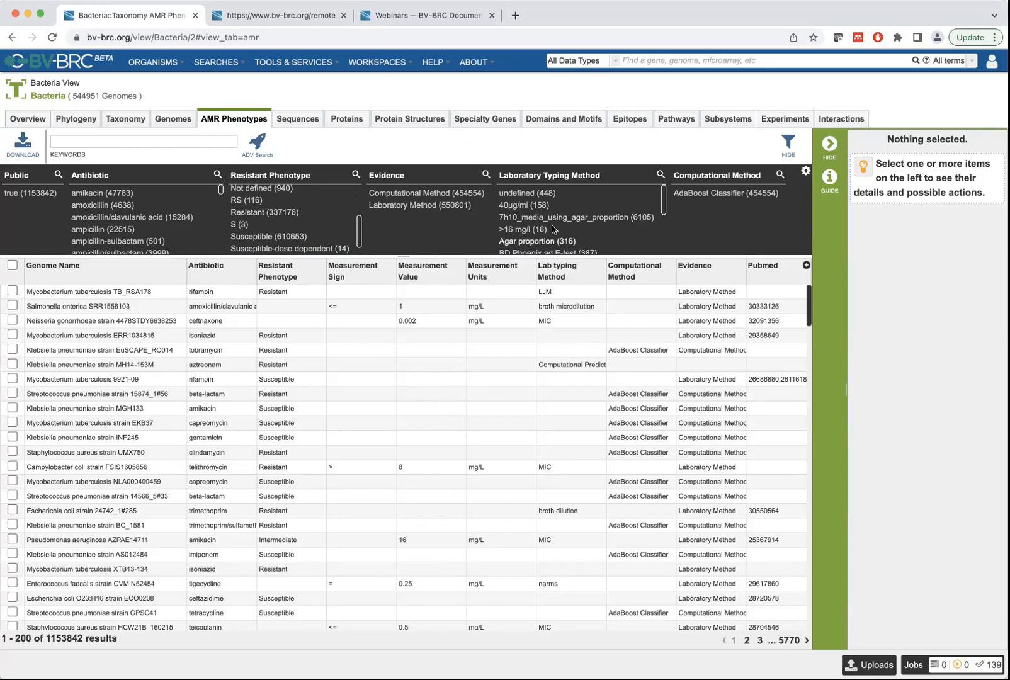
{"action": "scroll", "coordinate": [531, 217], "scroll_direction": "down", "scroll_amount": 2}
{"action": "scroll", "coordinate": [531, 217], "scroll_direction": "down", "scroll_amount": 2}
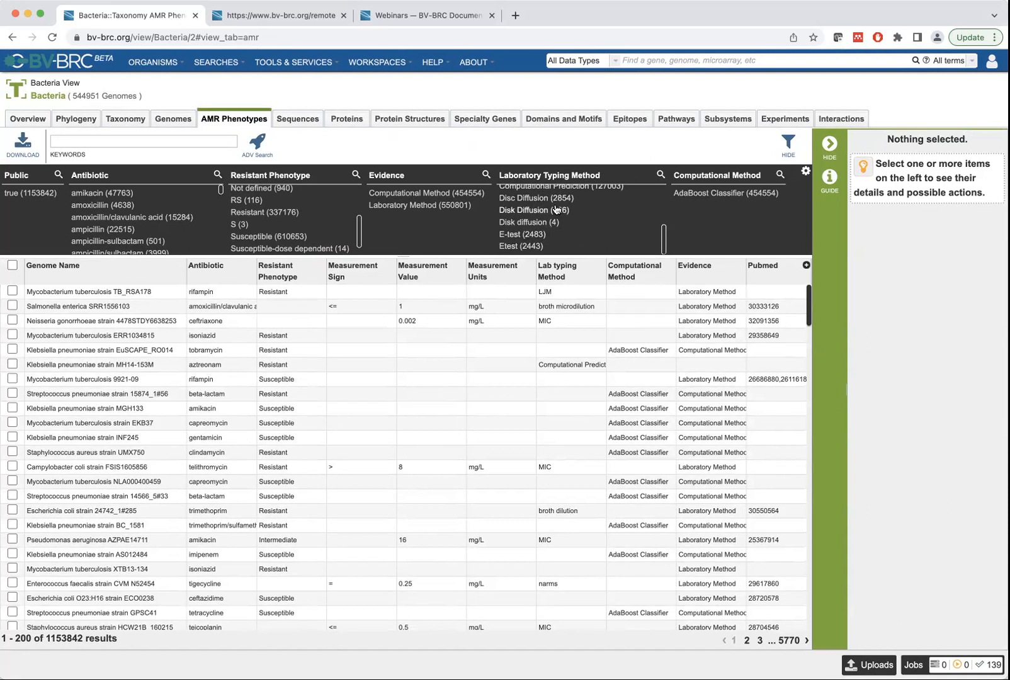
{"action": "scroll", "coordinate": [568, 247], "scroll_direction": "up", "scroll_amount": 1}
Sort the AMR phenotypes by antibiotic in ascending order and select the first ten records.
{"action": "left_click", "coordinate": [214, 268]}
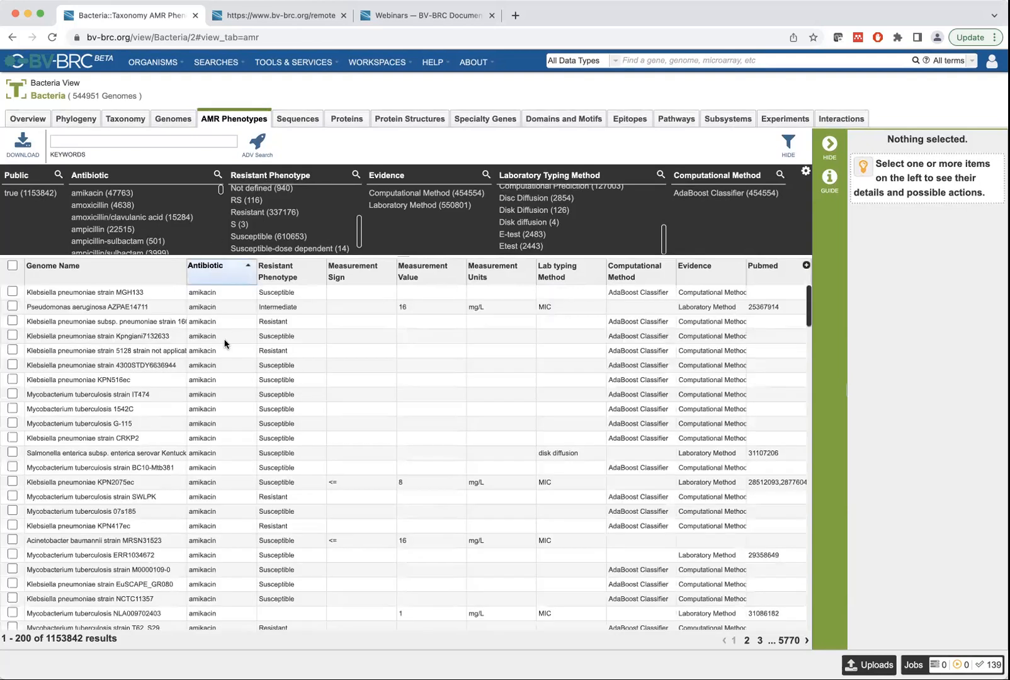
{"action": "left_click", "coordinate": [12, 291]}
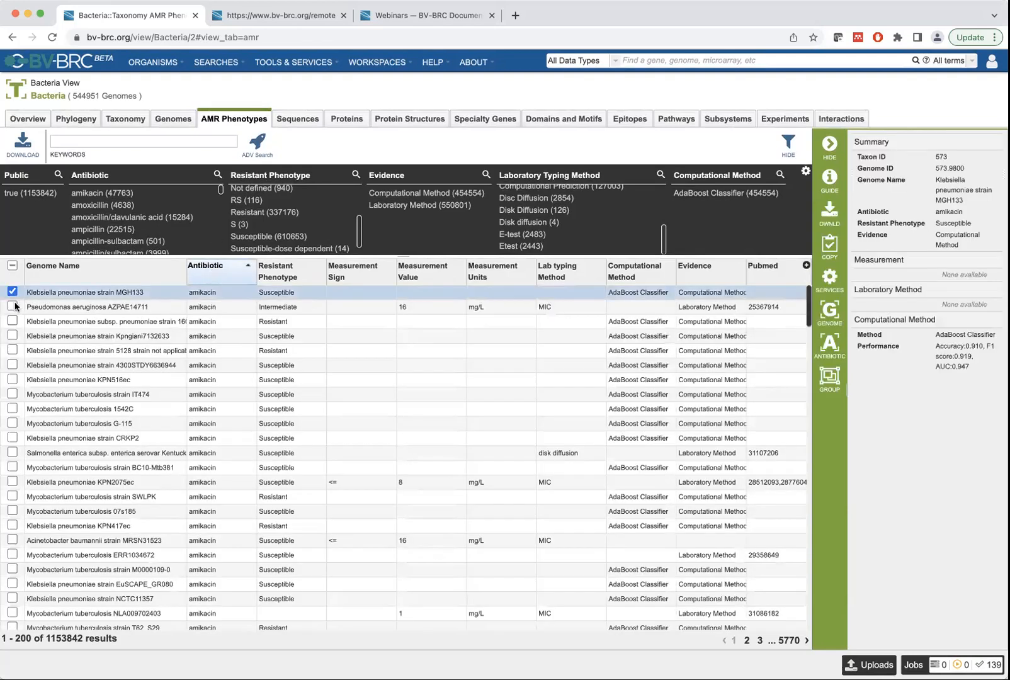
{"action": "left_click", "coordinate": [11, 423], "text": "shift"}
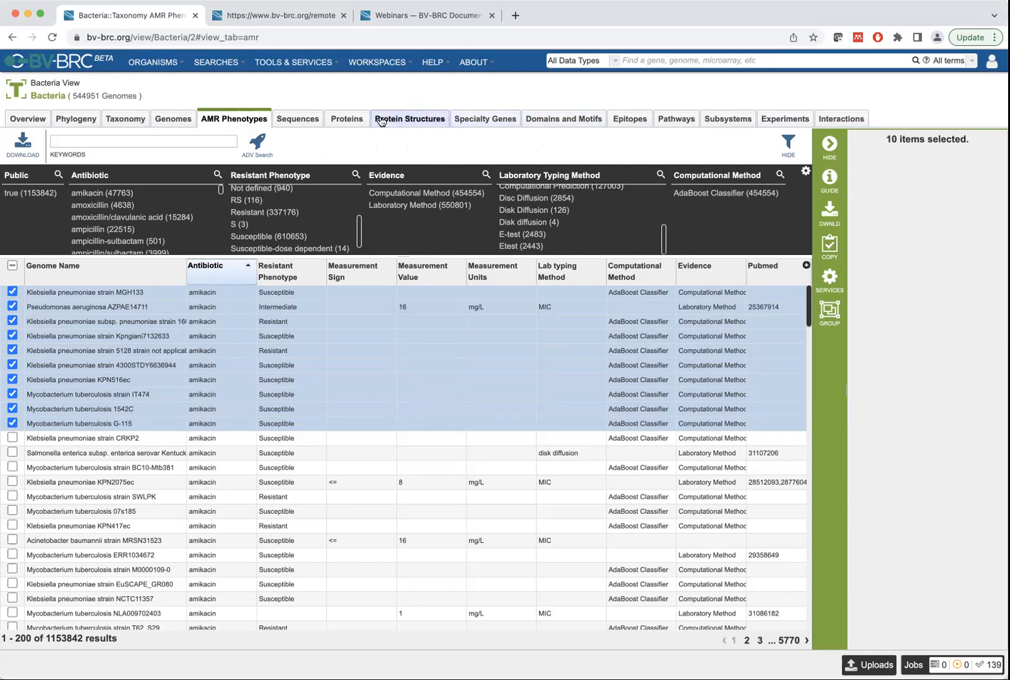
Switch to the specialty genes for all bacteria and show the filters above the list.
{"action": "left_click", "coordinate": [492, 121]}
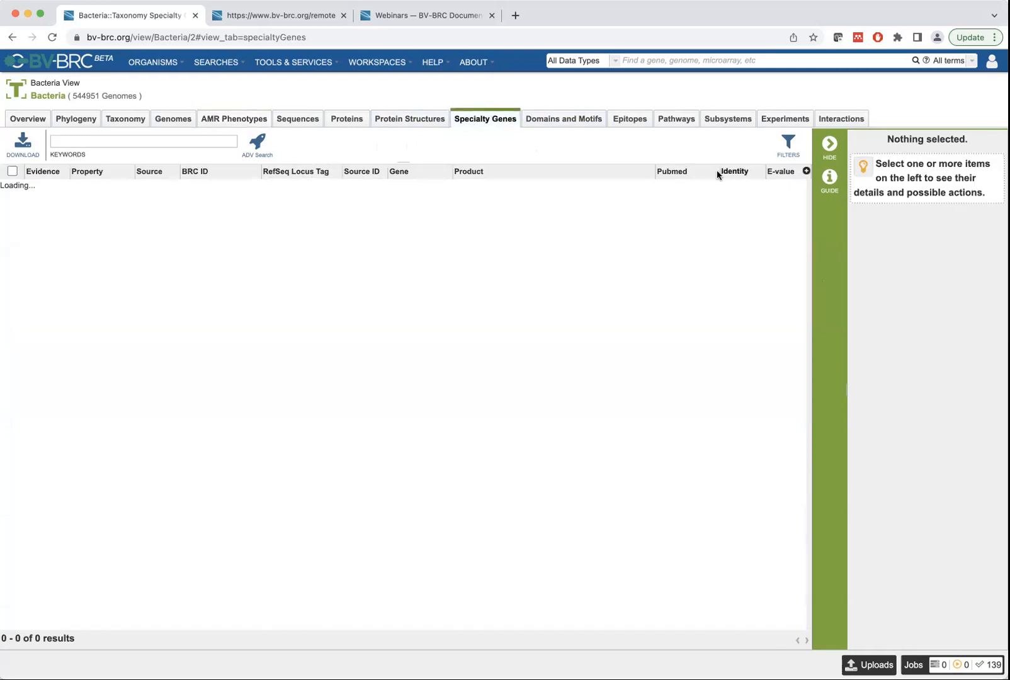
{"action": "left_click", "coordinate": [784, 144]}
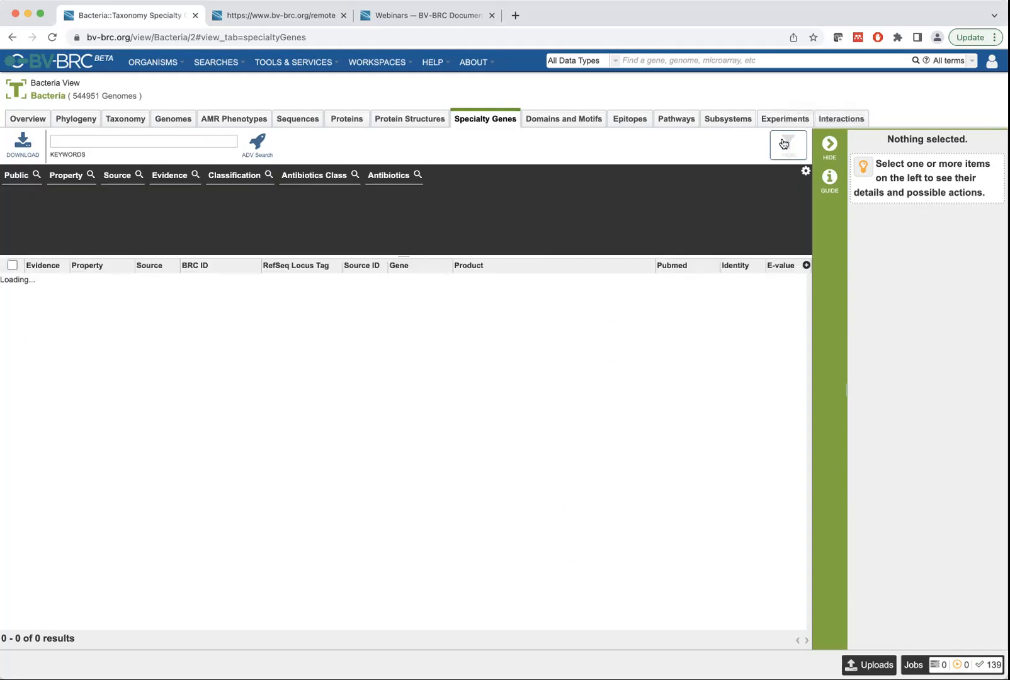
{"action": "left_click", "coordinate": [785, 144]}
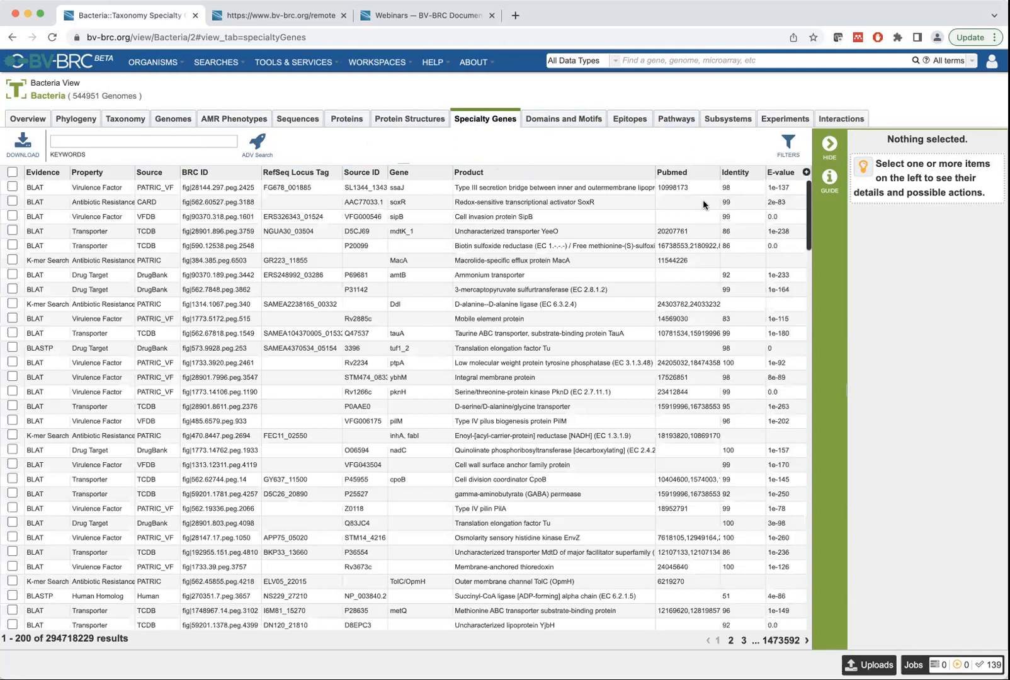
{"action": "left_click", "coordinate": [788, 143]}
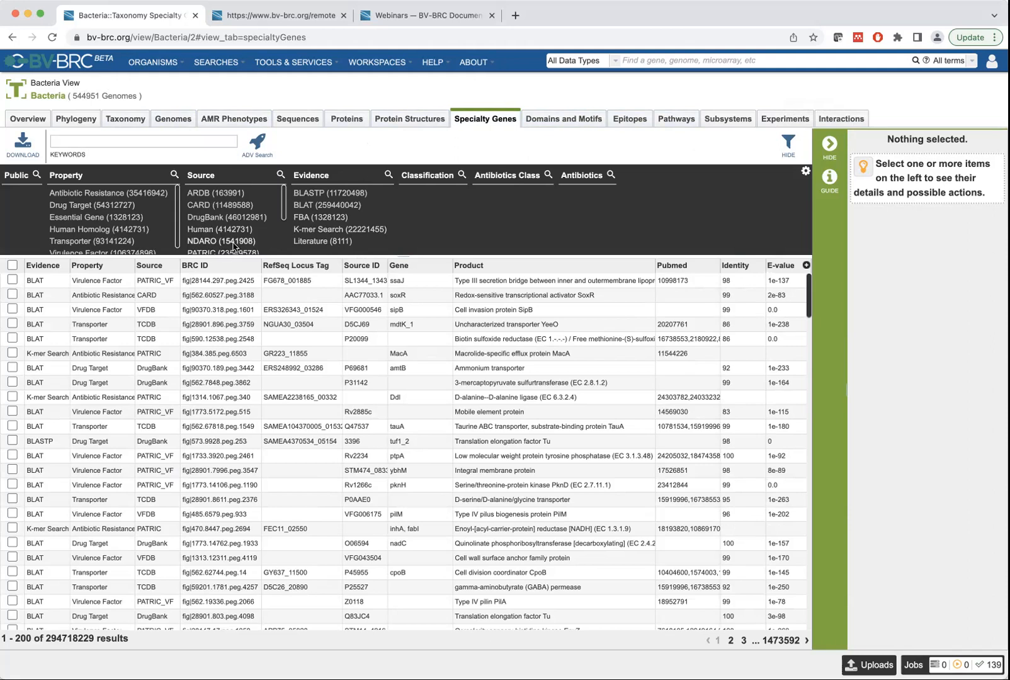
Examine the Property, Source and Antibiotics Class values offered by the specialty gene filters.
{"action": "scroll", "coordinate": [243, 242], "scroll_direction": "down", "scroll_amount": 1}
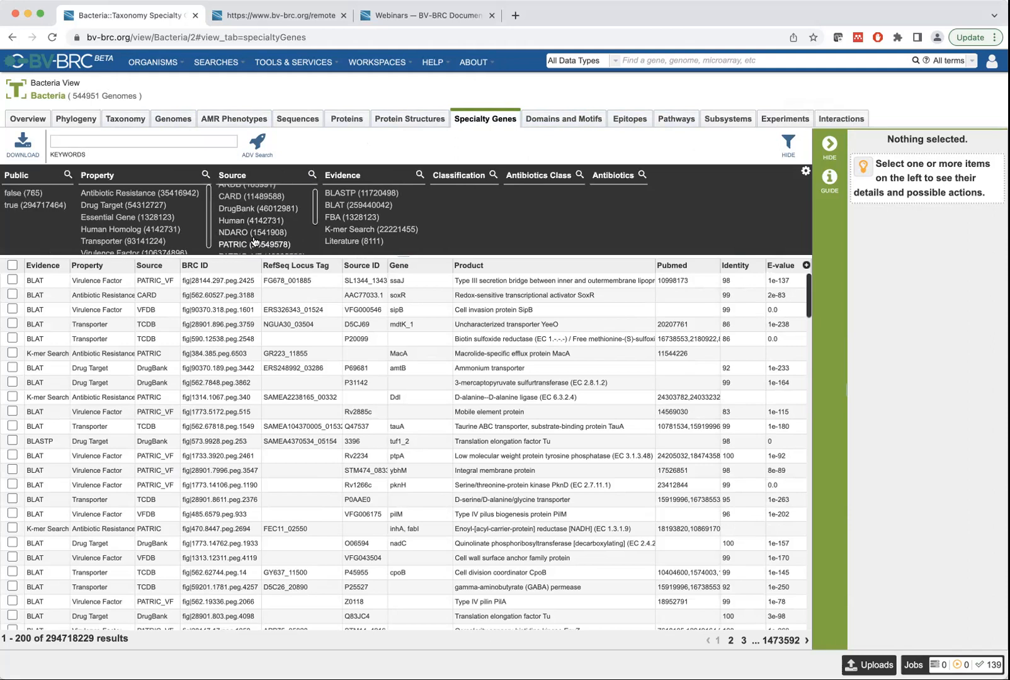
{"action": "scroll", "coordinate": [273, 226], "scroll_direction": "up", "scroll_amount": 1}
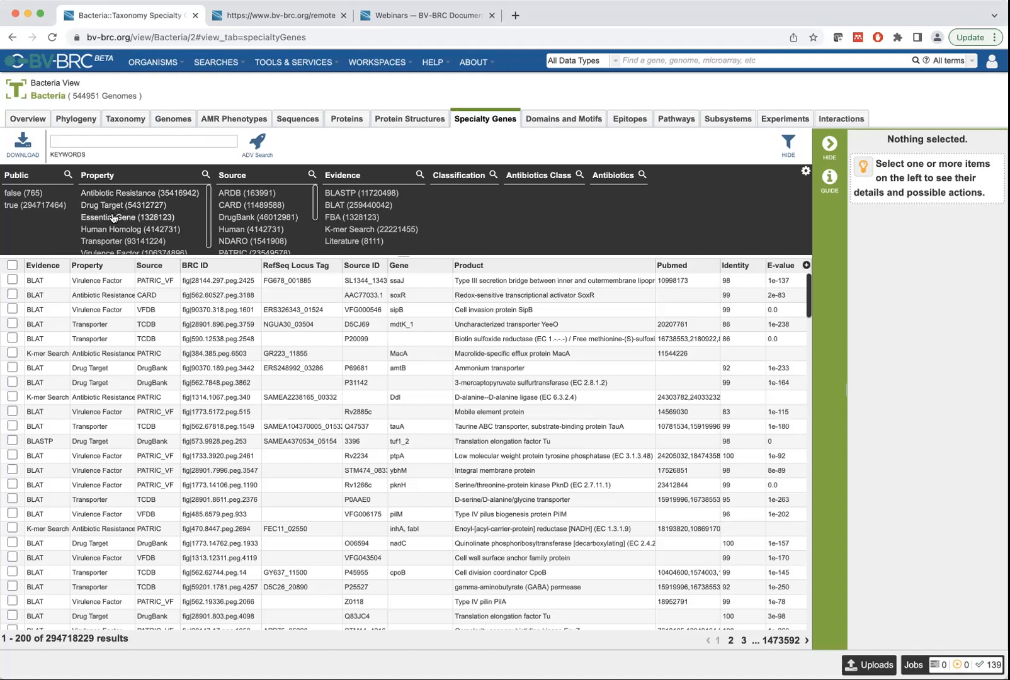
{"action": "scroll", "coordinate": [108, 227], "scroll_direction": "down", "scroll_amount": 1}
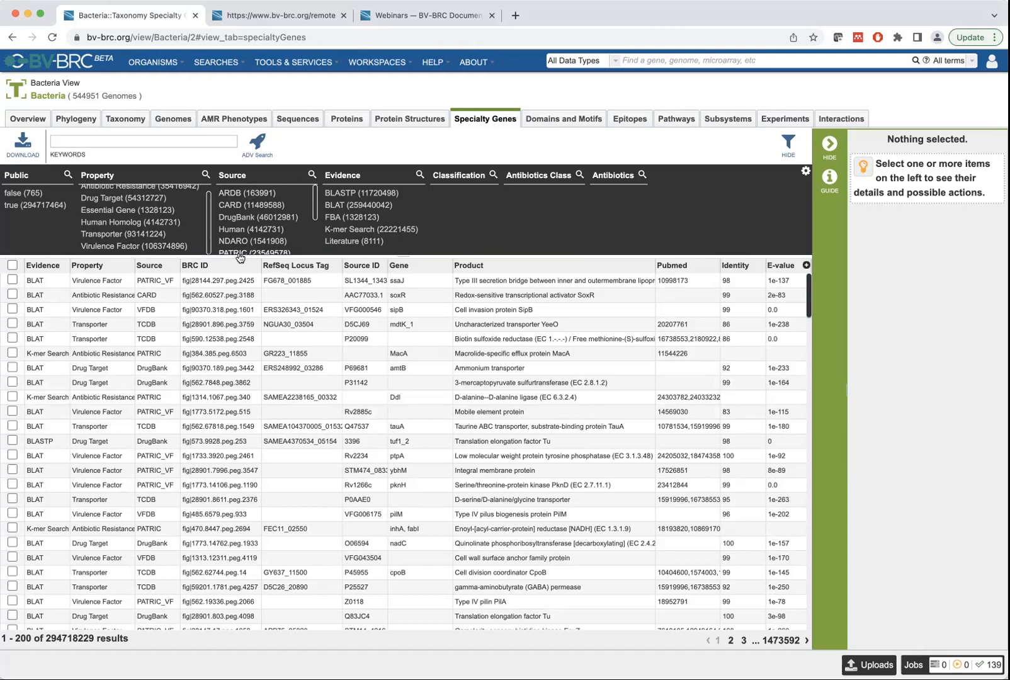
{"action": "scroll", "coordinate": [256, 211], "scroll_direction": "down", "scroll_amount": 1}
{"action": "scroll", "coordinate": [257, 210], "scroll_direction": "down", "scroll_amount": 2}
{"action": "scroll", "coordinate": [258, 220], "scroll_direction": "down", "scroll_amount": 4}
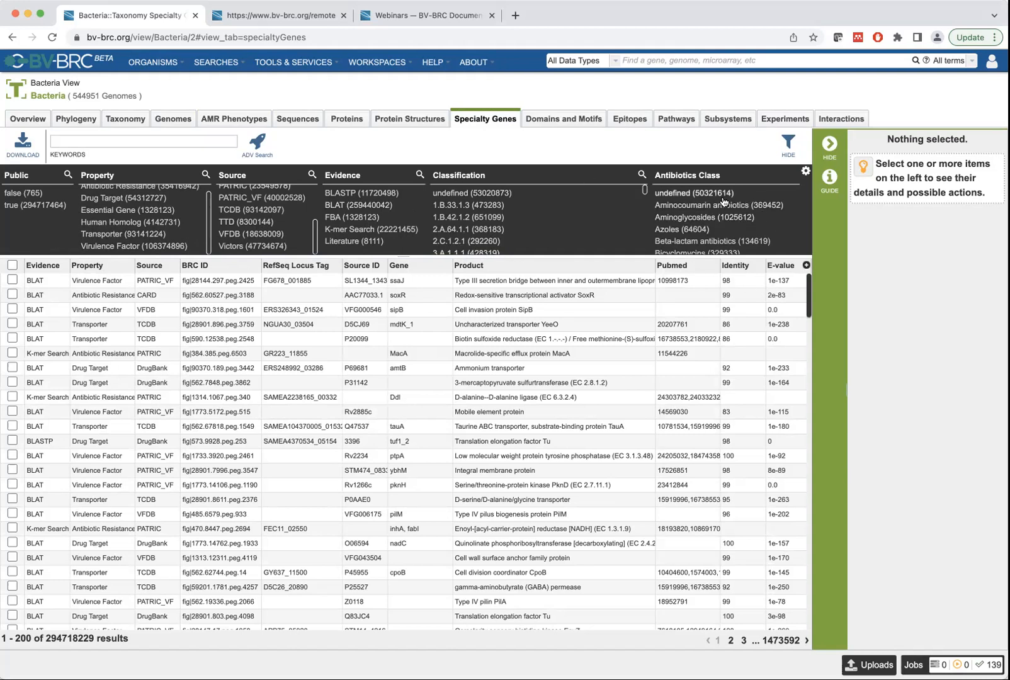
{"action": "scroll", "coordinate": [686, 201], "scroll_direction": "down", "scroll_amount": 1}
{"action": "scroll", "coordinate": [686, 201], "scroll_direction": "down", "scroll_amount": 1}
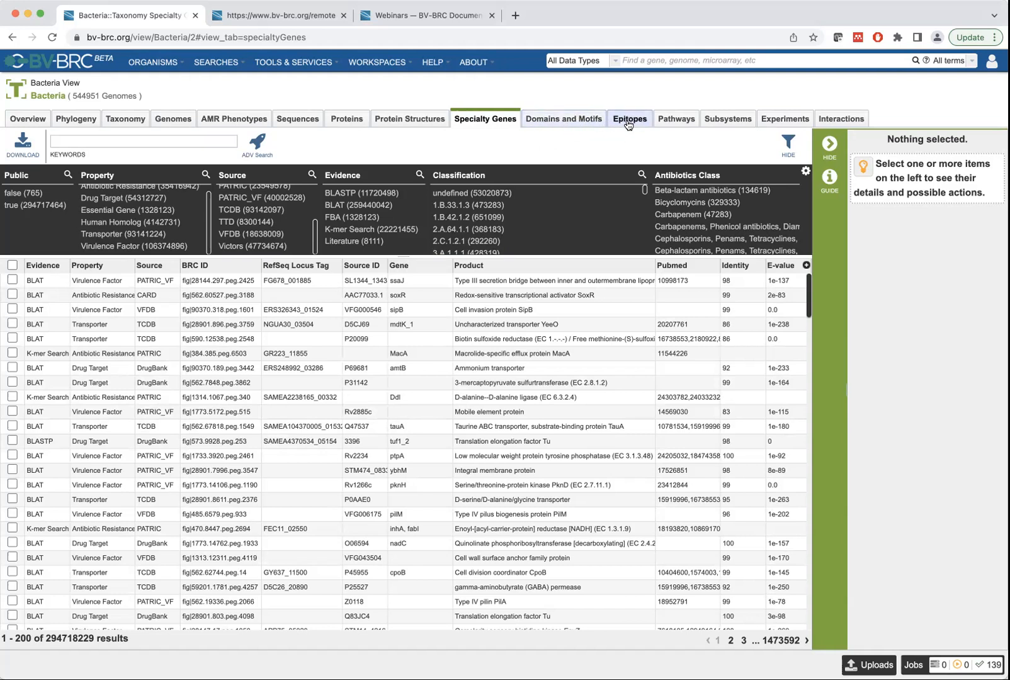
{"action": "left_click", "coordinate": [678, 123]}
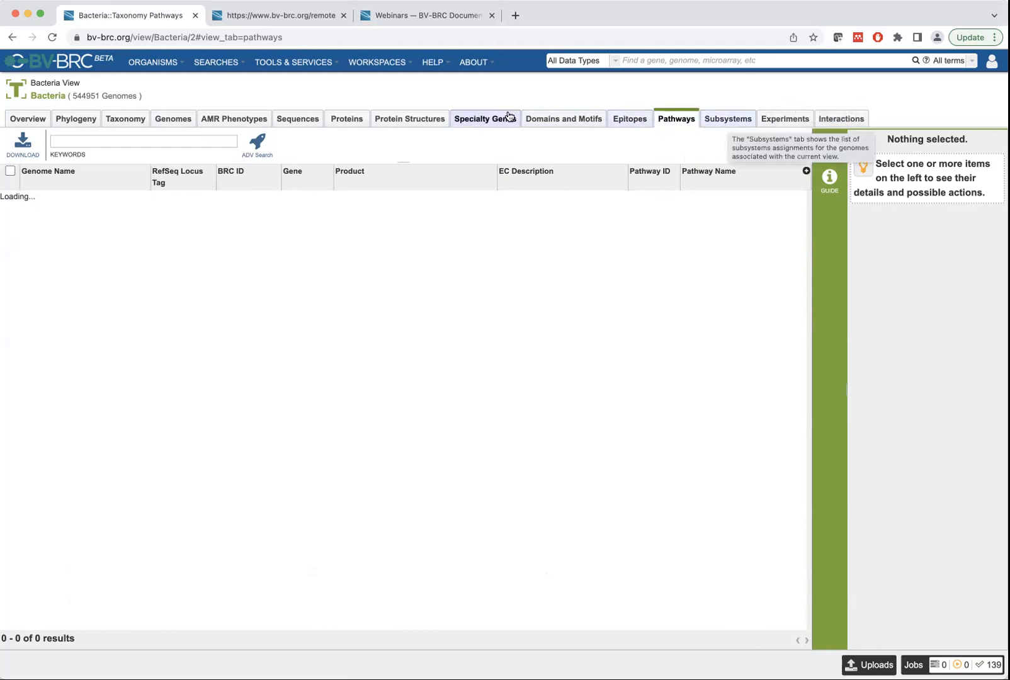
{"action": "scroll", "coordinate": [76, 88], "scroll_direction": "left", "scroll_amount": 5}
{"action": "scroll", "coordinate": [75, 82], "scroll_direction": "left", "scroll_amount": 5}
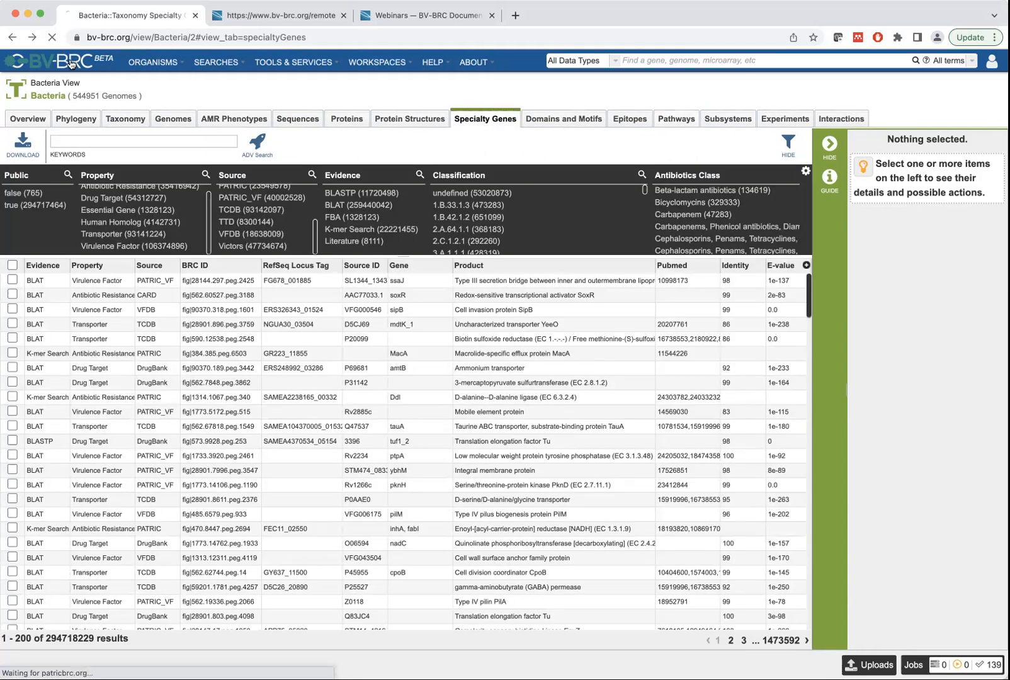
Open the Campylobacter genus from the Bacteria overview and browse its list of pathways.
{"action": "left_click", "coordinate": [252, 244]}
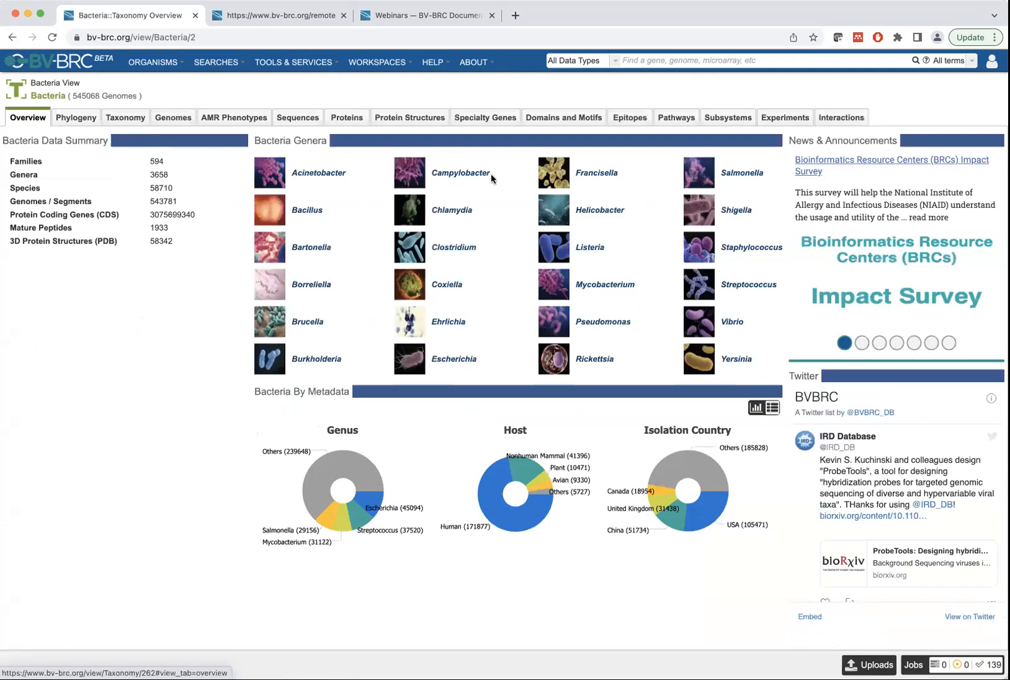
{"action": "left_click", "coordinate": [439, 177]}
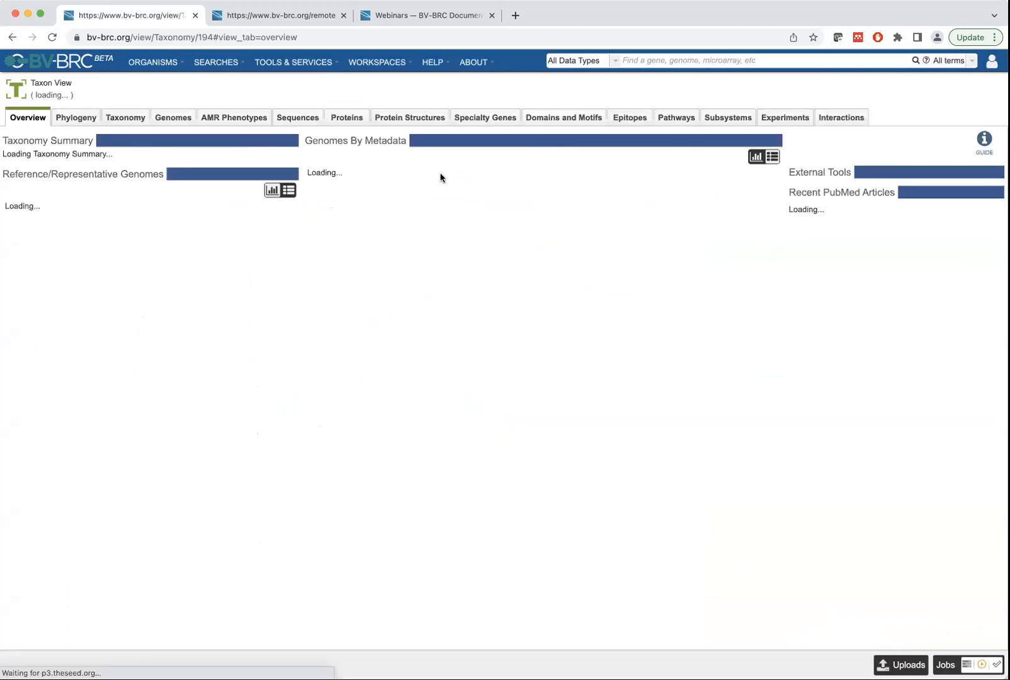
{"action": "left_click", "coordinate": [677, 118]}
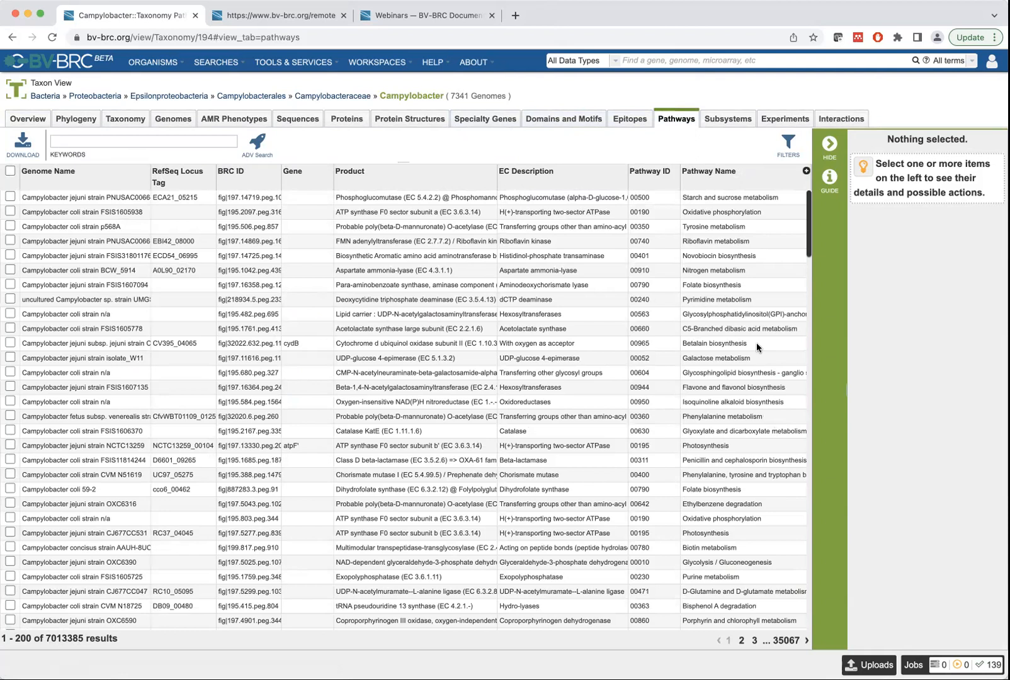
{"action": "scroll", "coordinate": [739, 439], "scroll_direction": "down", "scroll_amount": 2}
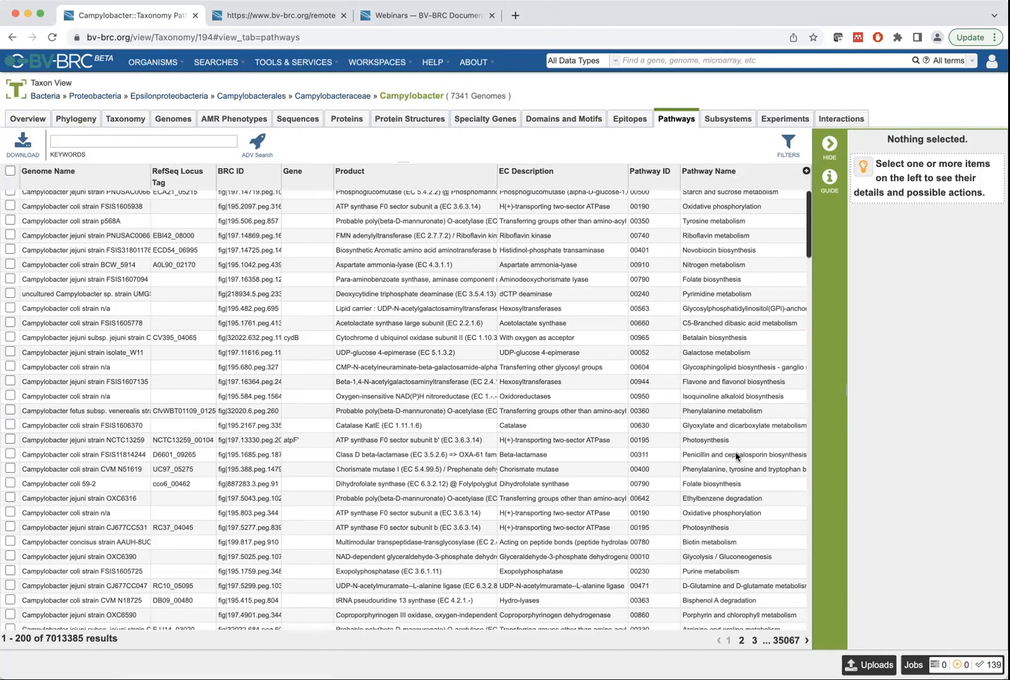
{"action": "scroll", "coordinate": [737, 457], "scroll_direction": "down", "scroll_amount": 2}
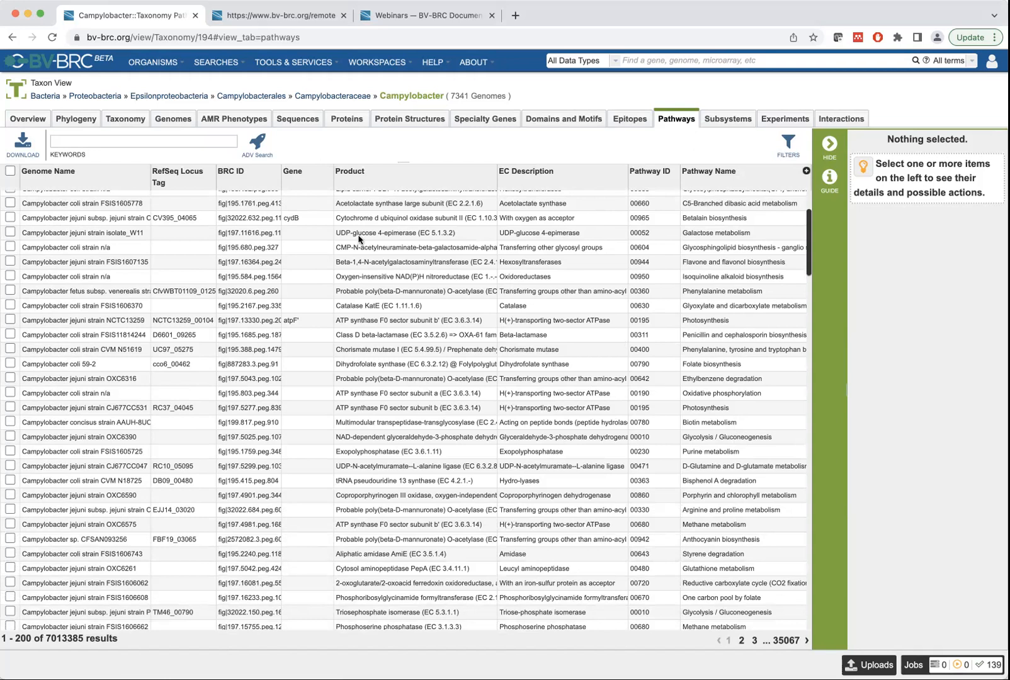
{"action": "scroll", "coordinate": [471, 264], "scroll_direction": "up", "scroll_amount": 4}
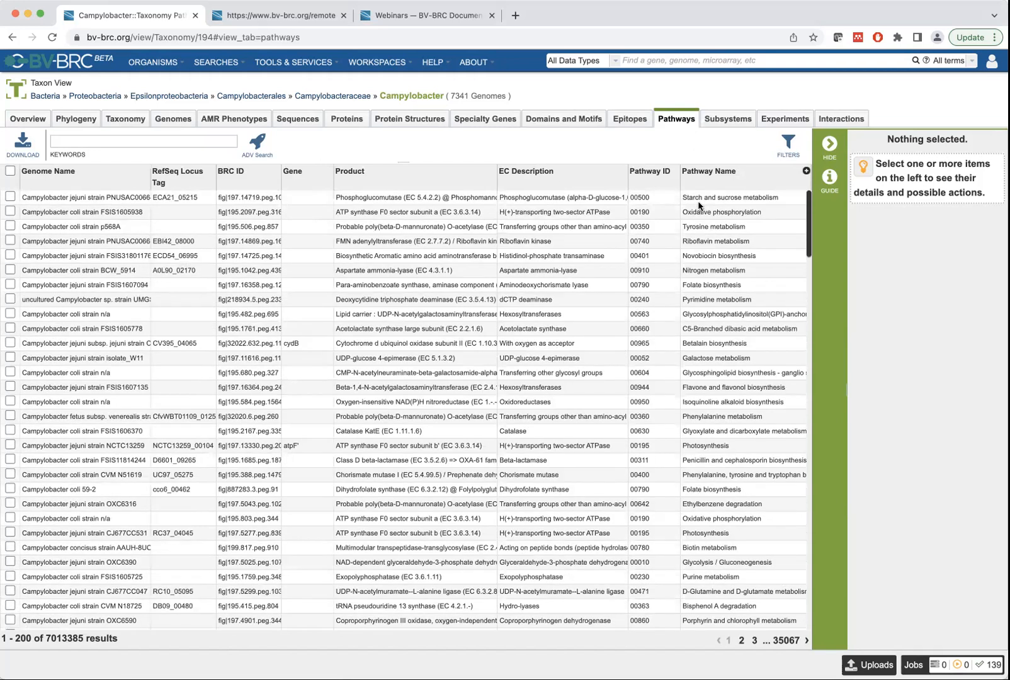
Switch to the Campylobacter subsystems, show the filters, and browse the Subclass values.
{"action": "left_click", "coordinate": [730, 120]}
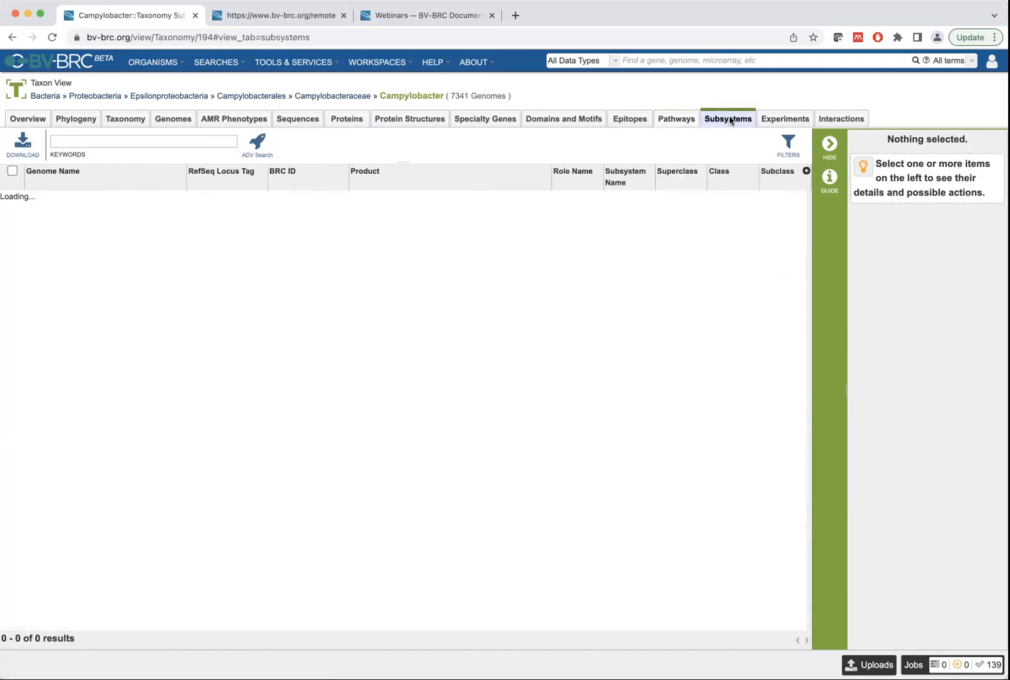
{"action": "left_click", "coordinate": [790, 150]}
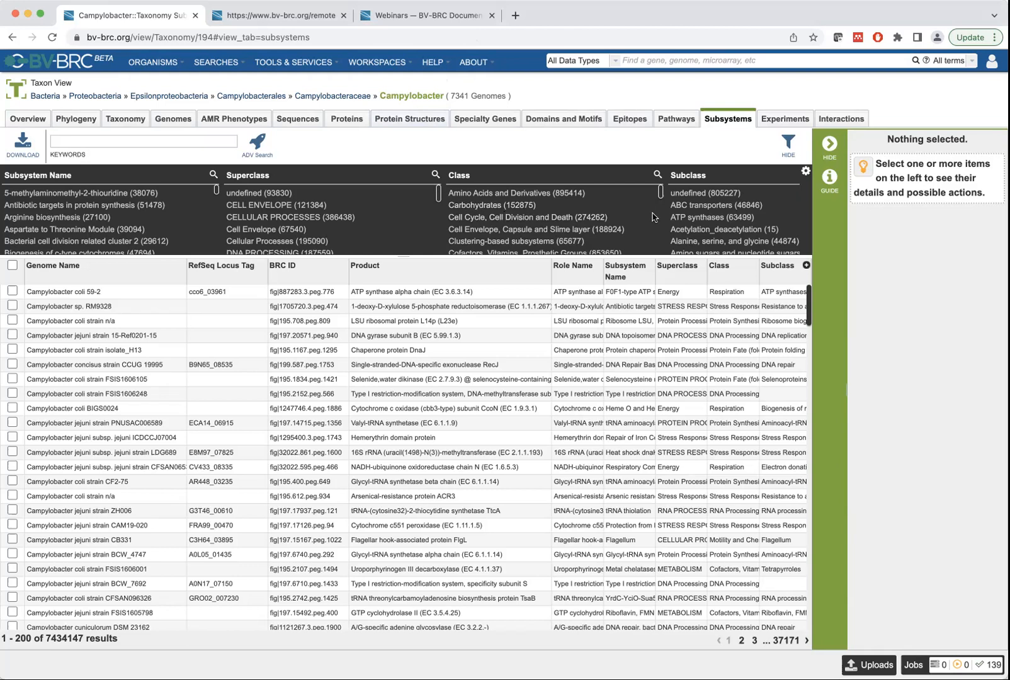
{"action": "scroll", "coordinate": [691, 238], "scroll_direction": "down", "scroll_amount": 1}
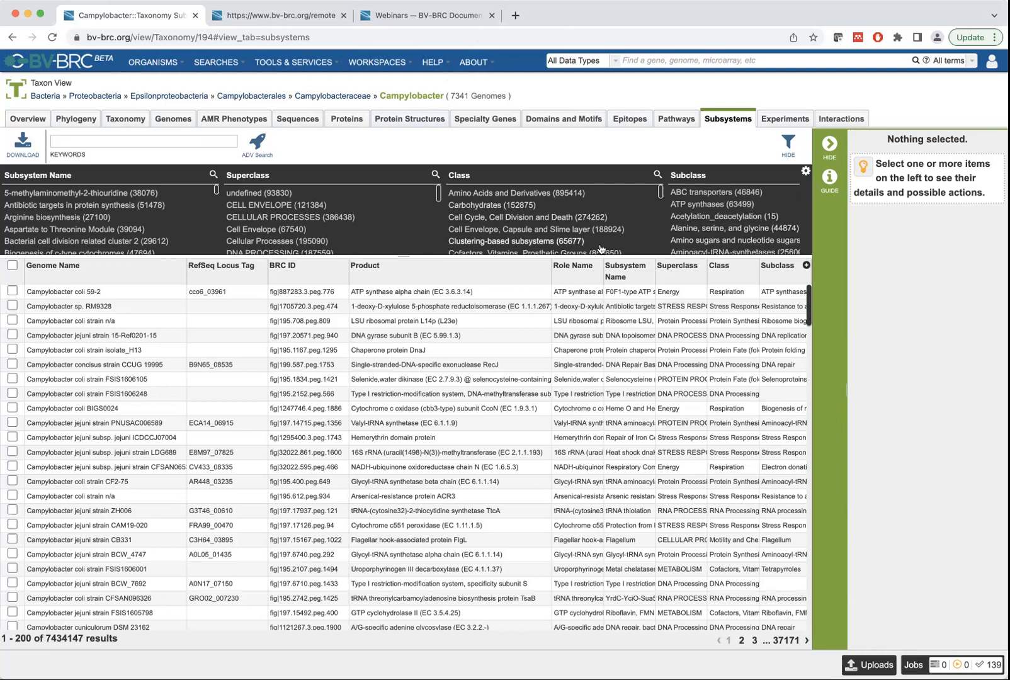
View the Campylobacter experiments list and the table of interactions.
{"action": "left_click", "coordinate": [786, 119]}
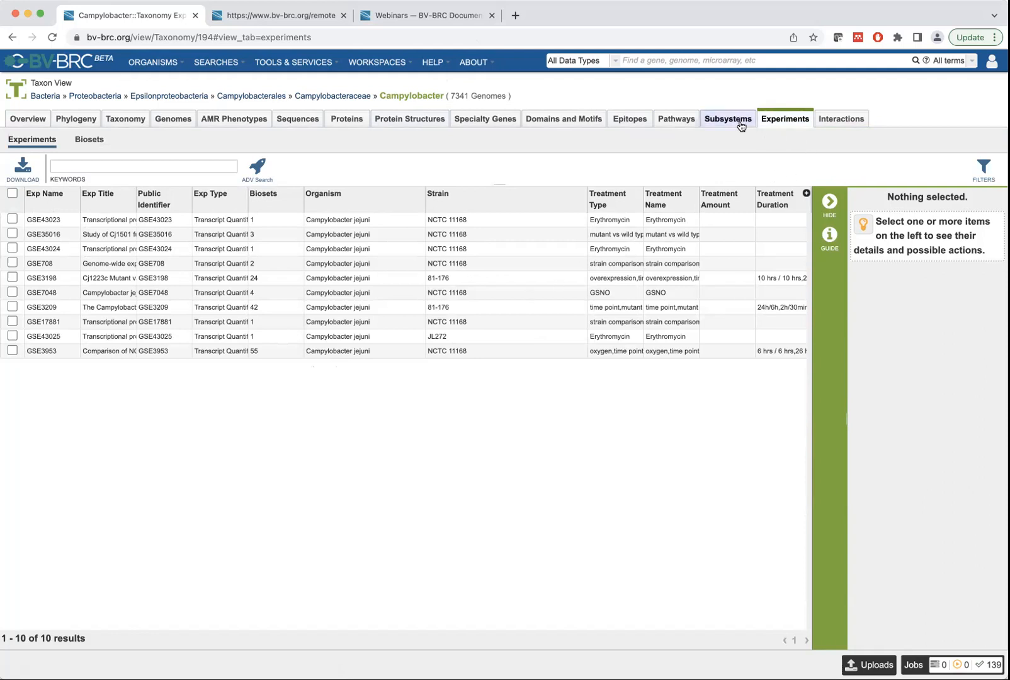
{"action": "left_click", "coordinate": [850, 122]}
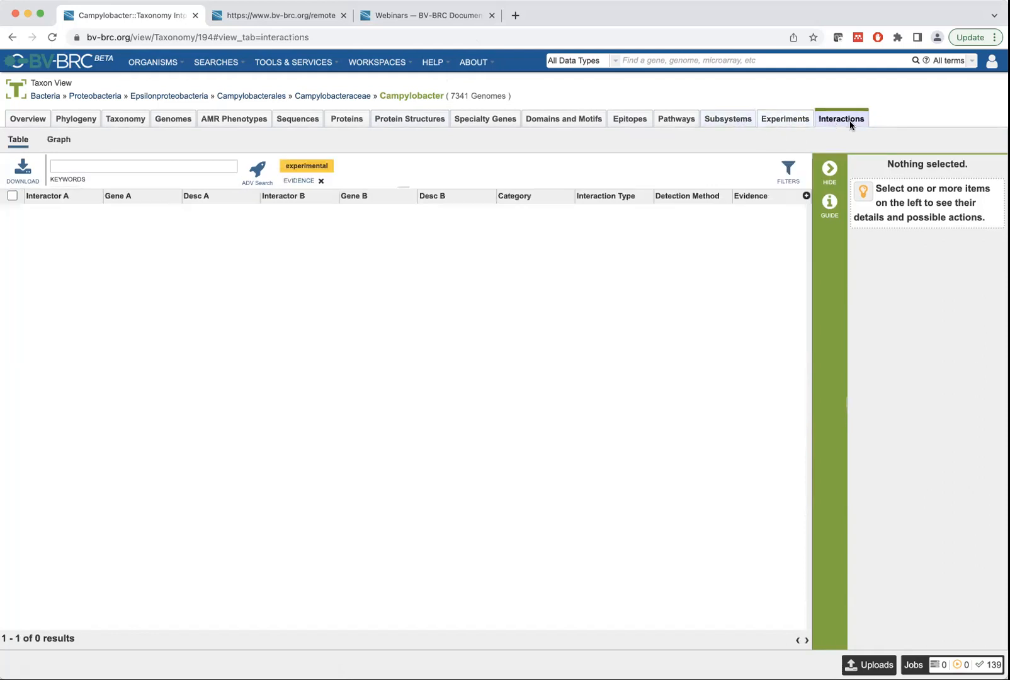